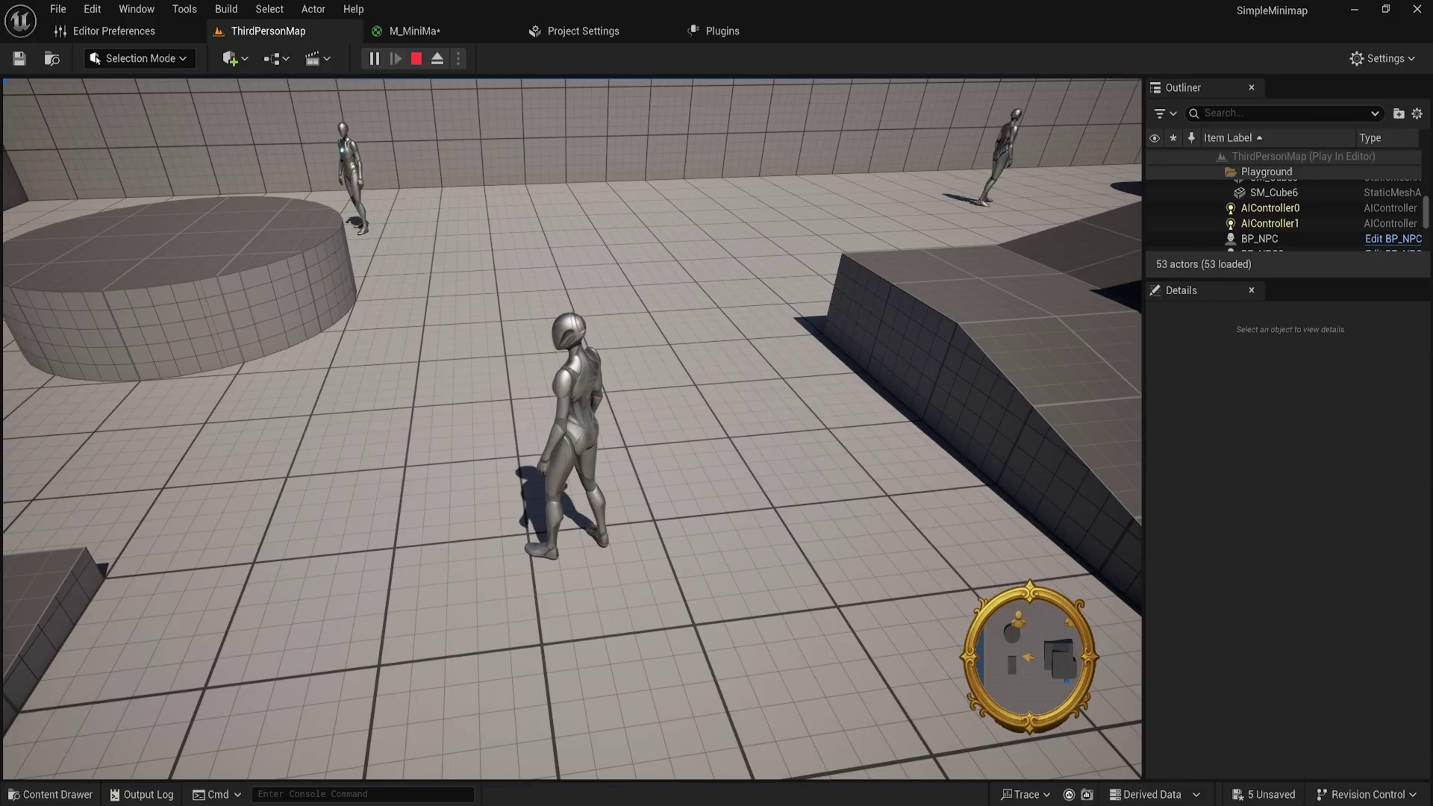
Step: Walk the character around the running level to try out the minimap
key(w)
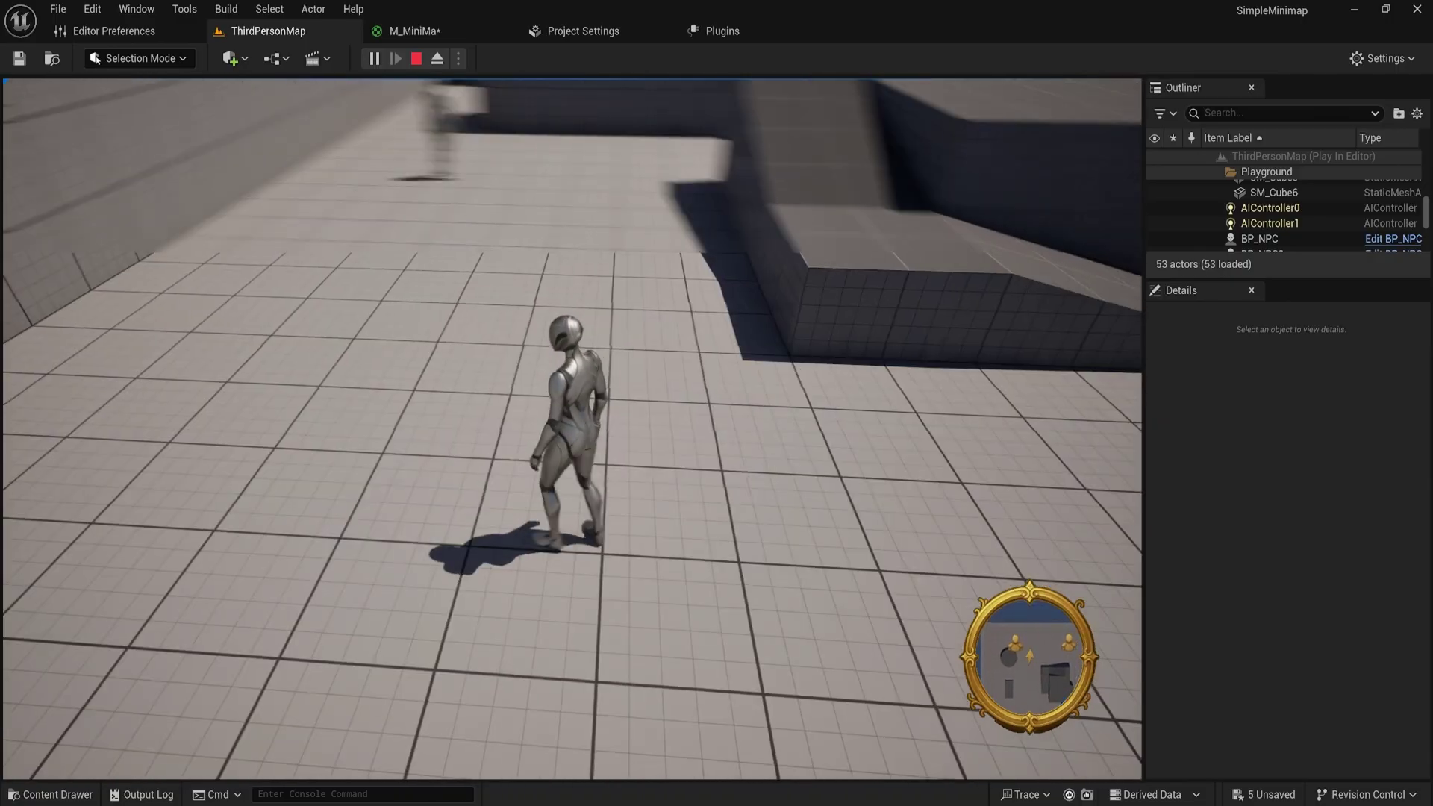
key(d)
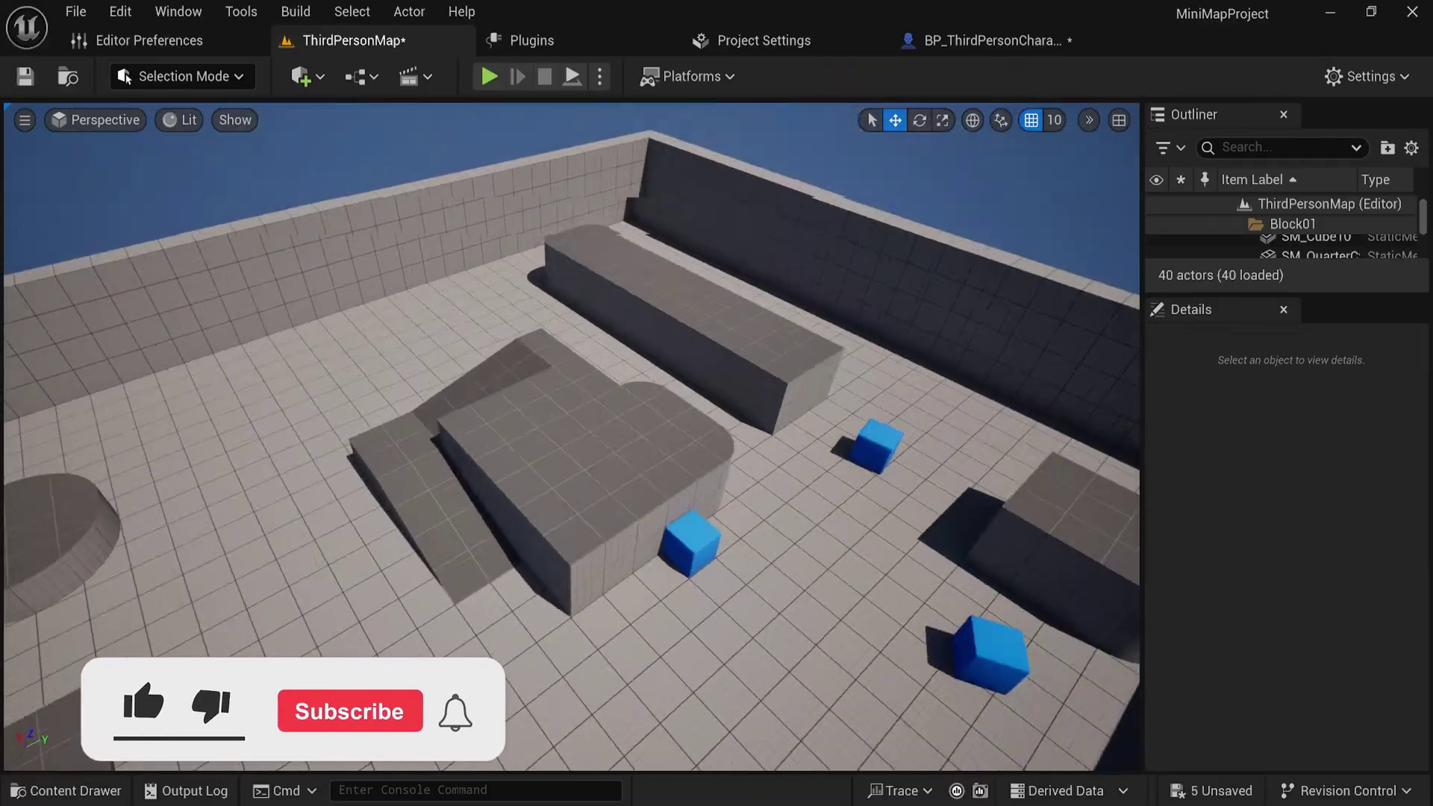
Step: Open the gold circular frame texture in the Content folder to examine it, and close its preview
right_drag(926, 271, 948, 261)
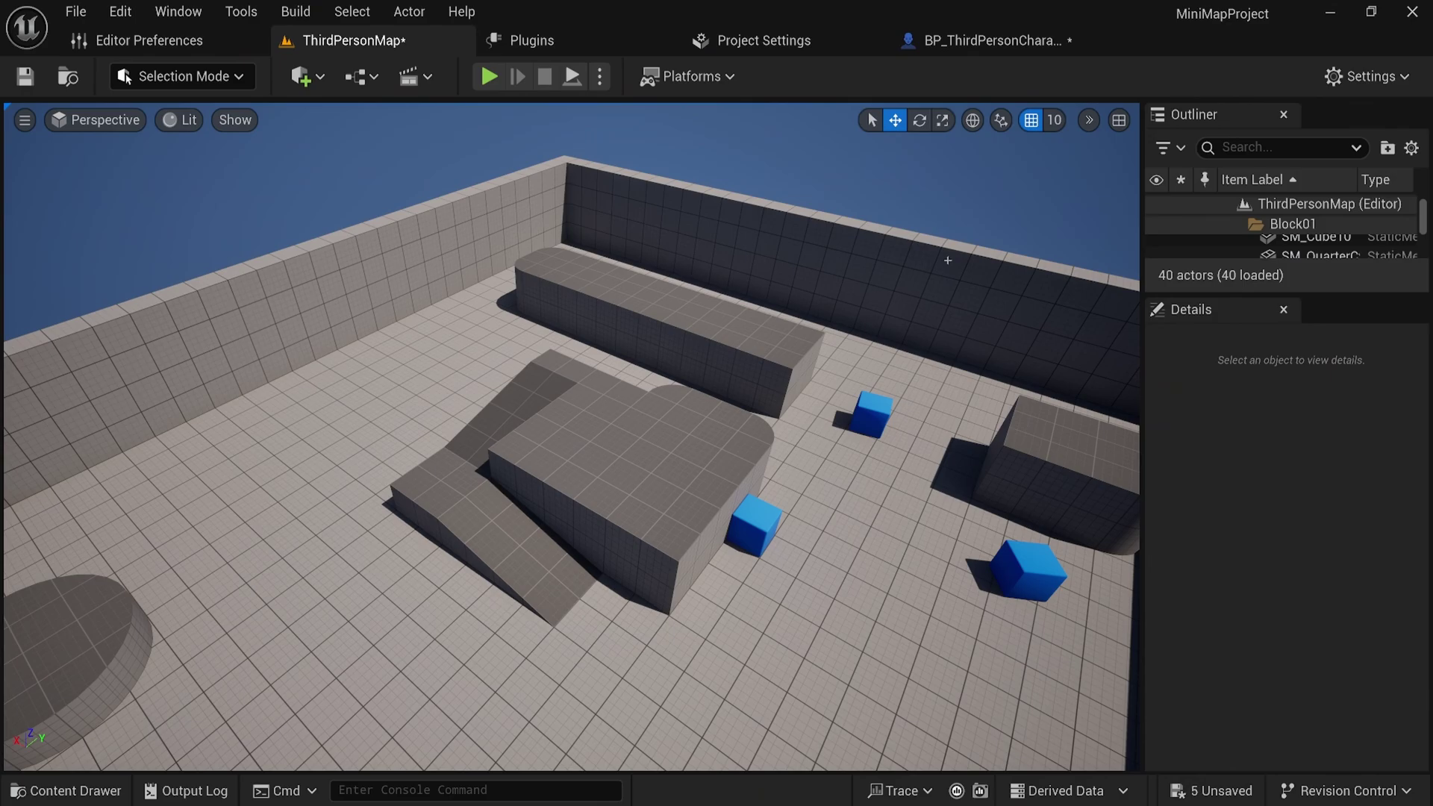
mouse_move(925, 478)
right_down()
mouse_move(942, 582)
mouse_move(925, 479)
right_up()
key(ctrl+space)
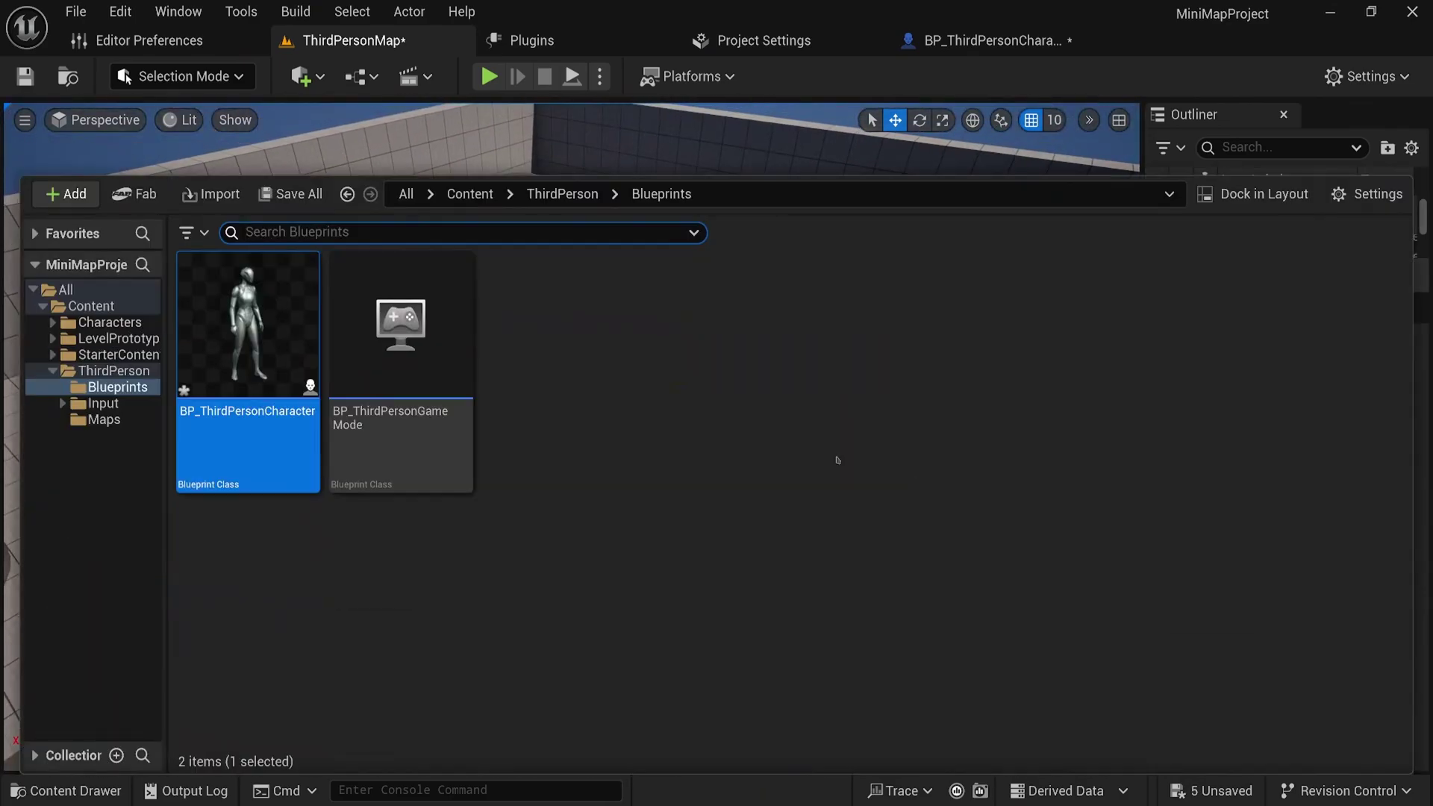
click(83, 304)
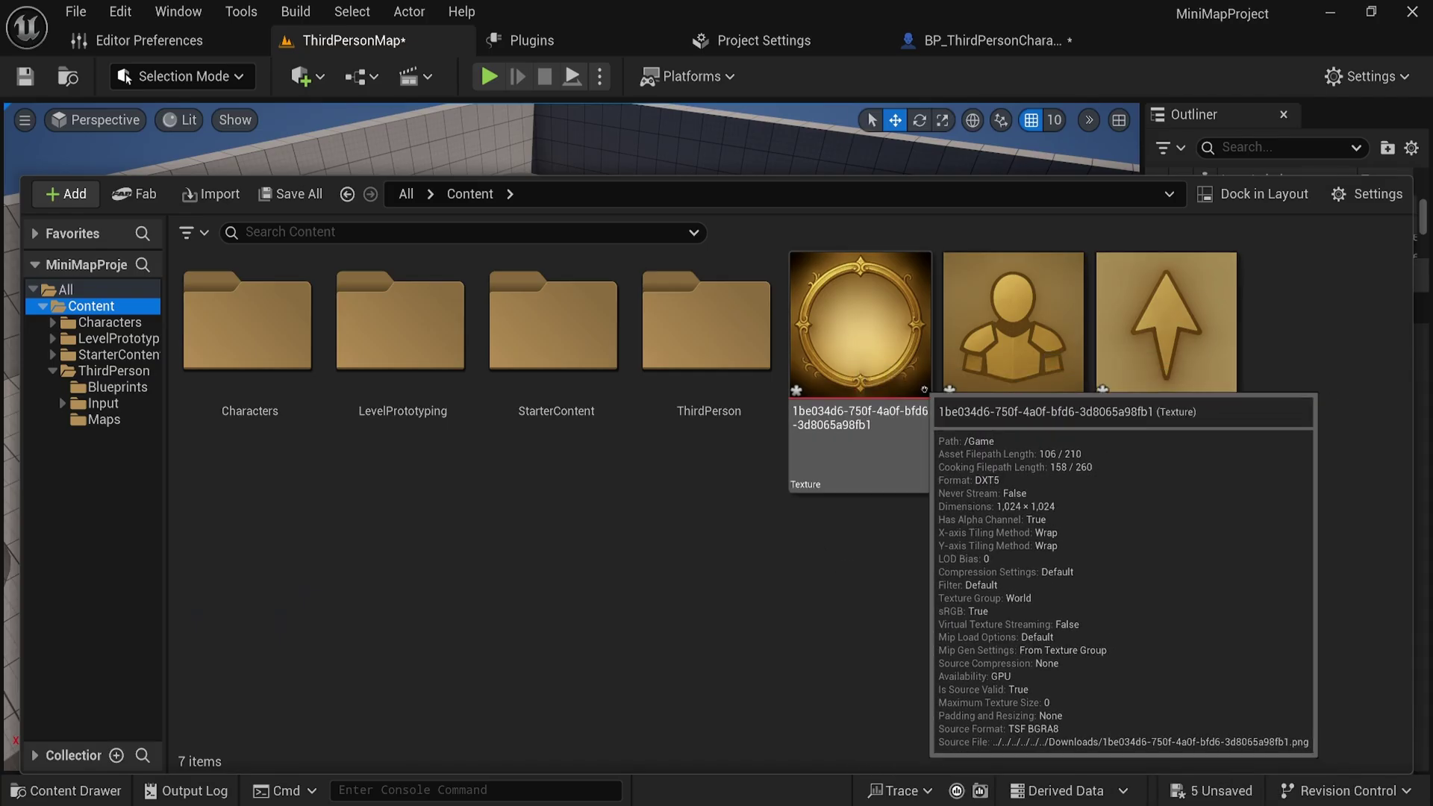
double_click(924, 390)
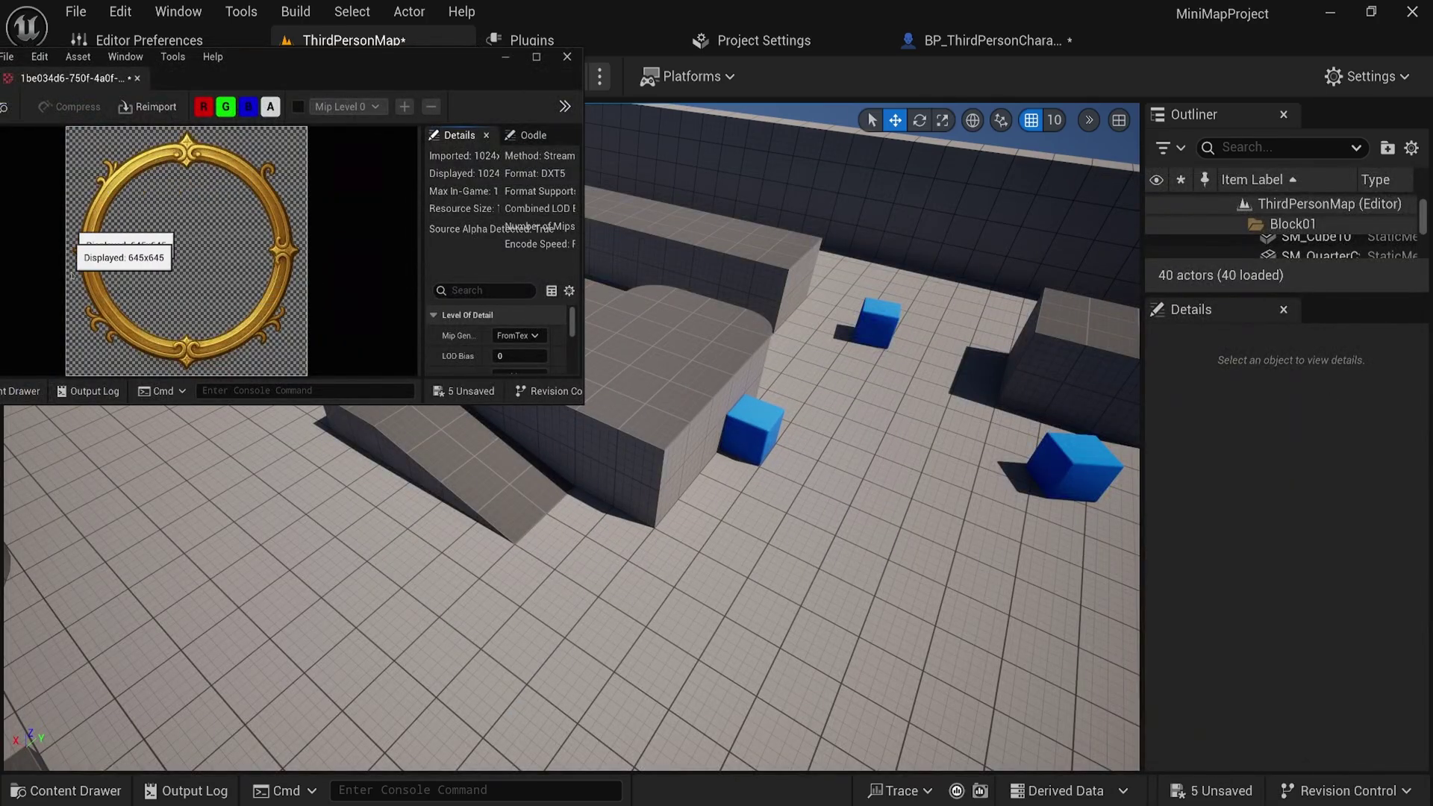
click(567, 58)
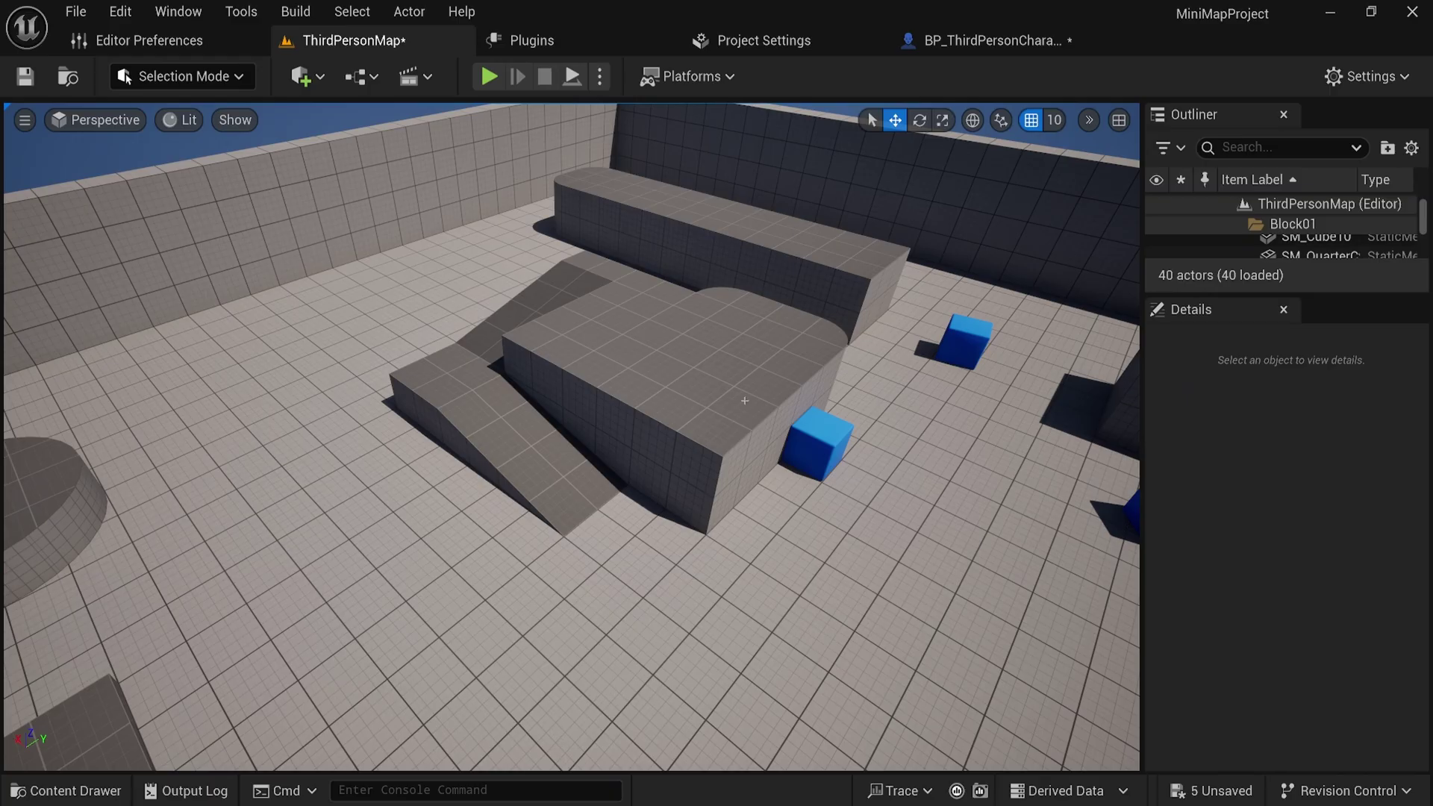
Step: Create a Render Target texture asset named RT_Minimap in the Content folder
right_drag(710, 421, 735, 366)
key(ctrl+space)
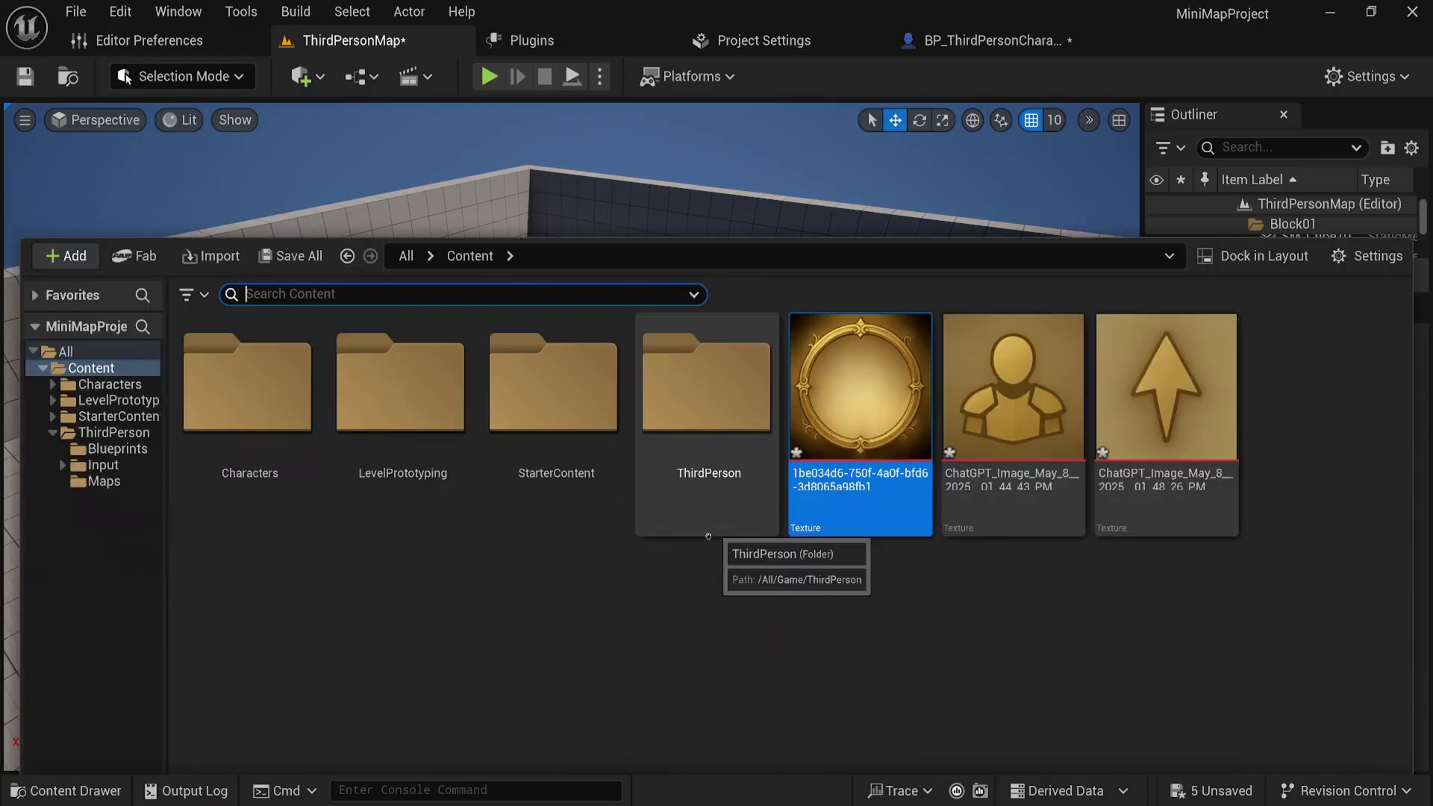
click(836, 609)
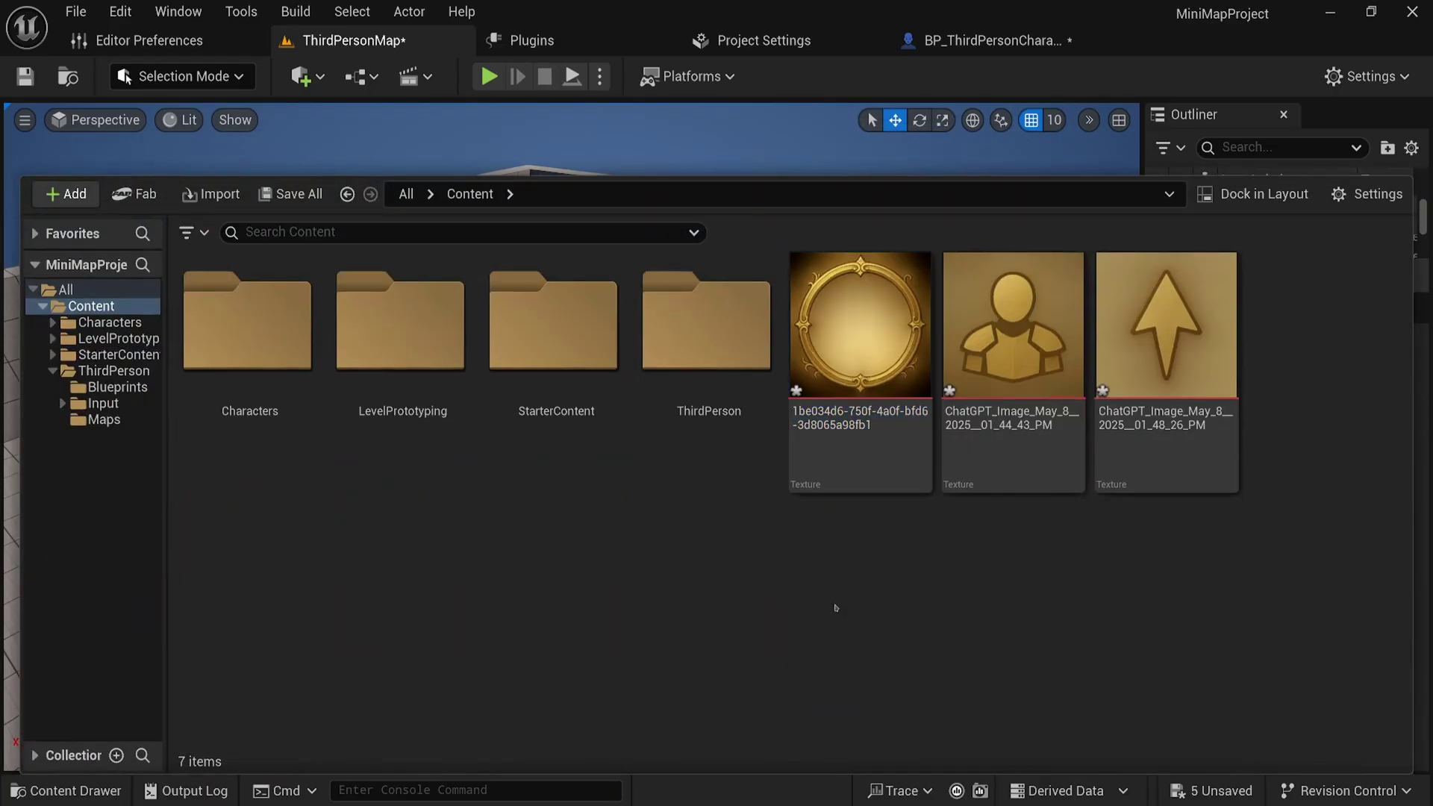
right_click(799, 553)
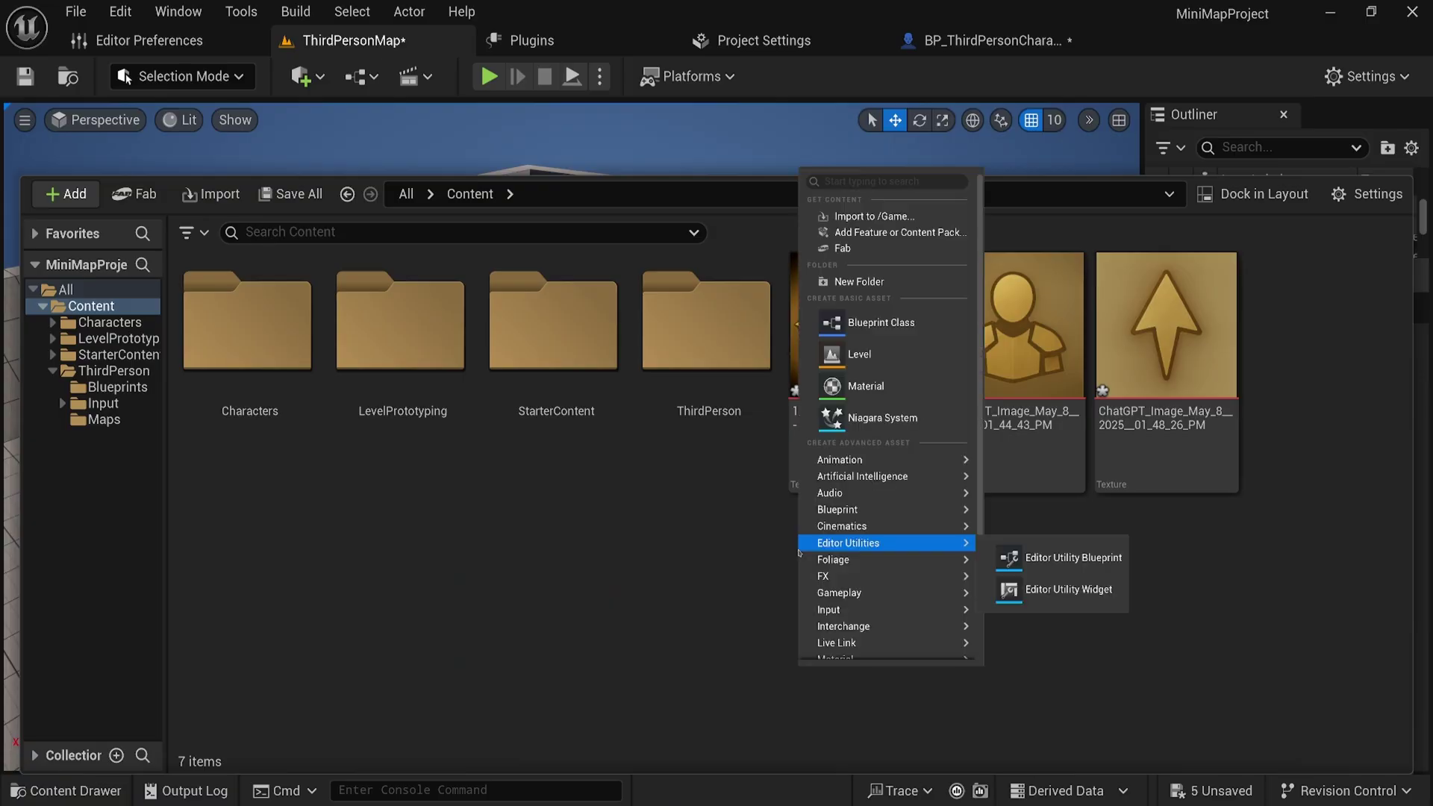
scroll(896, 597, down, 2)
mouse_move(907, 631)
mouse_move(890, 601)
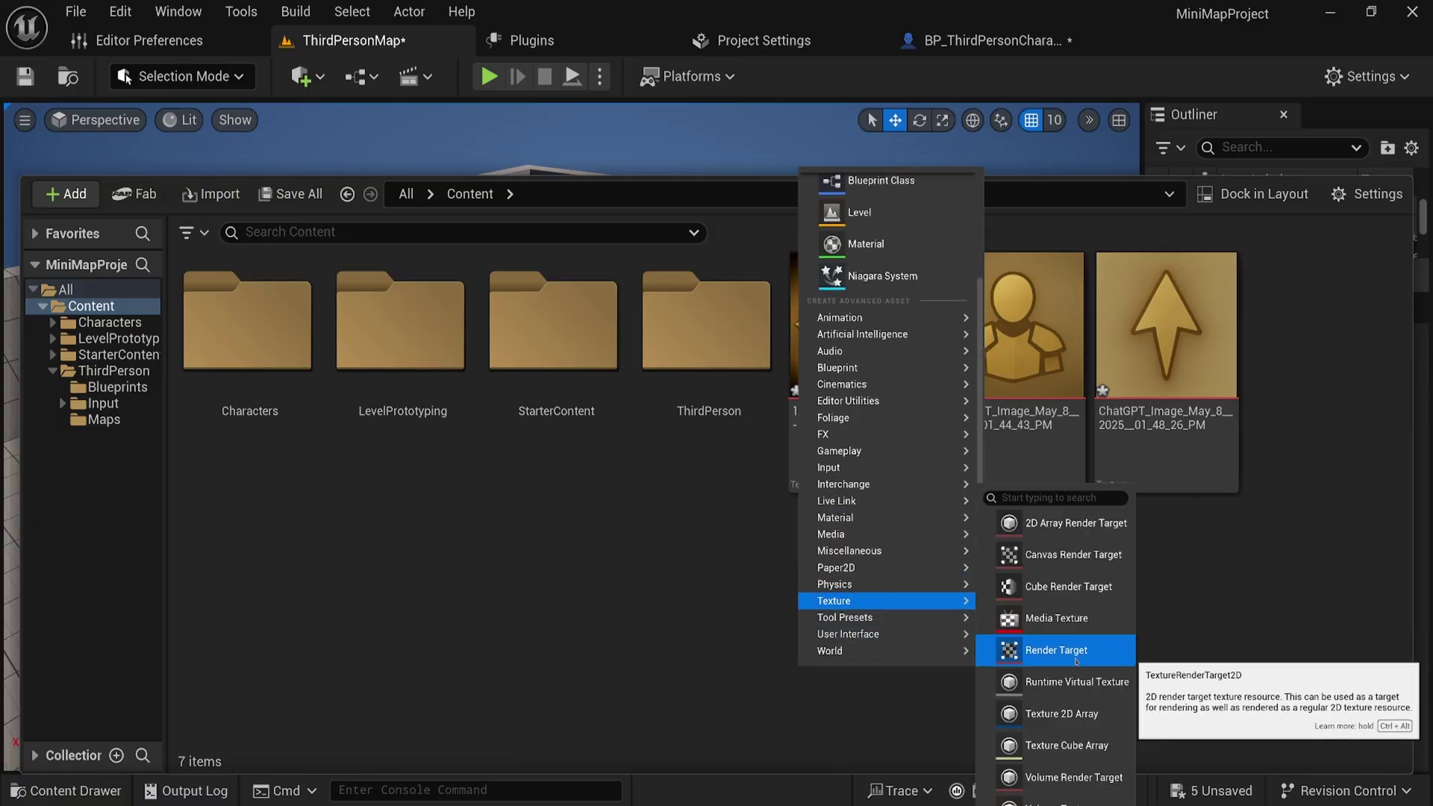
click(1075, 650)
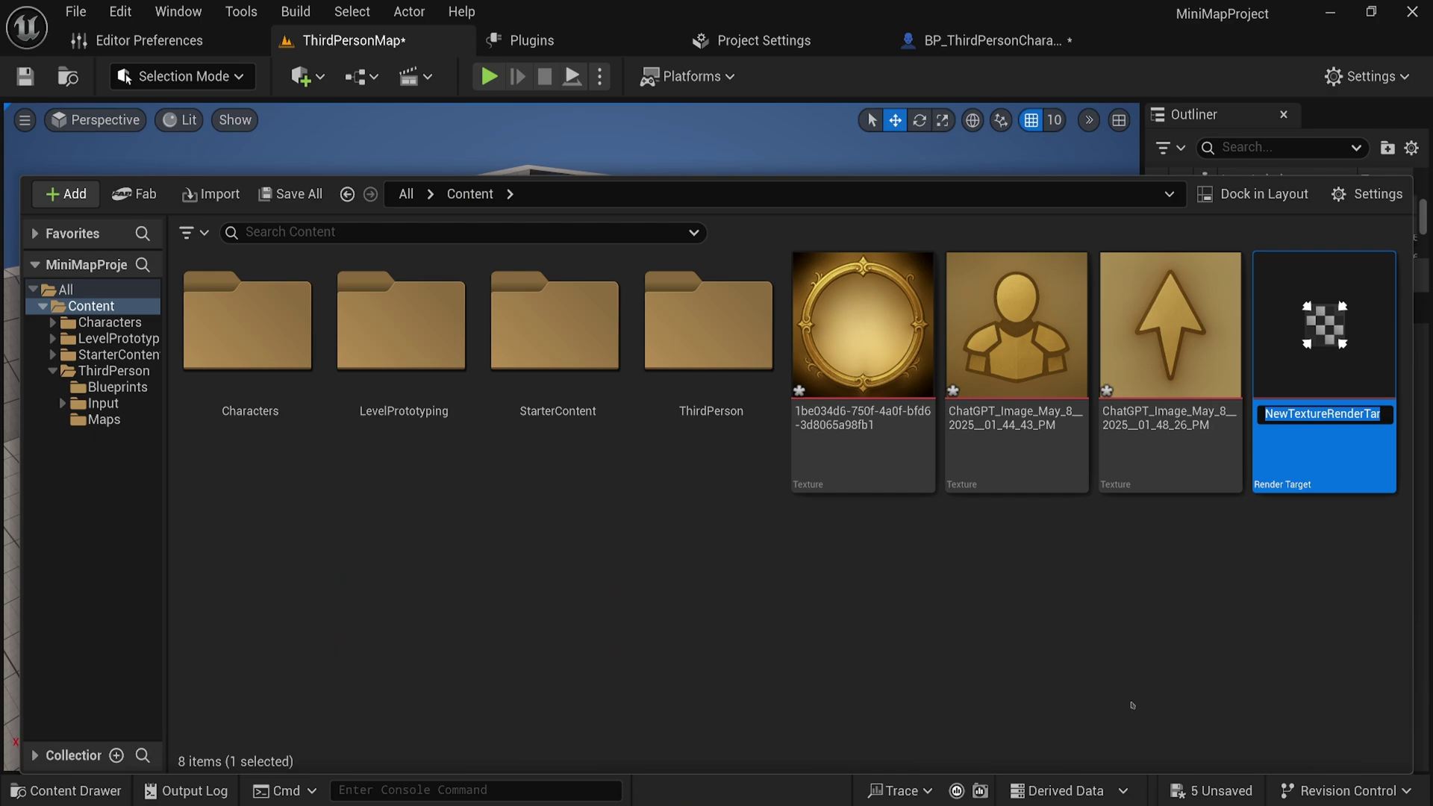
text(RT_)
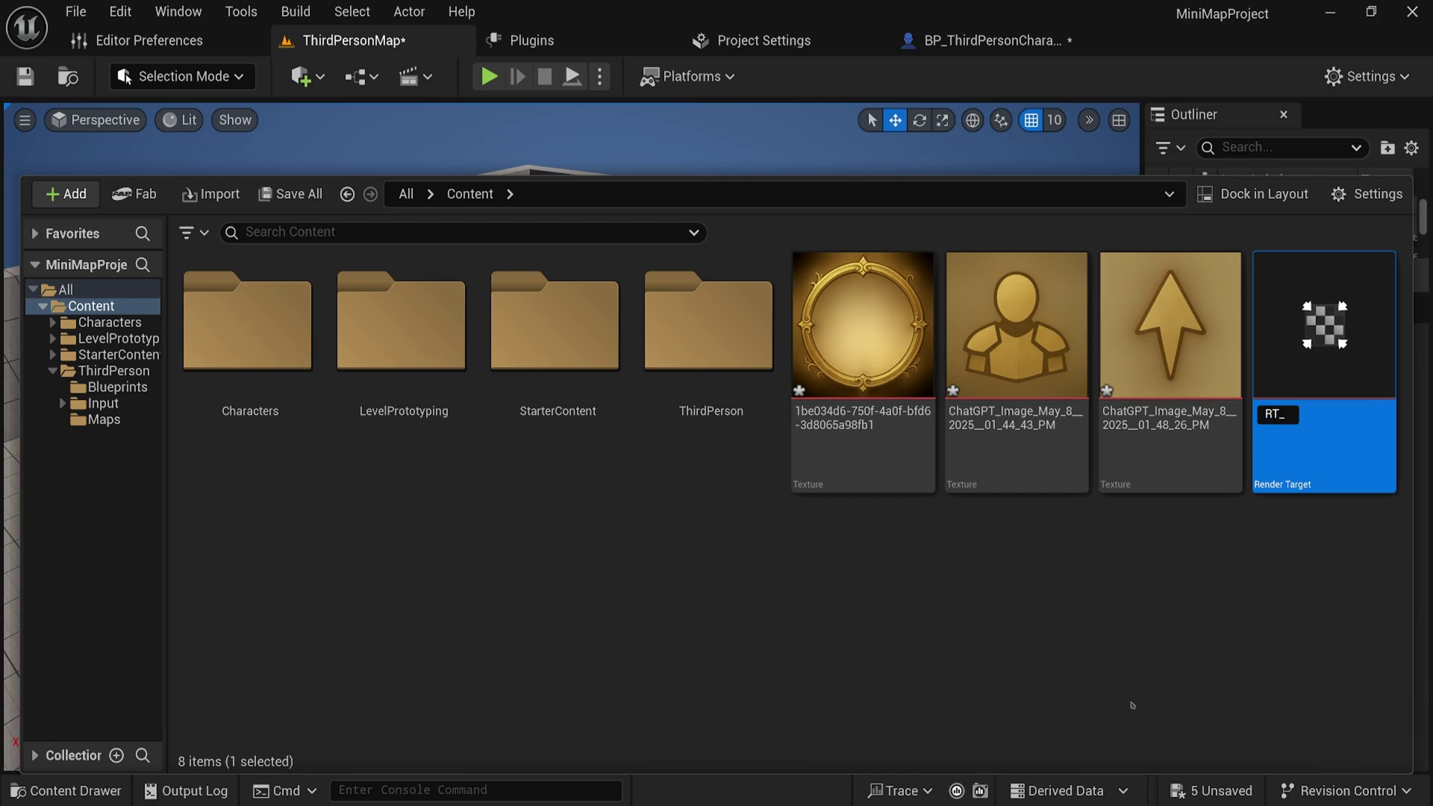
text(Minimap)
key(Return)
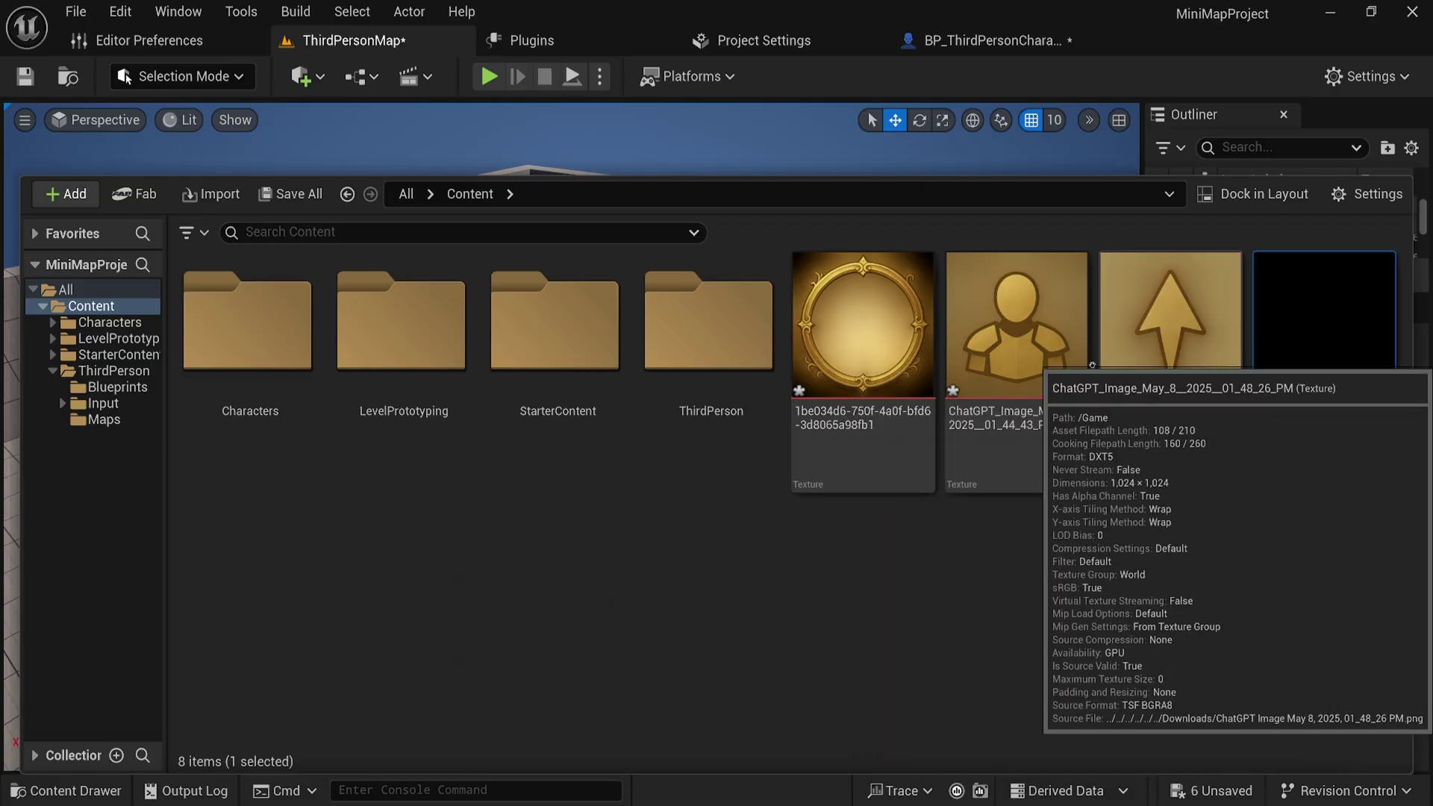
Step: Open RT_Minimap and set its Size X and Size Y to 512
double_click(1325, 424)
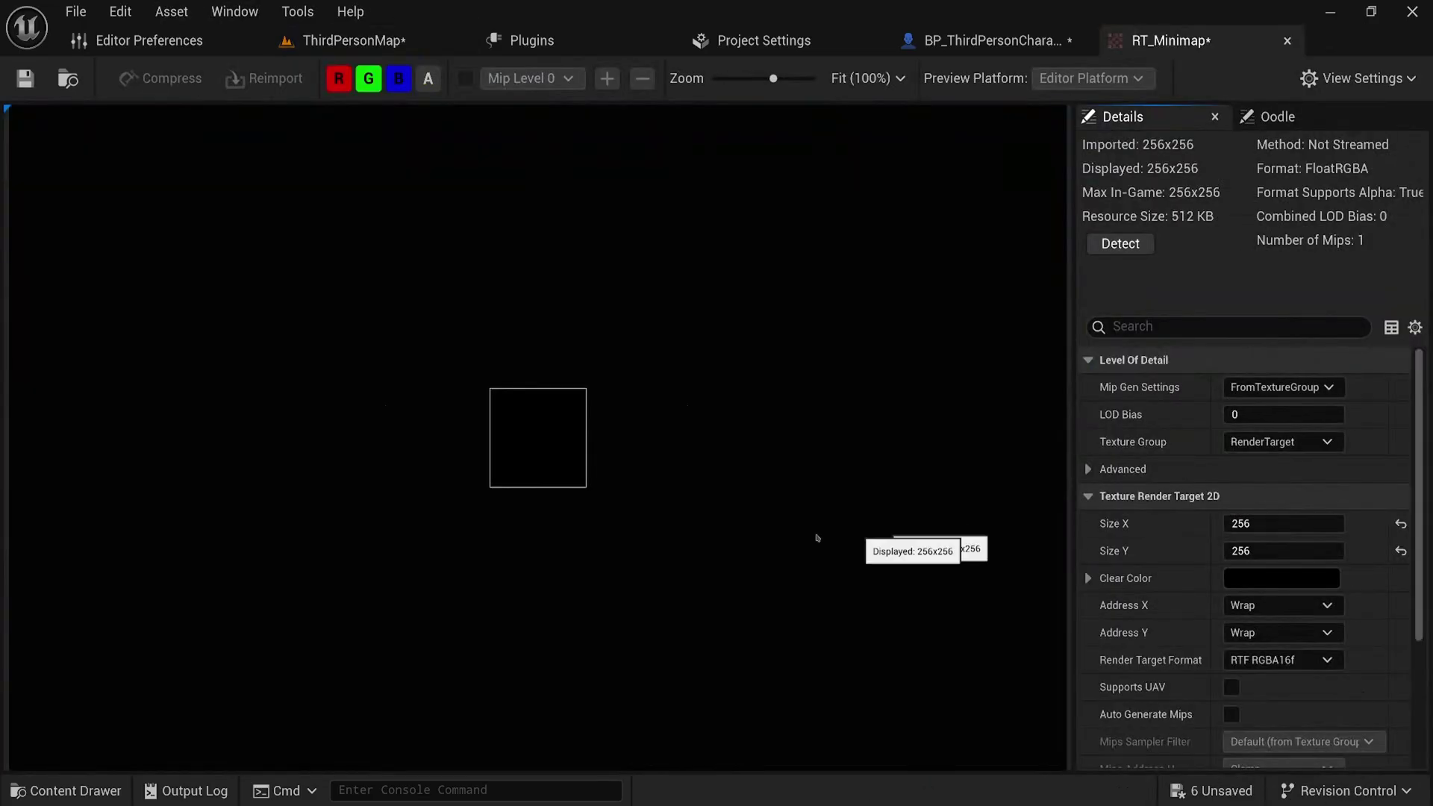
click(1269, 523)
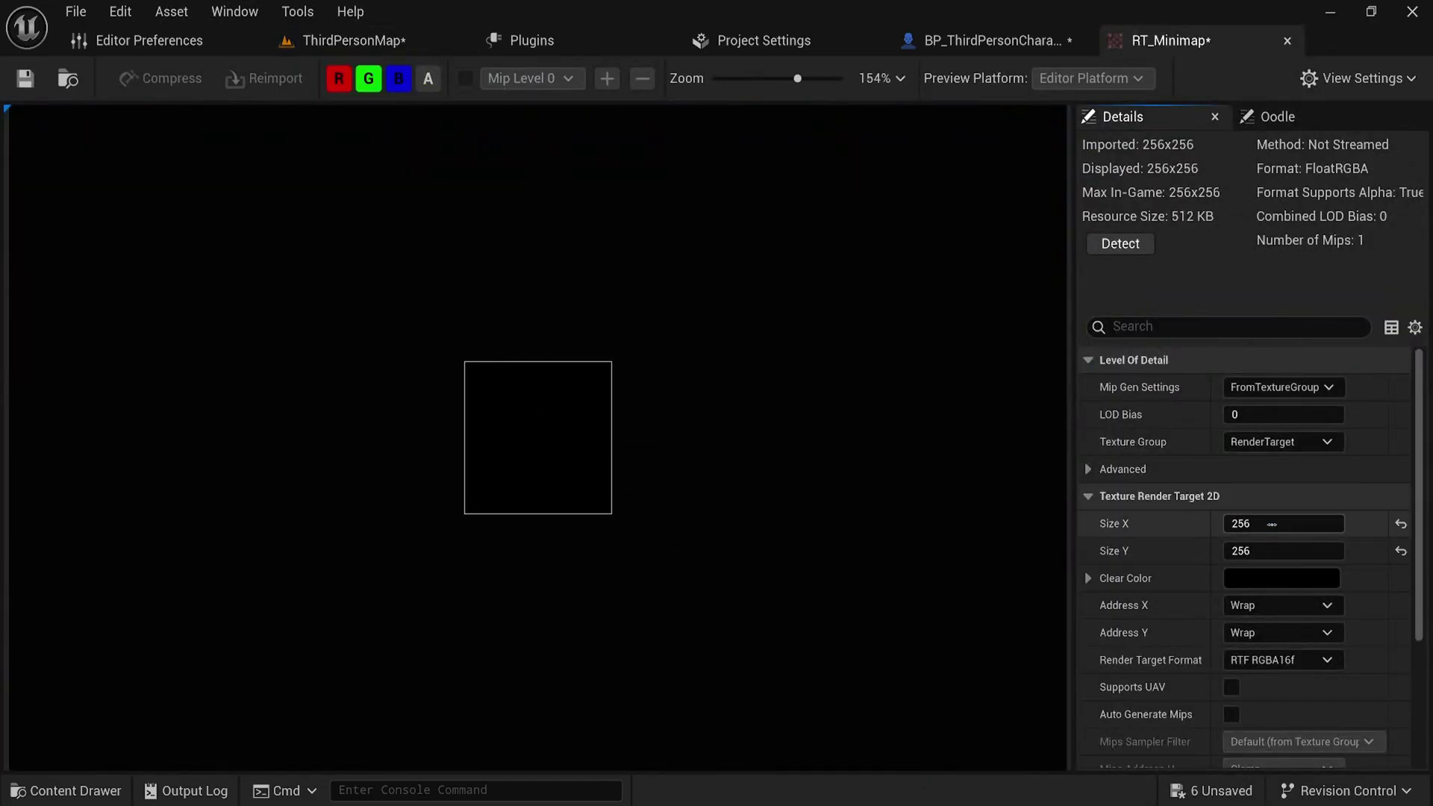
text(512)
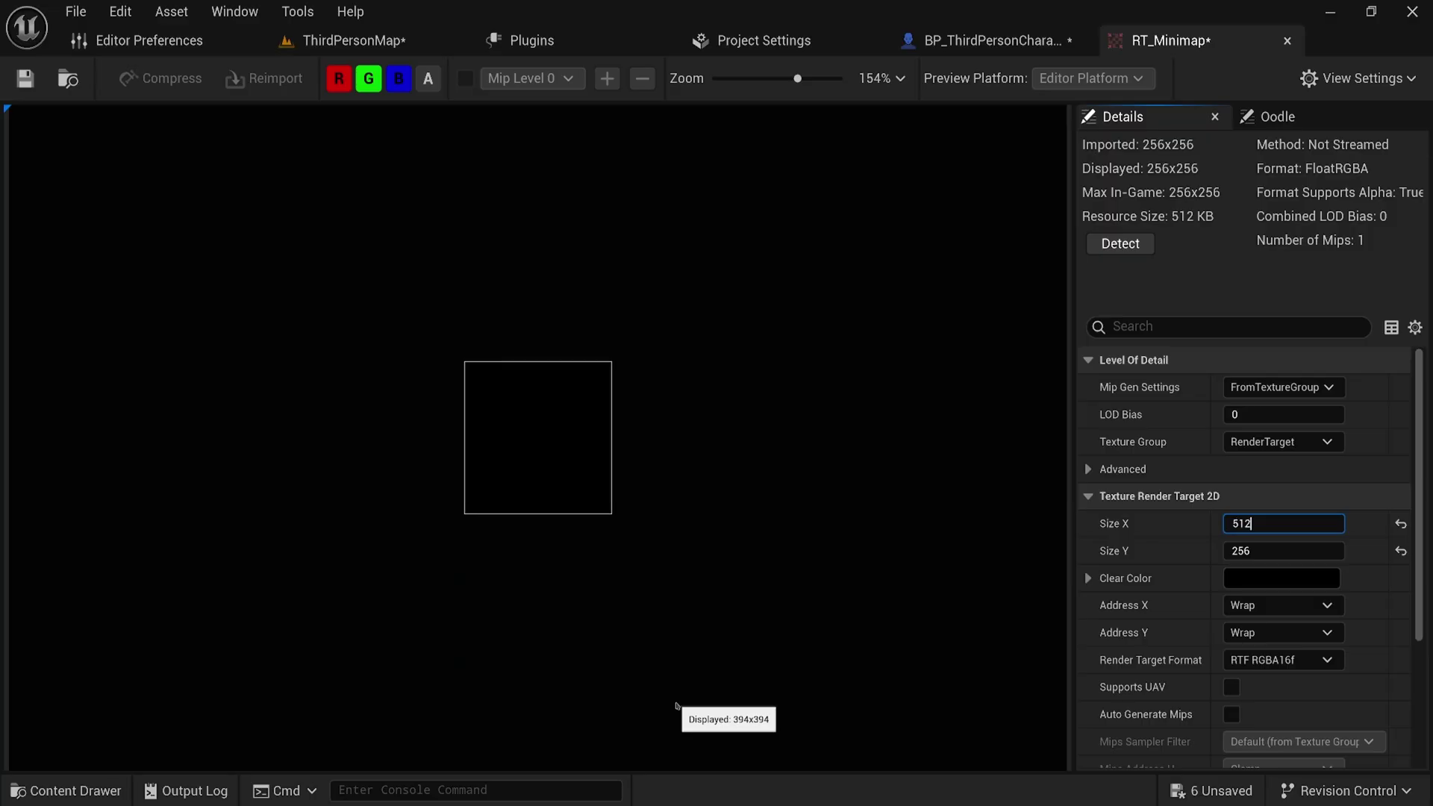
key(Tab)
text(512)
key(Return)
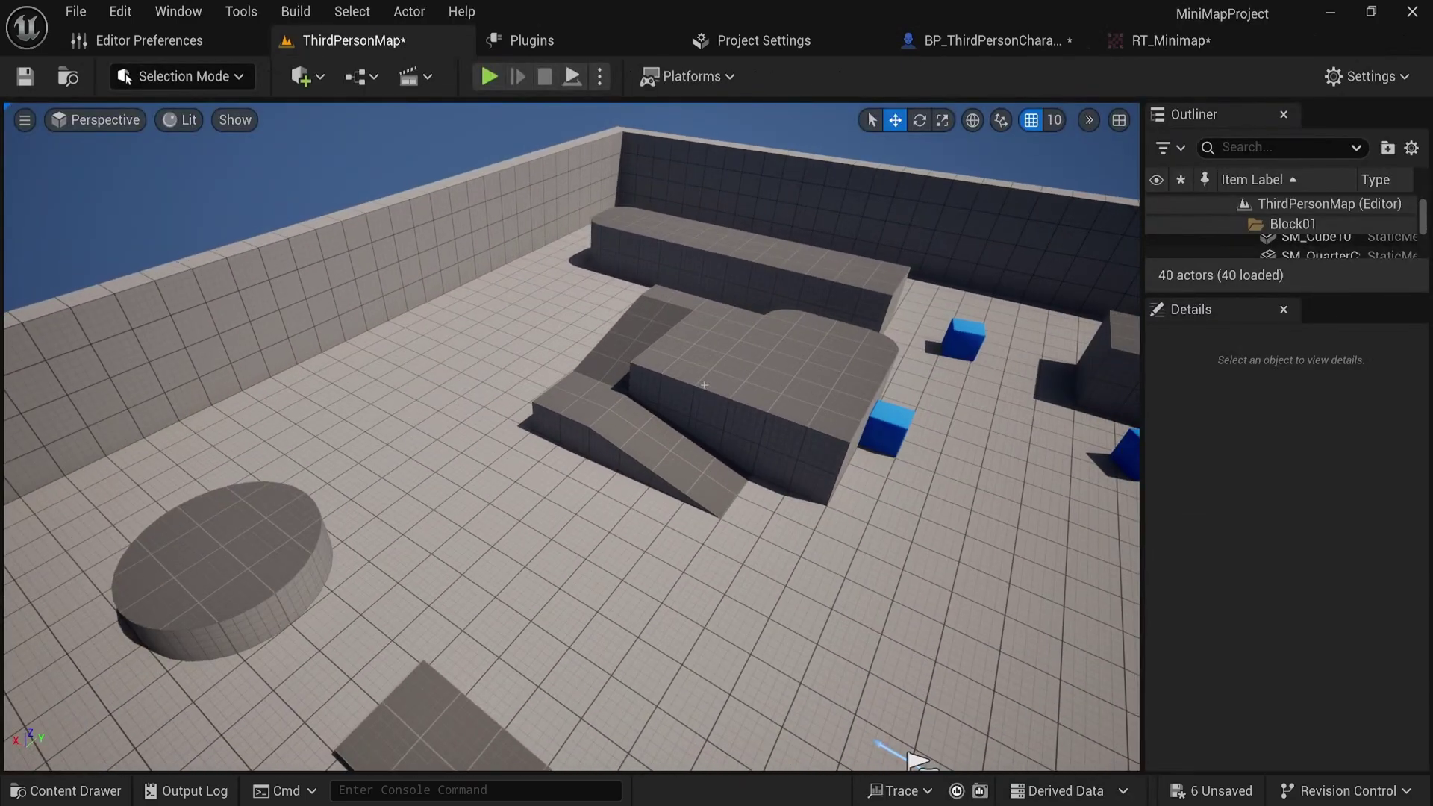
Step: Open the BP_ThirdPersonCharacter blueprint from the ThirdPerson Blueprints folder
key(ctrl+space)
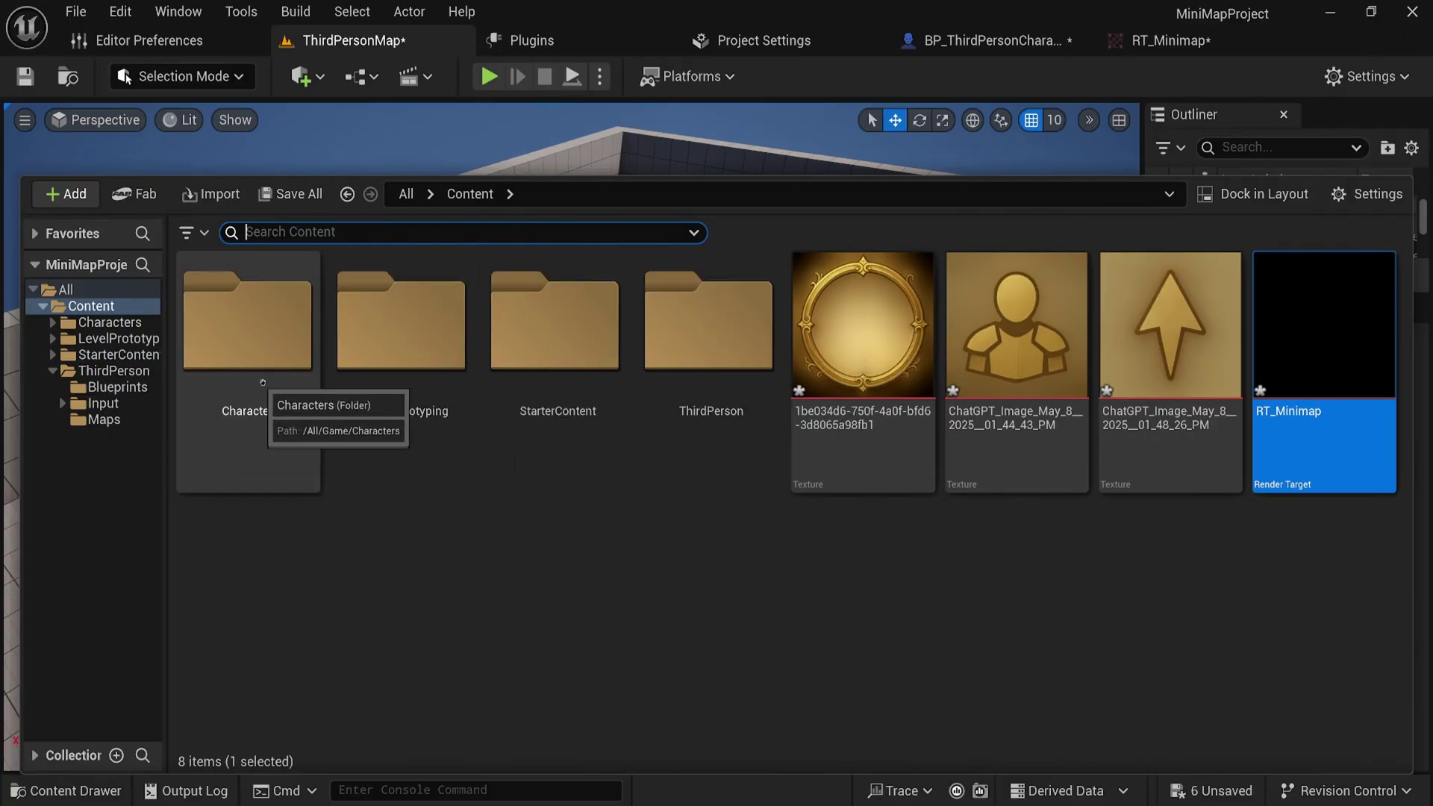
click(135, 377)
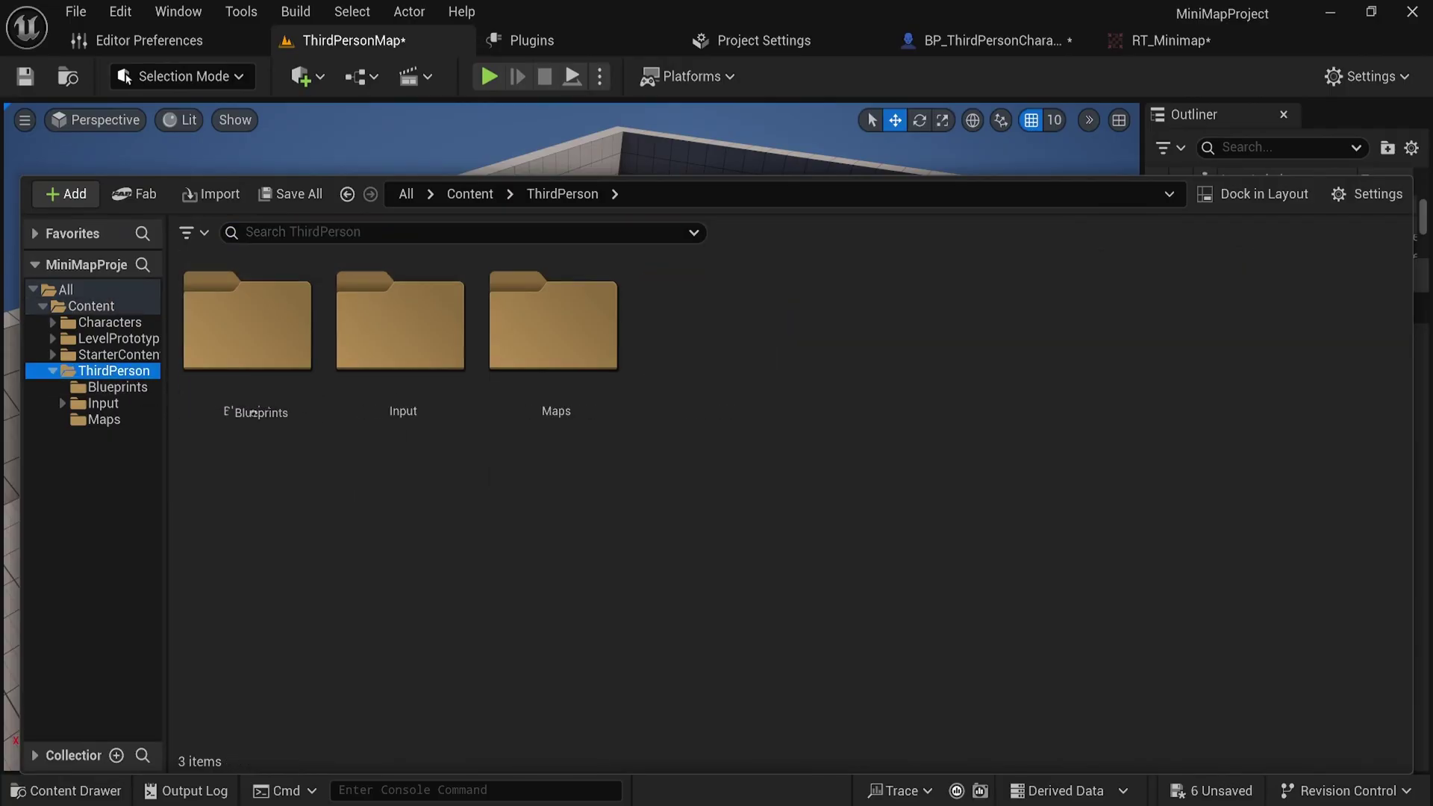
click(254, 321)
double_click(254, 321)
double_click(270, 331)
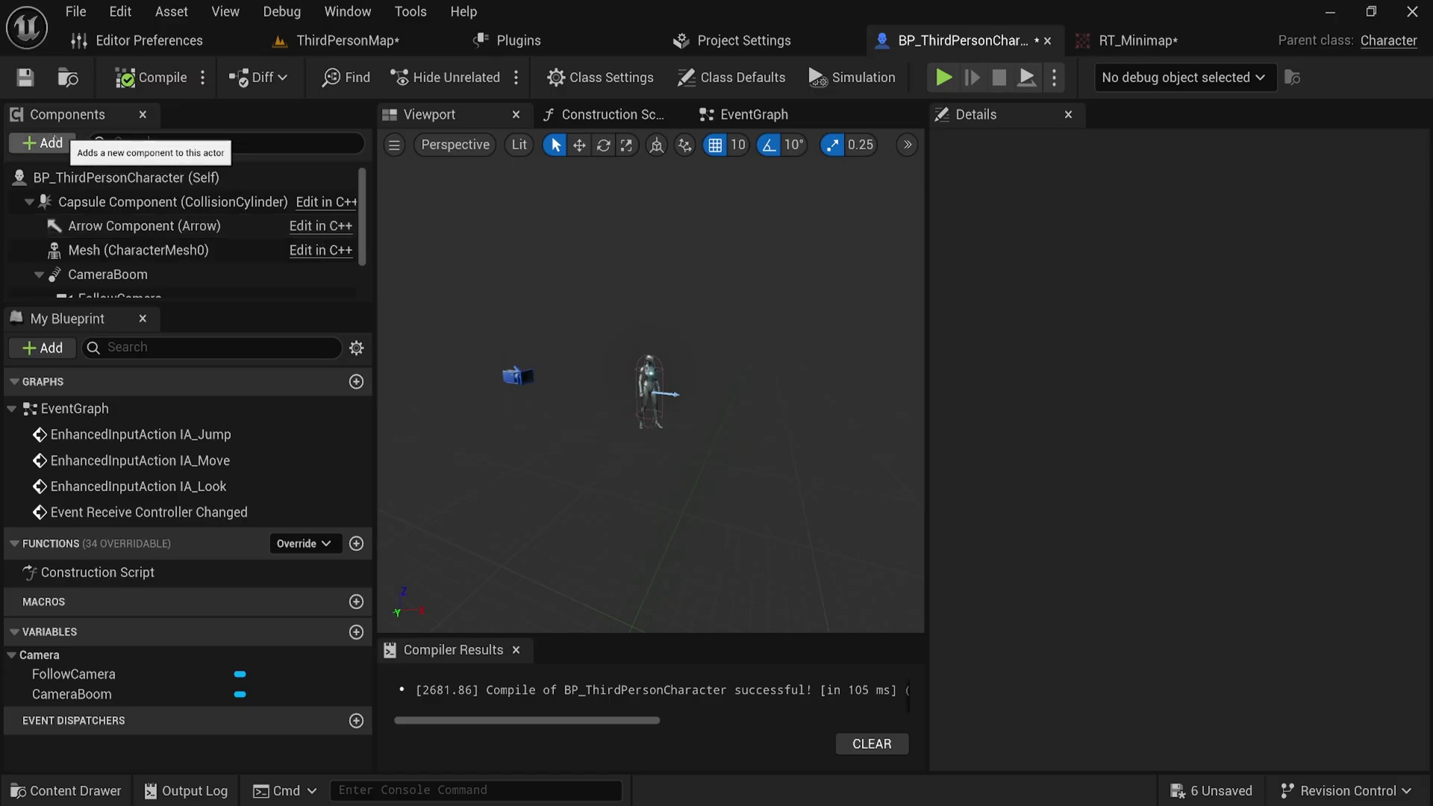
Step: Add a Scene Capture Component 2D to the character blueprint
click(43, 143)
text(scene)
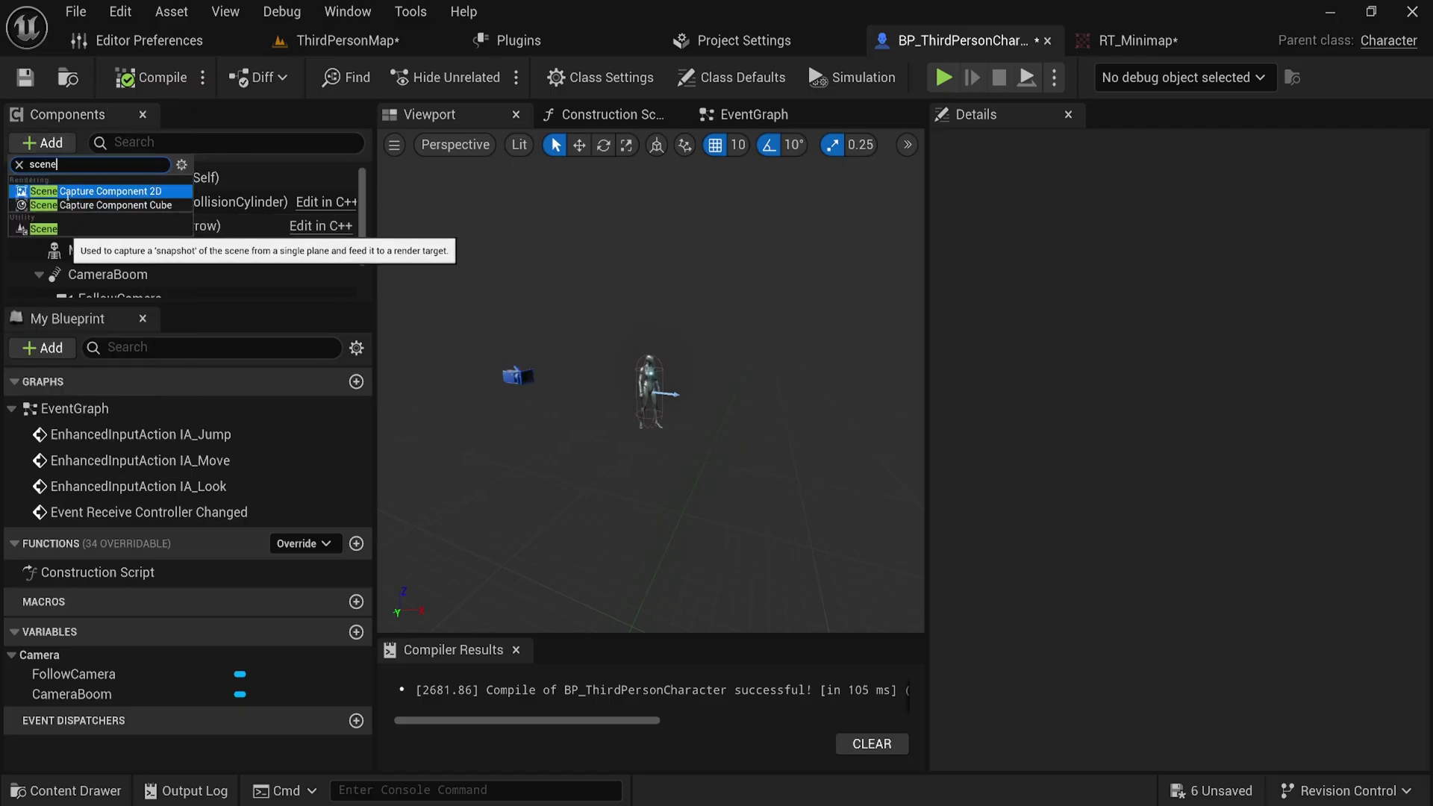
click(157, 192)
scroll(127, 232, down, 1)
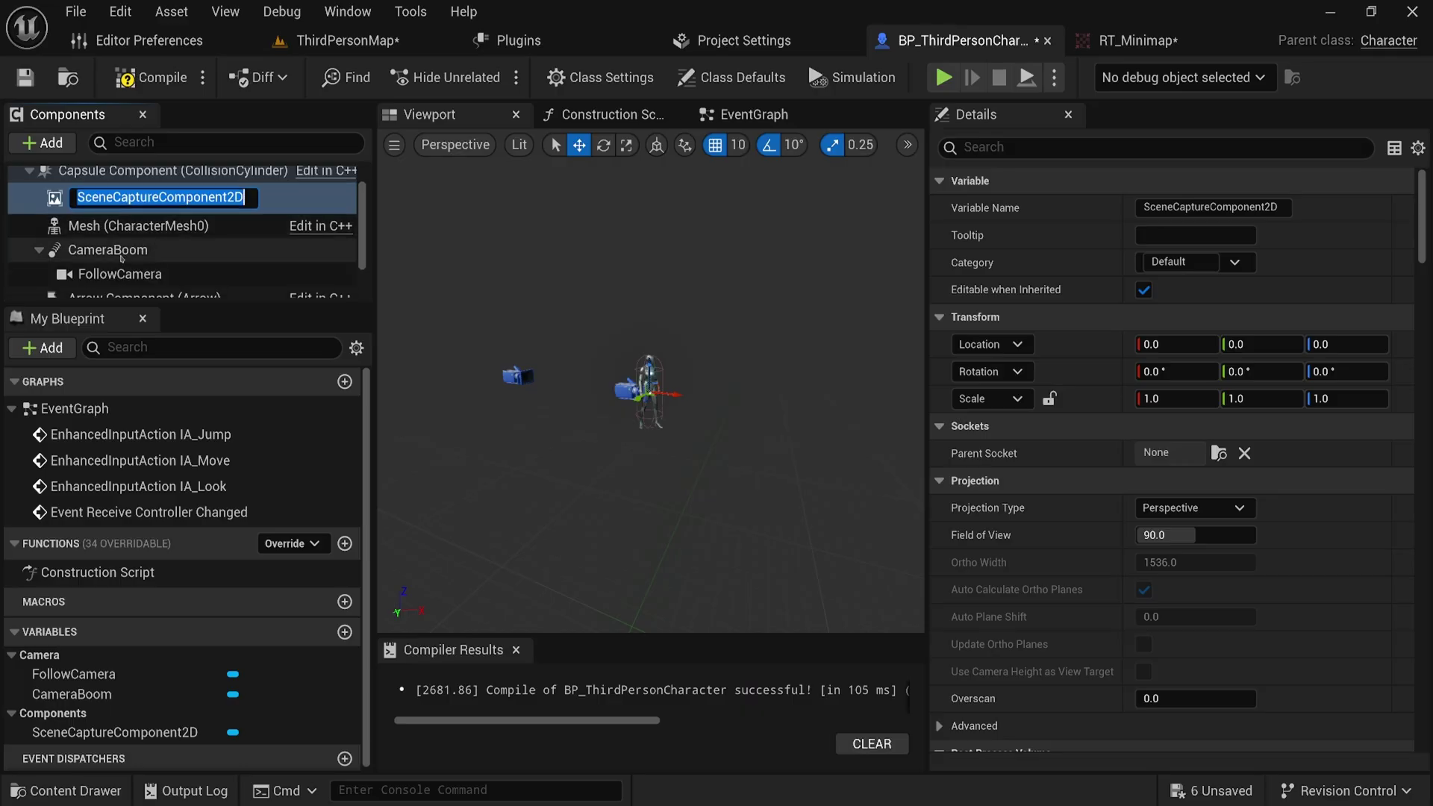
Step: Rotate the scene capture component to -90° so it faces straight down, and raise it above the character to a Z location of 260
key(w)
right_drag(582, 359, 590, 371)
scroll(649, 388, down, 6)
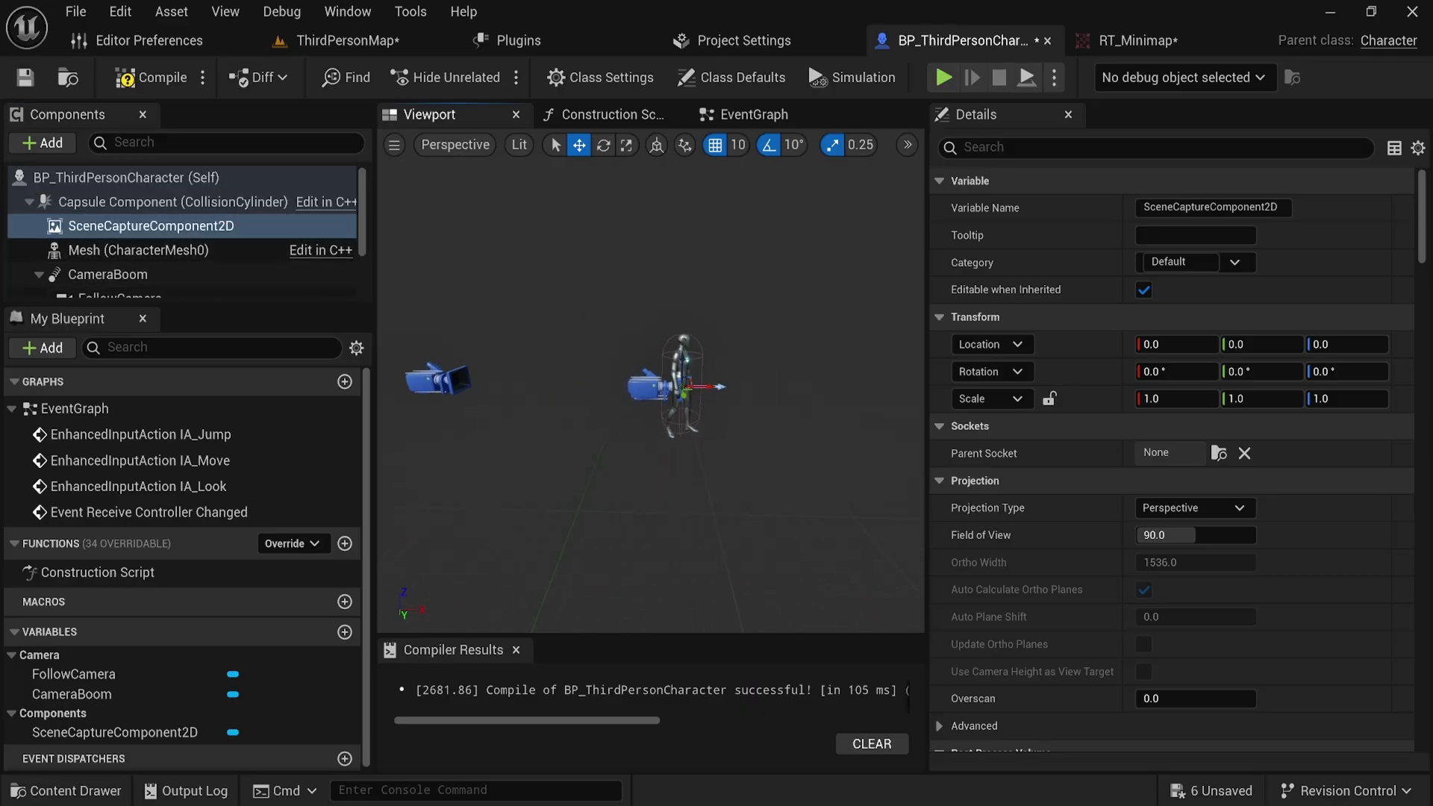
key(e)
drag(642, 373, 612, 283)
key(w)
right_drag(721, 448, 696, 422)
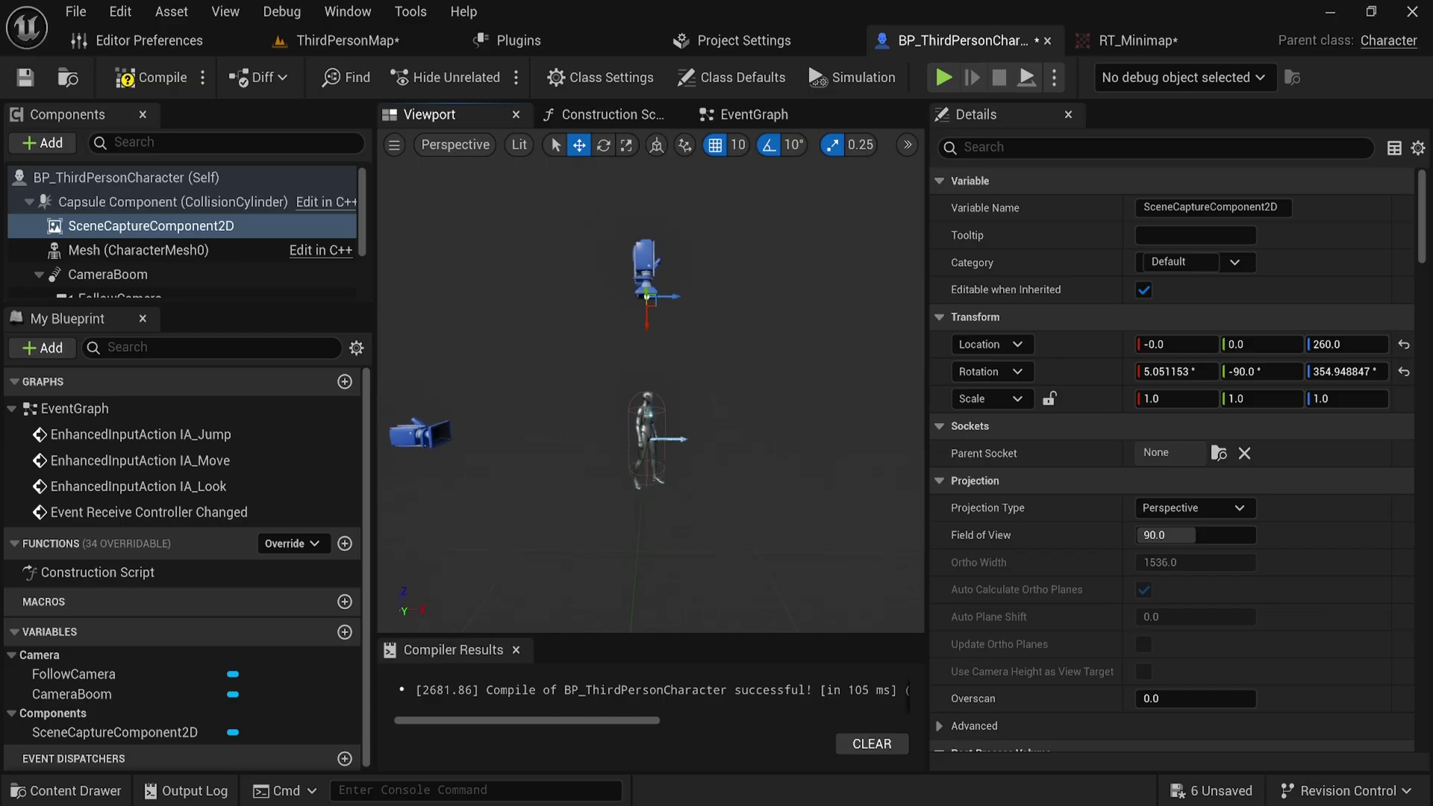
Step: Try lower and higher positions for the scene capture component above the character, leaving its Z location at 140
scroll(721, 449, down, 3)
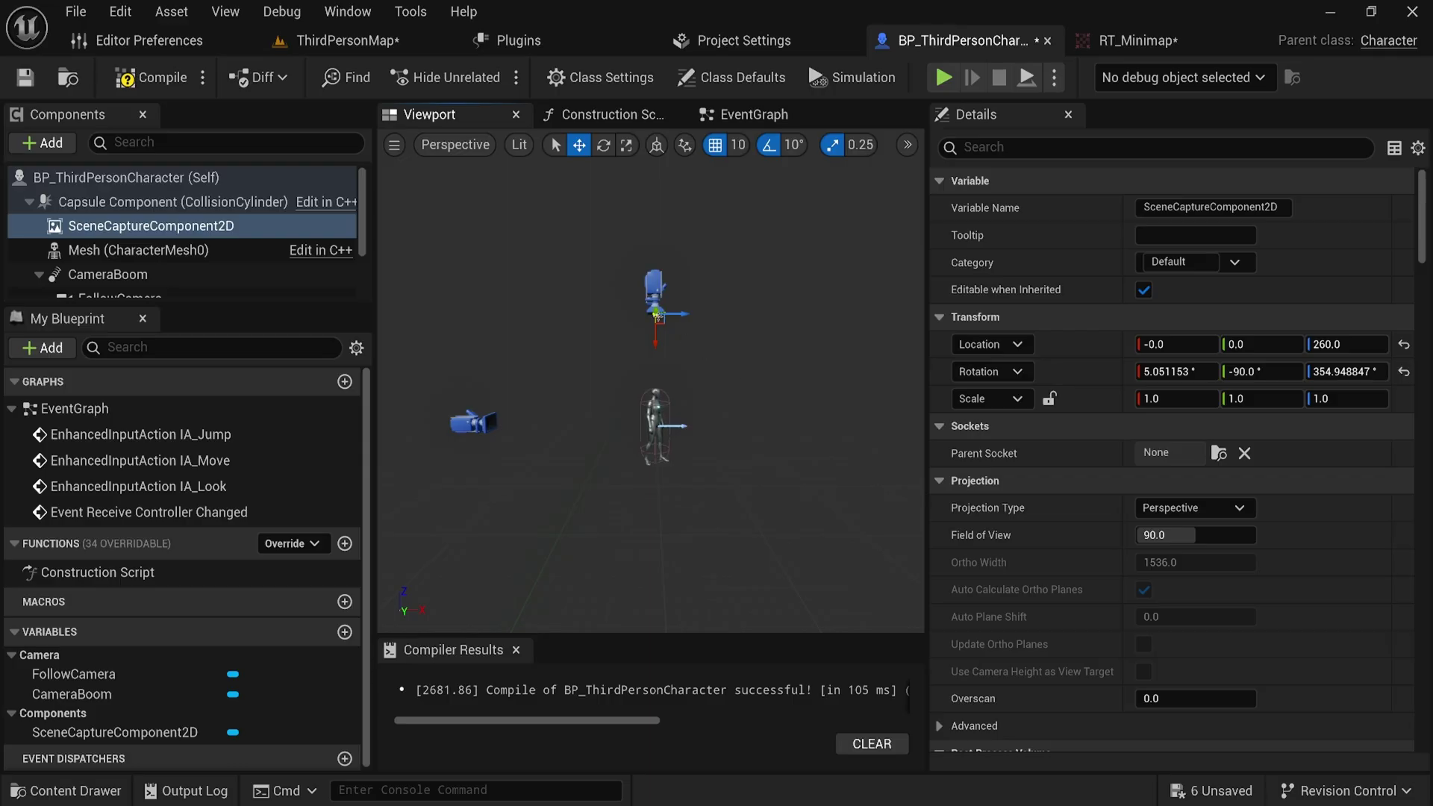
drag(660, 335, 686, 415)
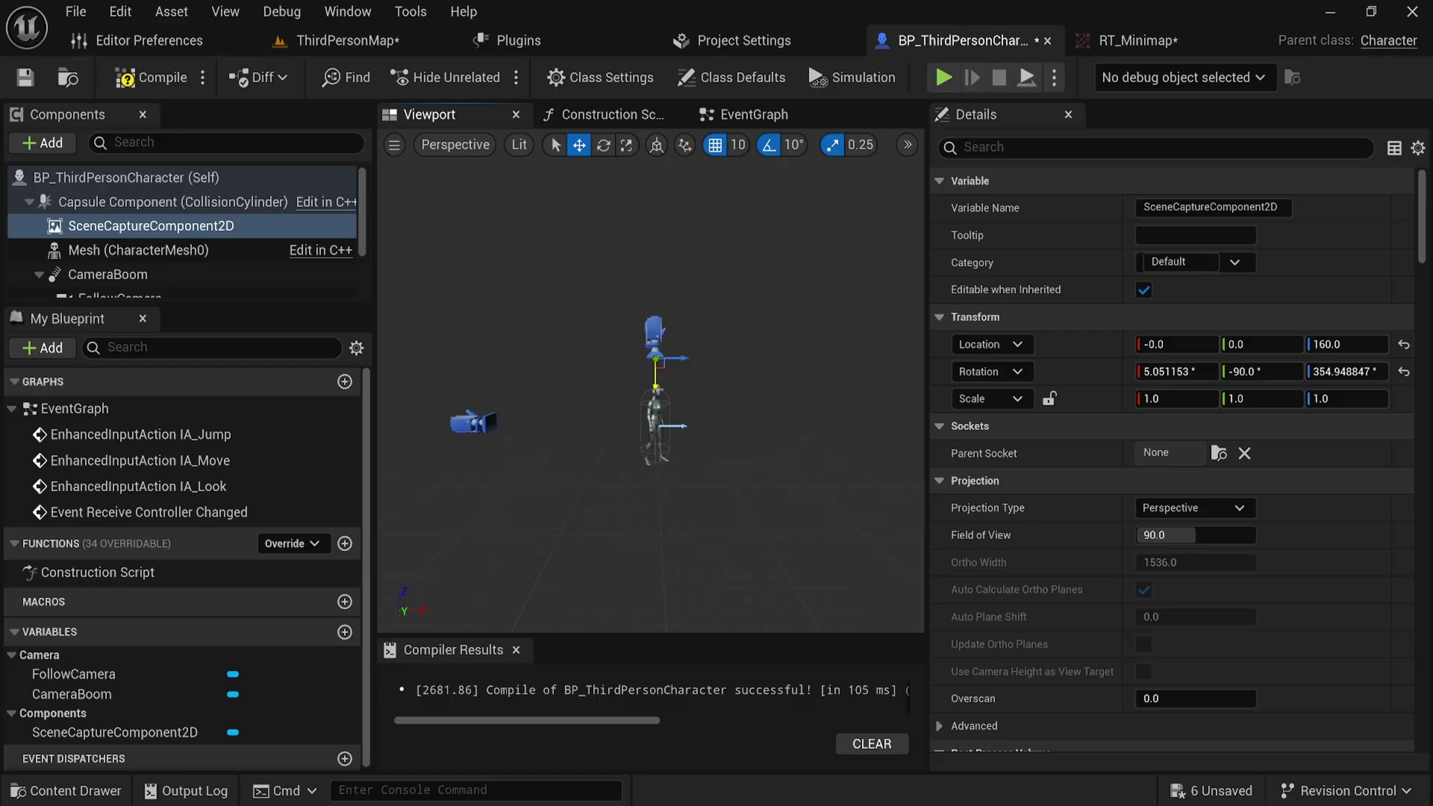
drag(657, 388, 656, 230)
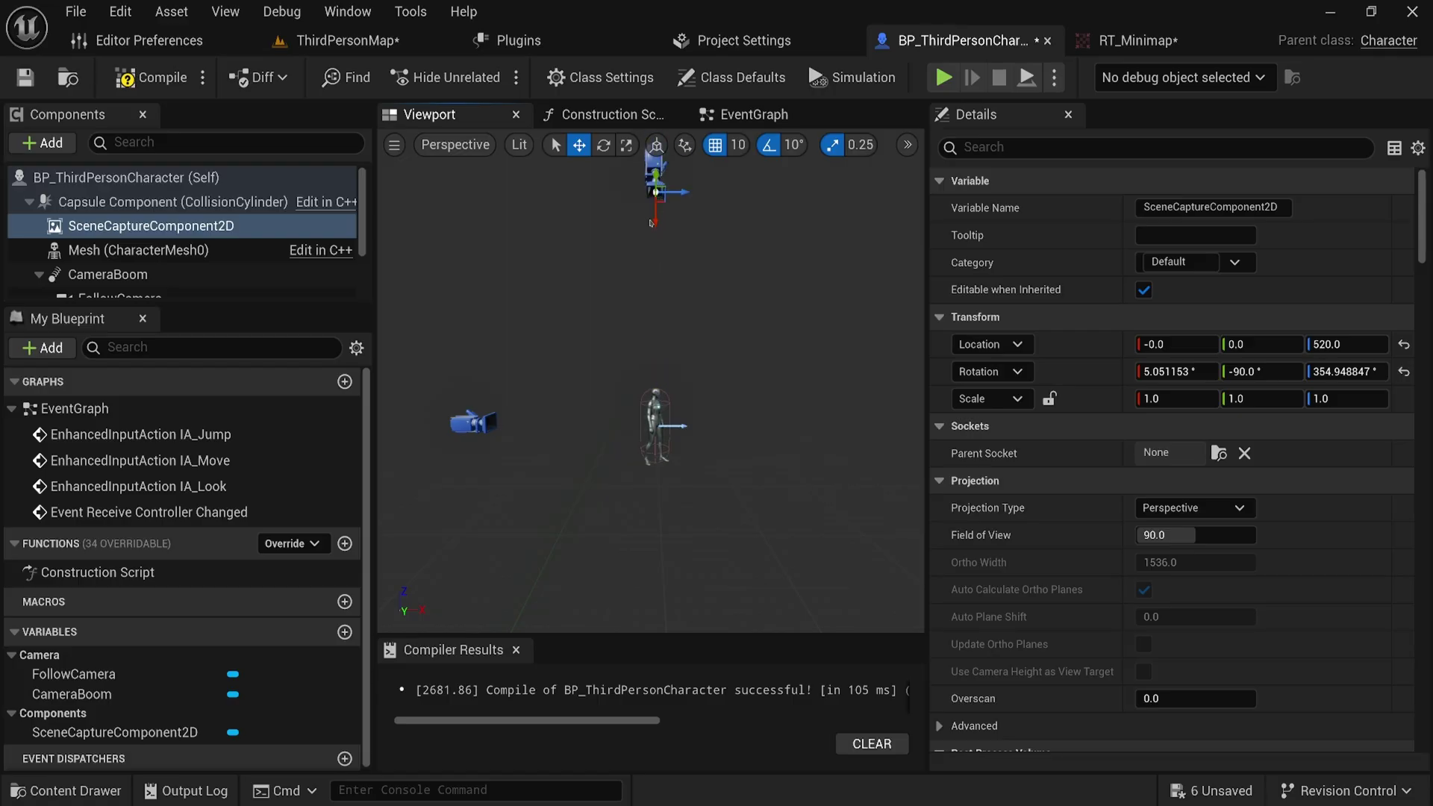
drag(653, 225, 664, 383)
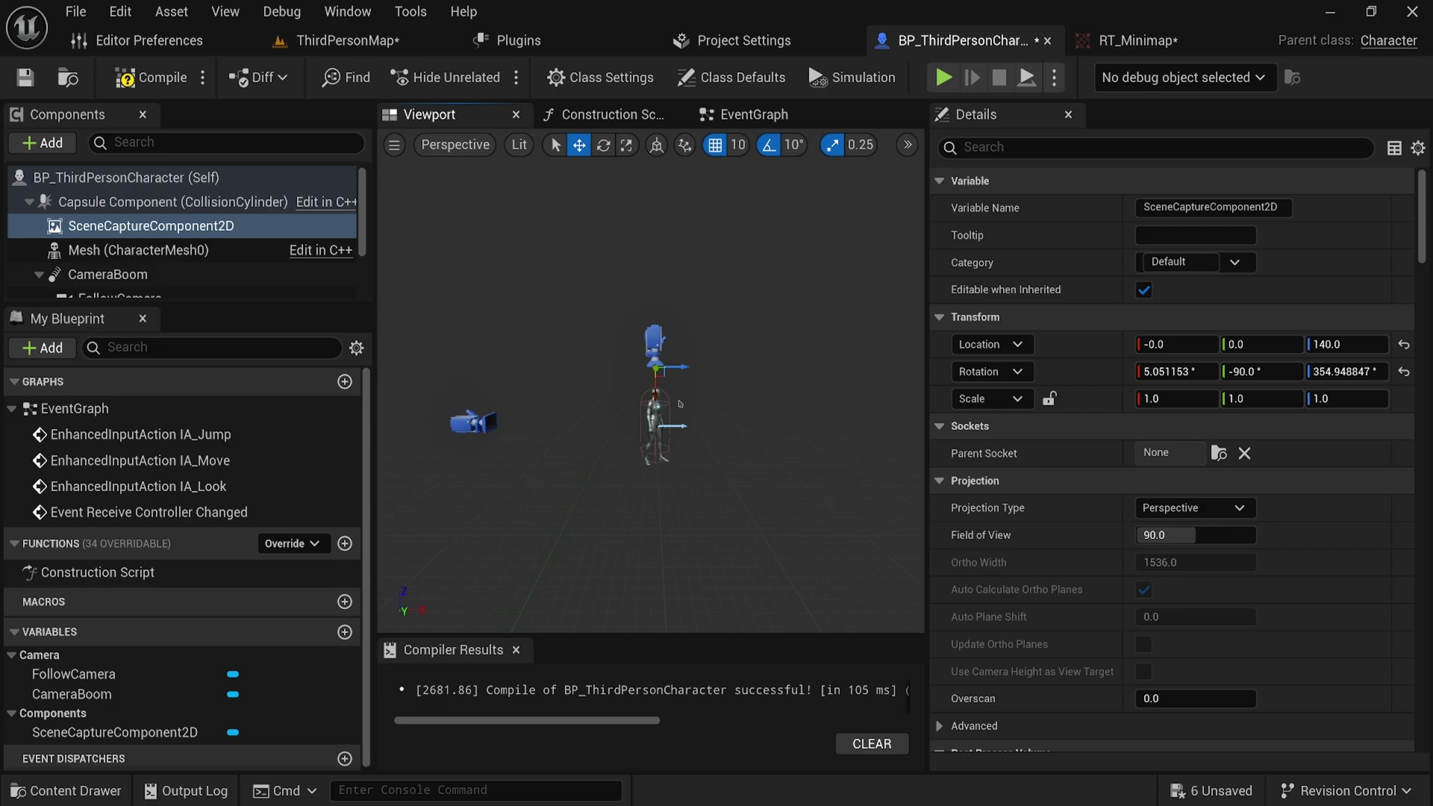
Step: Set the scene capture component's Texture Target to RT_Minimap
scroll(1052, 543, down, 15)
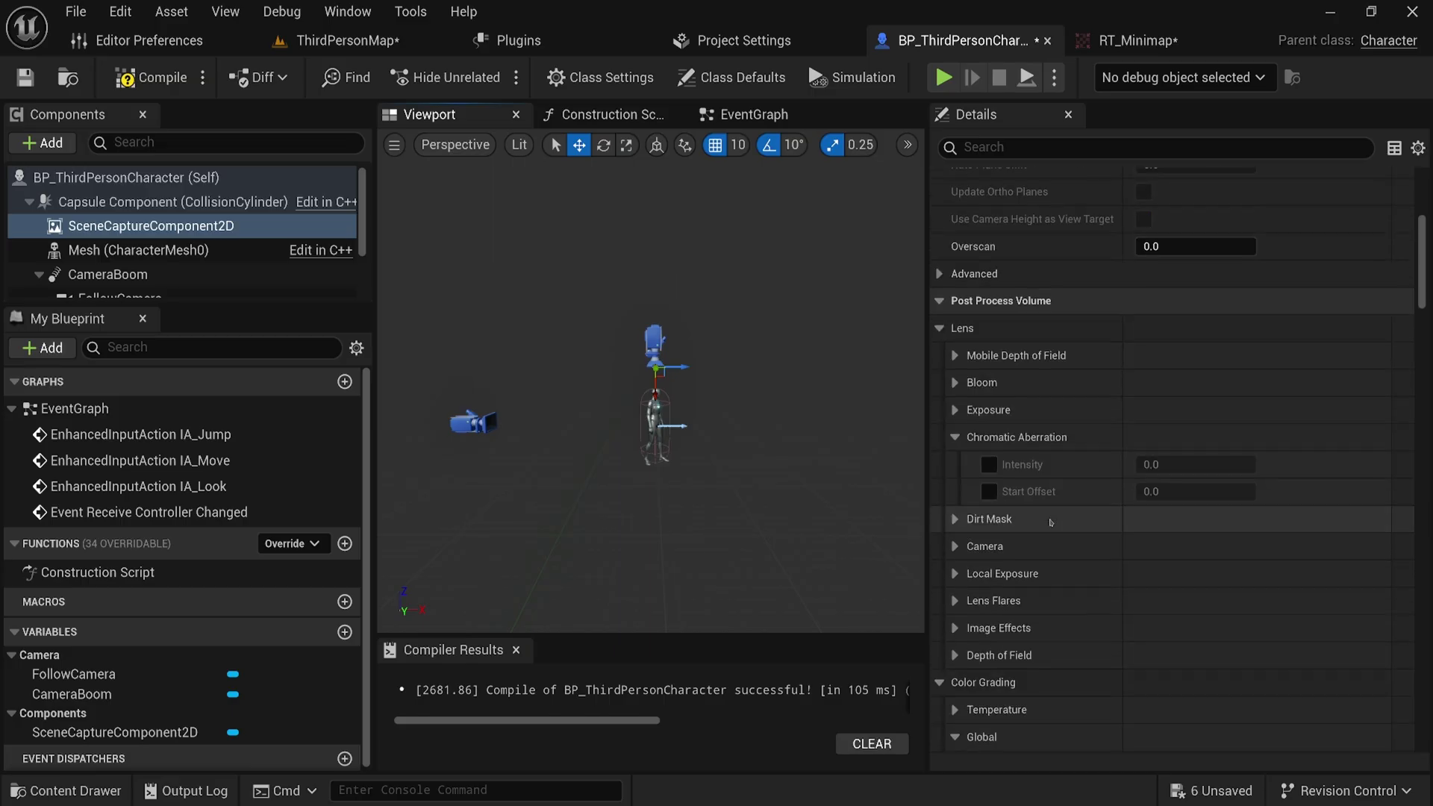
scroll(1052, 543, down, 15)
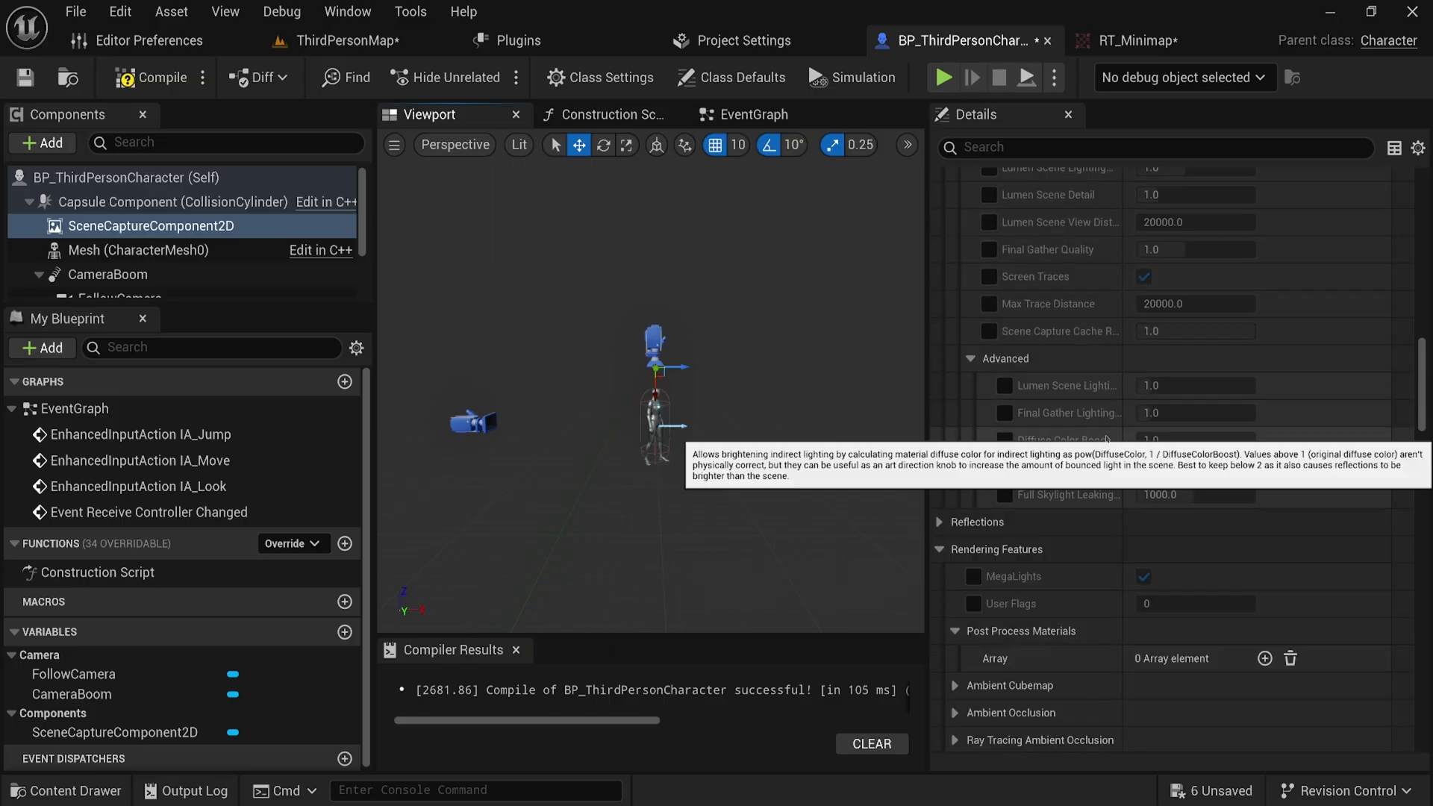
scroll(1117, 486, down, 10)
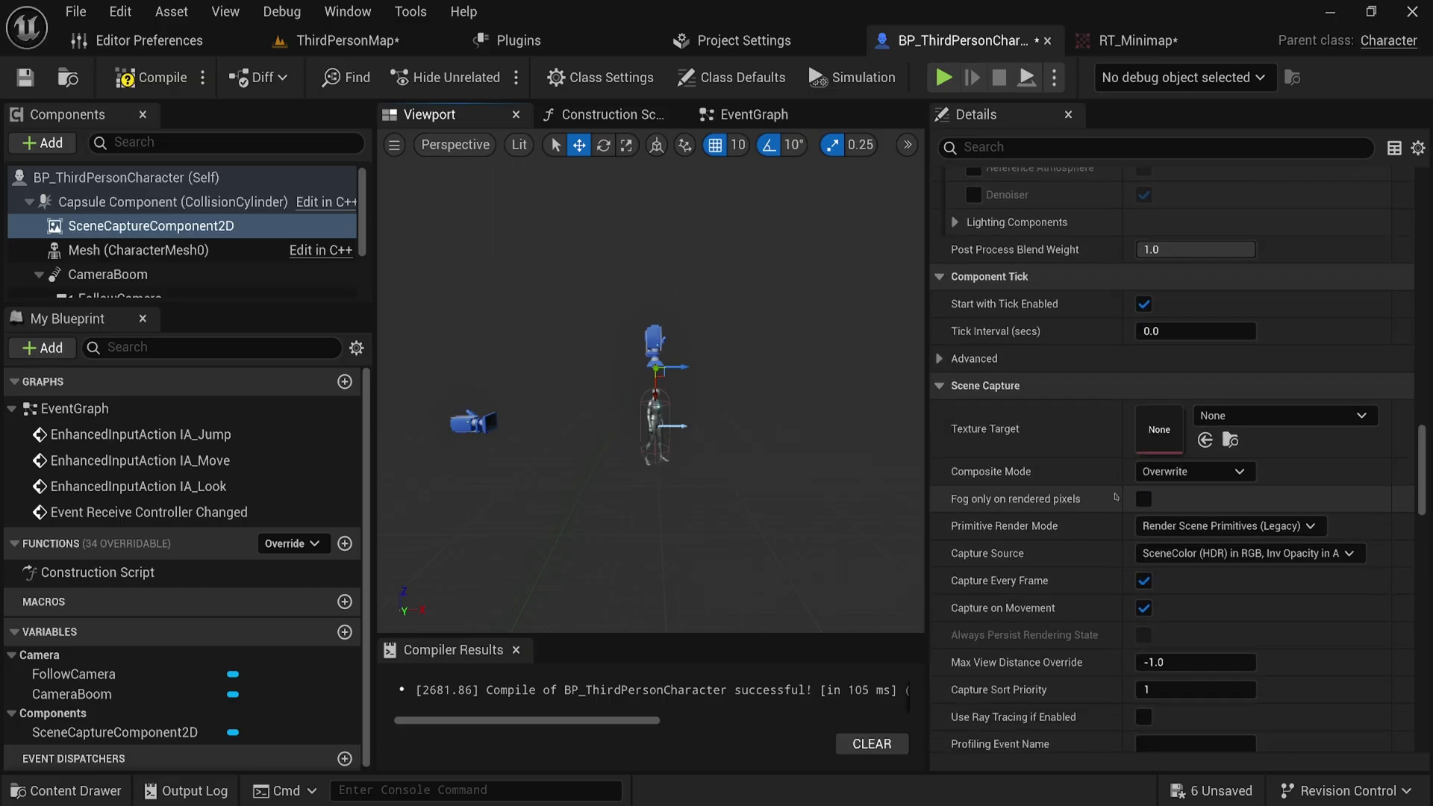
scroll(1044, 357, down, 2)
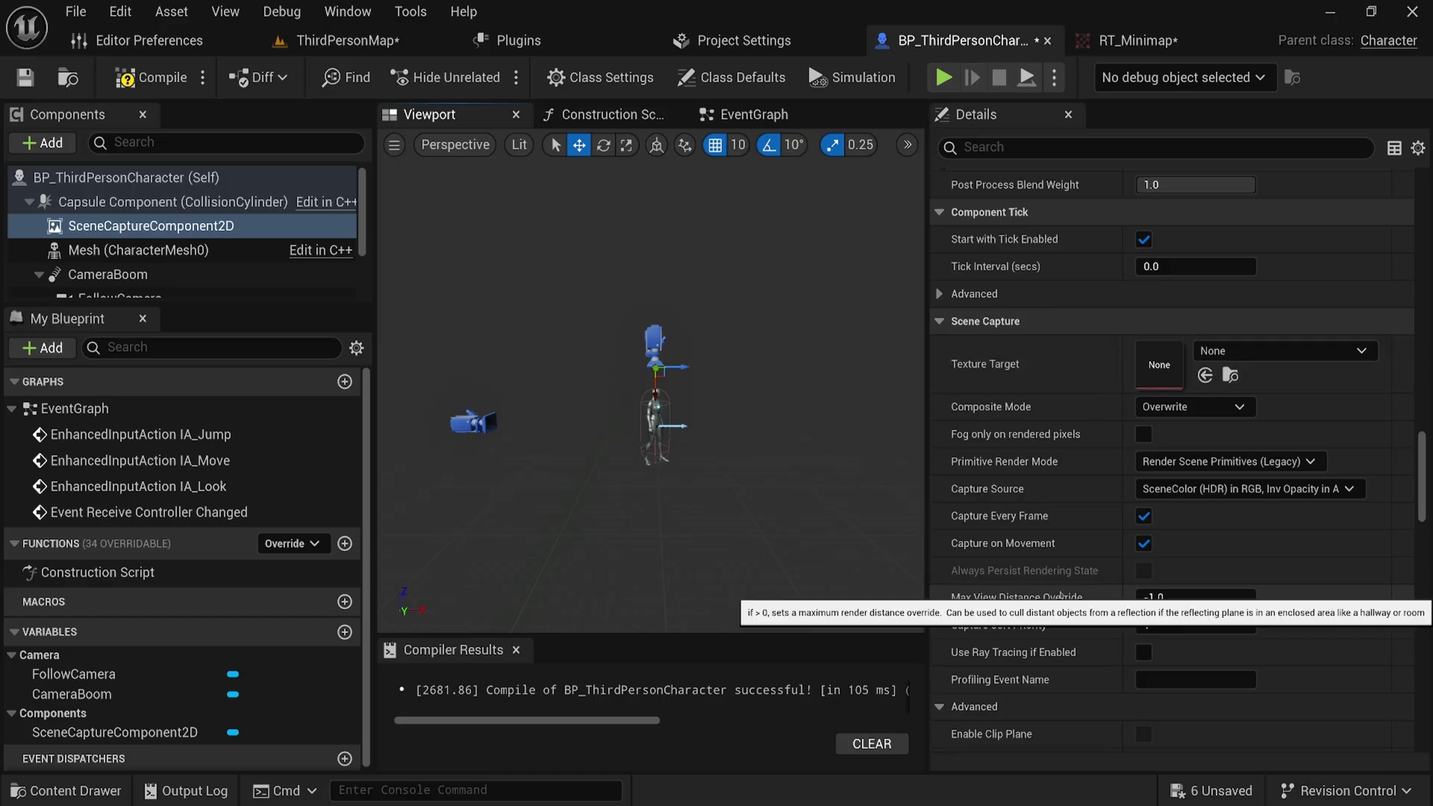
click(1240, 356)
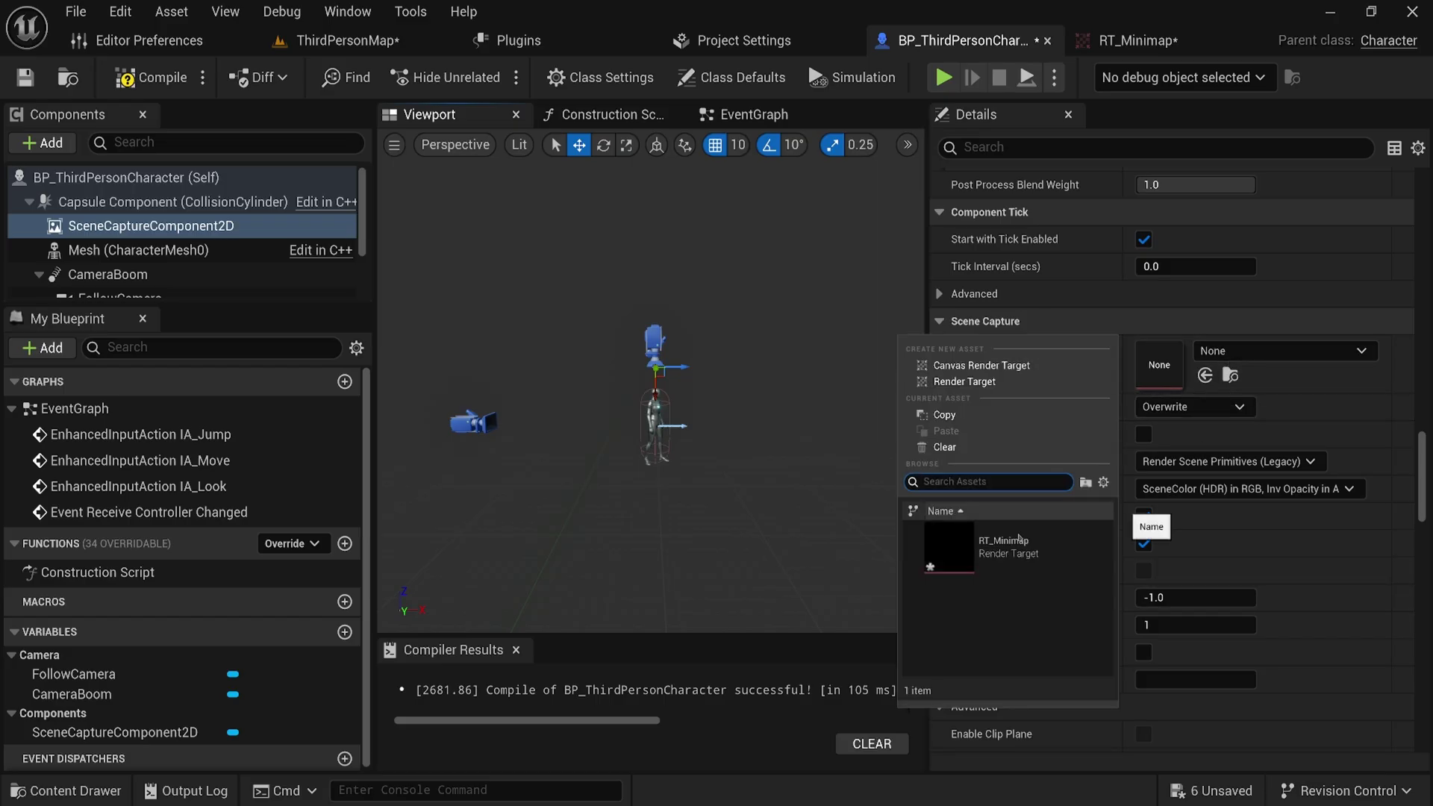
click(1052, 545)
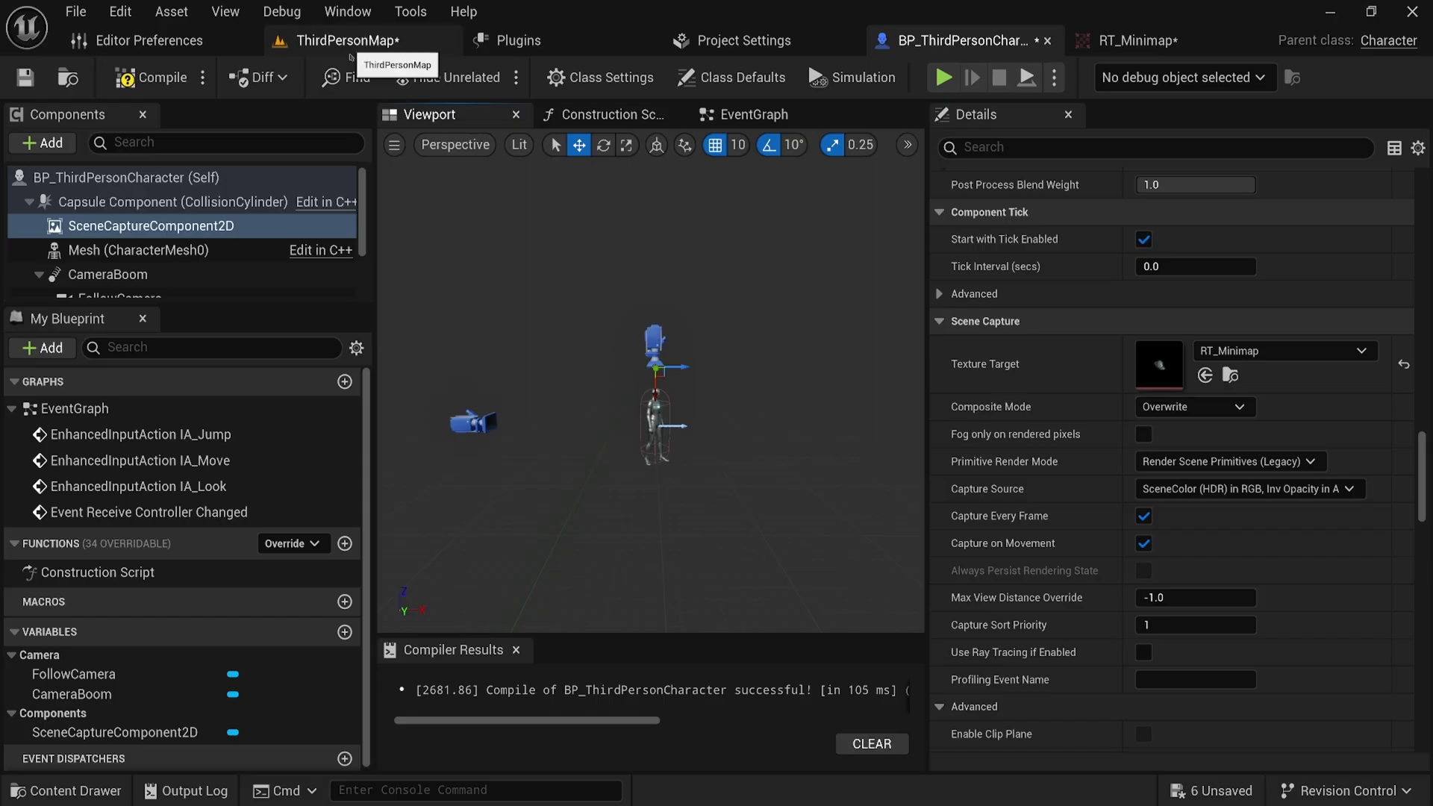
Step: Create a new material named M_Minimap in the project's Content folder
click(351, 41)
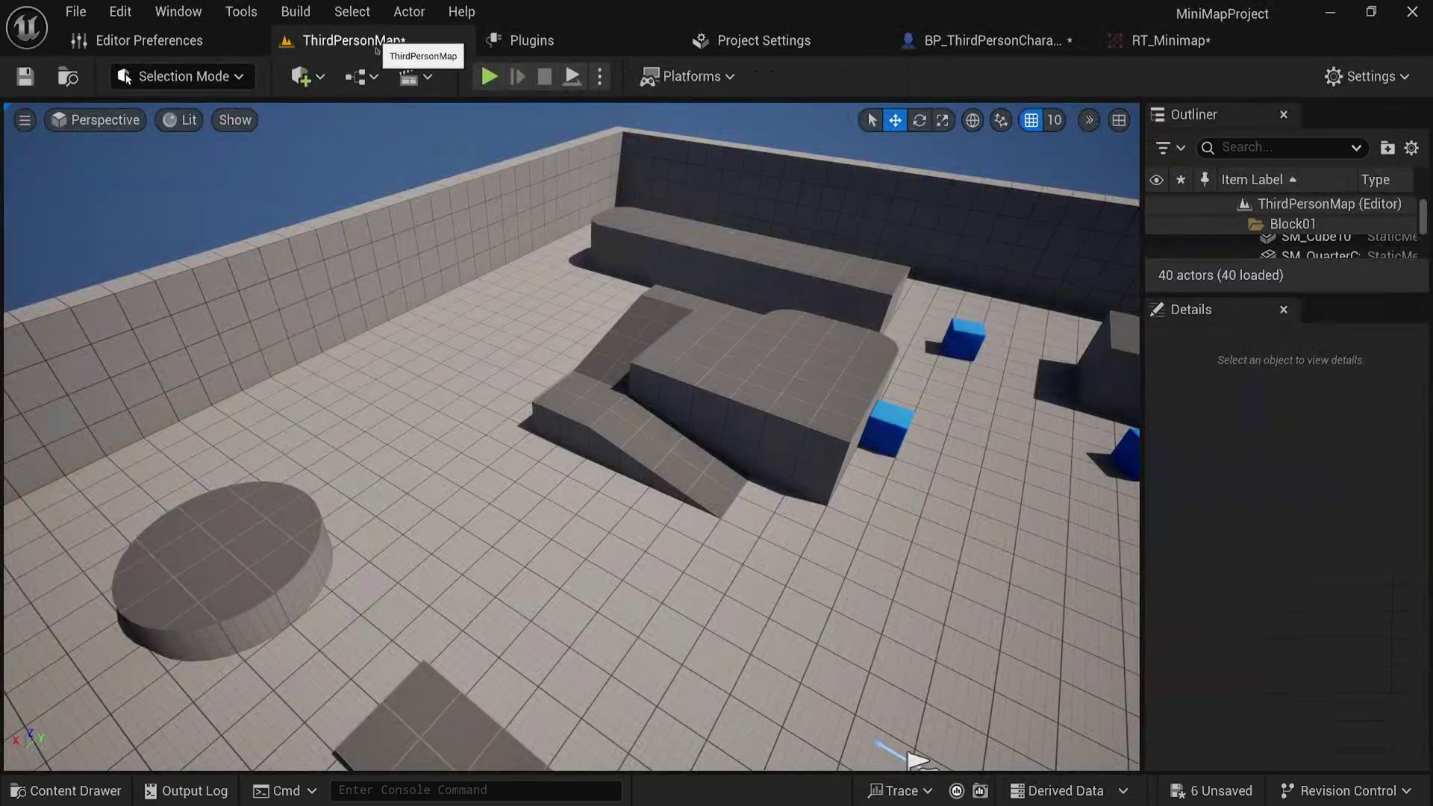
key(ctrl+space)
click(103, 312)
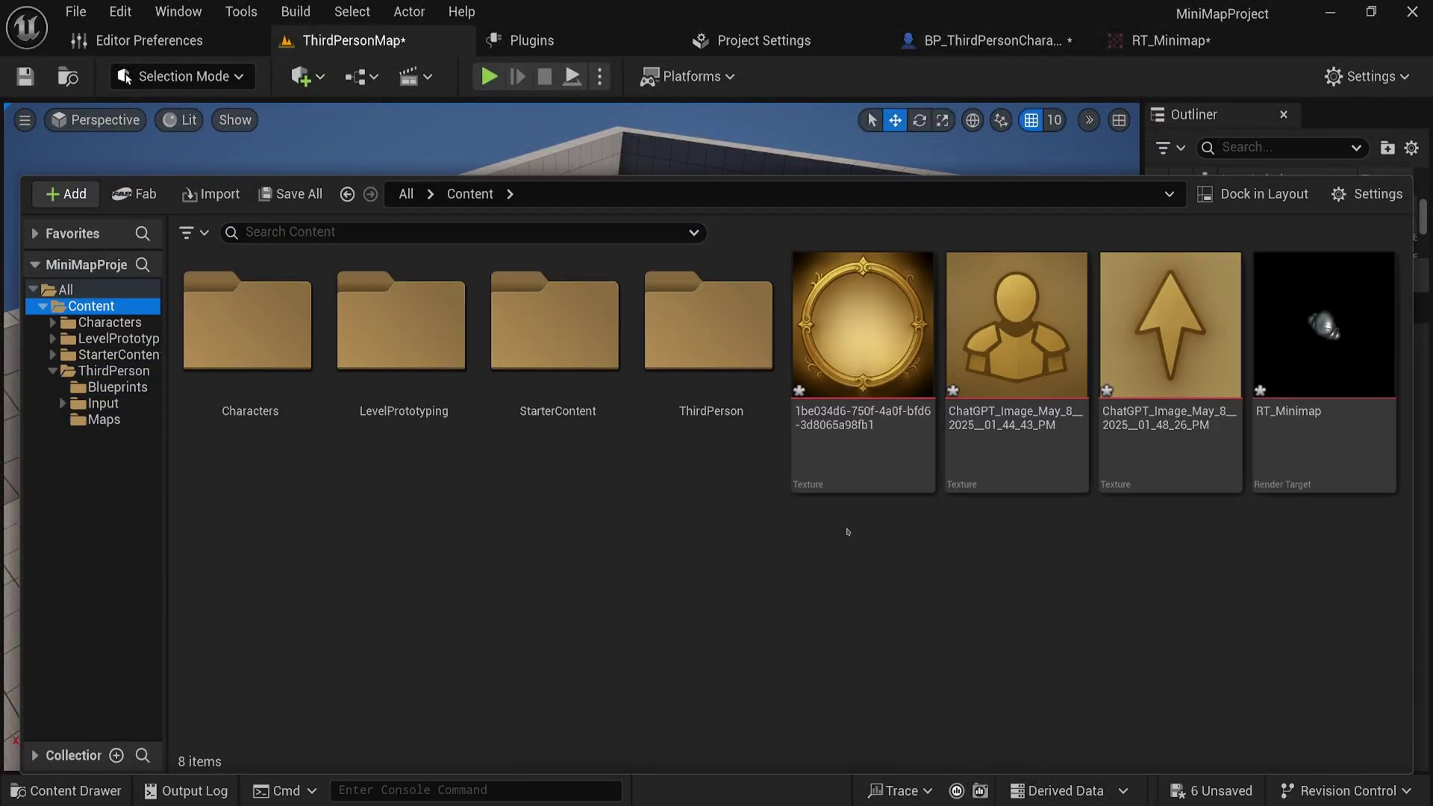
double_click(1291, 388)
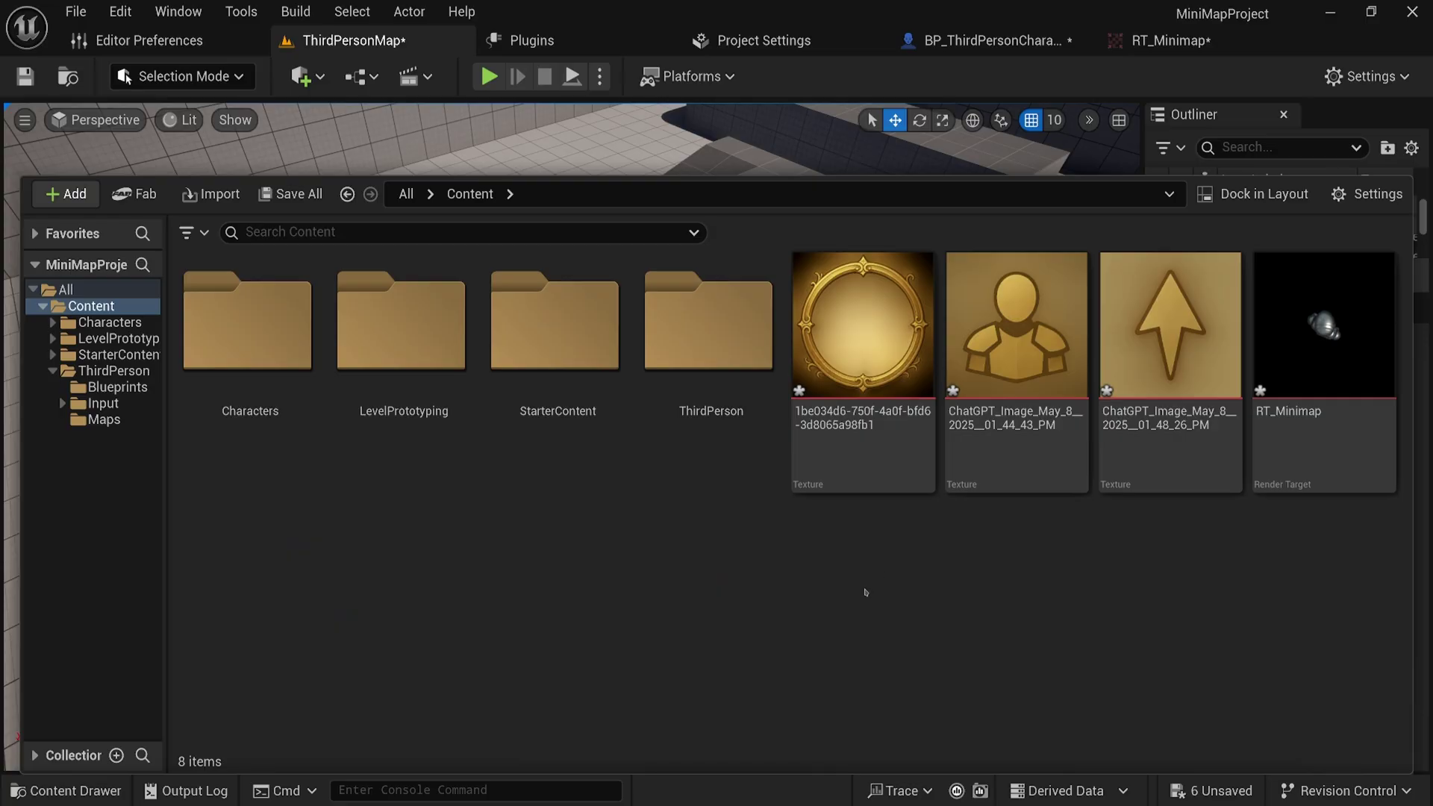
right_click(787, 562)
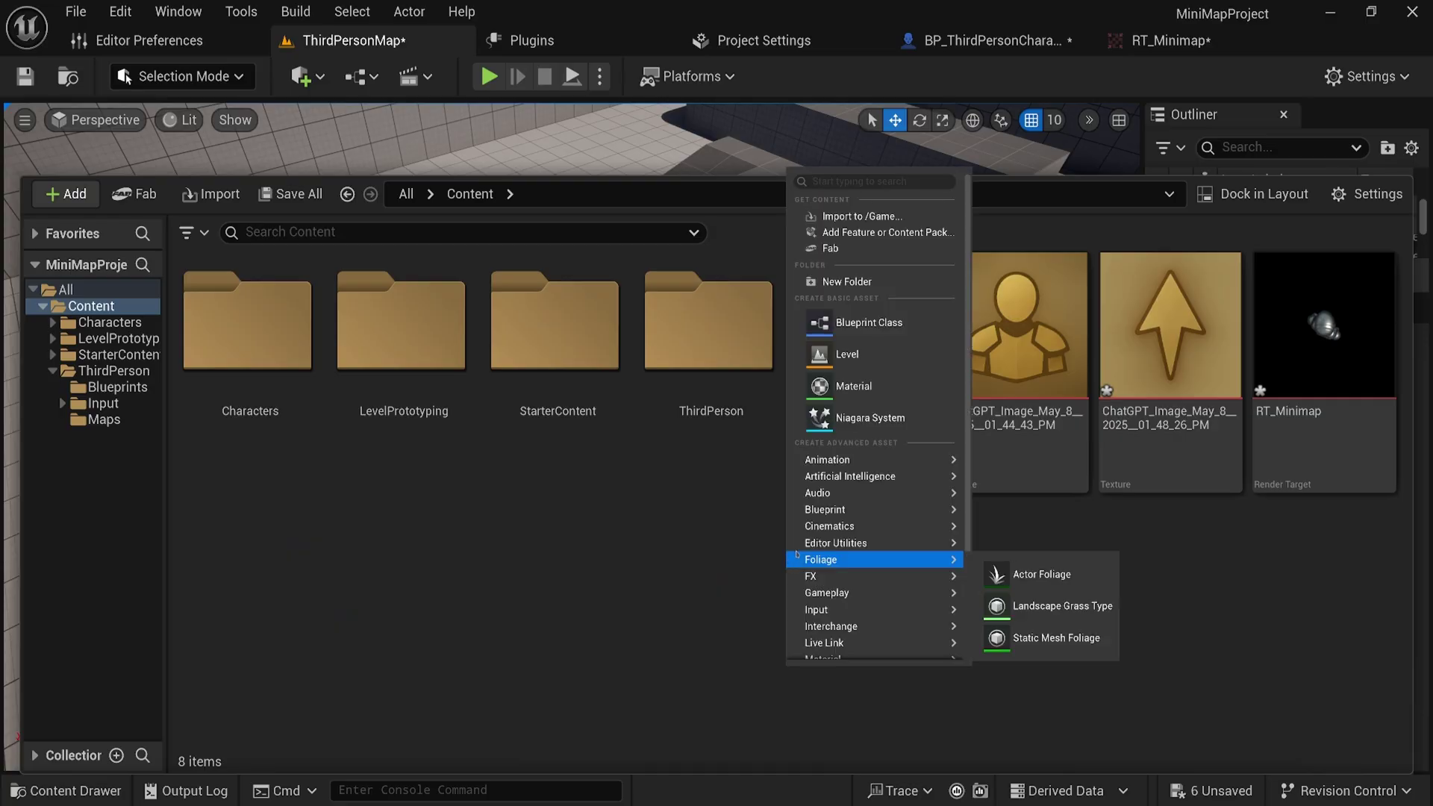
click(851, 386)
text(M)
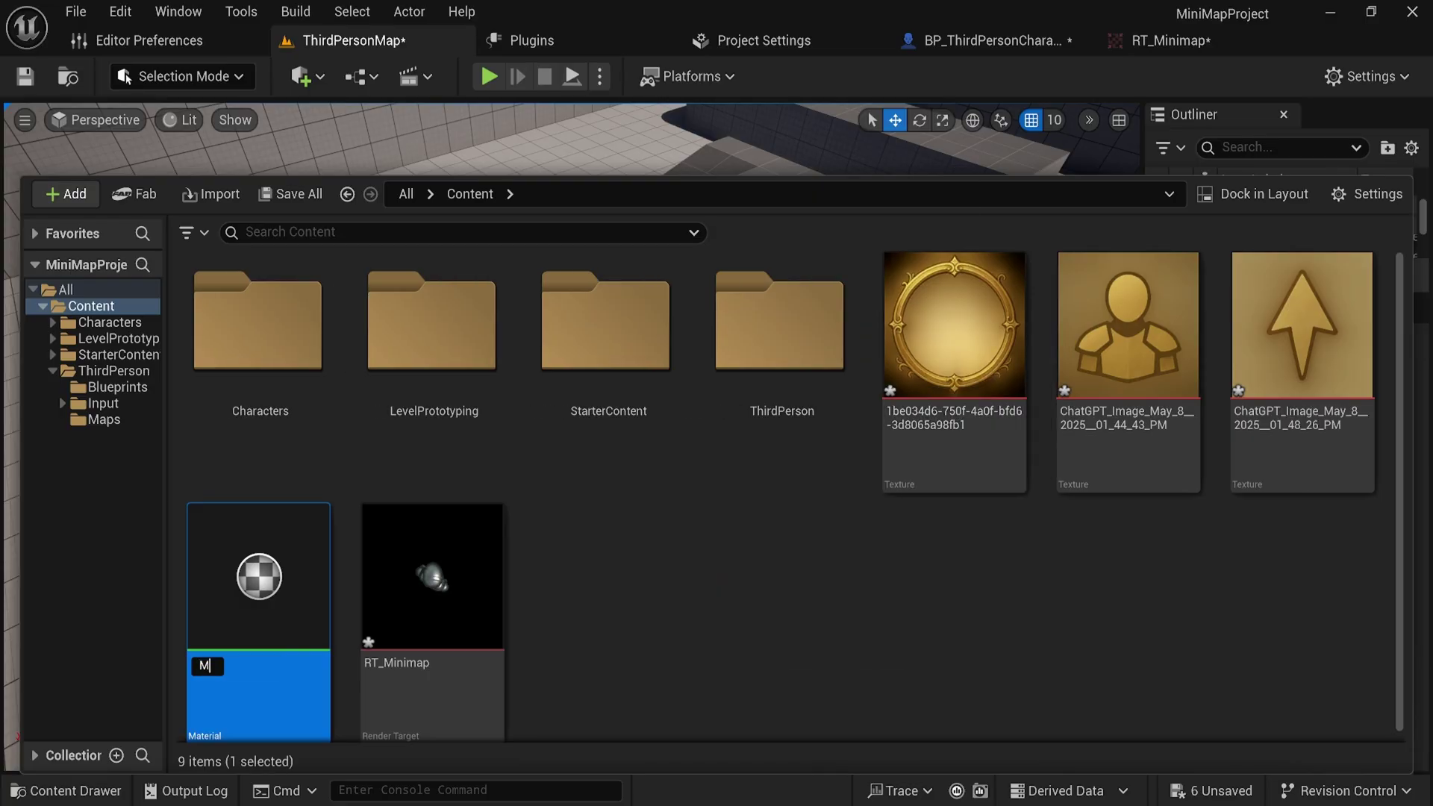
text(_Minimap)
key(Return)
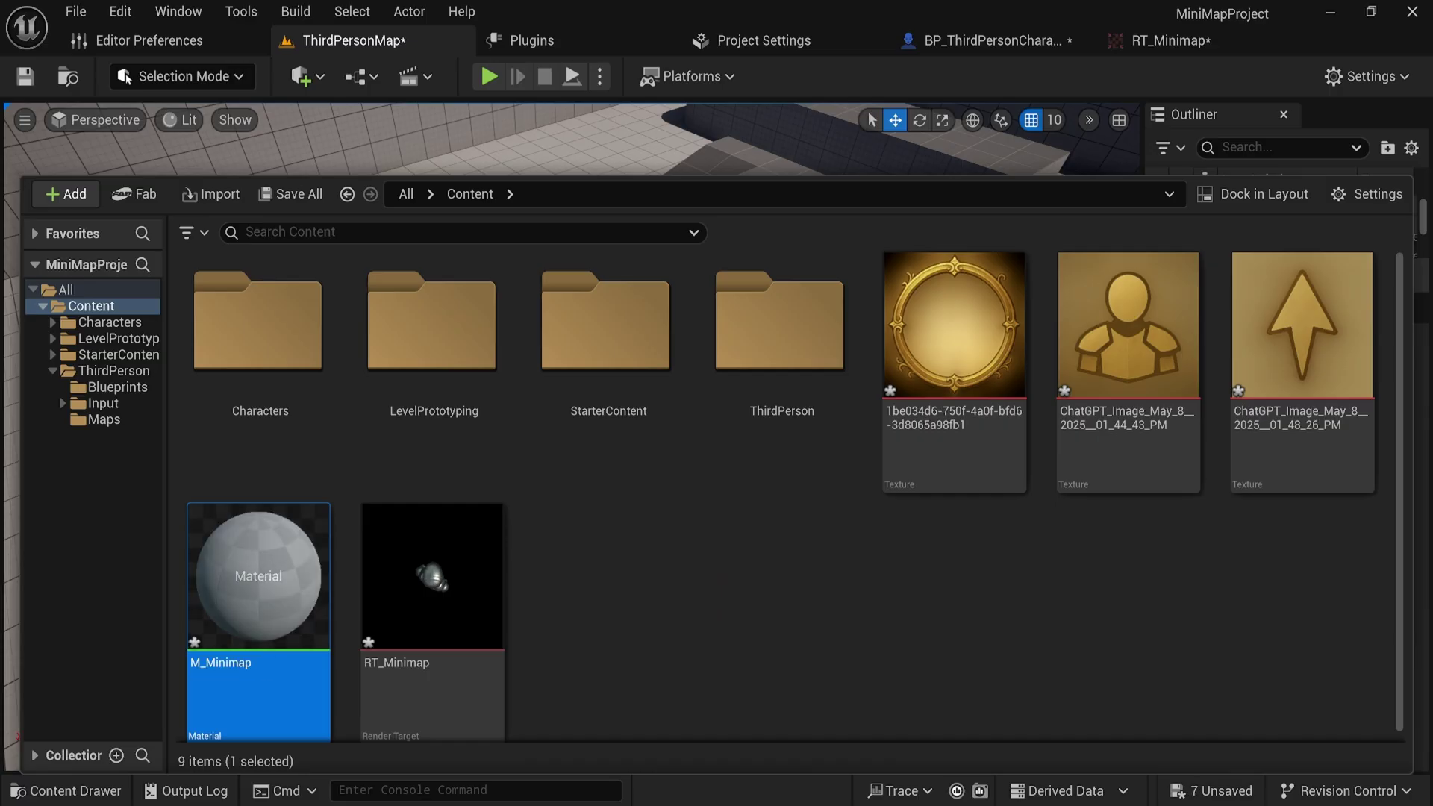
Step: Open M_Minimap as a docked editor tab and set its Material Domain to User Interface and Blend Mode to Masked
double_click(298, 583)
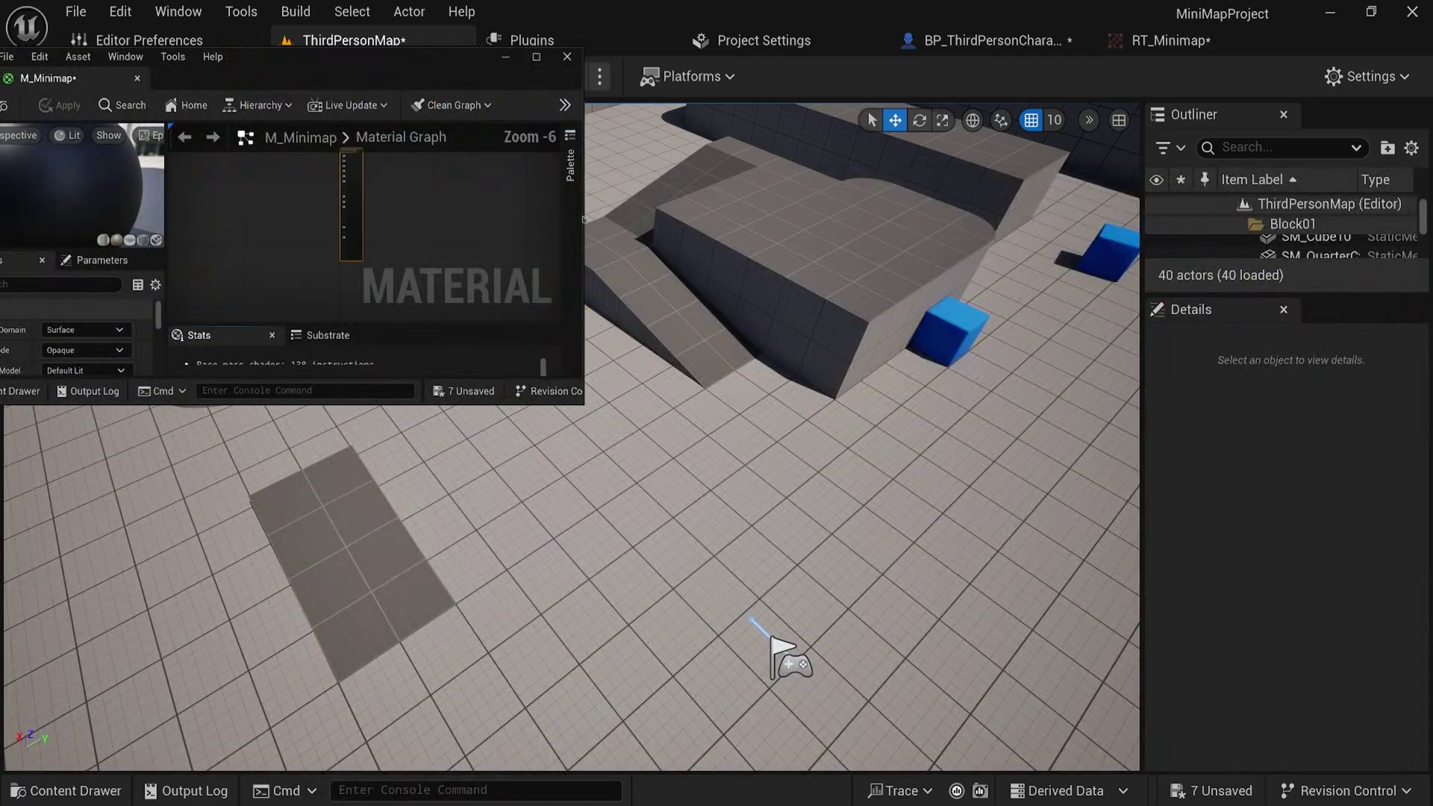
drag(49, 78, 459, 37)
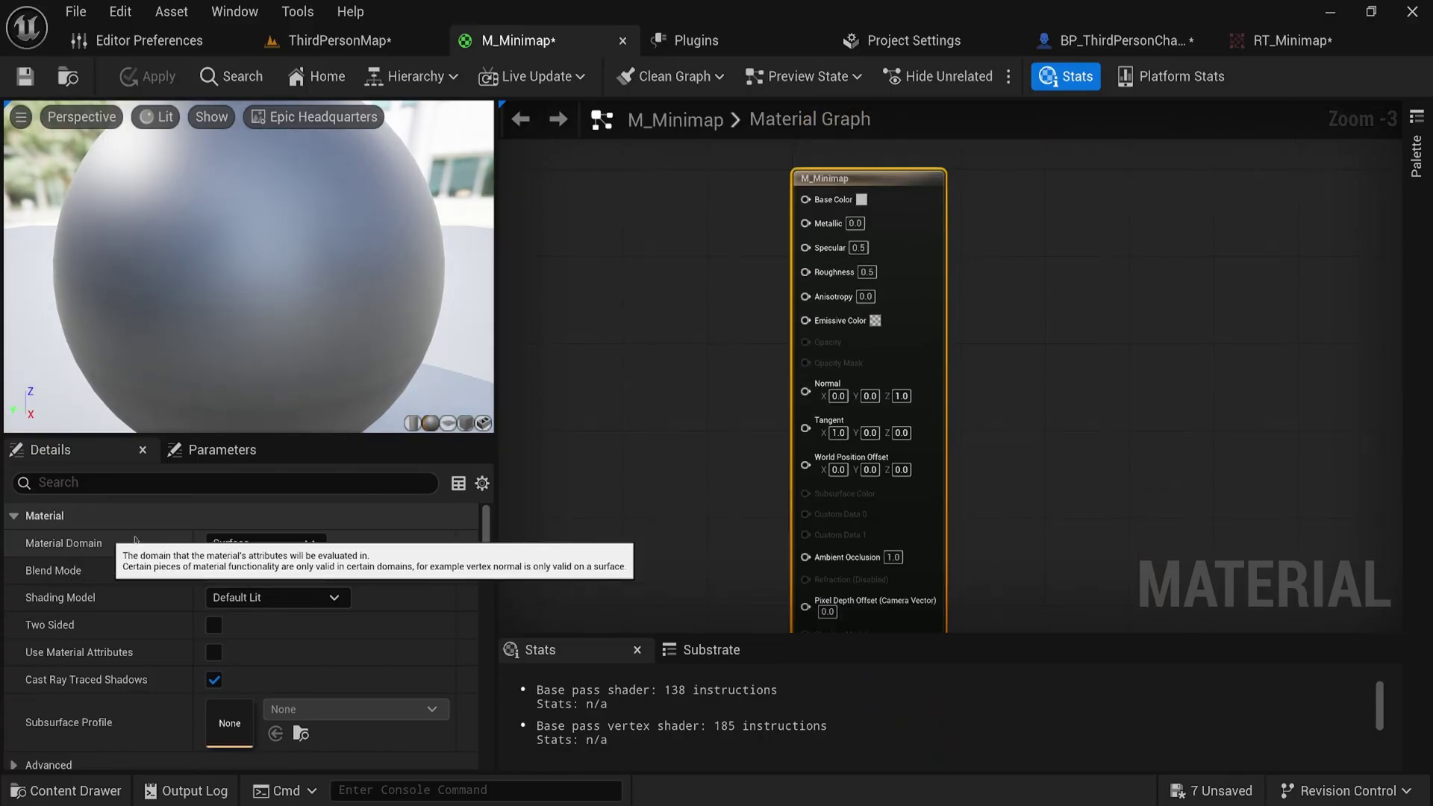
click(265, 542)
click(250, 631)
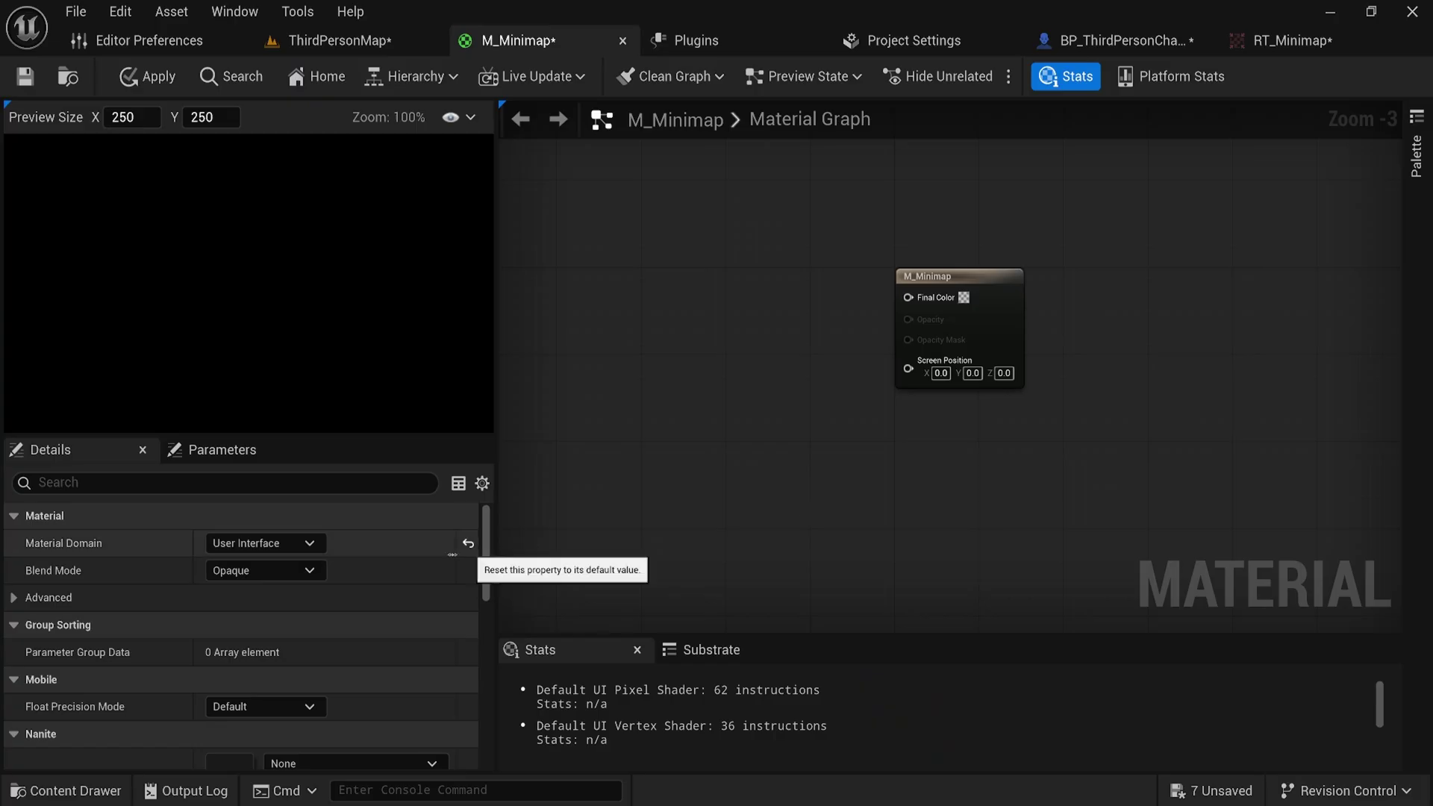
click(306, 571)
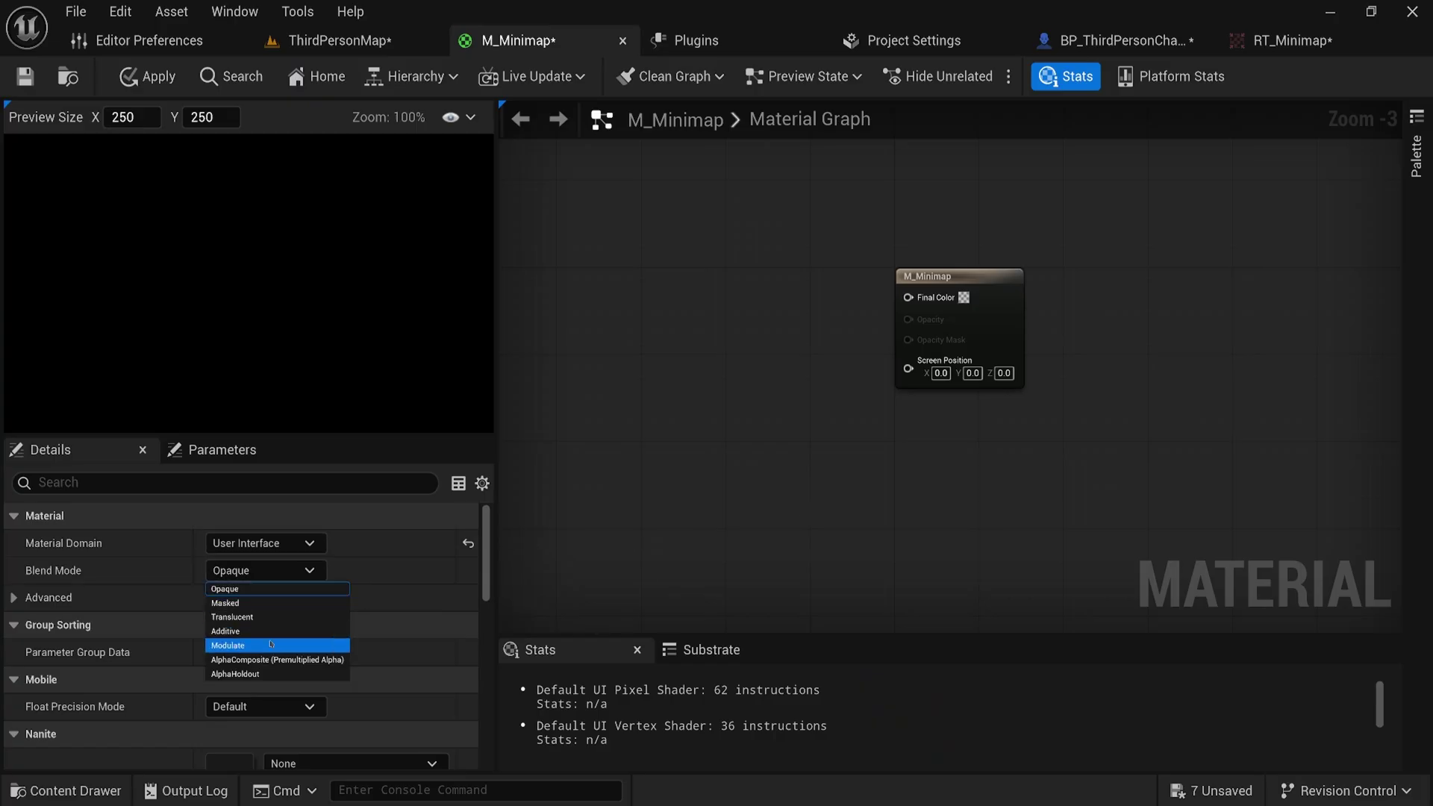
click(270, 616)
click(295, 570)
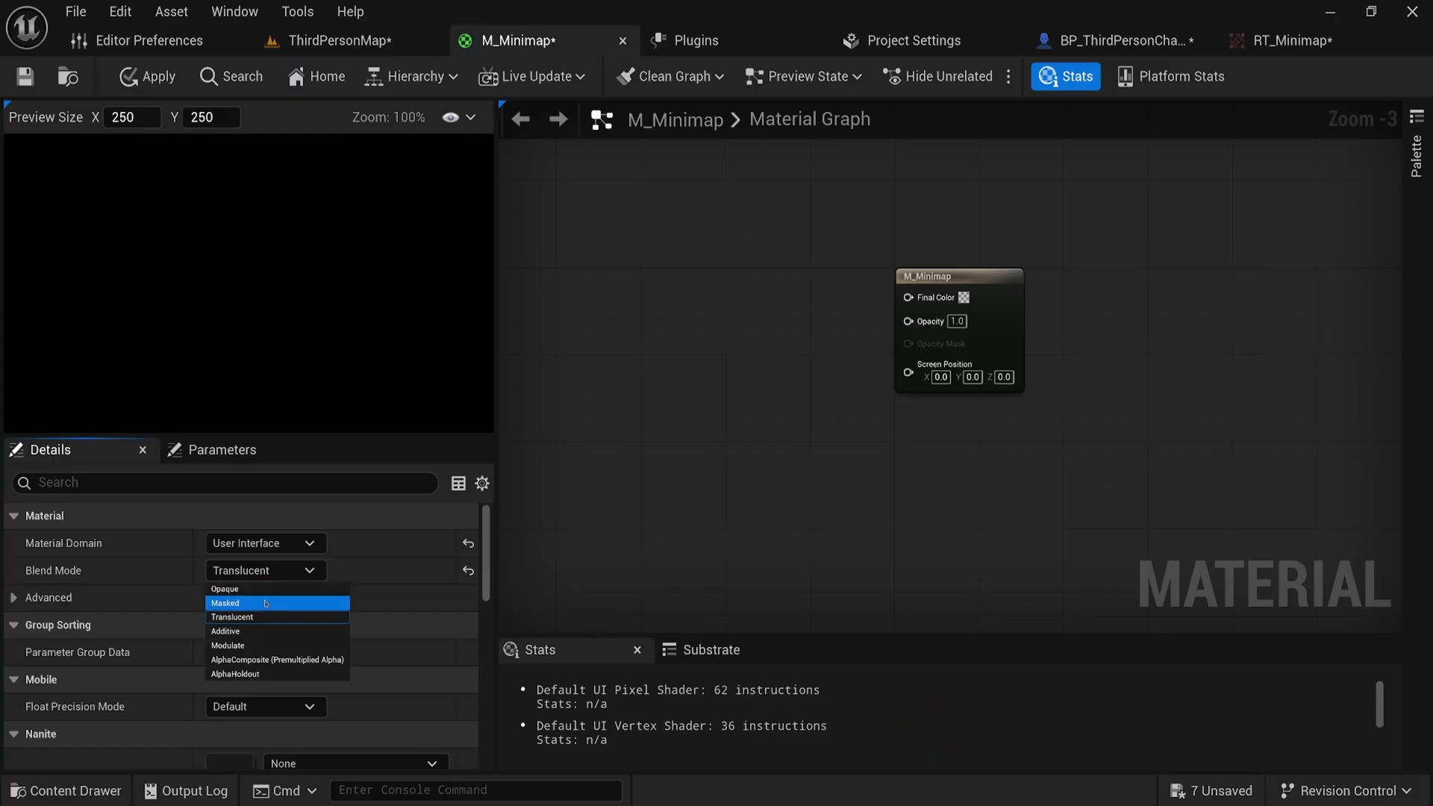
click(321, 604)
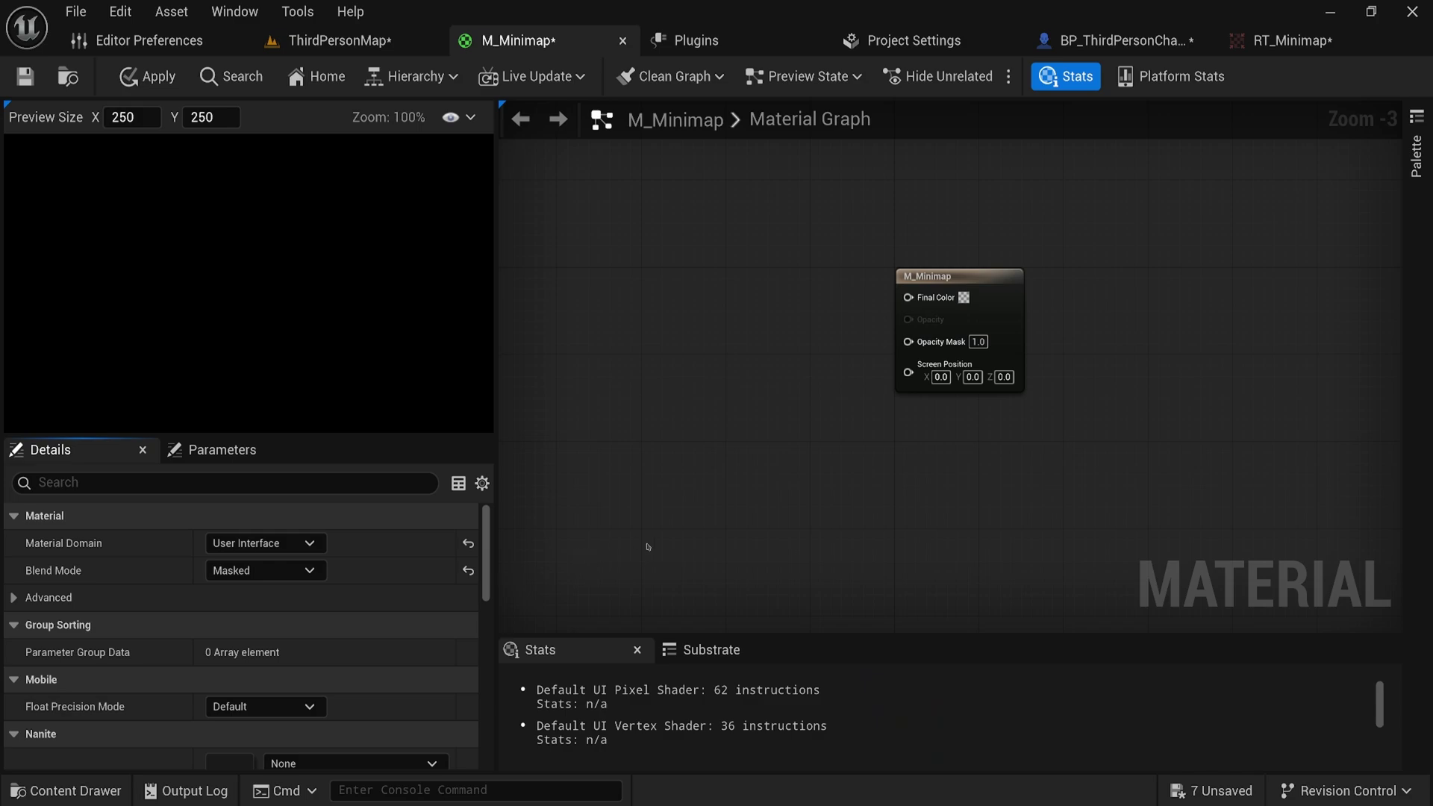
Step: Add the round golden frame texture and the RT_Minimap render target to the material graph as texture samples
key(ctrl+space)
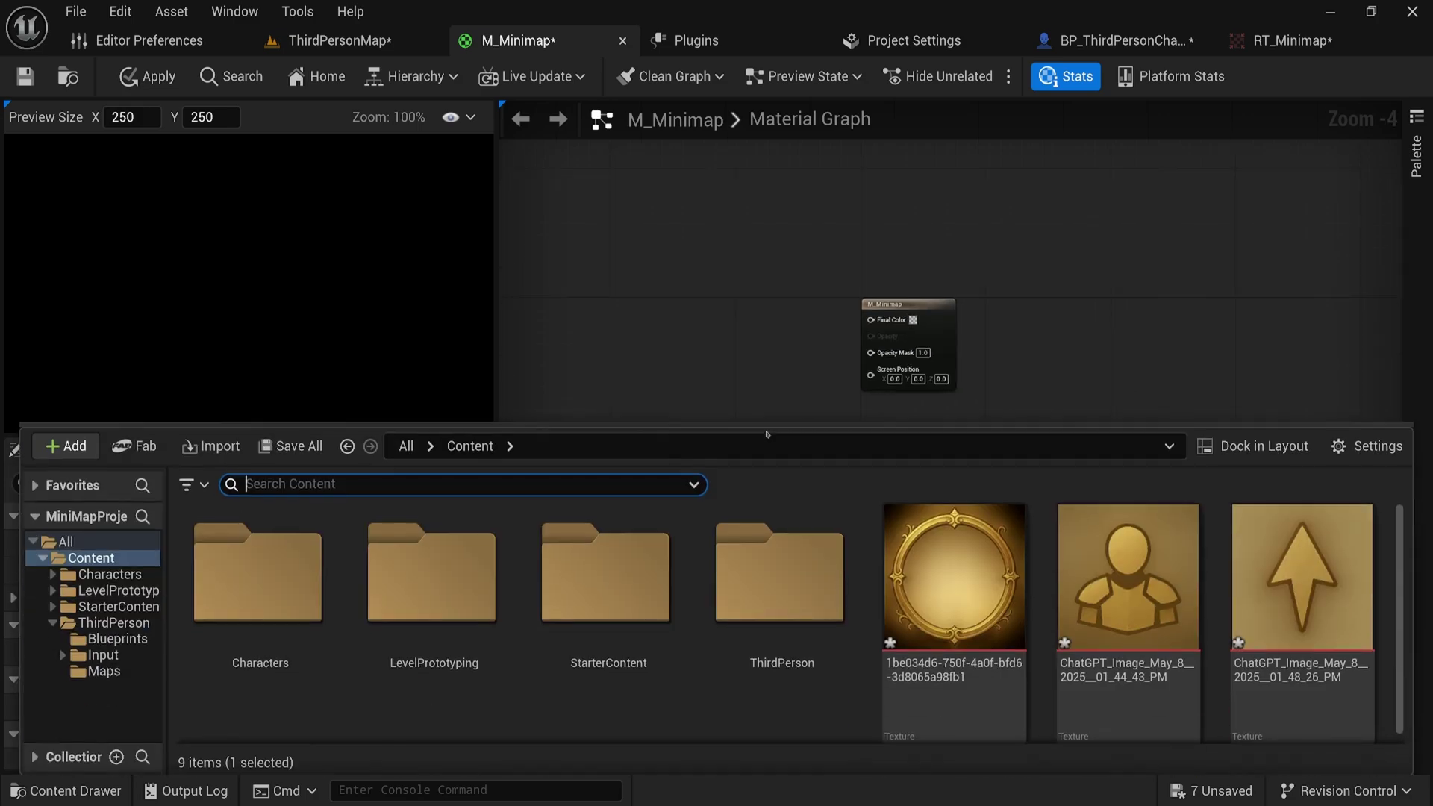
drag(955, 612, 693, 212)
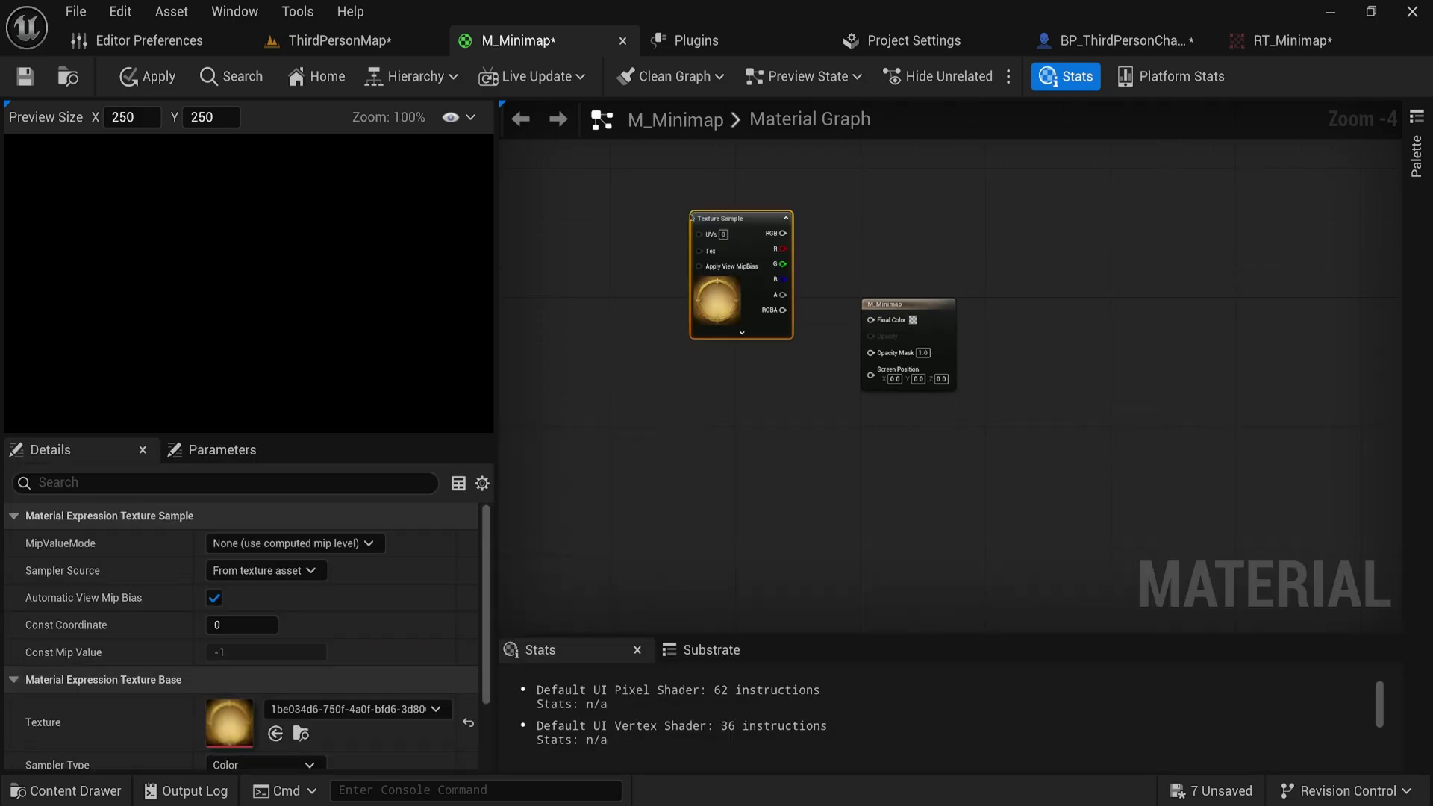
key(ctrl+space)
scroll(948, 646, down, 3)
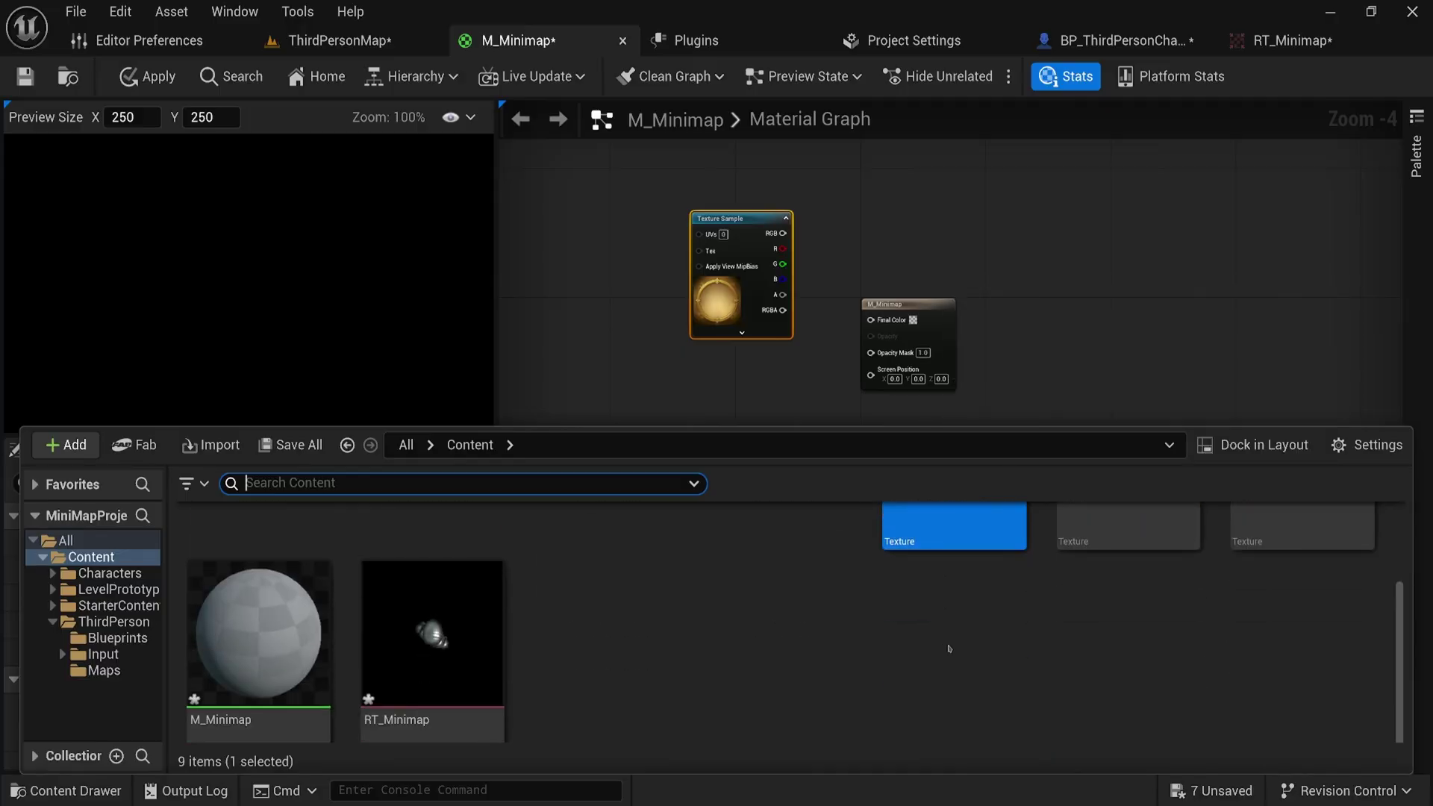
scroll(993, 631, up, 3)
scroll(965, 598, down, 1)
scroll(965, 598, down, 2)
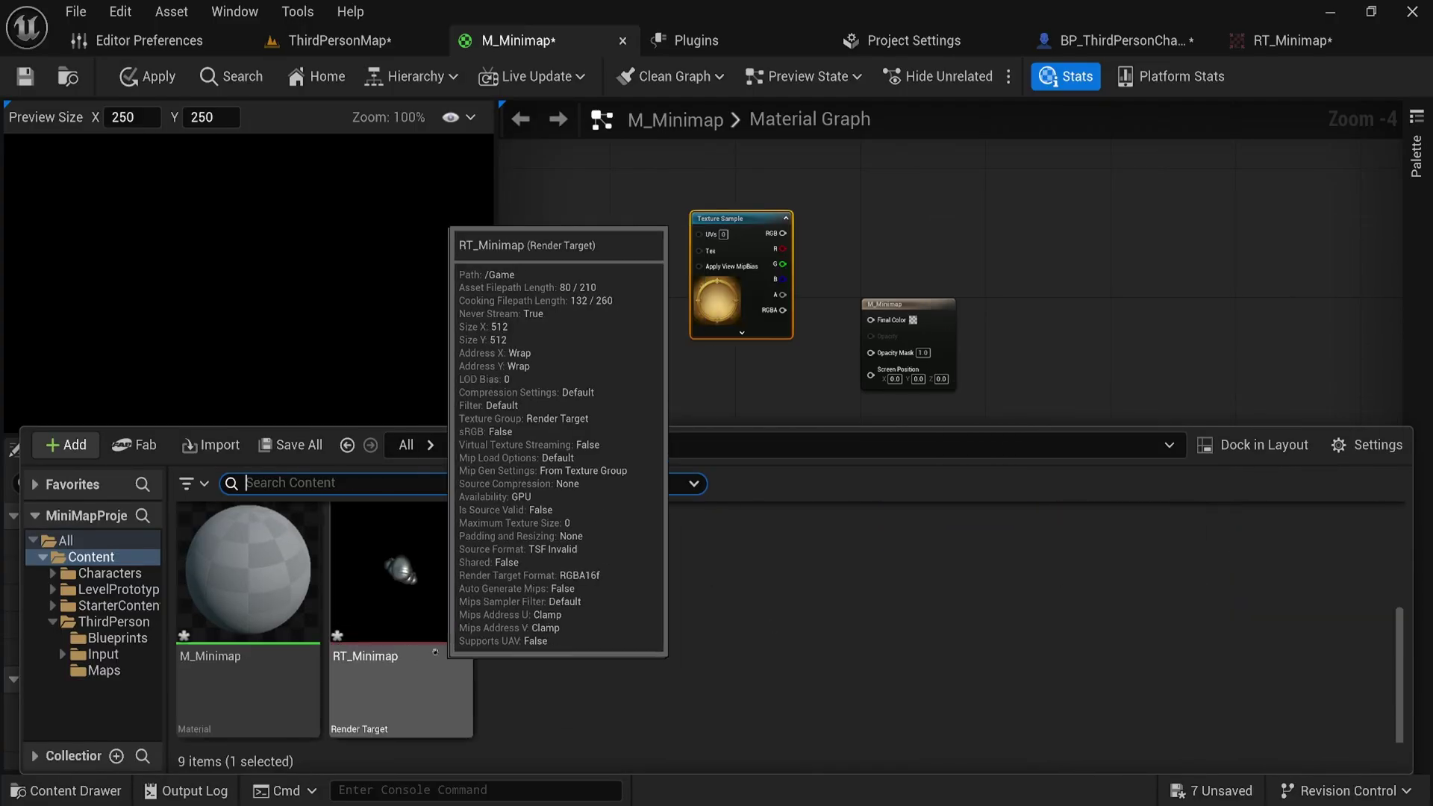
drag(436, 644, 619, 360)
Step: Align the two texture samples in a column and move them farther away from the M_Minimap output node
drag(739, 195, 666, 199)
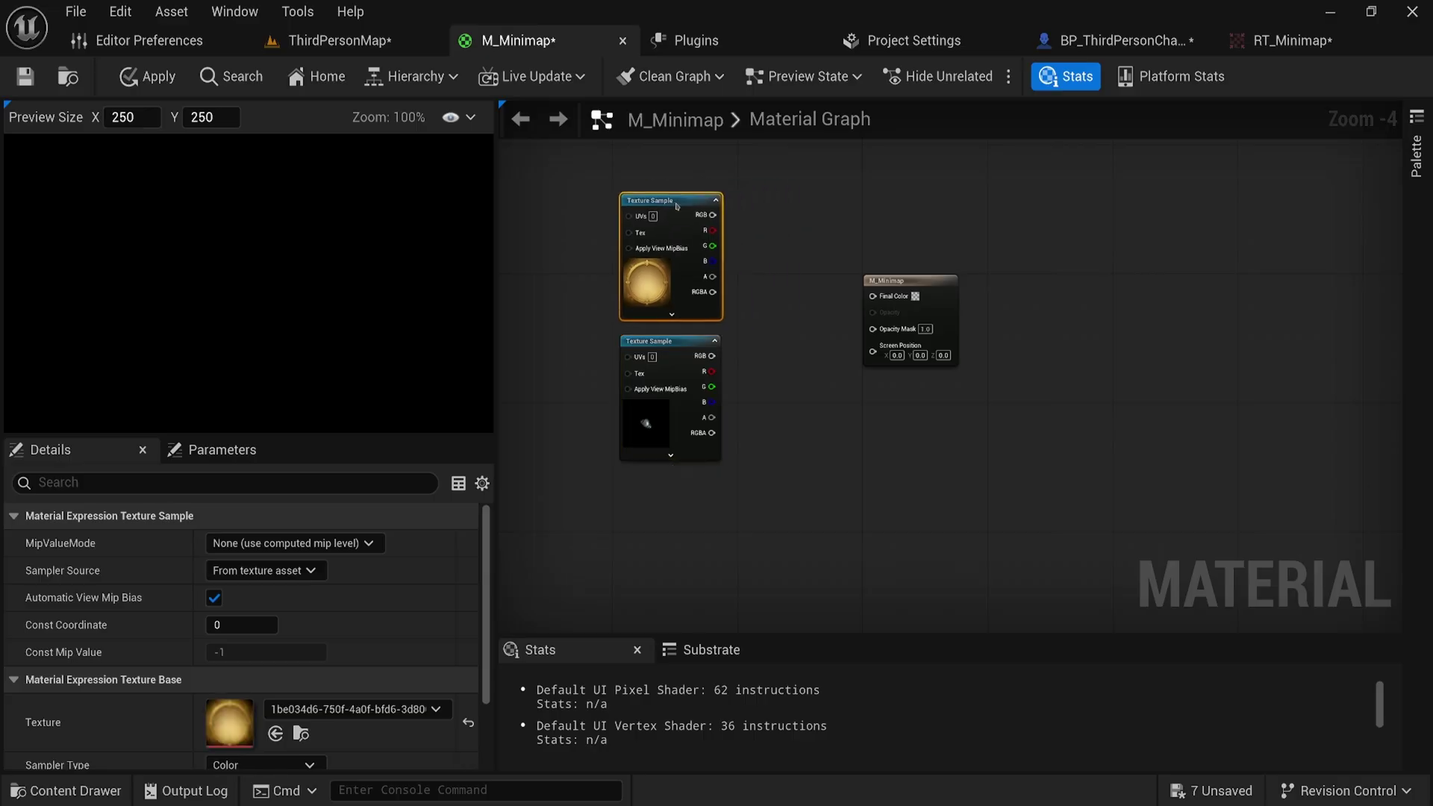
drag(558, 170, 743, 418)
drag(677, 337, 584, 324)
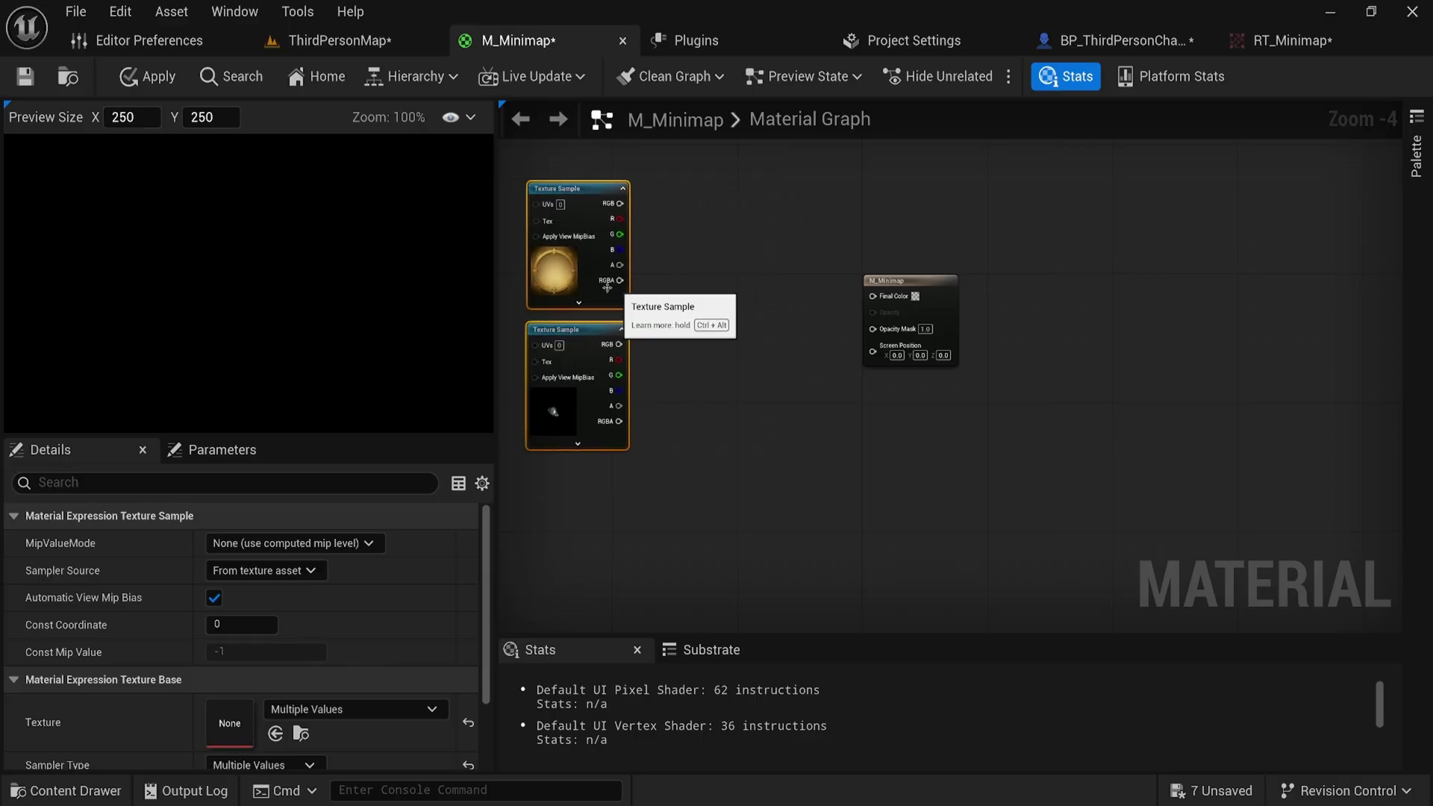
right_drag(617, 289, 678, 347)
scroll(738, 441, up, 2)
scroll(738, 439, down, 1)
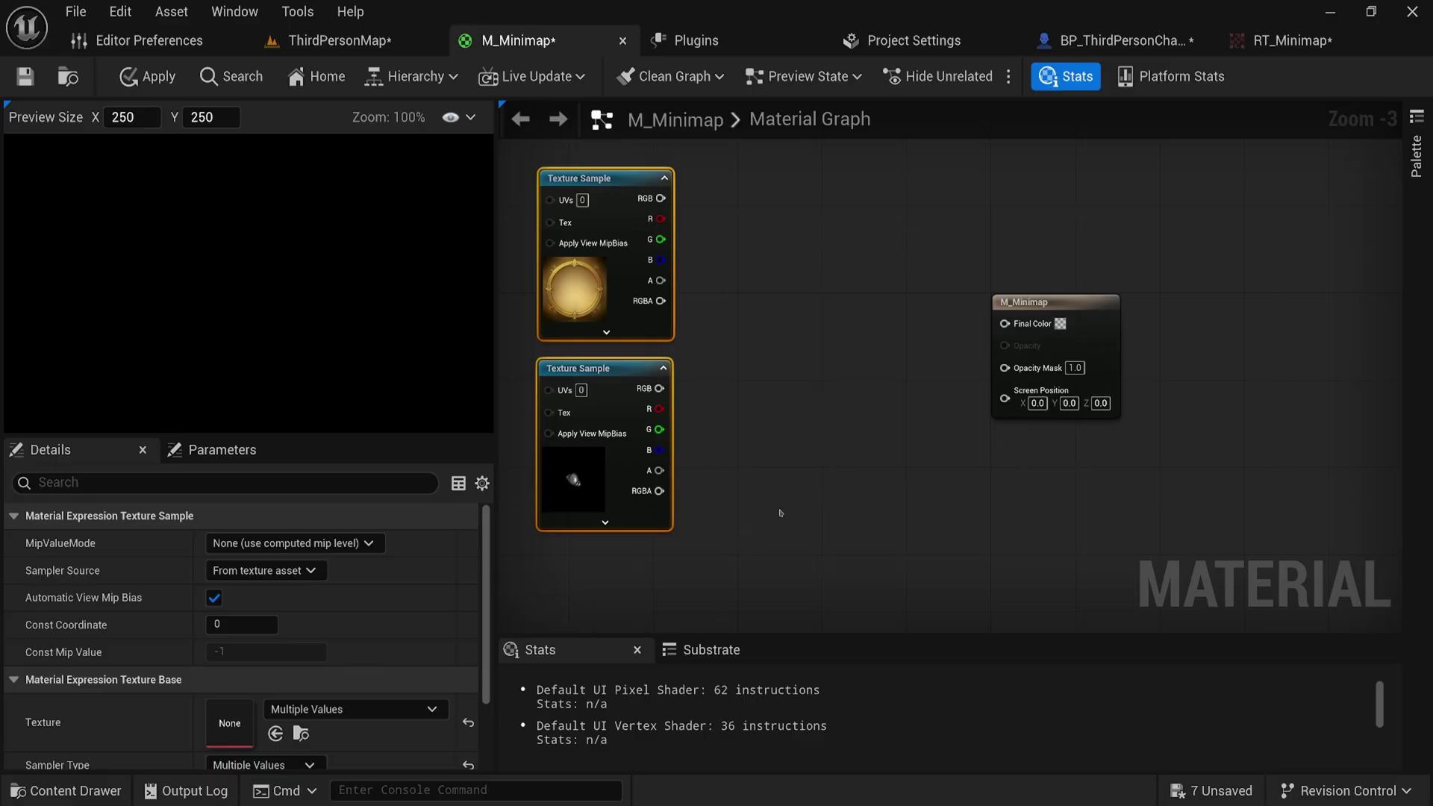
Step: Set the material's Final Color default to white
click(1060, 323)
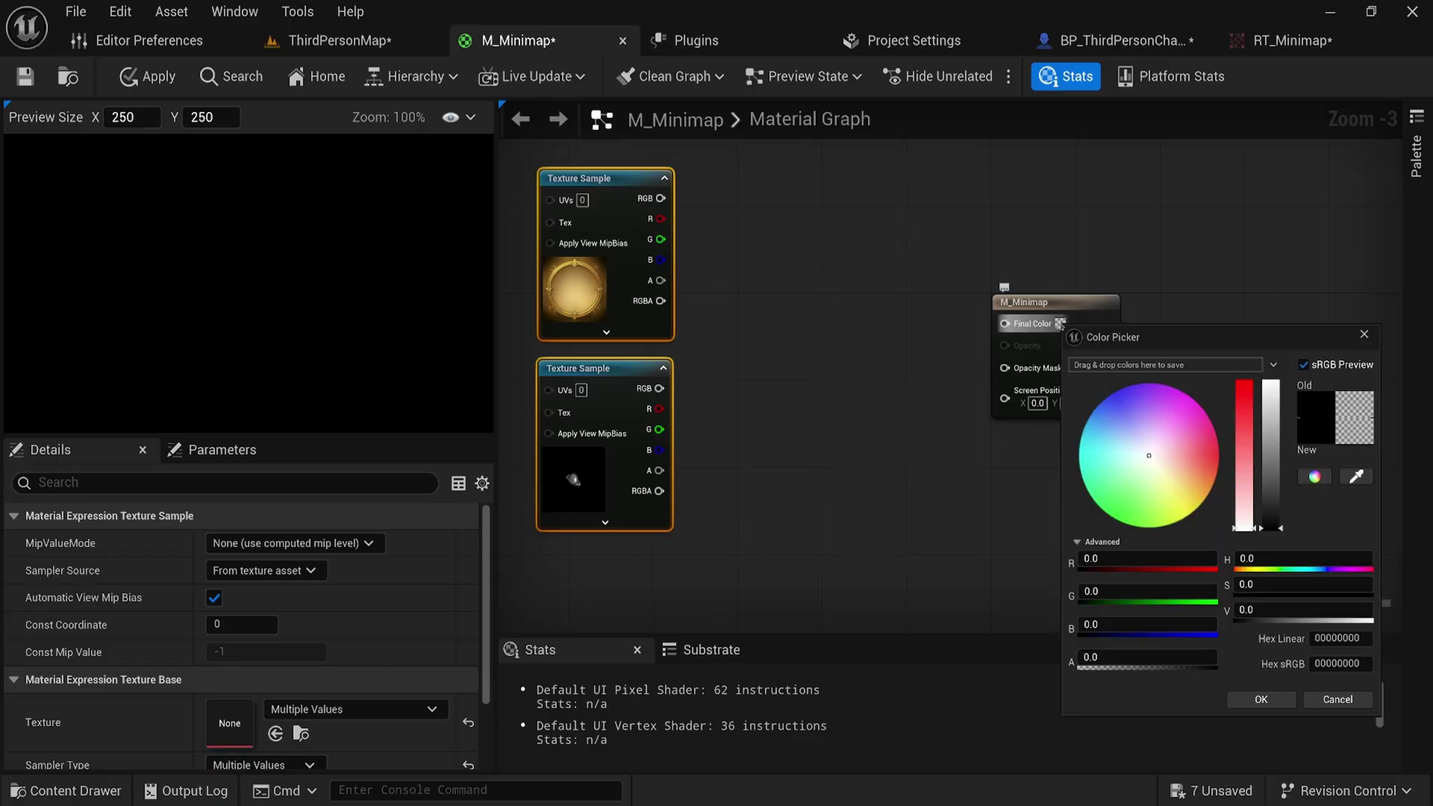
drag(1271, 412, 1272, 234)
click(1257, 566)
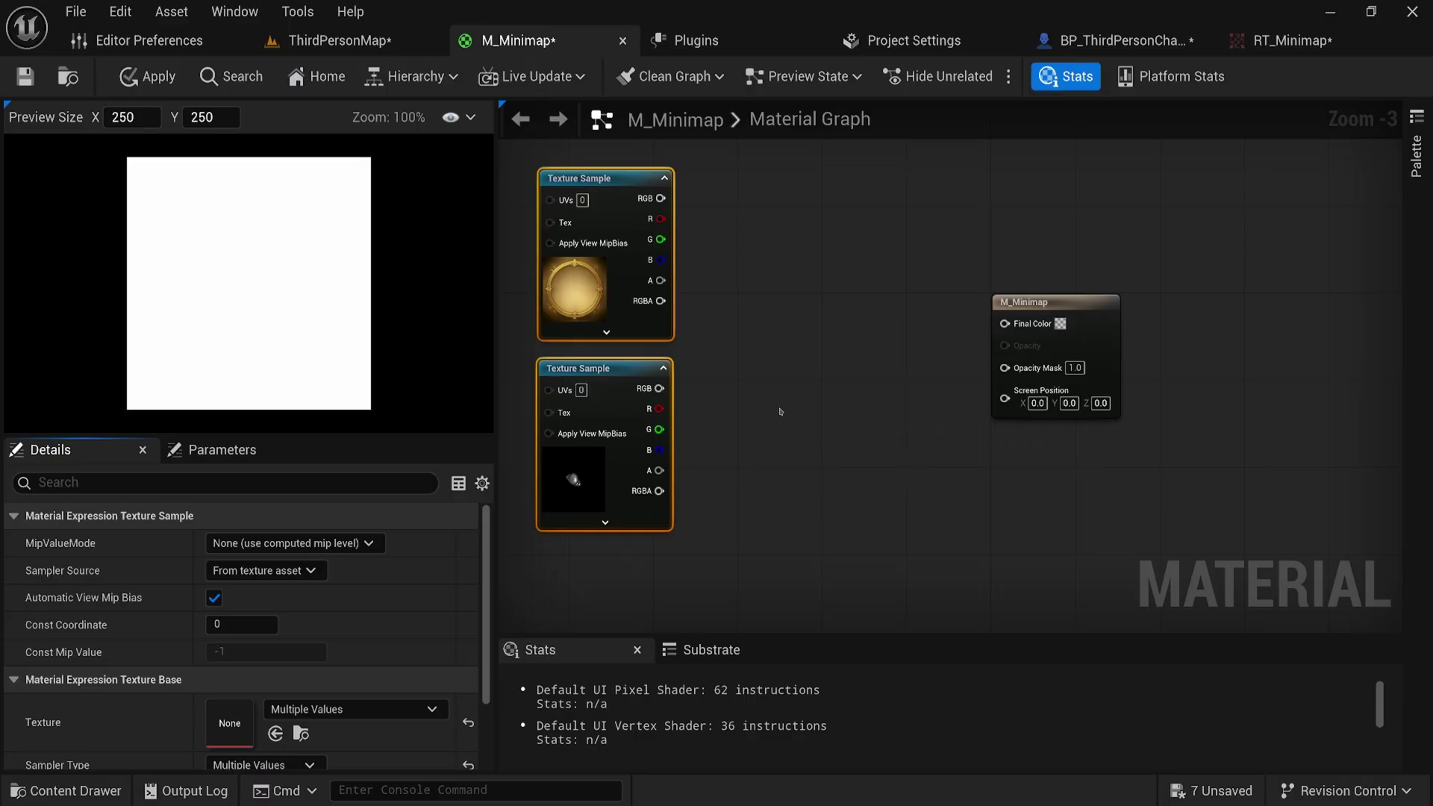
Step: Connect the frame texture's alpha to input A of a new Add node and a new RadialGradientExponential to input B
drag(661, 280, 756, 369)
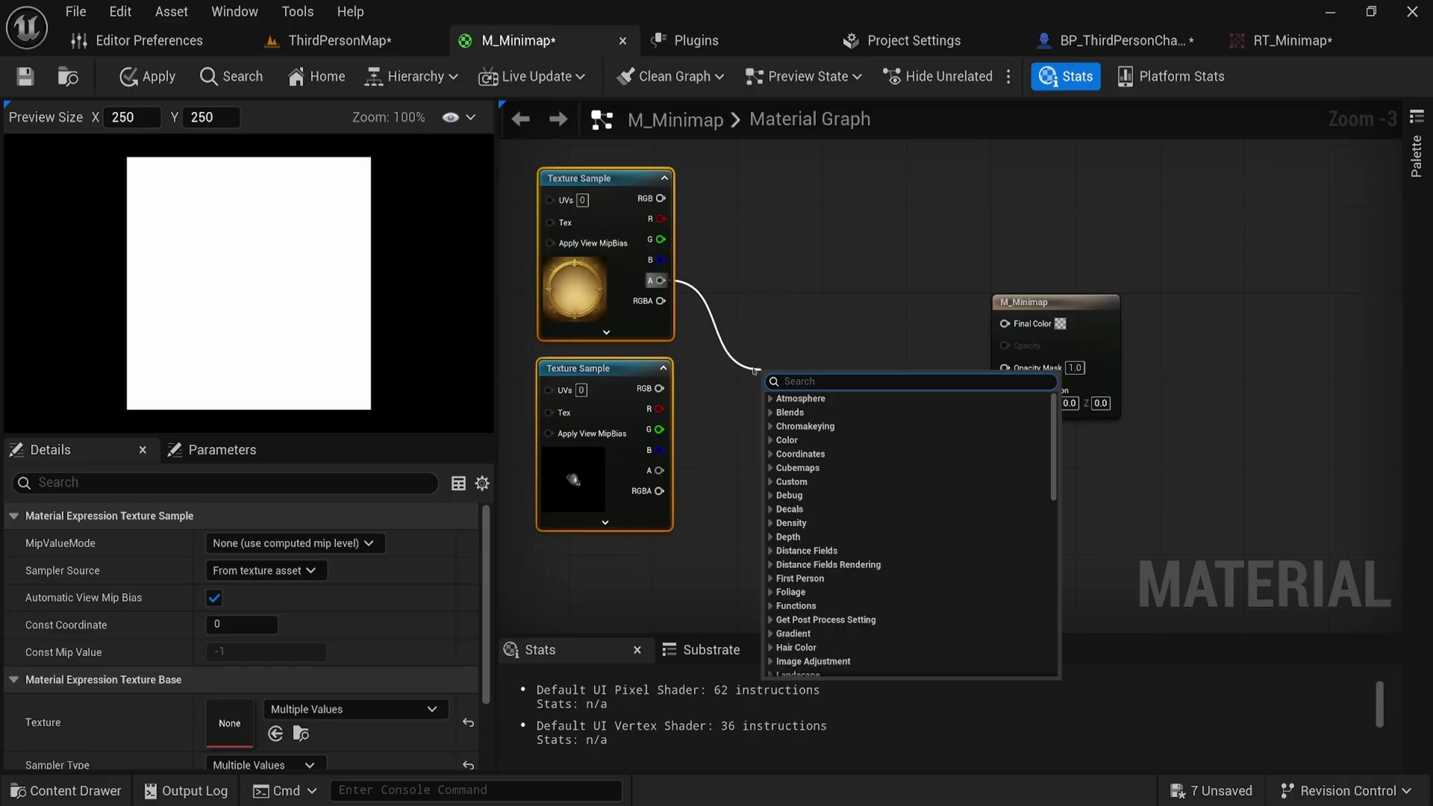
text(add)
key(Return)
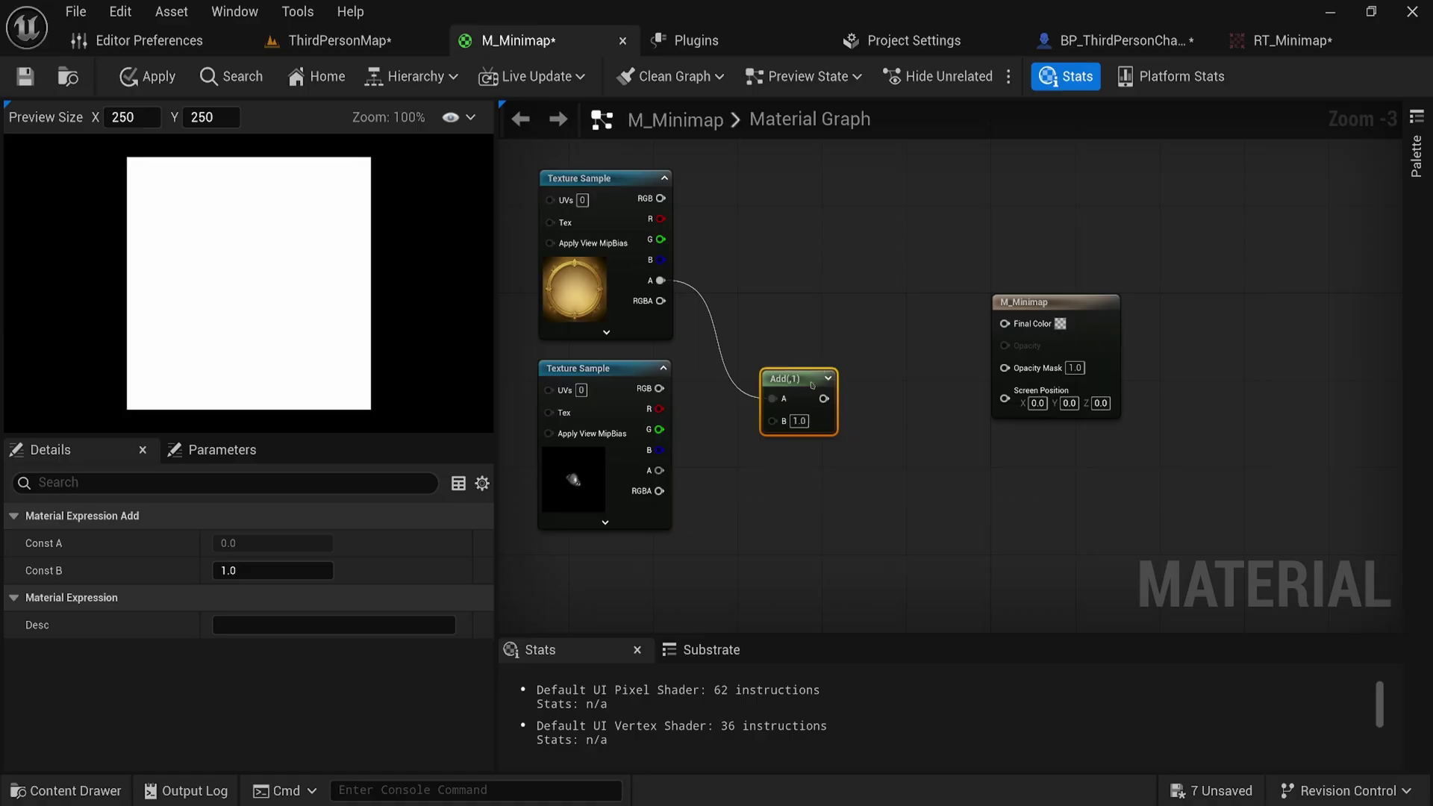
drag(824, 398, 750, 563)
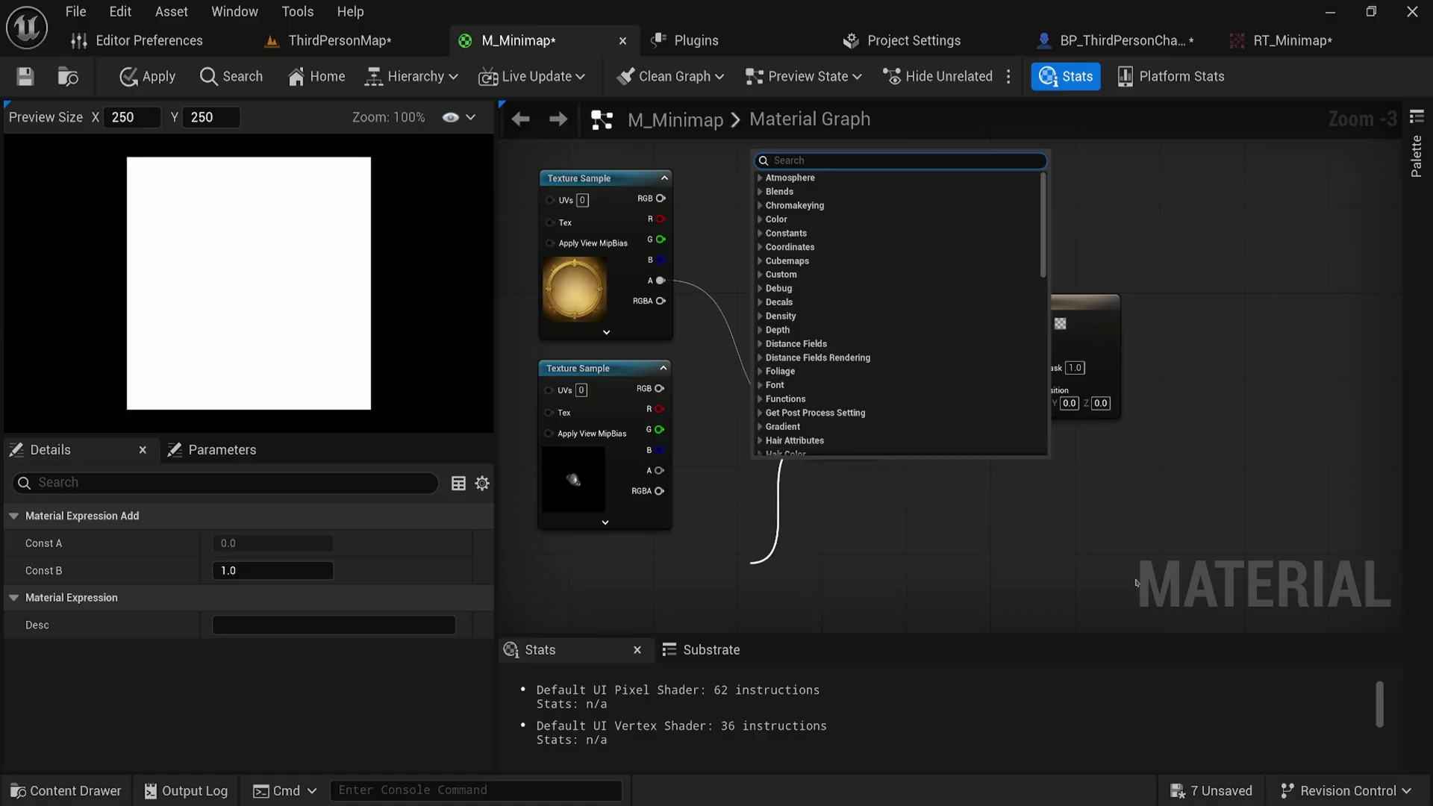
text(radial)
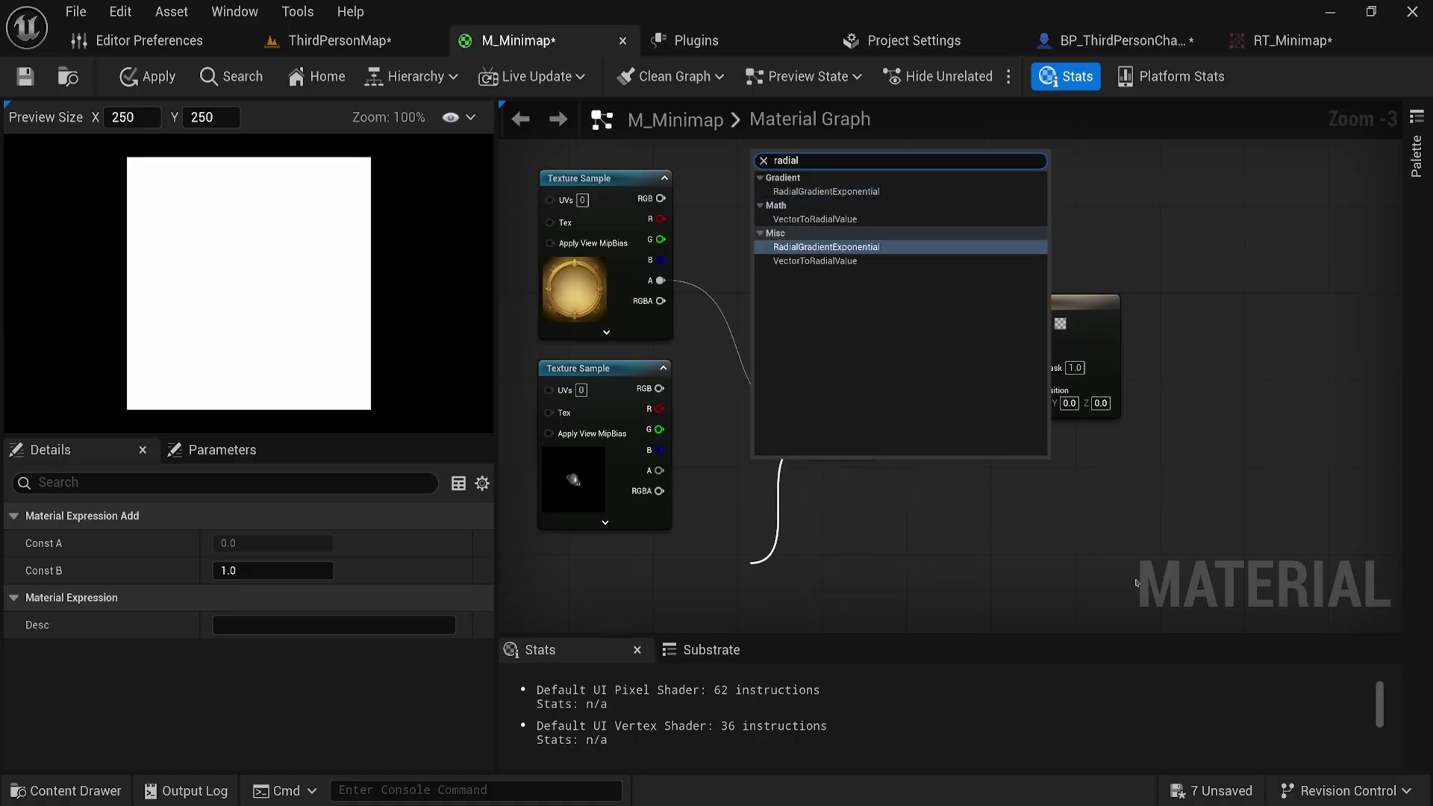
click(881, 247)
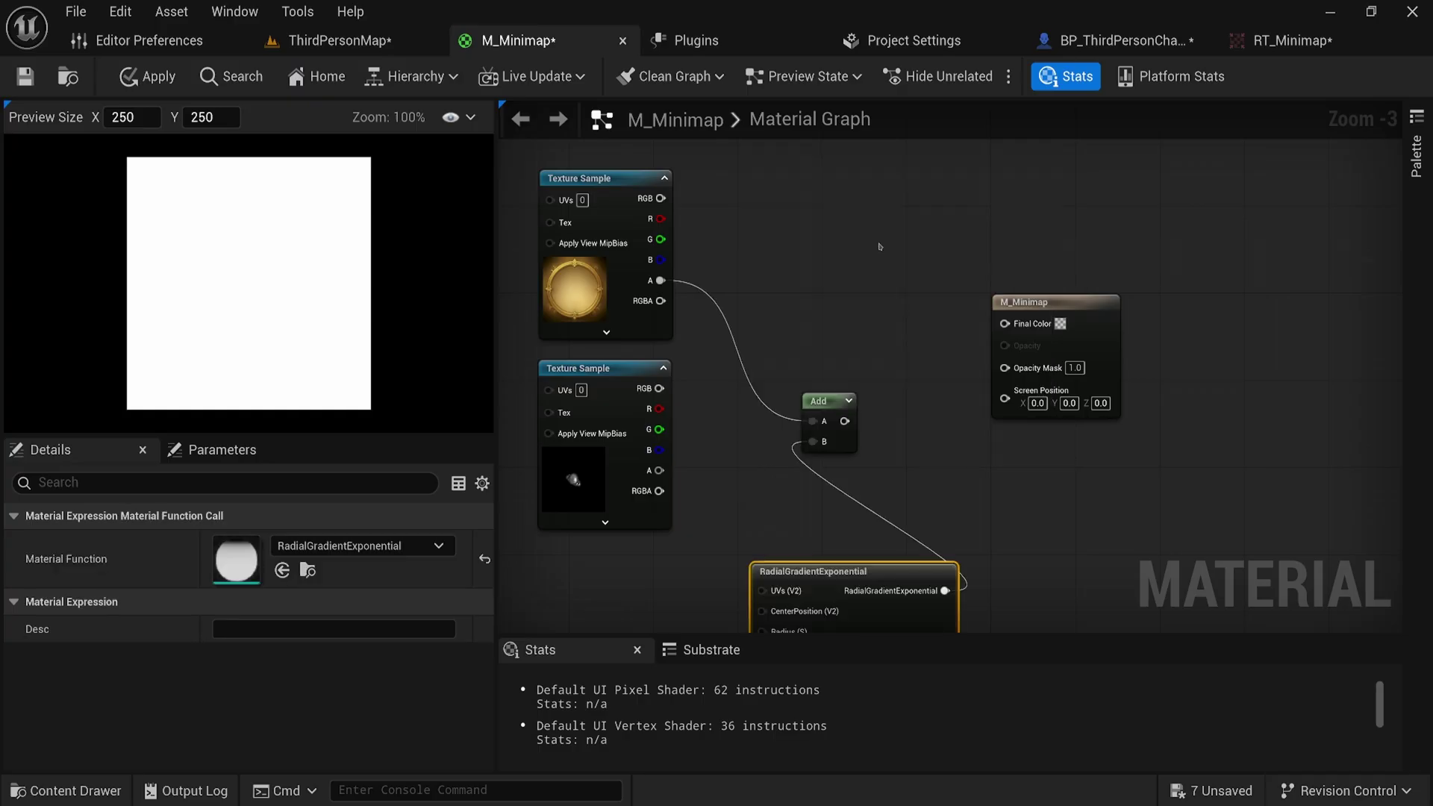
Step: Move the RT_Minimap sample aside and place the RadialGradientExponential node below the frame texture, clear of the other nodes
right_drag(826, 451, 964, 409)
drag(728, 414, 549, 414)
drag(808, 509, 744, 509)
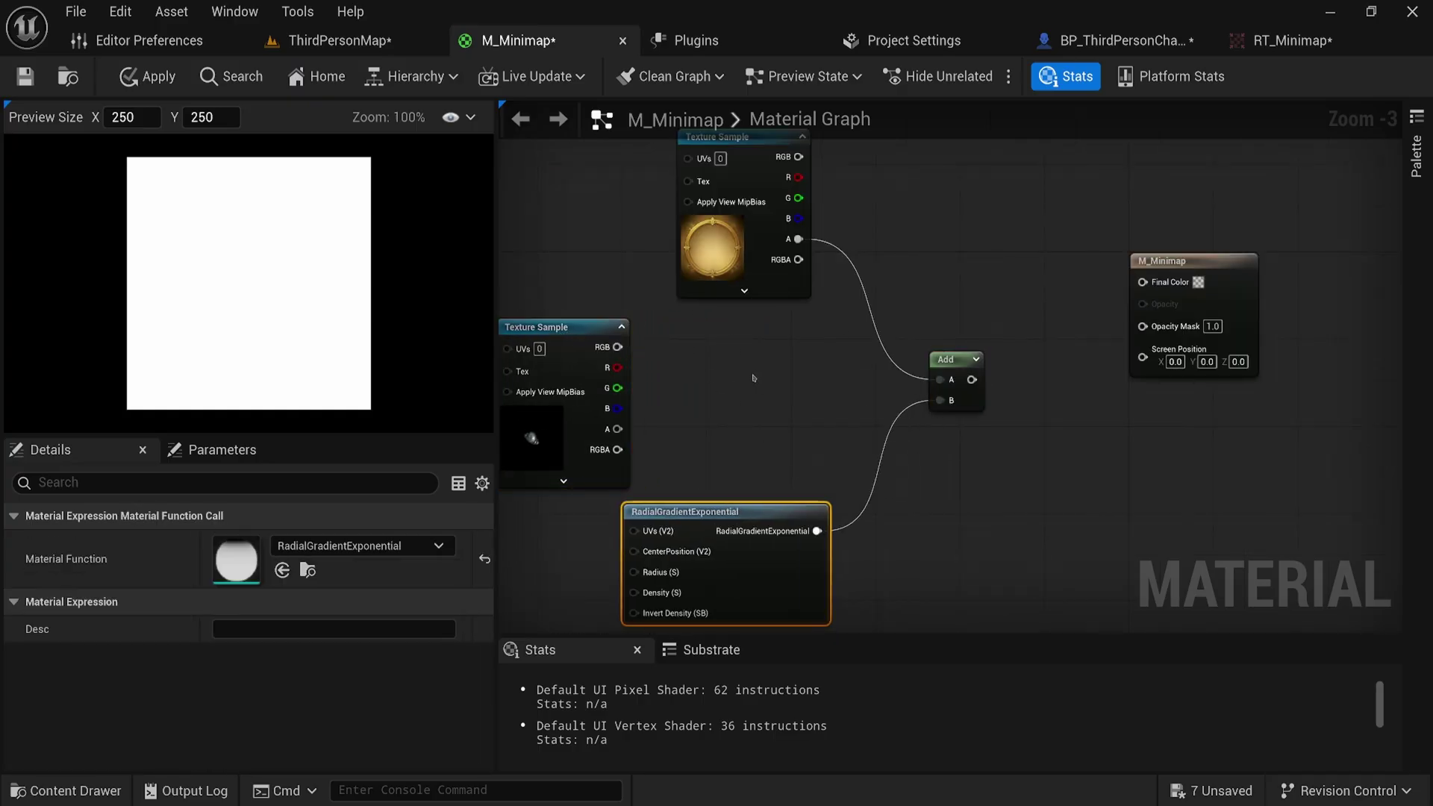
right_drag(754, 378, 703, 440)
drag(721, 446, 656, 251)
right_drag(756, 461, 790, 341)
drag(657, 443, 698, 442)
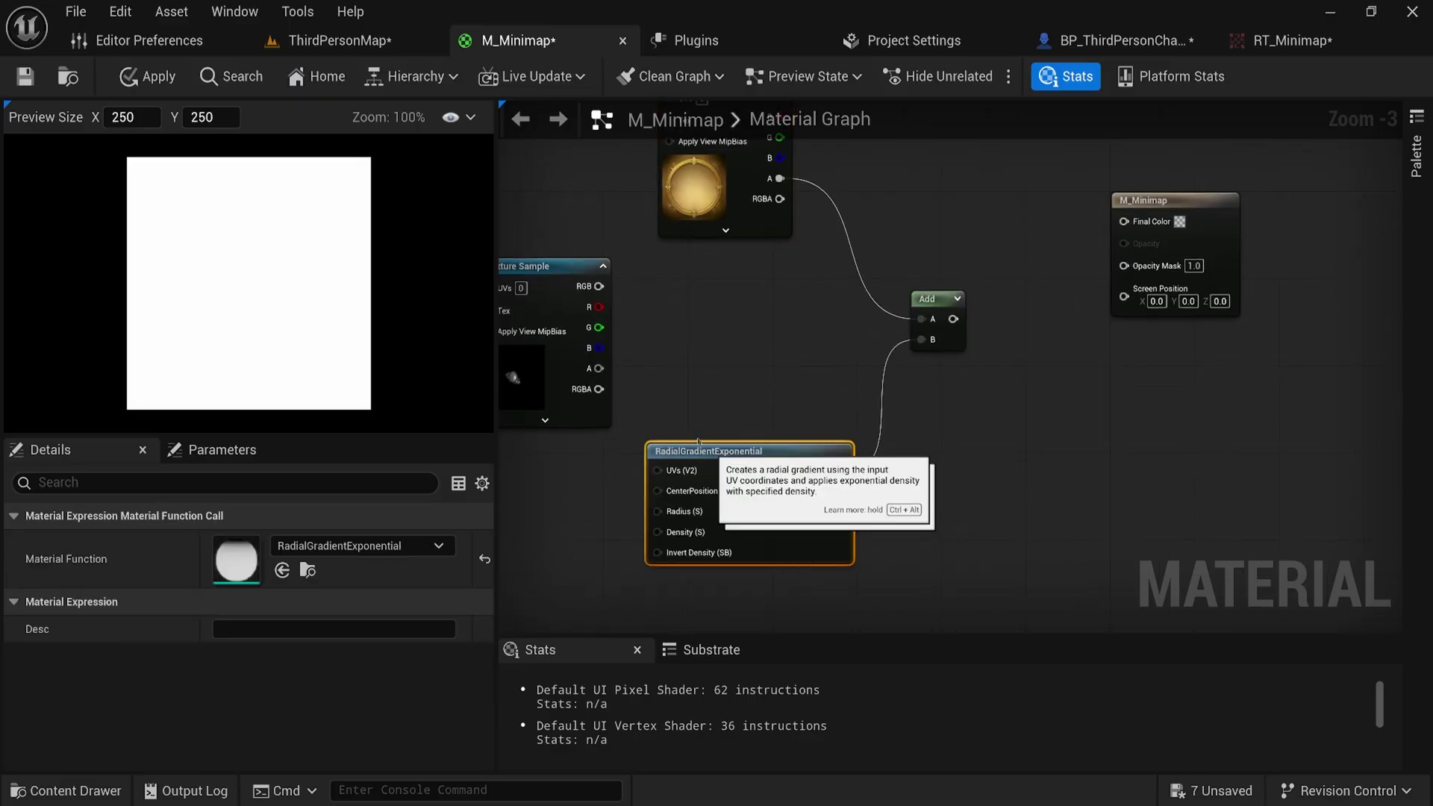
drag(715, 591, 747, 216)
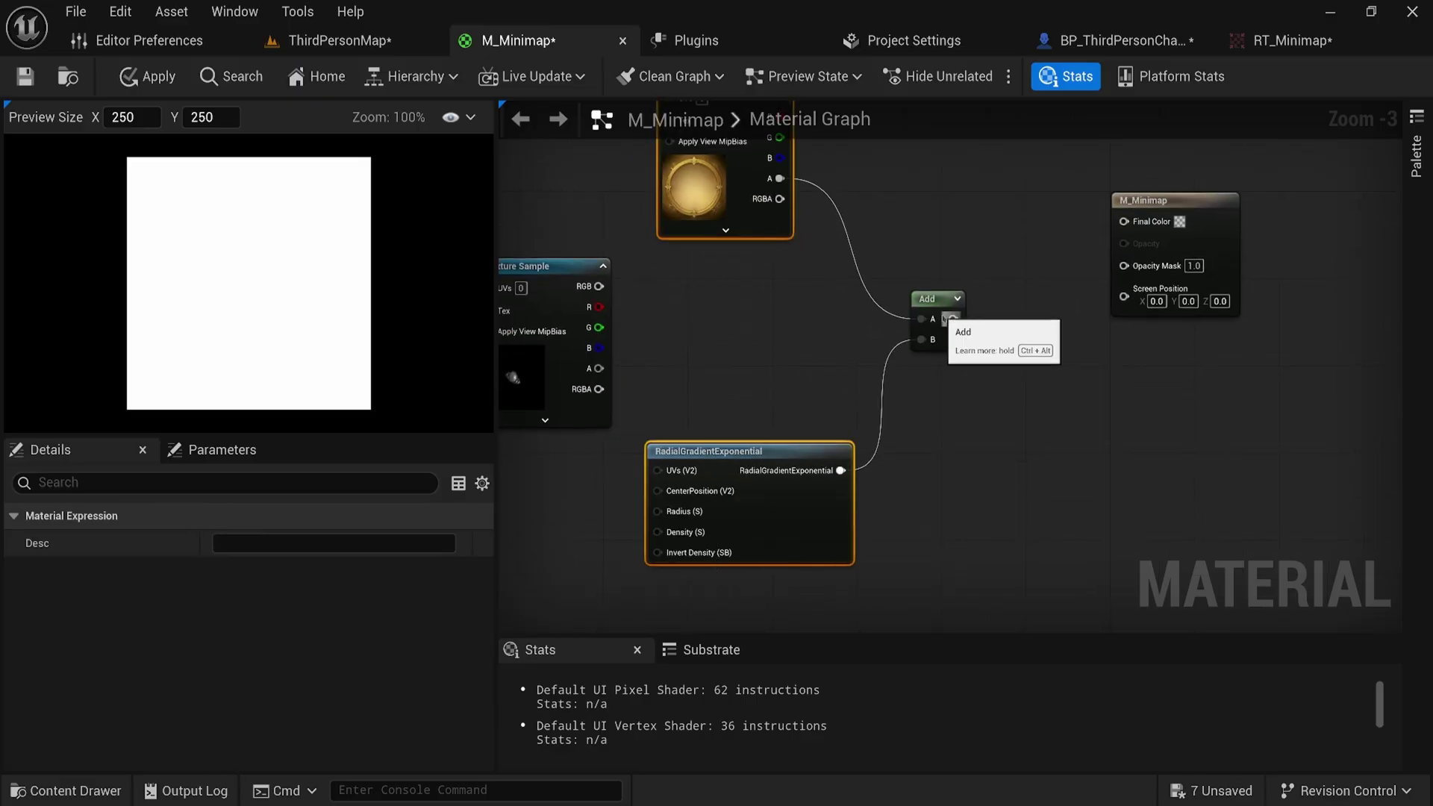
Step: Divide the Add node's result by 2 and feed it into the material's Opacity Mask
drag(948, 319, 1124, 265)
text(/)
key(Return)
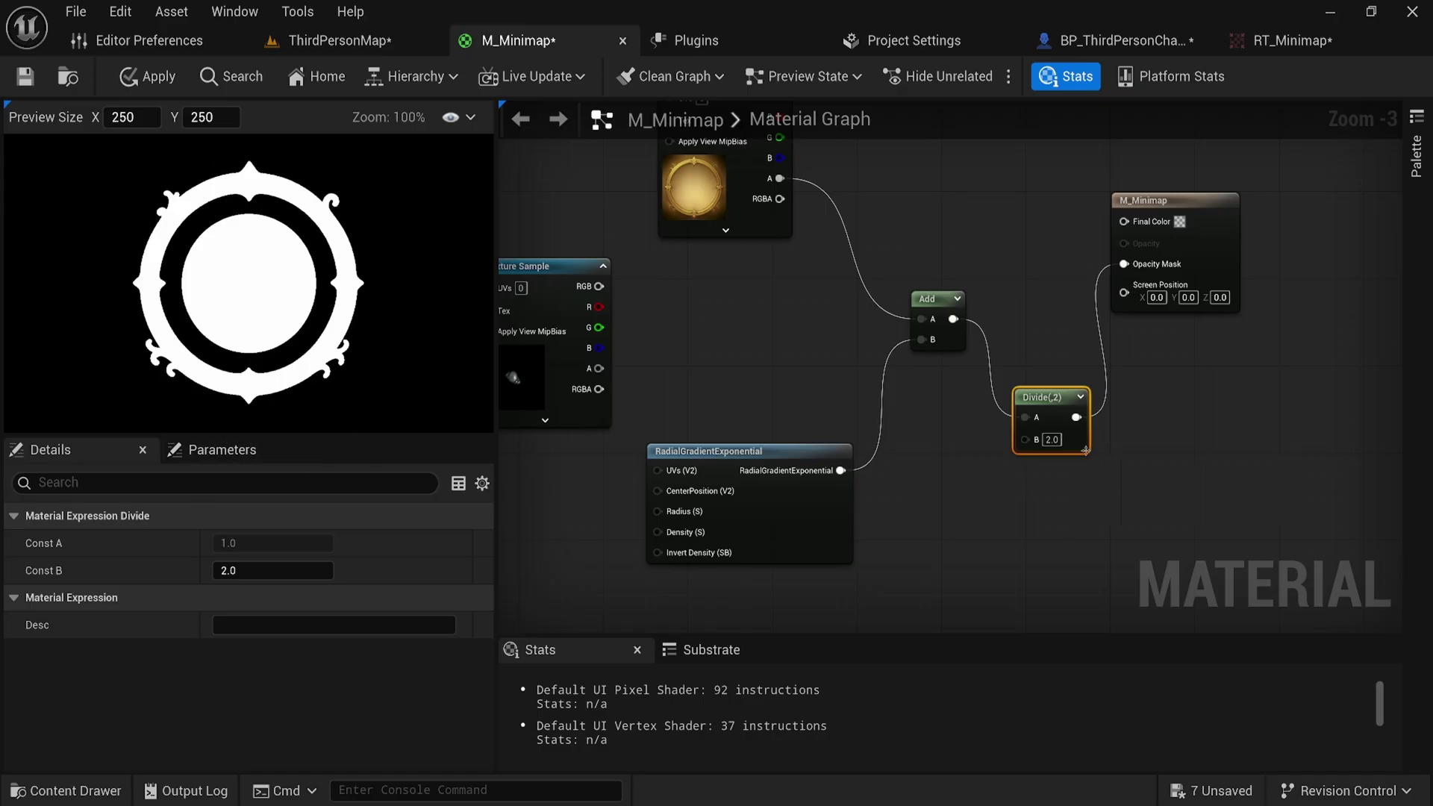
Step: Lower the M_Minimap material's Opacity Mask Clip Value to about 0.153
click(1214, 399)
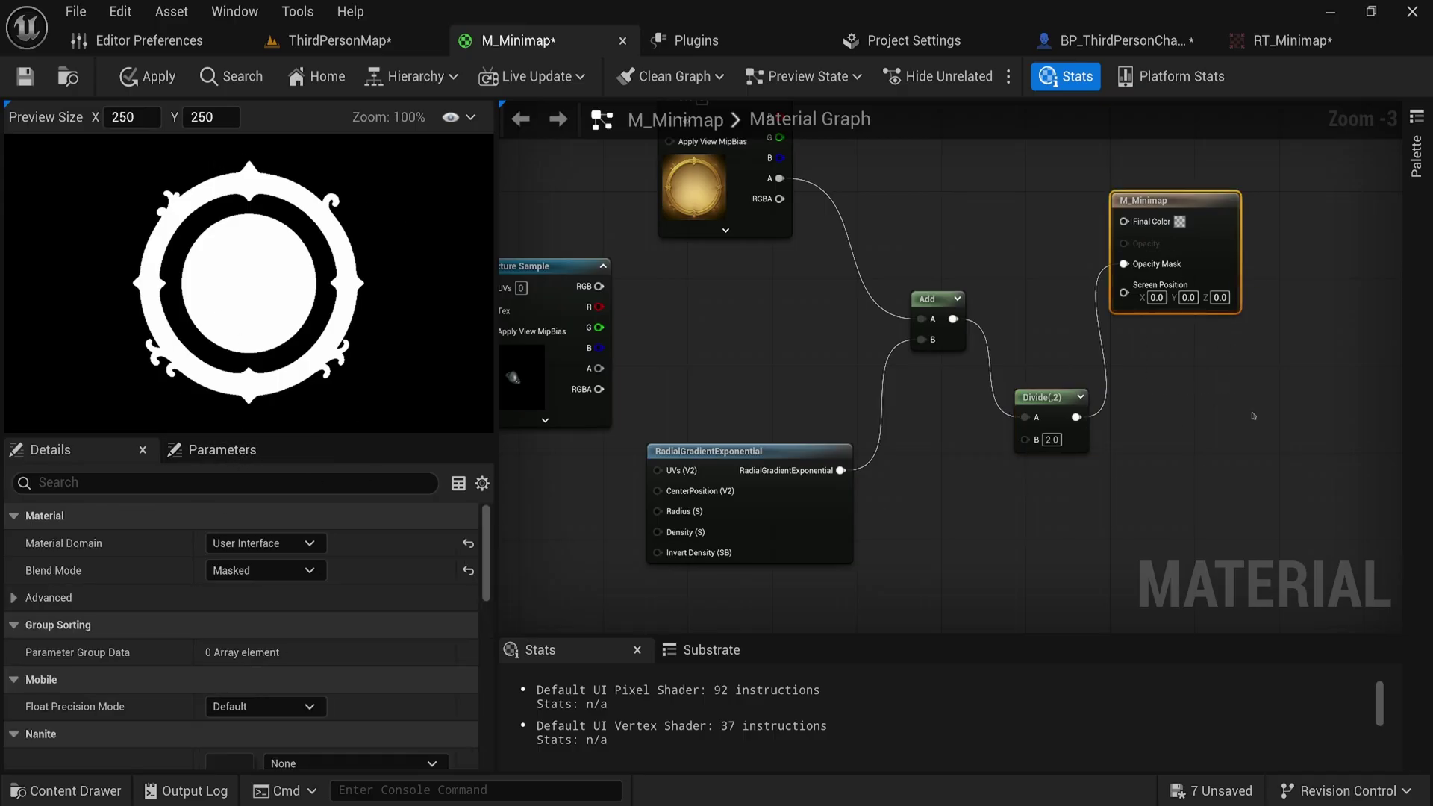
click(276, 475)
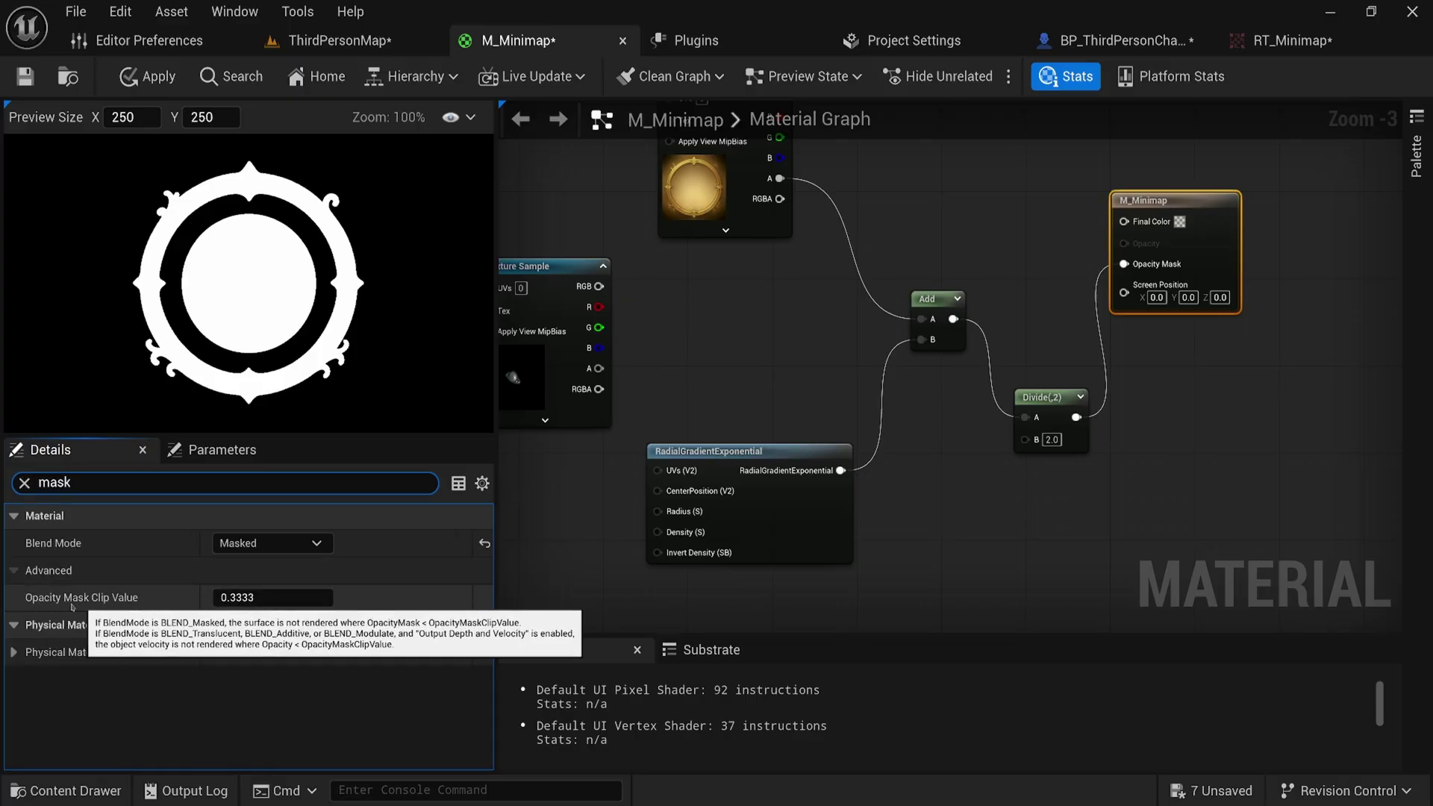
click(277, 605)
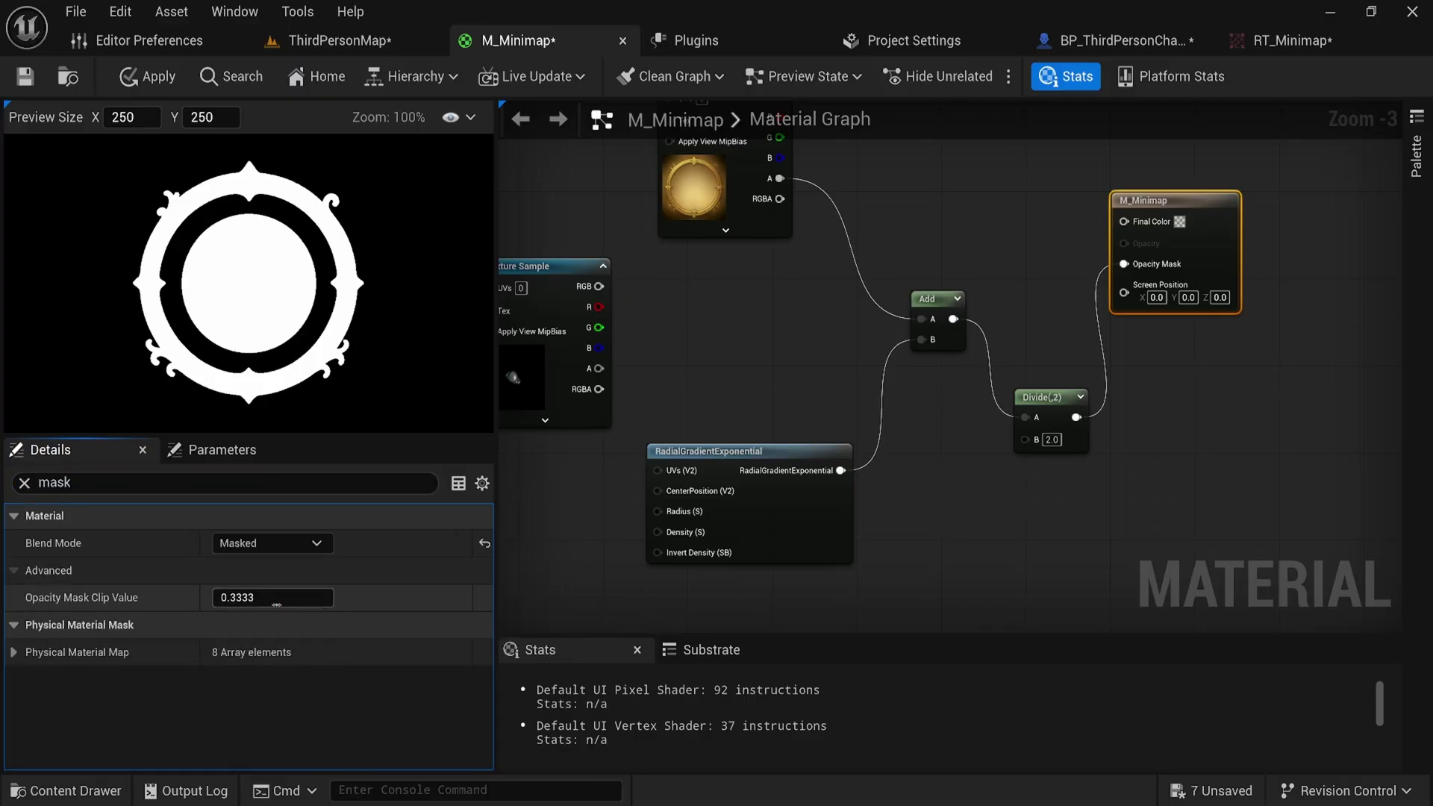
drag(277, 605, 259, 608)
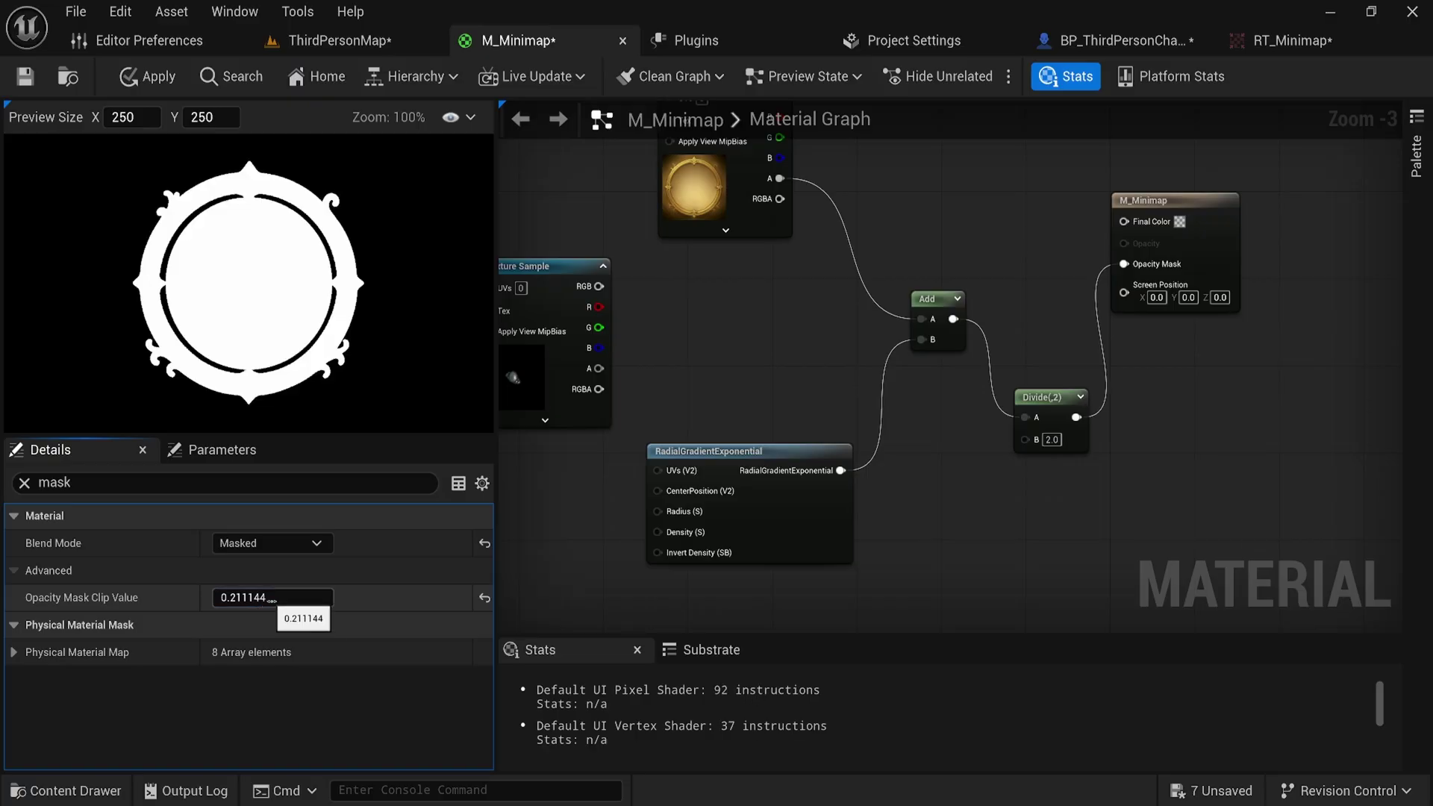
drag(271, 600, 263, 603)
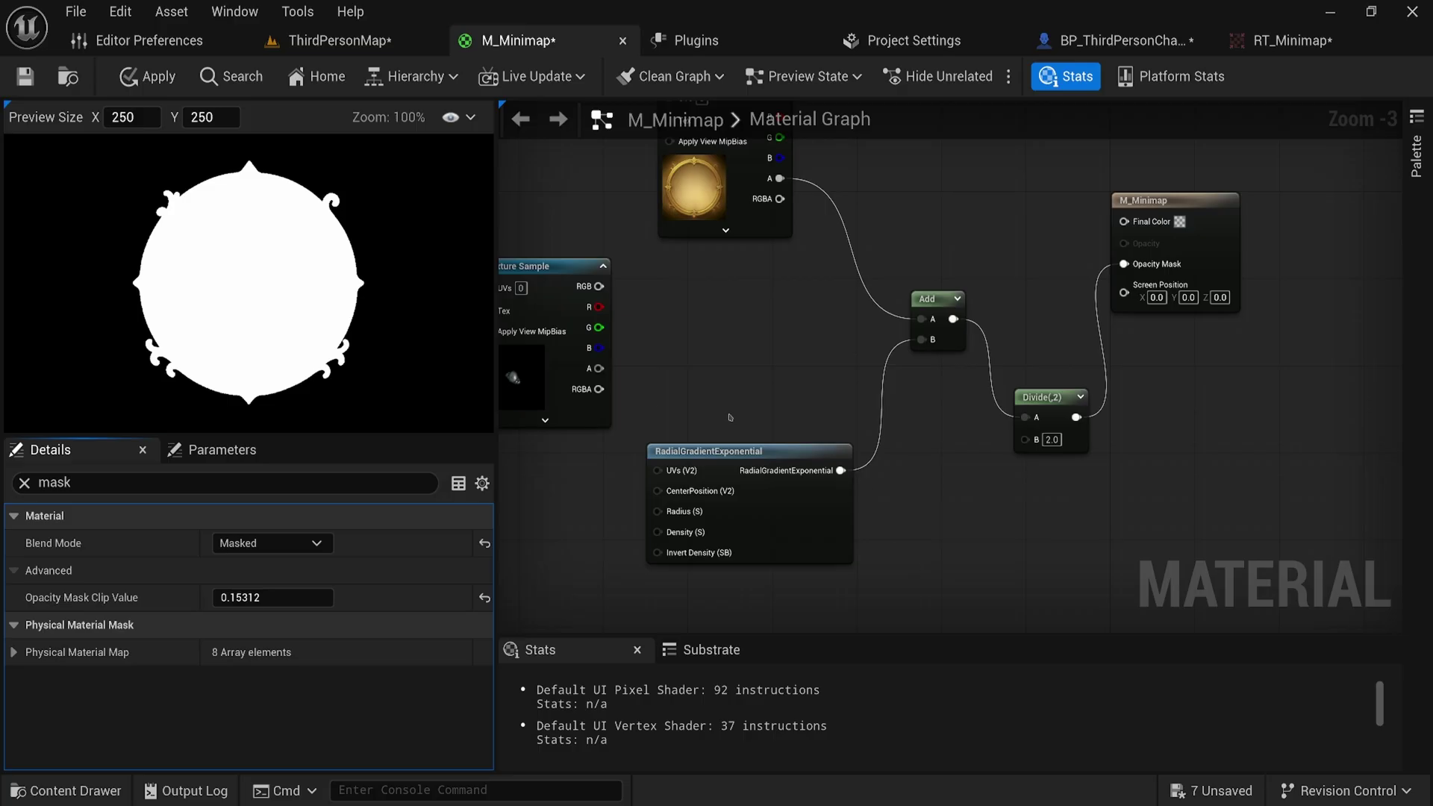
Step: Move the RT_Minimap texture sample between the frame texture sample and the RadialGradientExponential node
drag(575, 272, 744, 272)
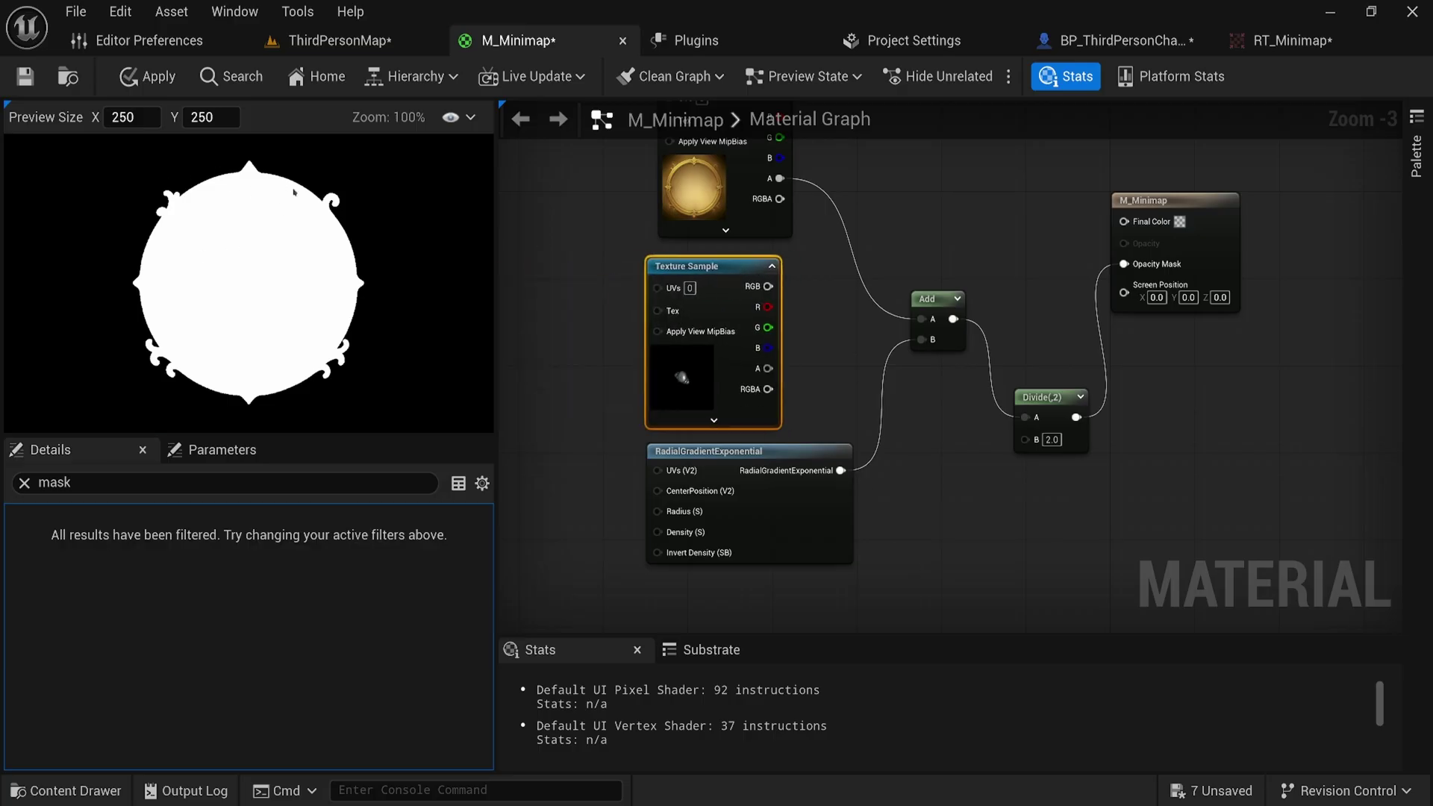
right_drag(747, 246, 758, 404)
drag(593, 208, 862, 386)
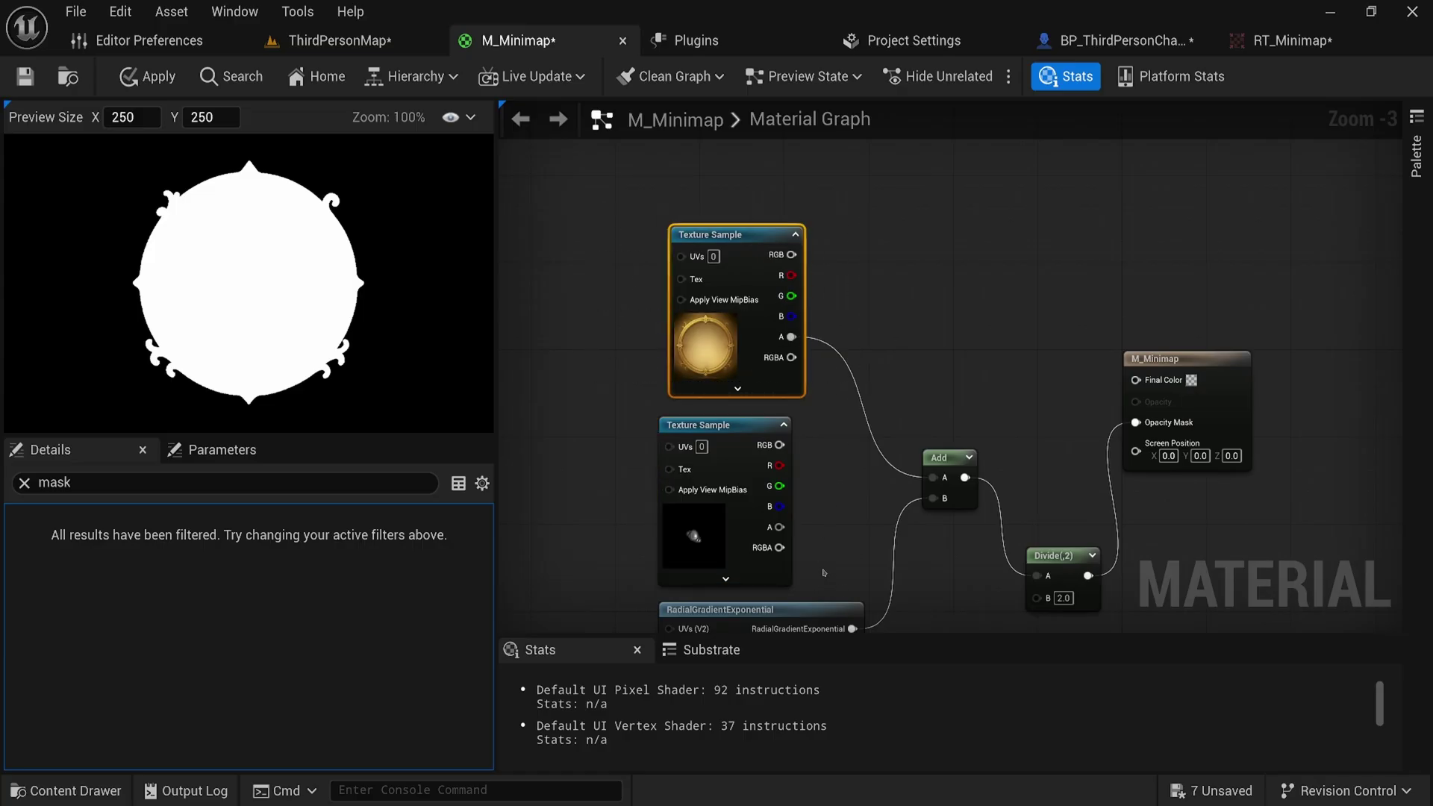
drag(824, 573, 655, 413)
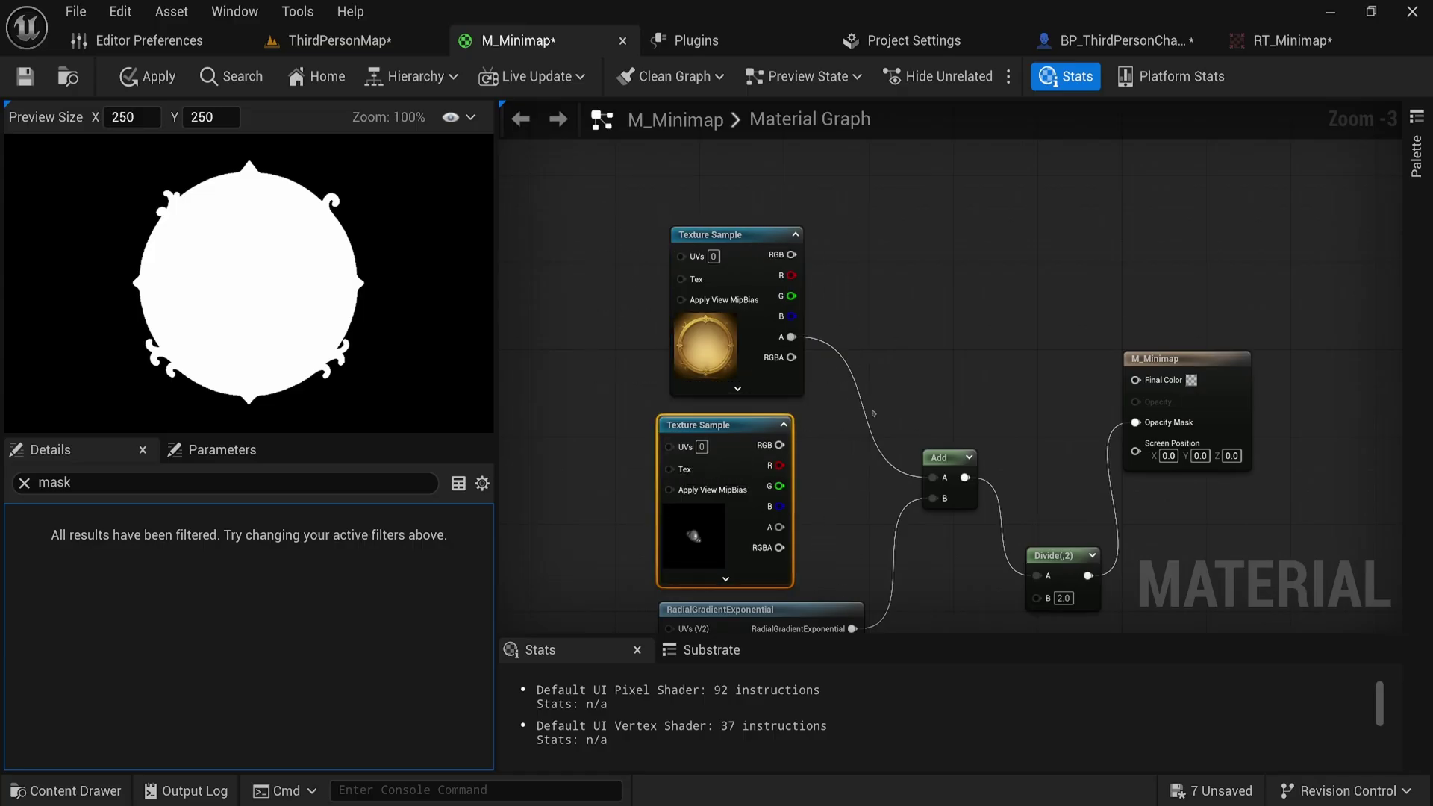
Step: Add an If node, connect the frame texture's alpha to its A input, and set B to 0.05
right_click(923, 296)
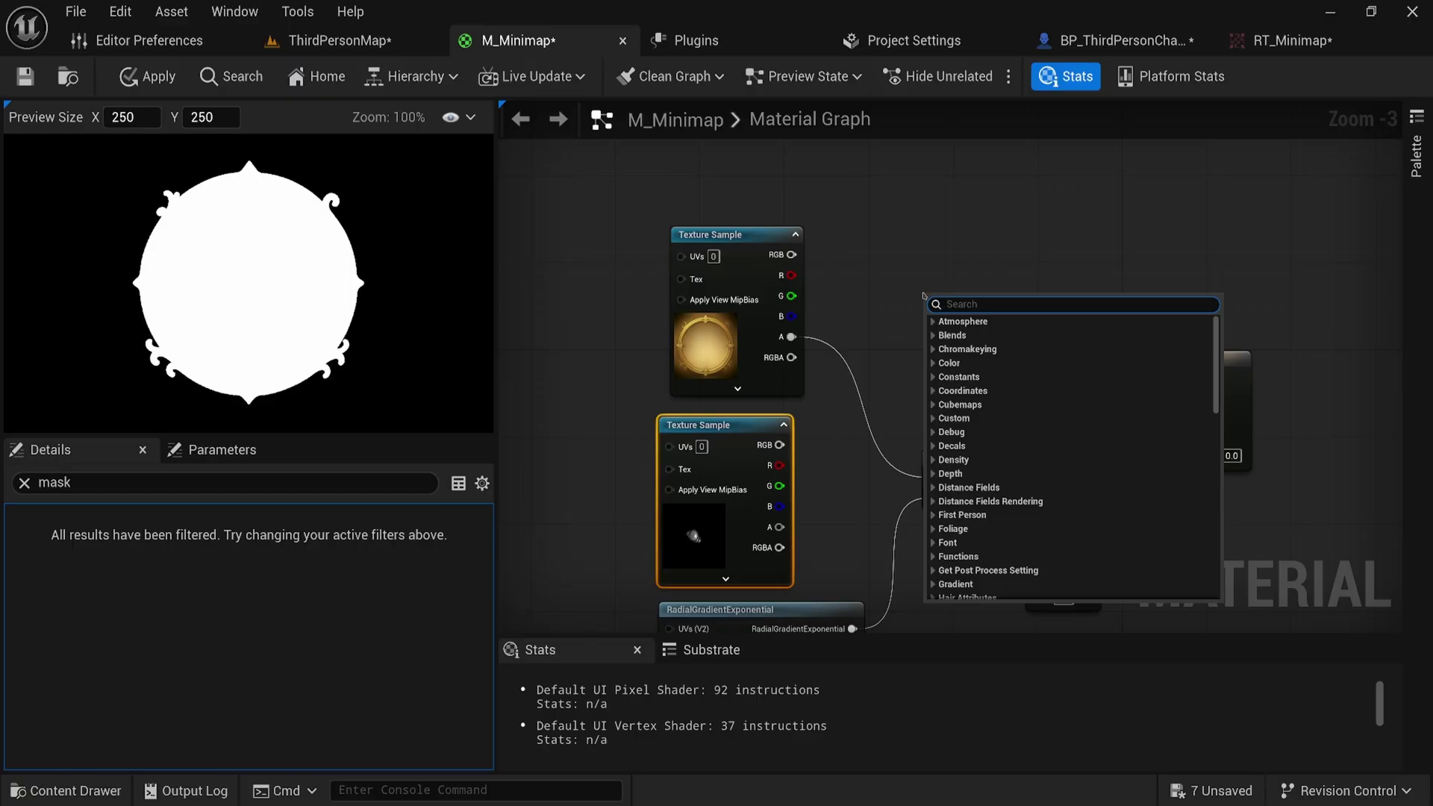
text(if)
key(Return)
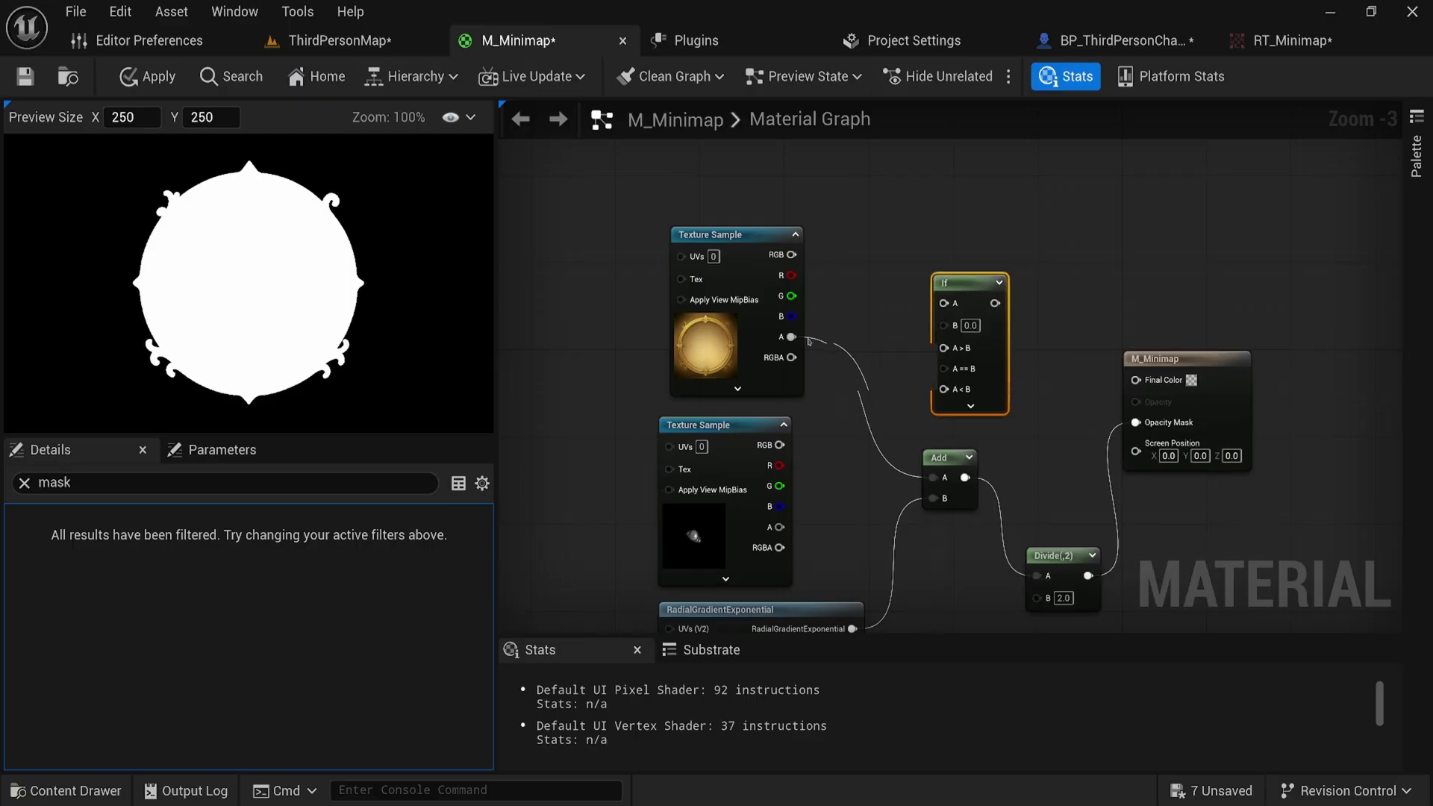
drag(792, 337, 945, 304)
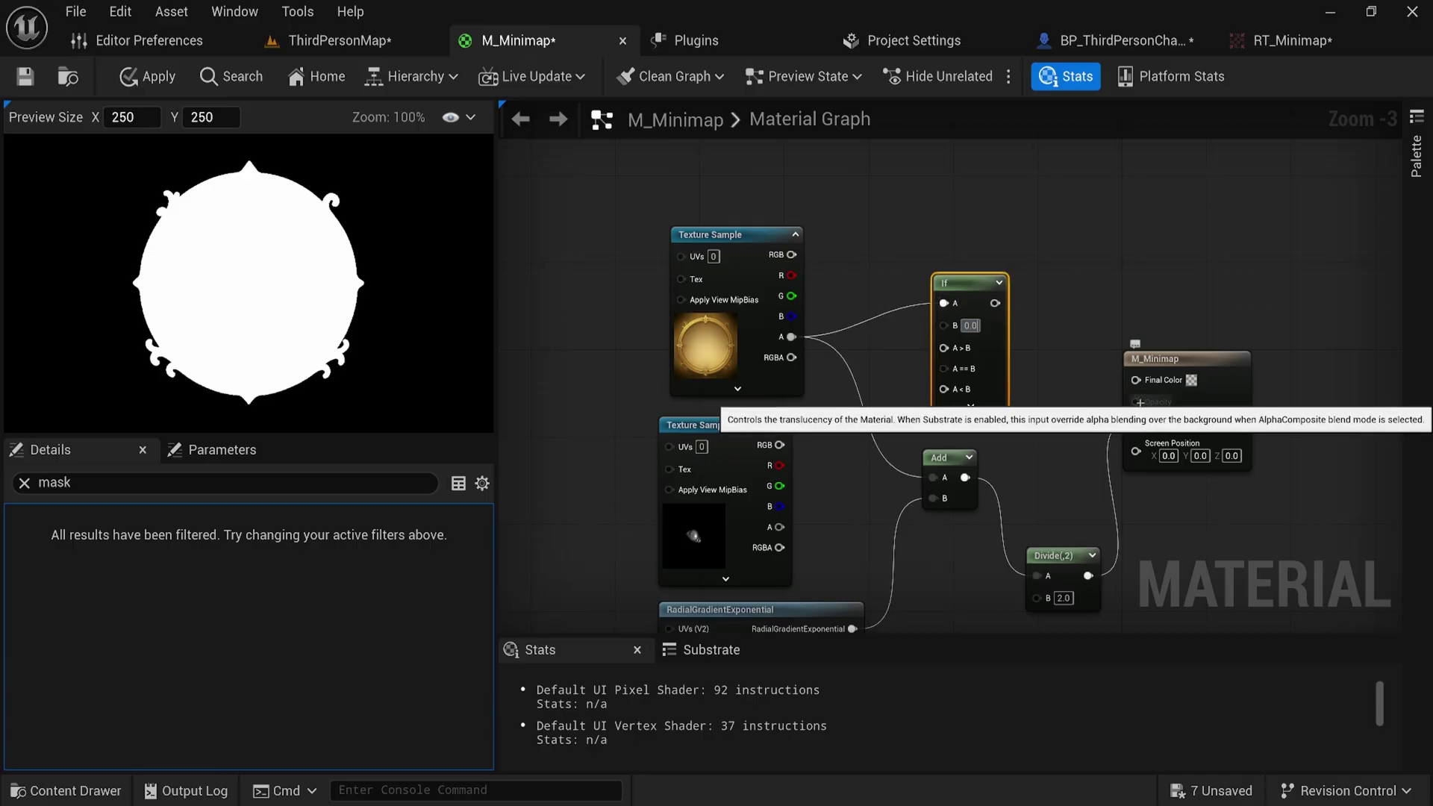
text(5)
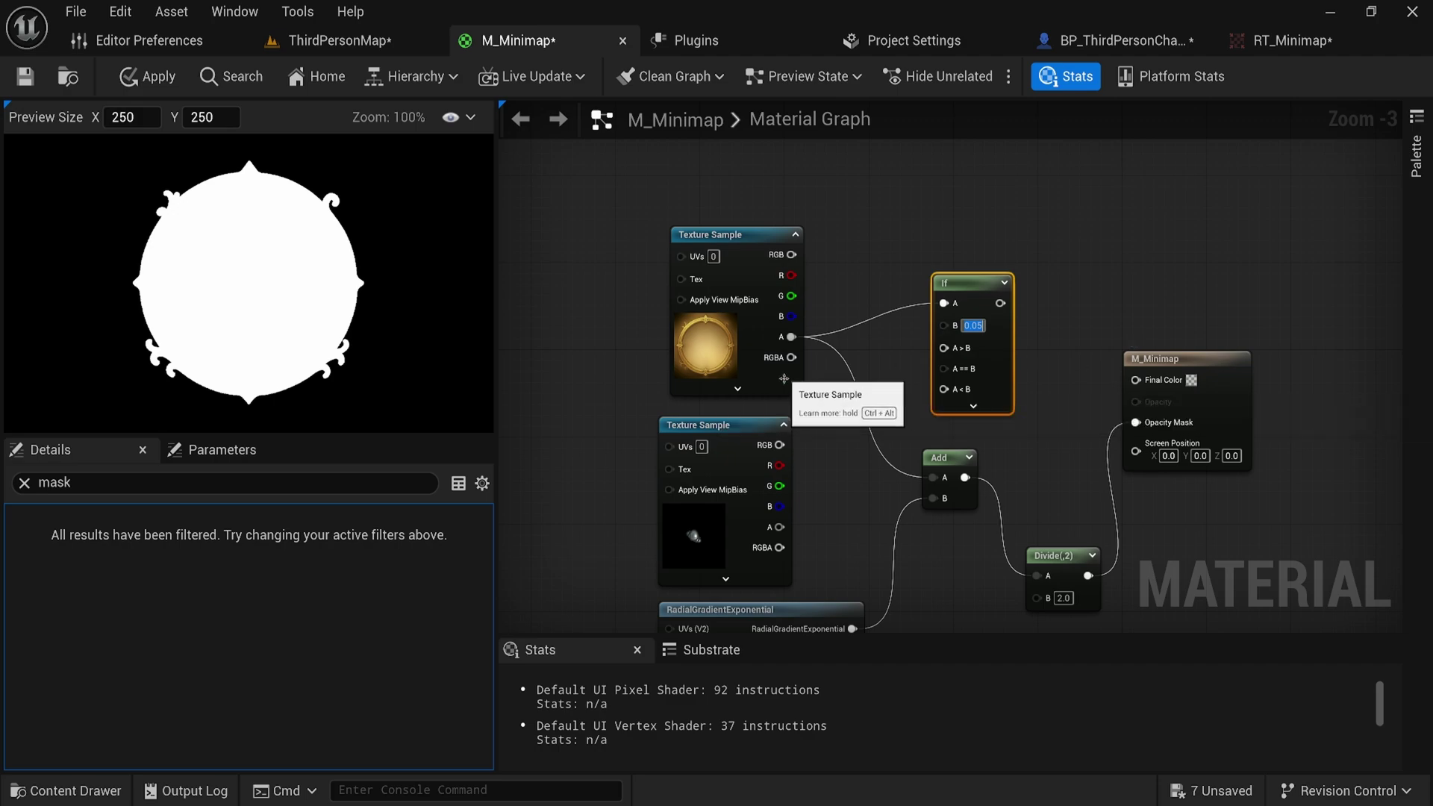
Step: Move the frame texture sample up and away from the RT_Minimap sample, and bring the If node closer to it
drag(736, 246, 714, 228)
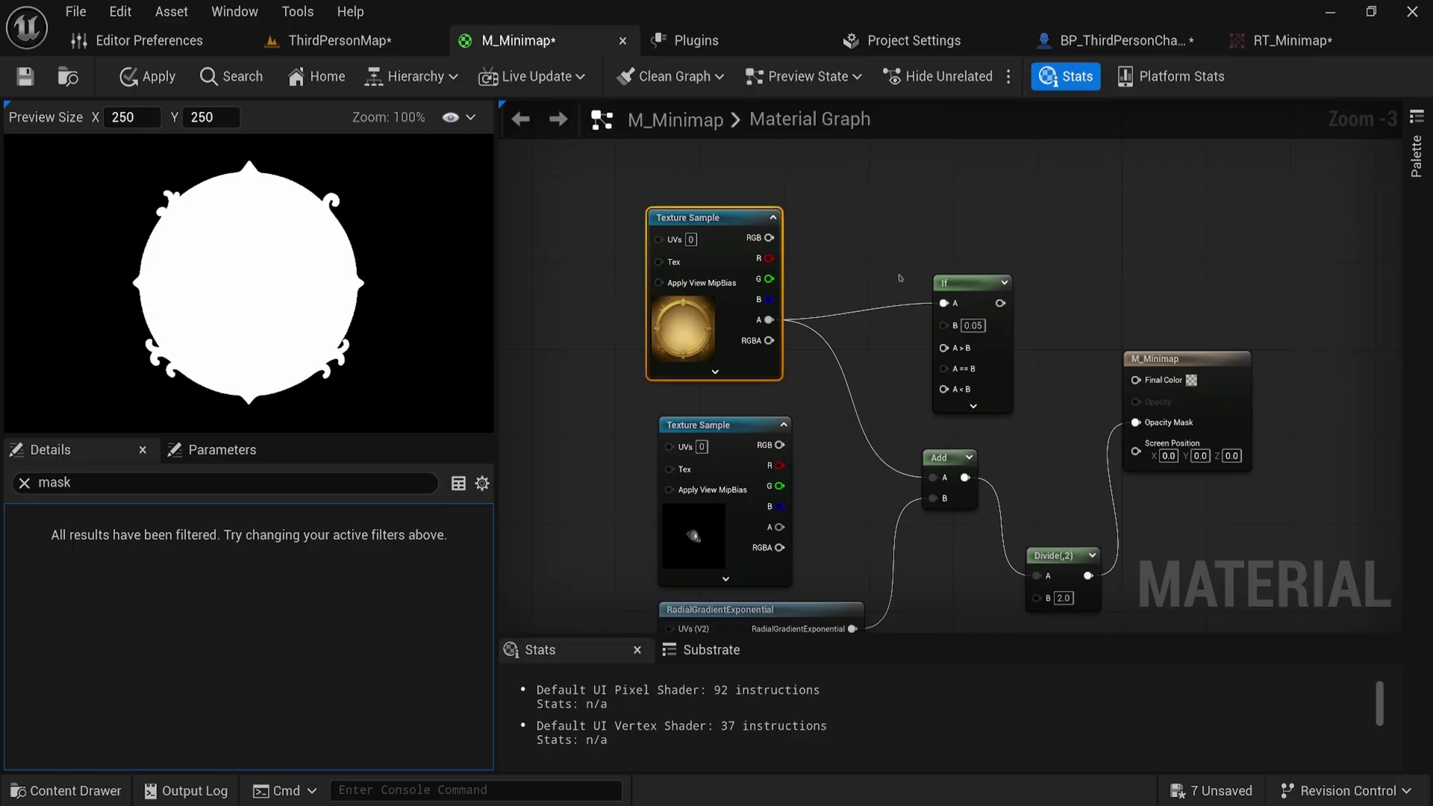
drag(967, 284, 936, 284)
right_drag(1006, 416, 999, 412)
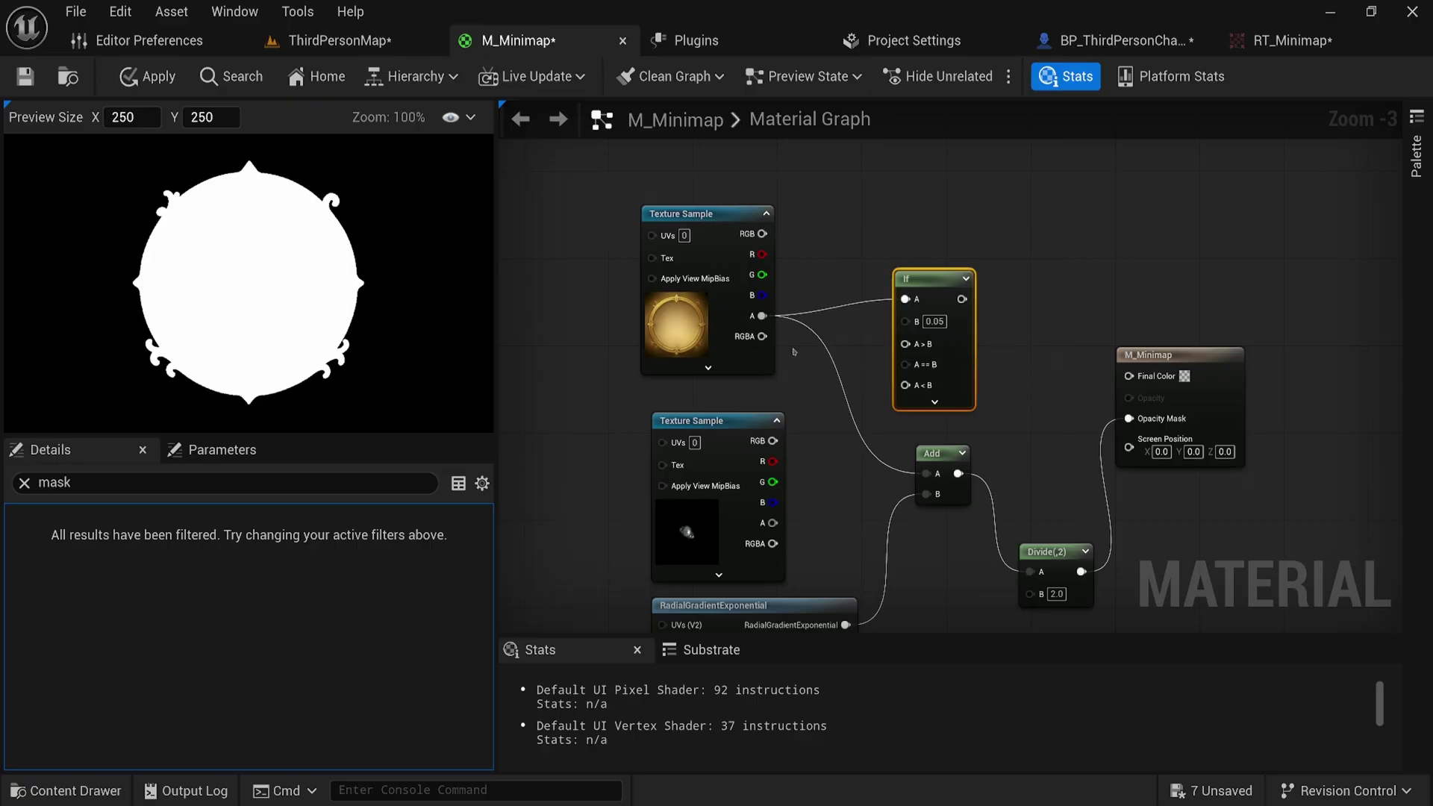
drag(792, 348, 732, 287)
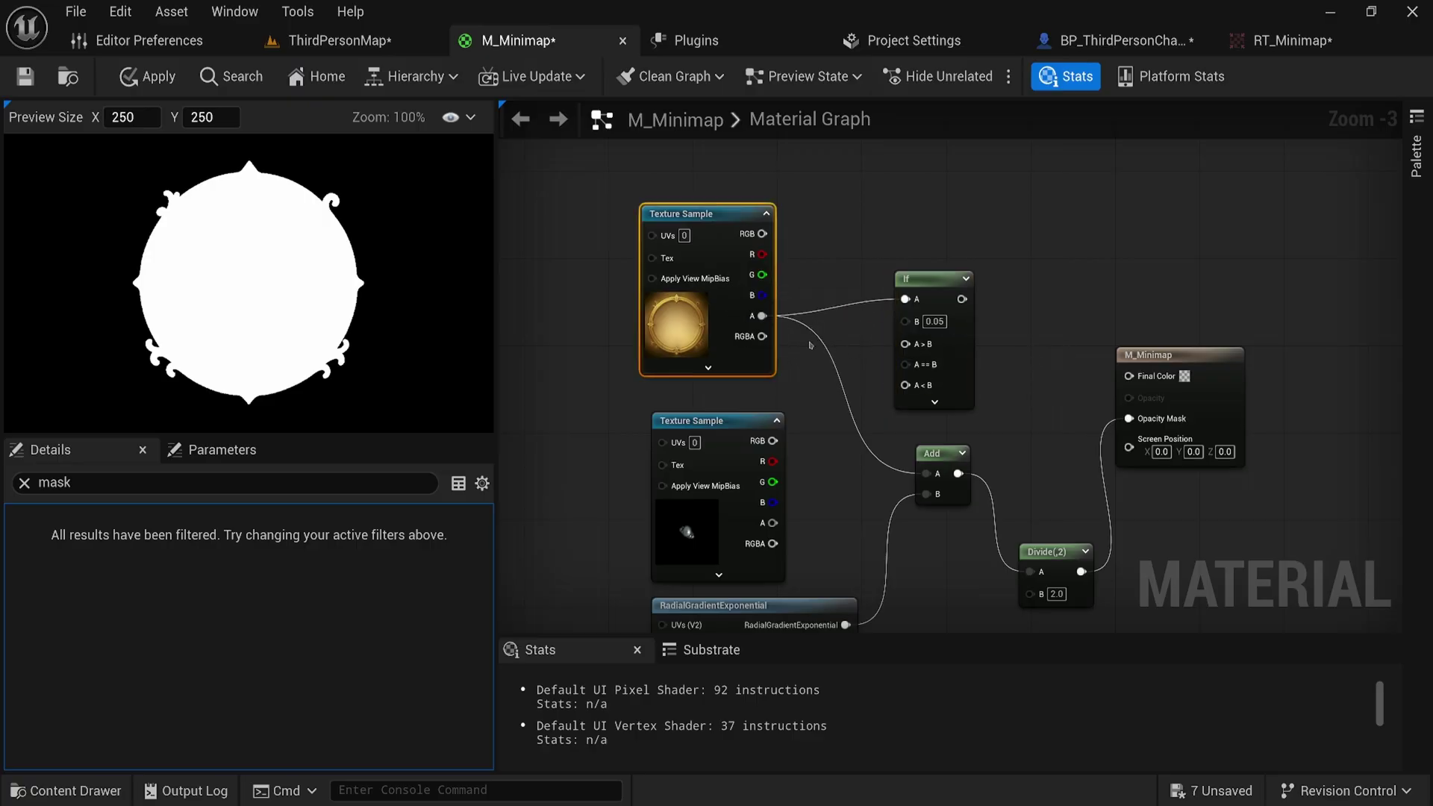
Step: Connect the frame texture's RGB to A > B and RT_Minimap's RGB to A == B and A < B, aligning the two samples
drag(762, 234, 905, 344)
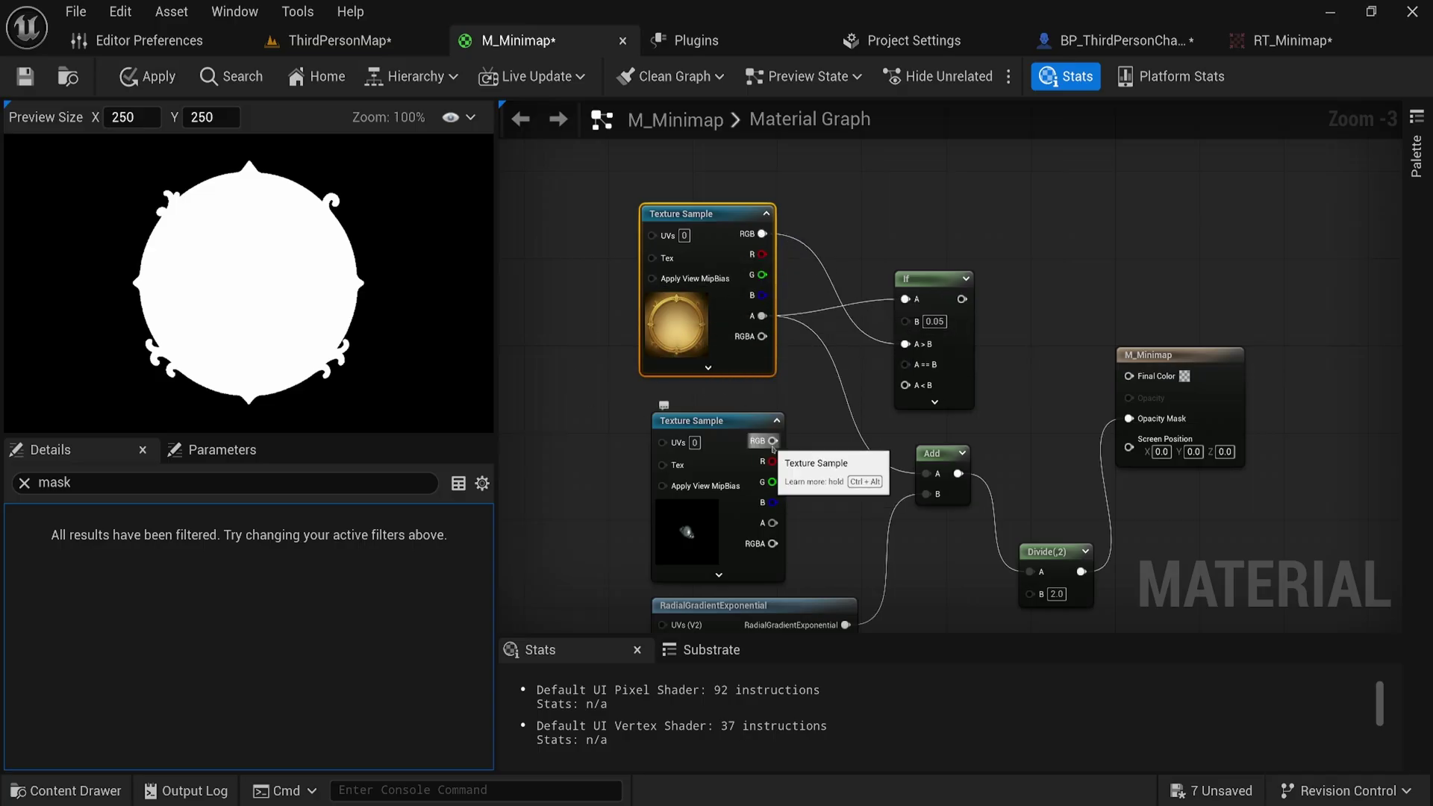
drag(773, 444, 905, 386)
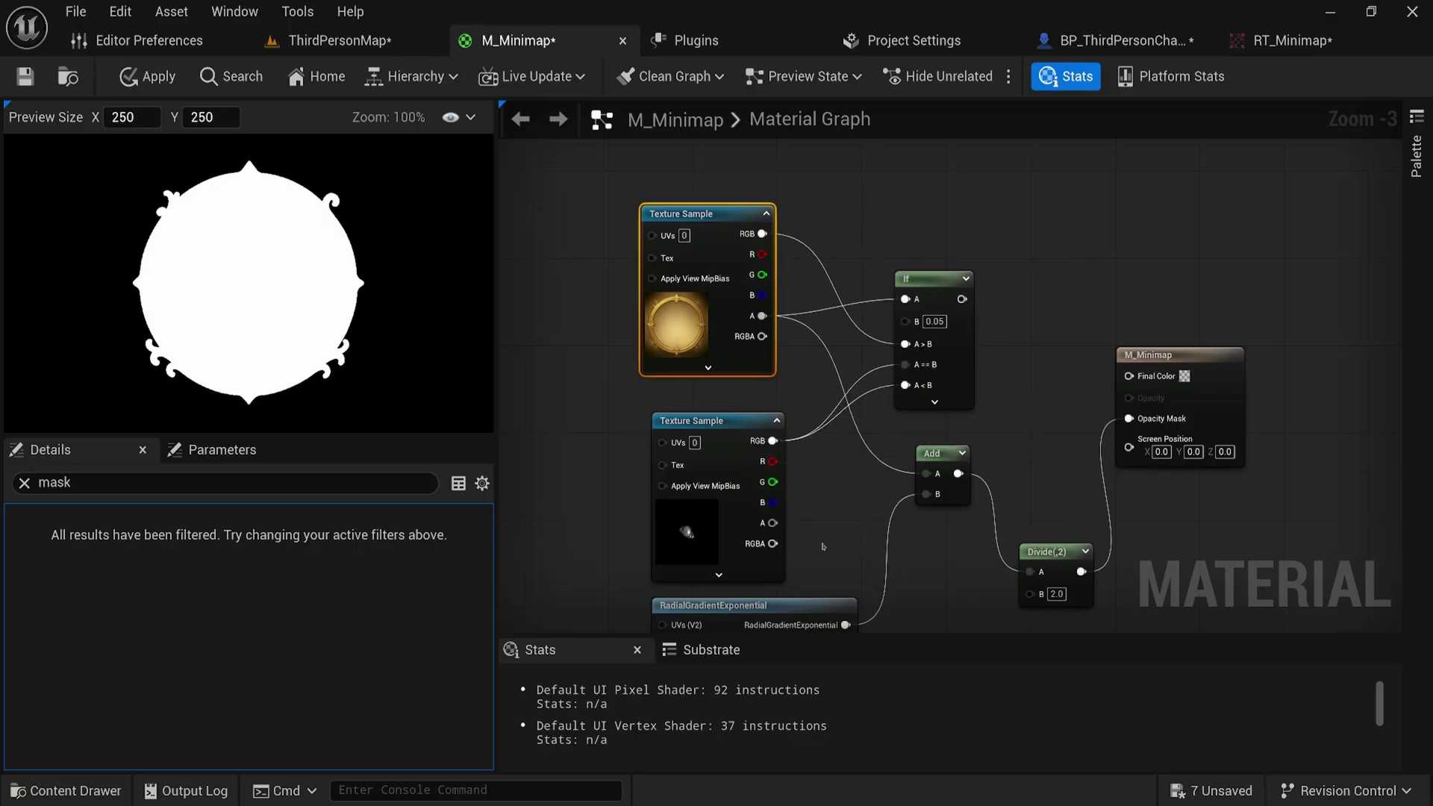
click(713, 440)
drag(713, 439, 702, 419)
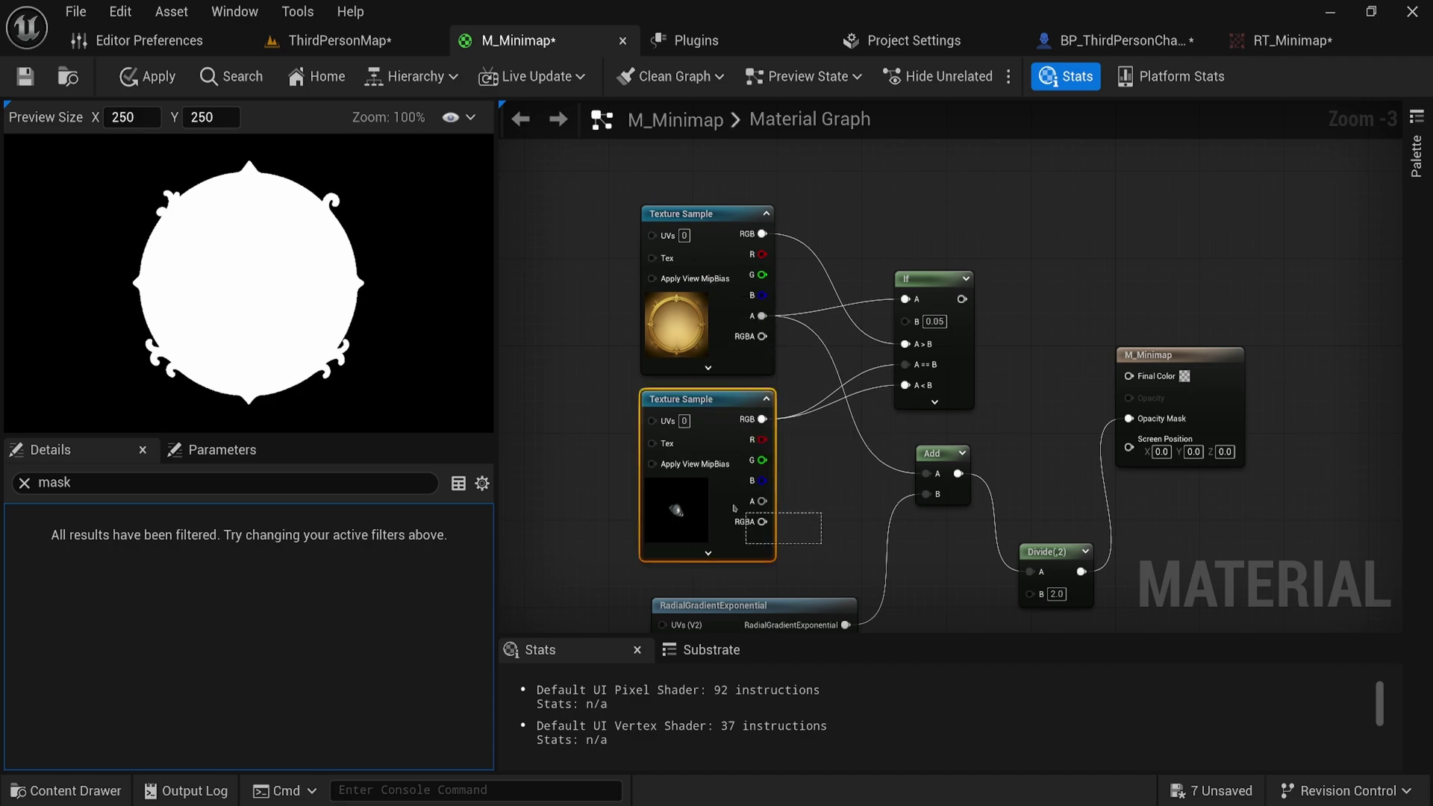
drag(734, 508, 665, 442)
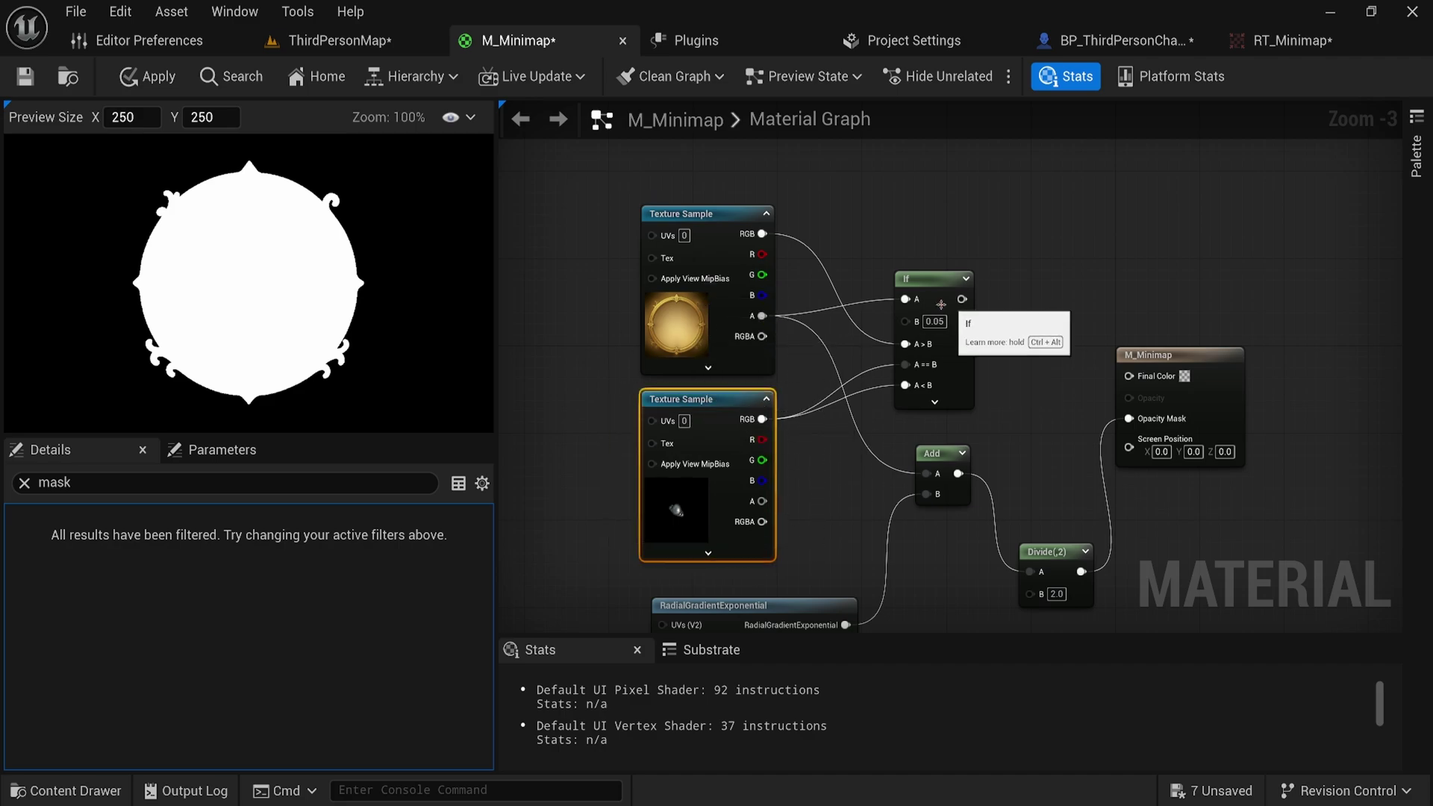
Step: Feed the If node's result into the material's Final Color and apply the material changes
drag(963, 299, 1129, 375)
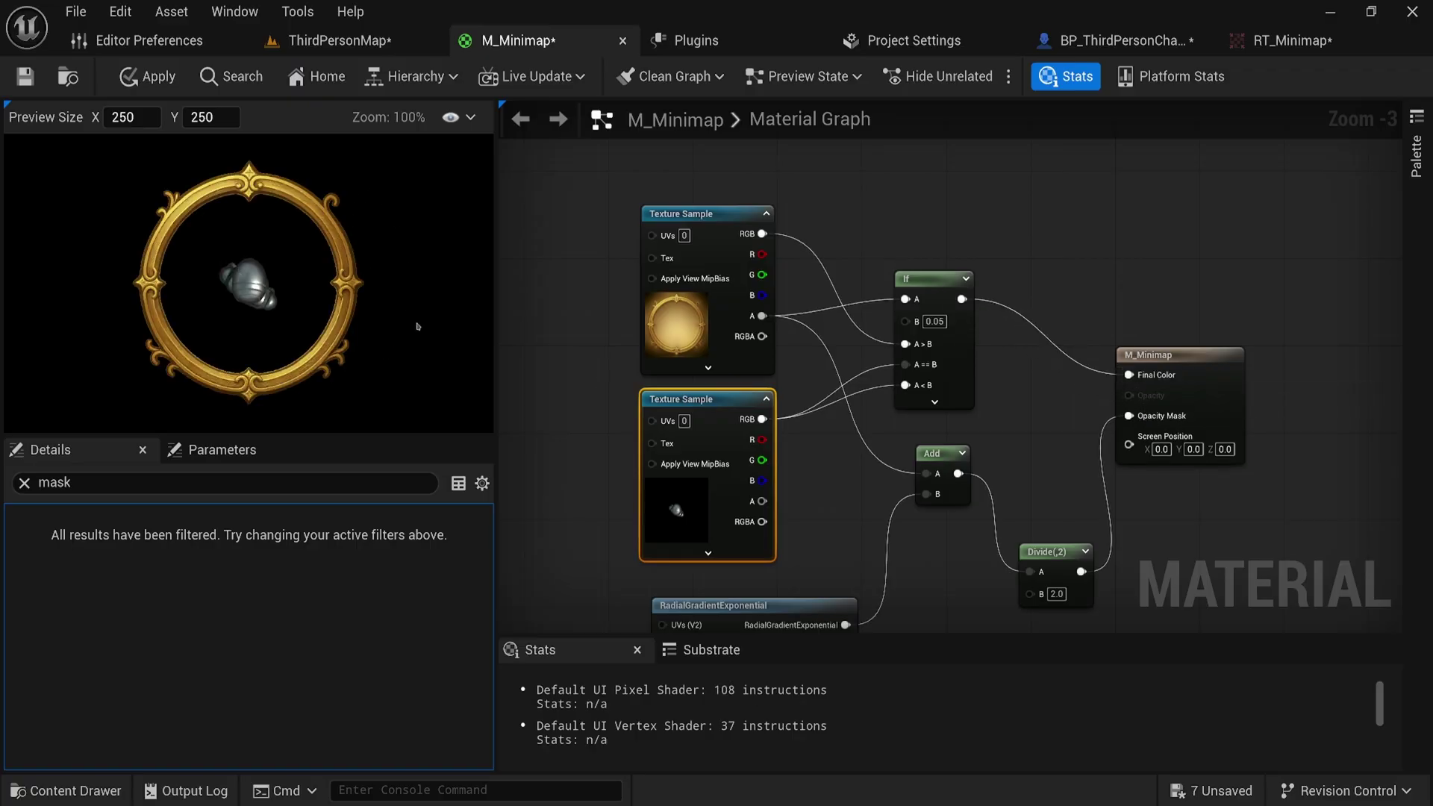
scroll(382, 293, down, 5)
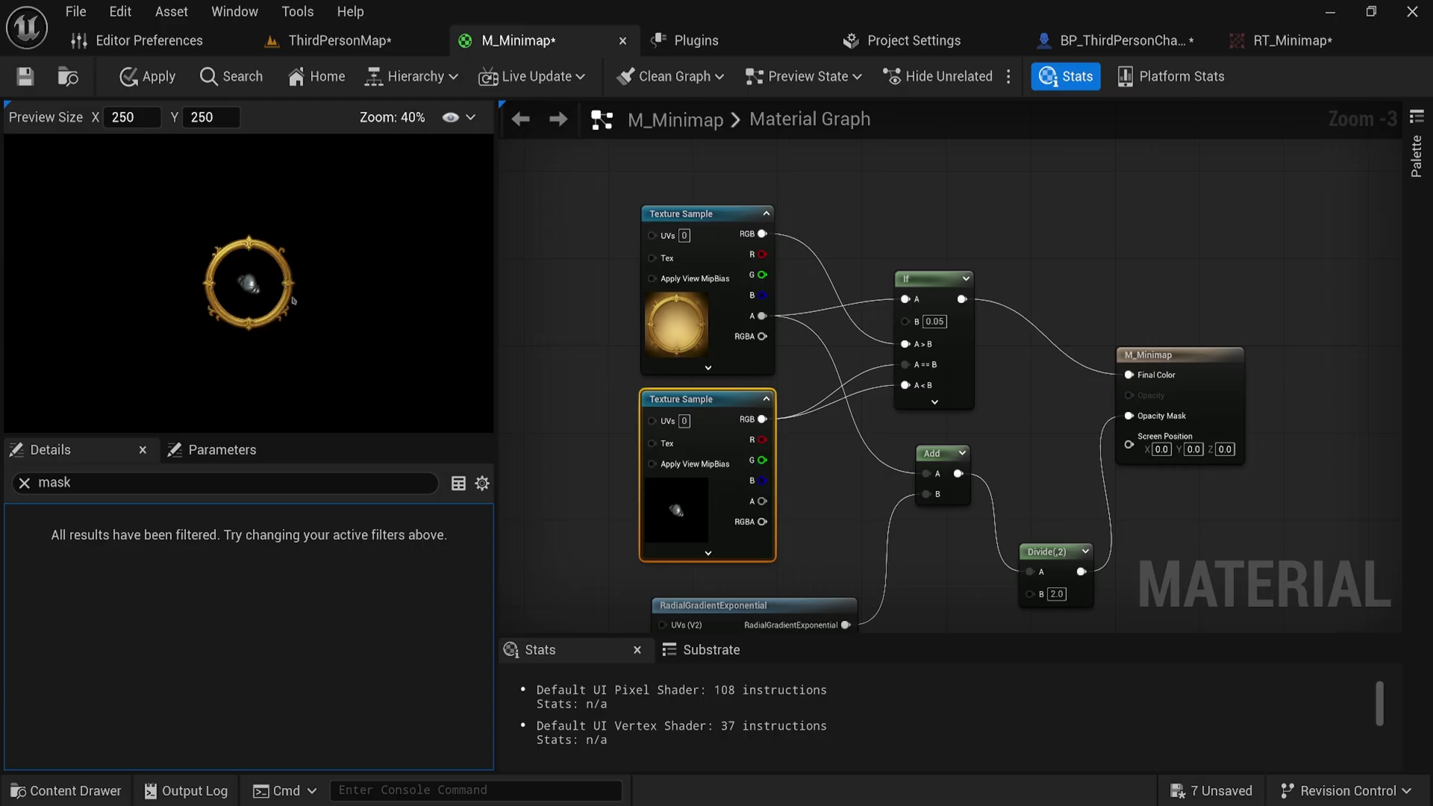
click(147, 76)
Step: Place the Divide node directly beside the Add node, level with it, and apply the material again
scroll(893, 483, down, 2)
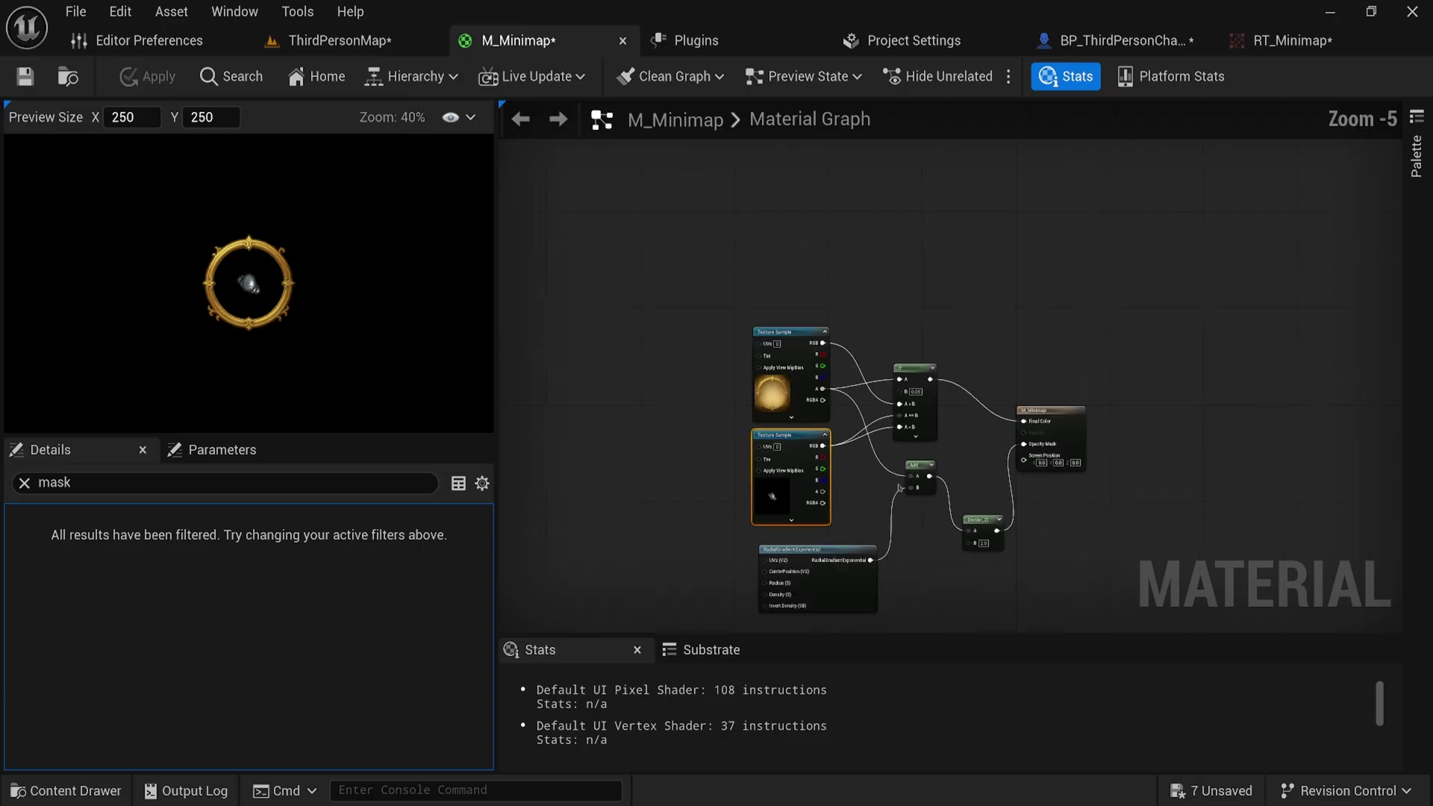
scroll(986, 529, up, 2)
right_drag(986, 529, 911, 390)
drag(912, 379, 914, 368)
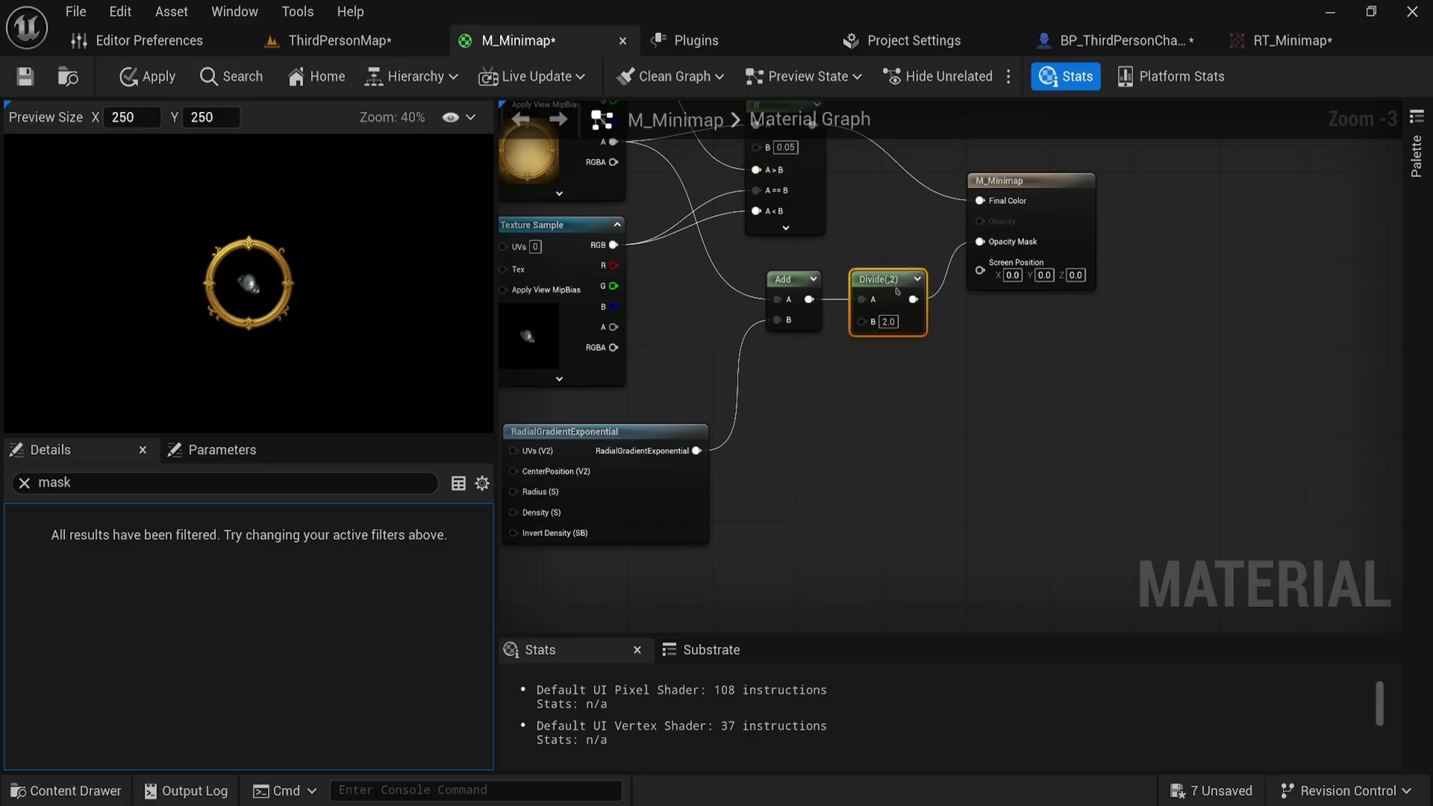
scroll(970, 500, down, 2)
scroll(1067, 533, up, 1)
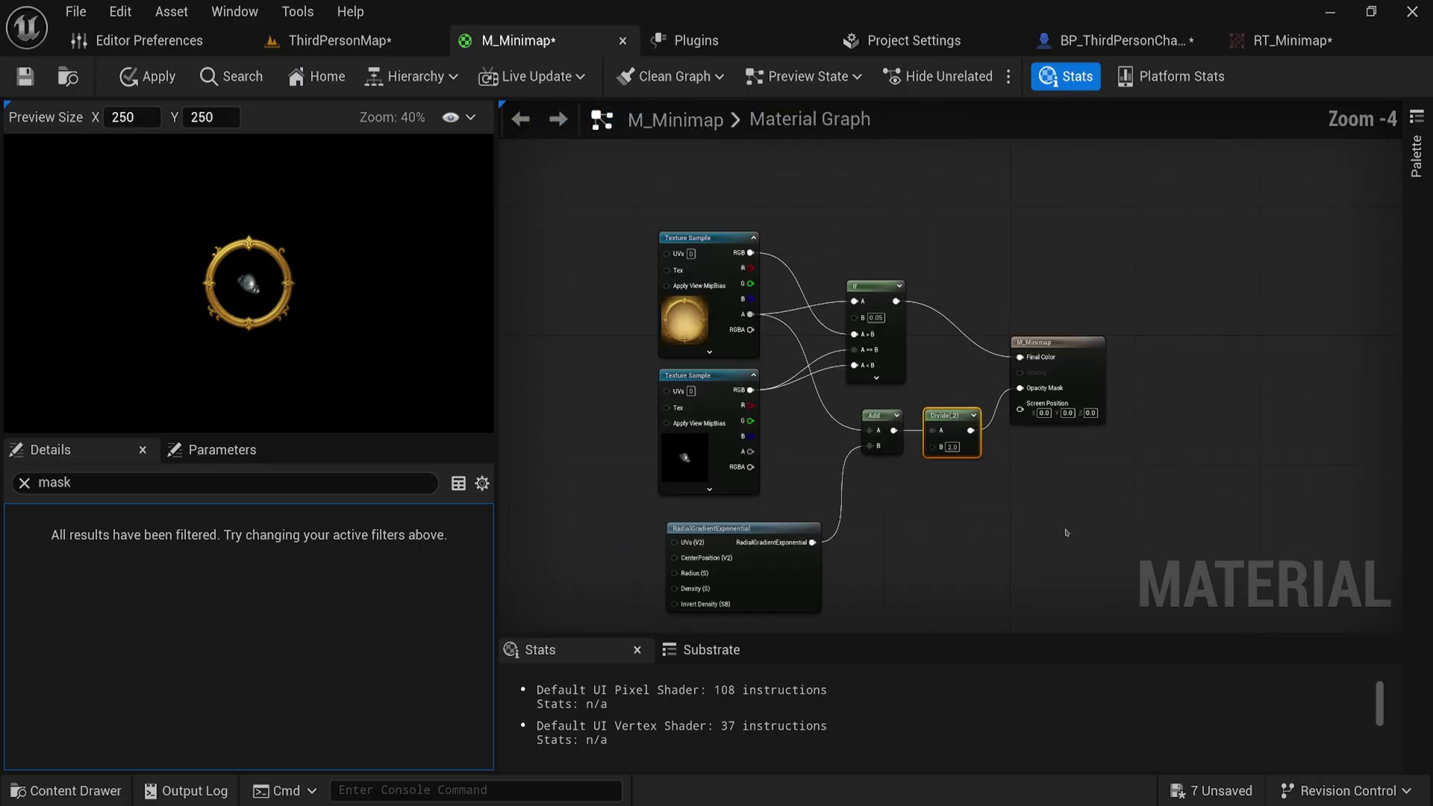
scroll(971, 527, up, 1)
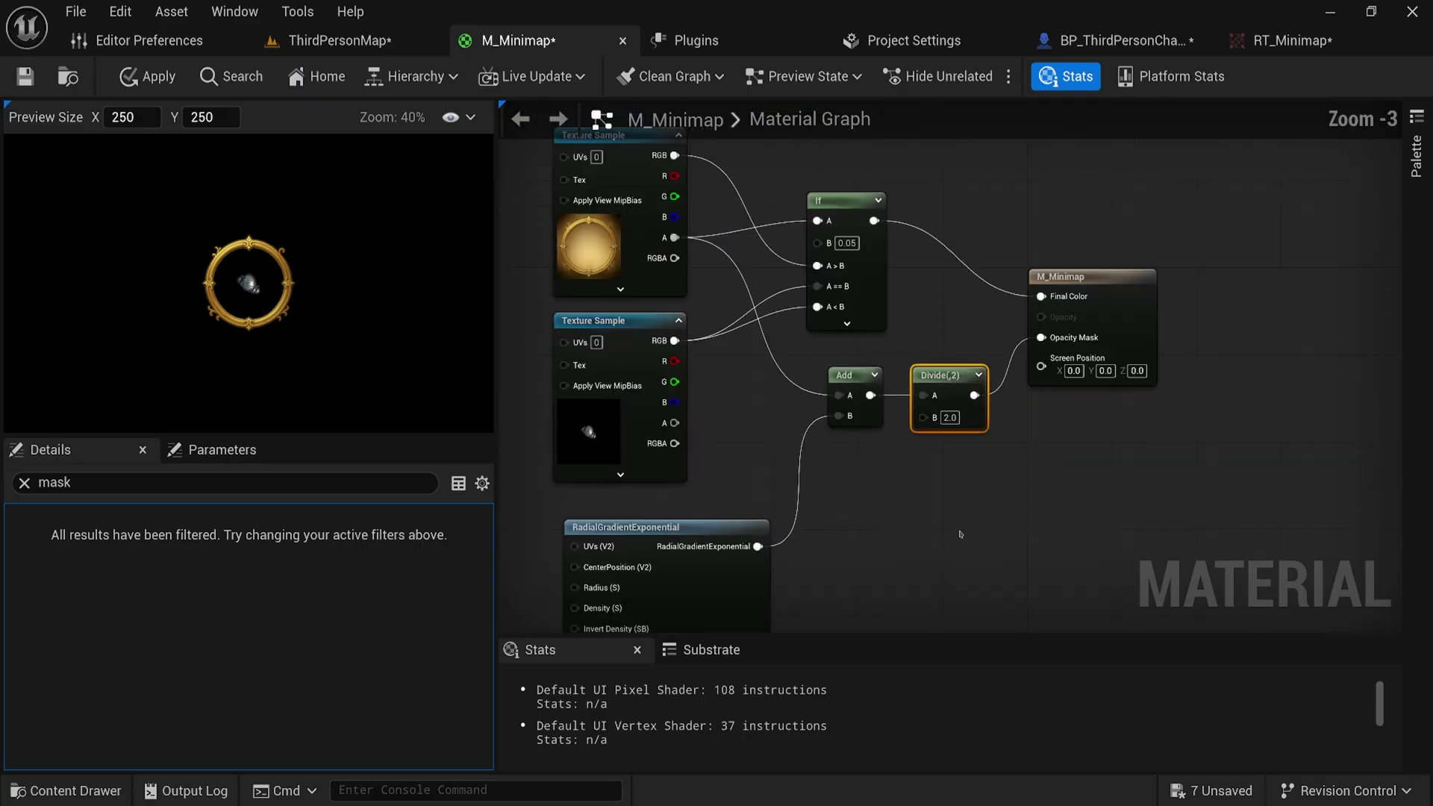
click(144, 81)
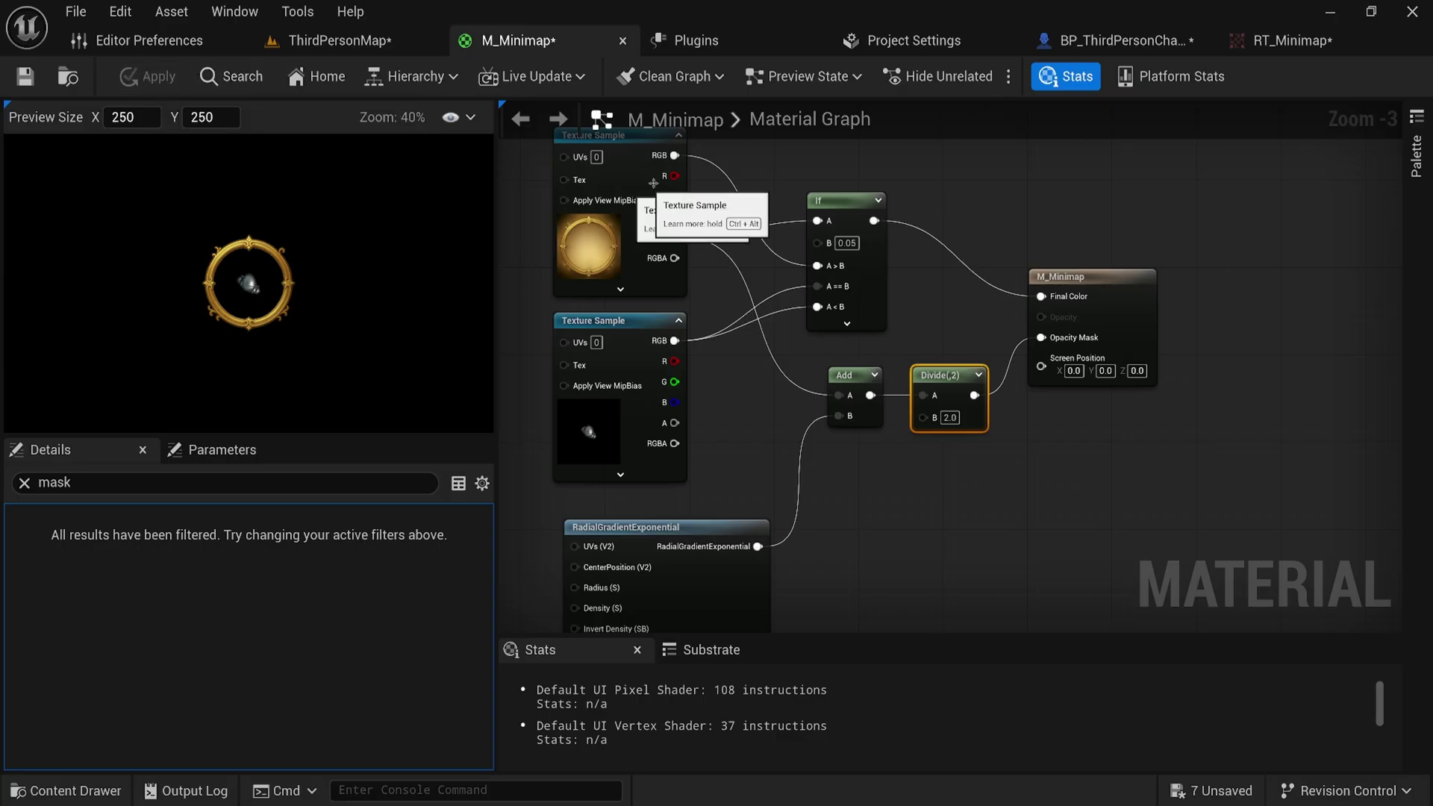
Step: Create a Widget Blueprint named WBP_MinimapHud in the project's Content folder and open it
click(368, 40)
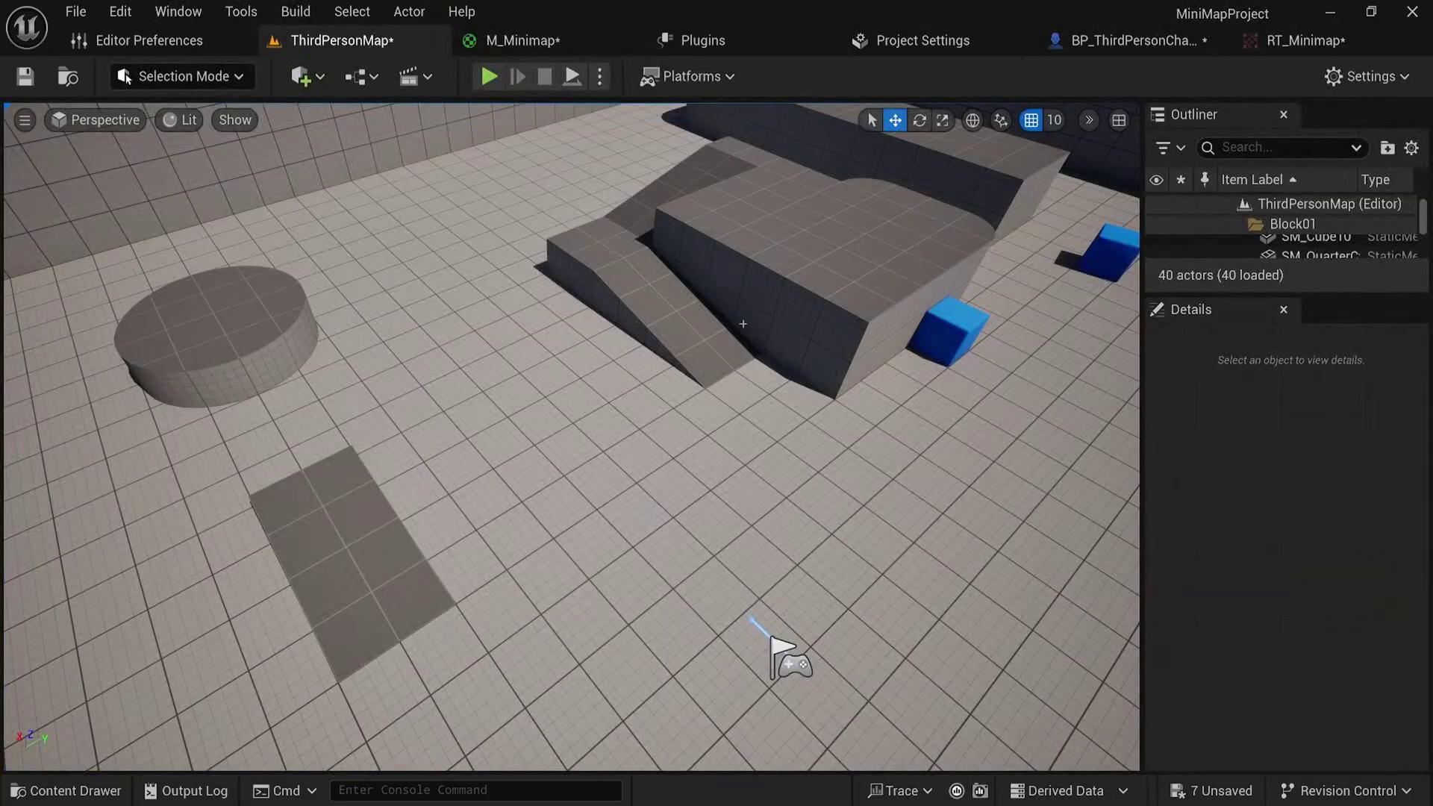
key(ctrl+space)
click(644, 586)
right_click(640, 598)
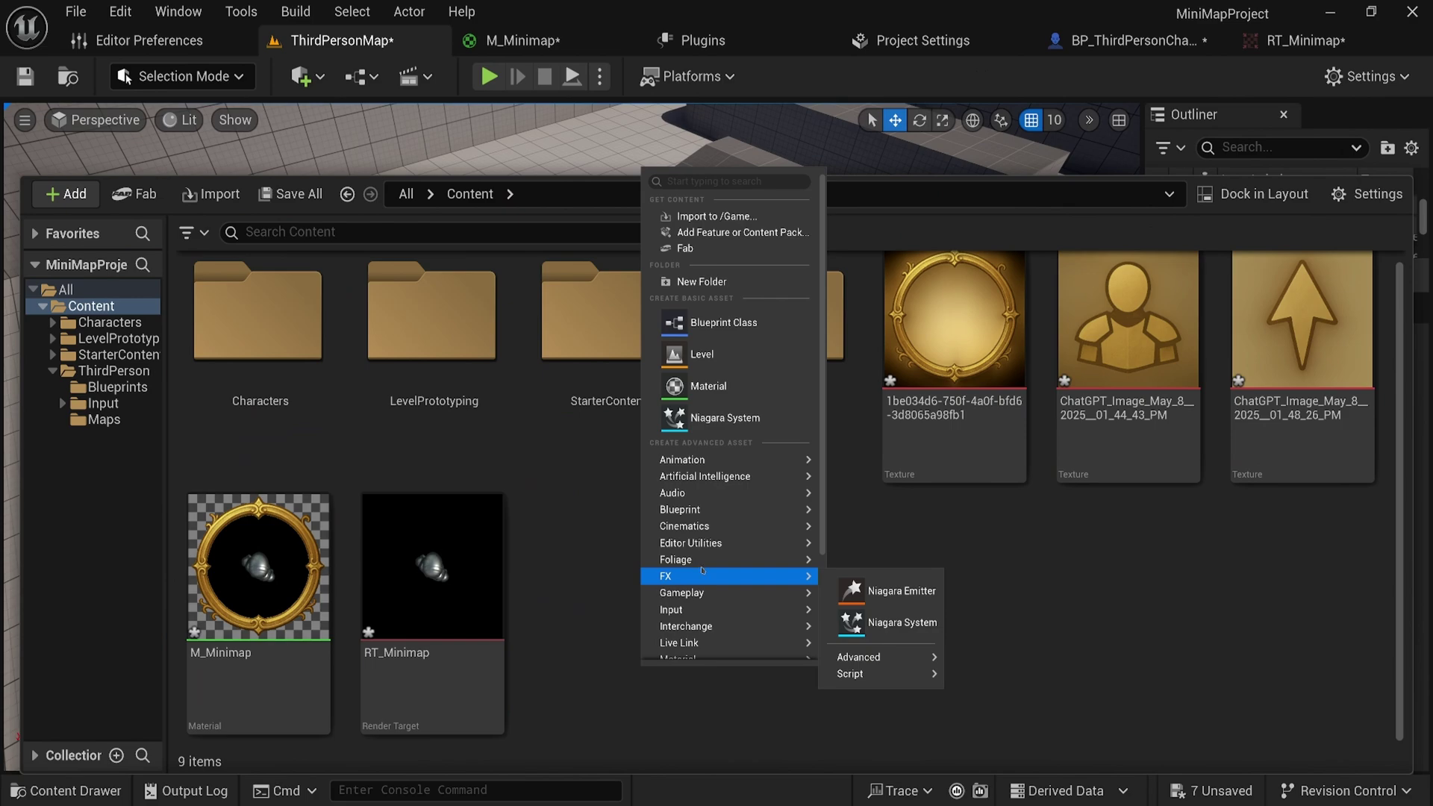
scroll(702, 571, down, 3)
mouse_move(717, 634)
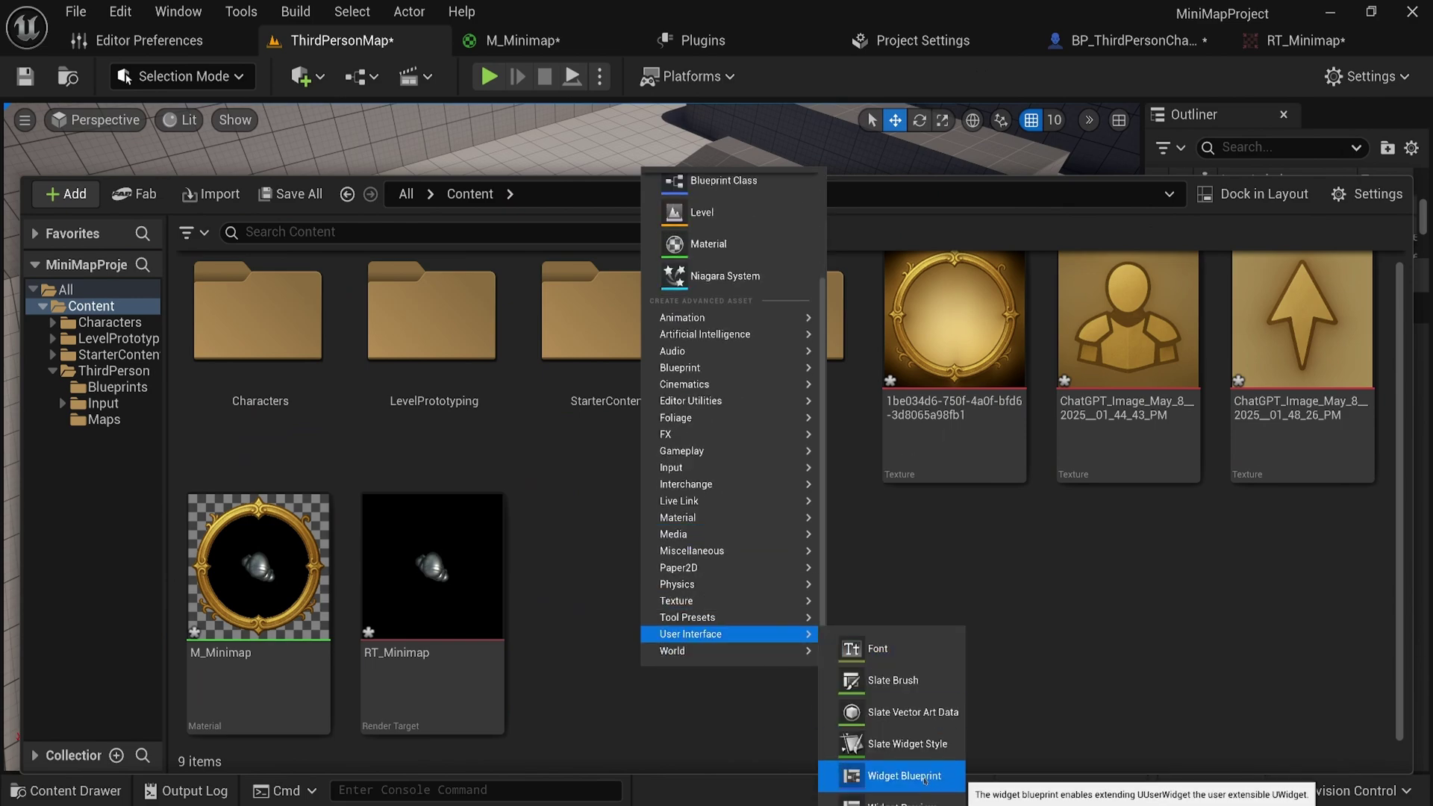
click(924, 777)
click(612, 347)
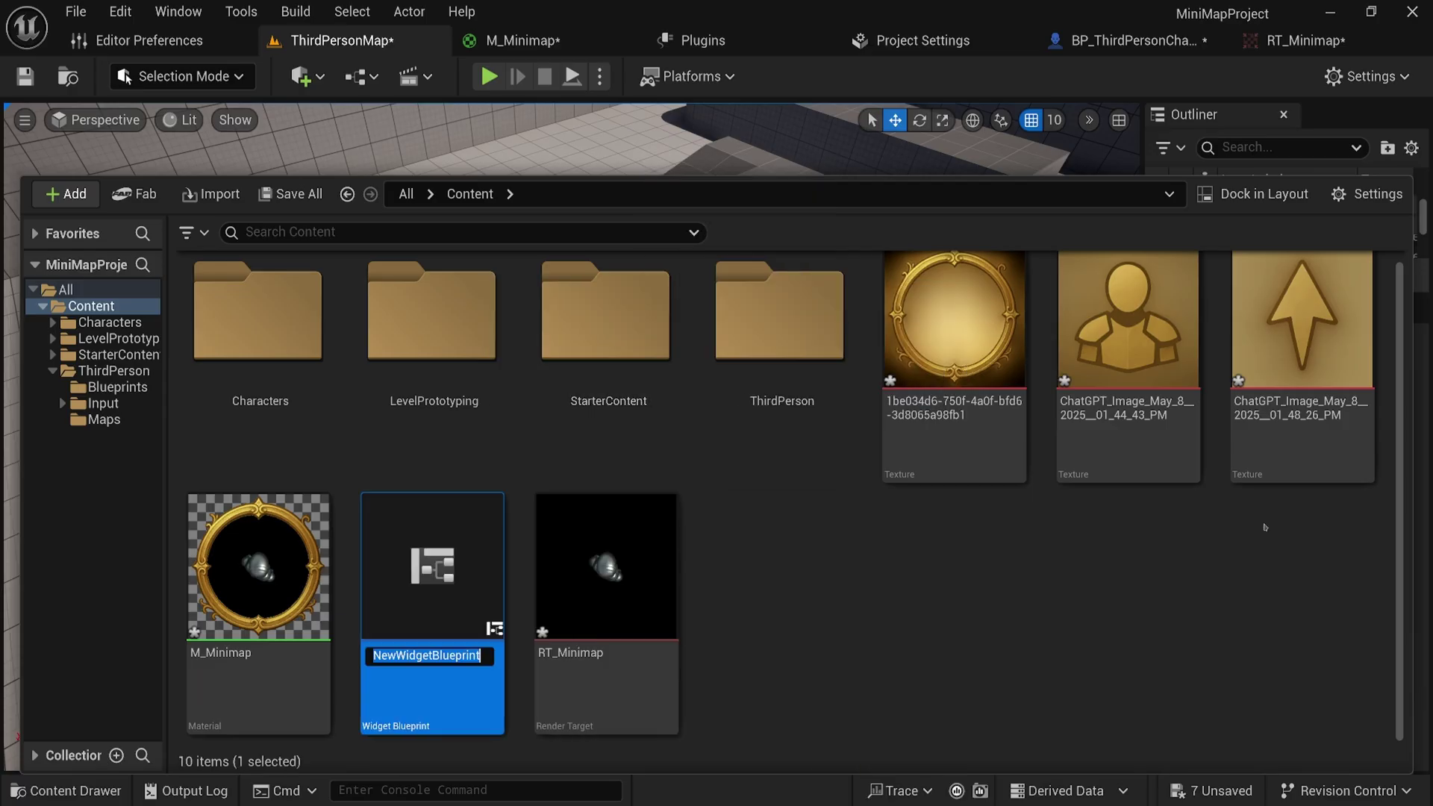
text(WBP_M)
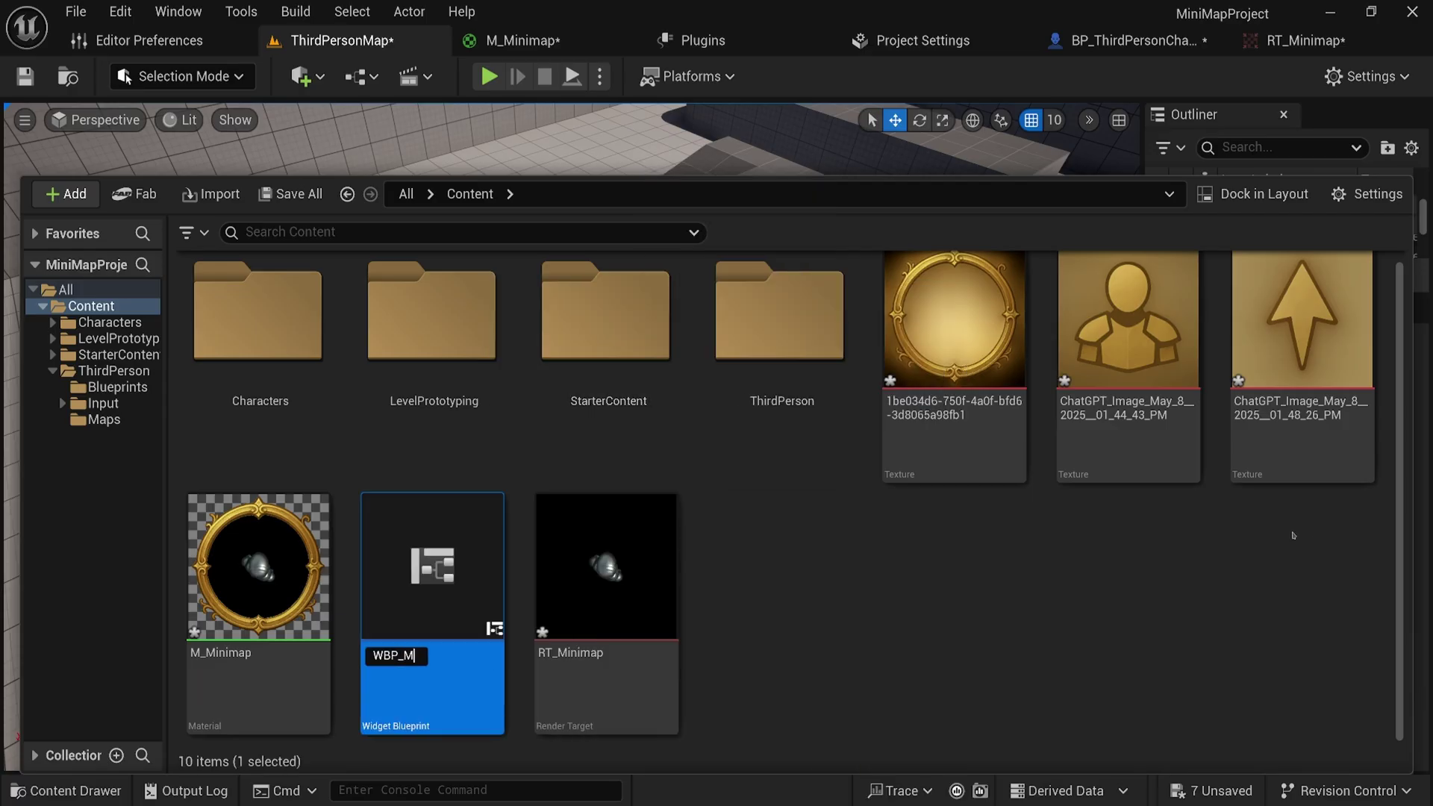
text(inimapHud)
key(Return)
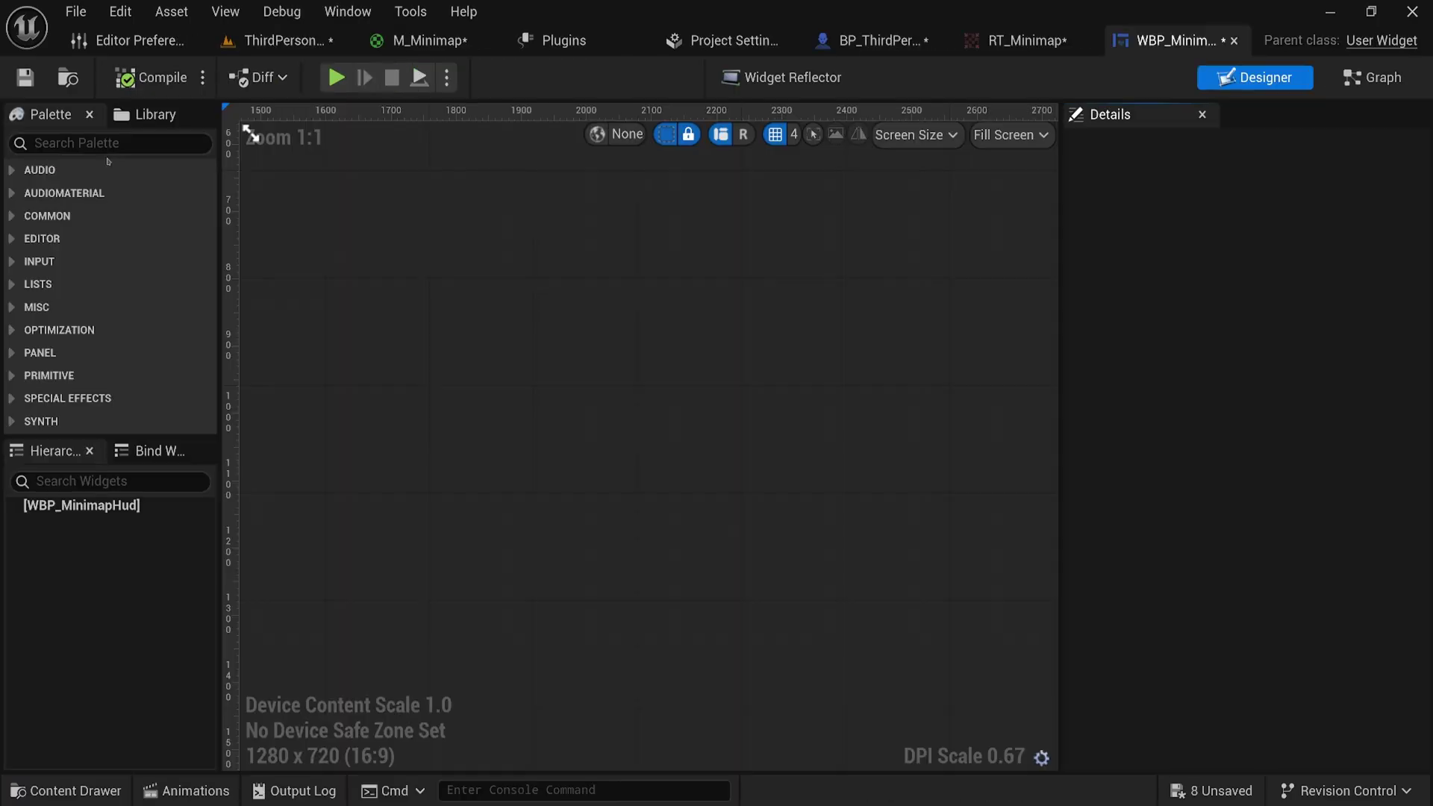
Step: Add a Canvas Panel to the widget and place an Image on it at about X 1252, Y 632
text(canvas)
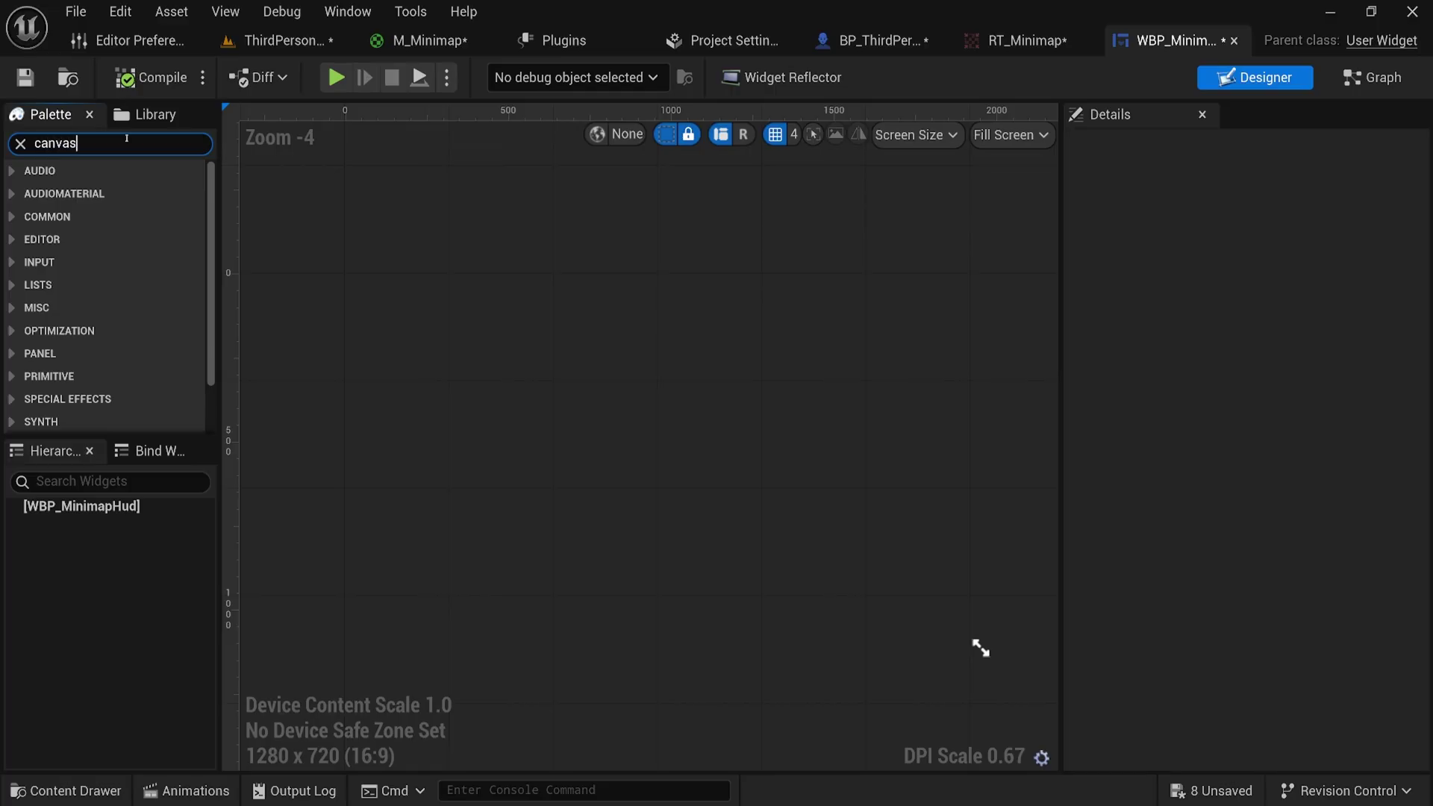
drag(97, 192, 663, 470)
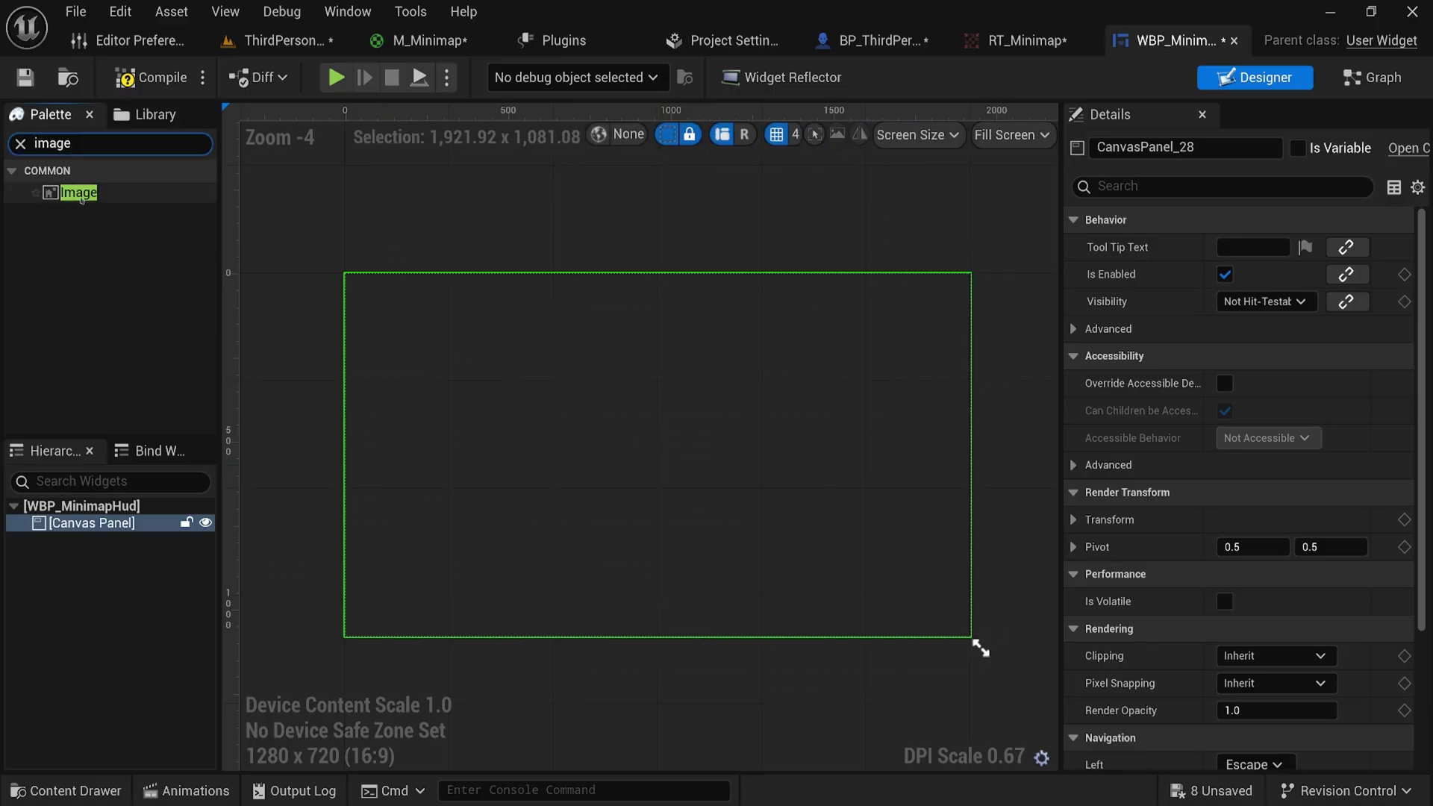
drag(64, 193, 748, 479)
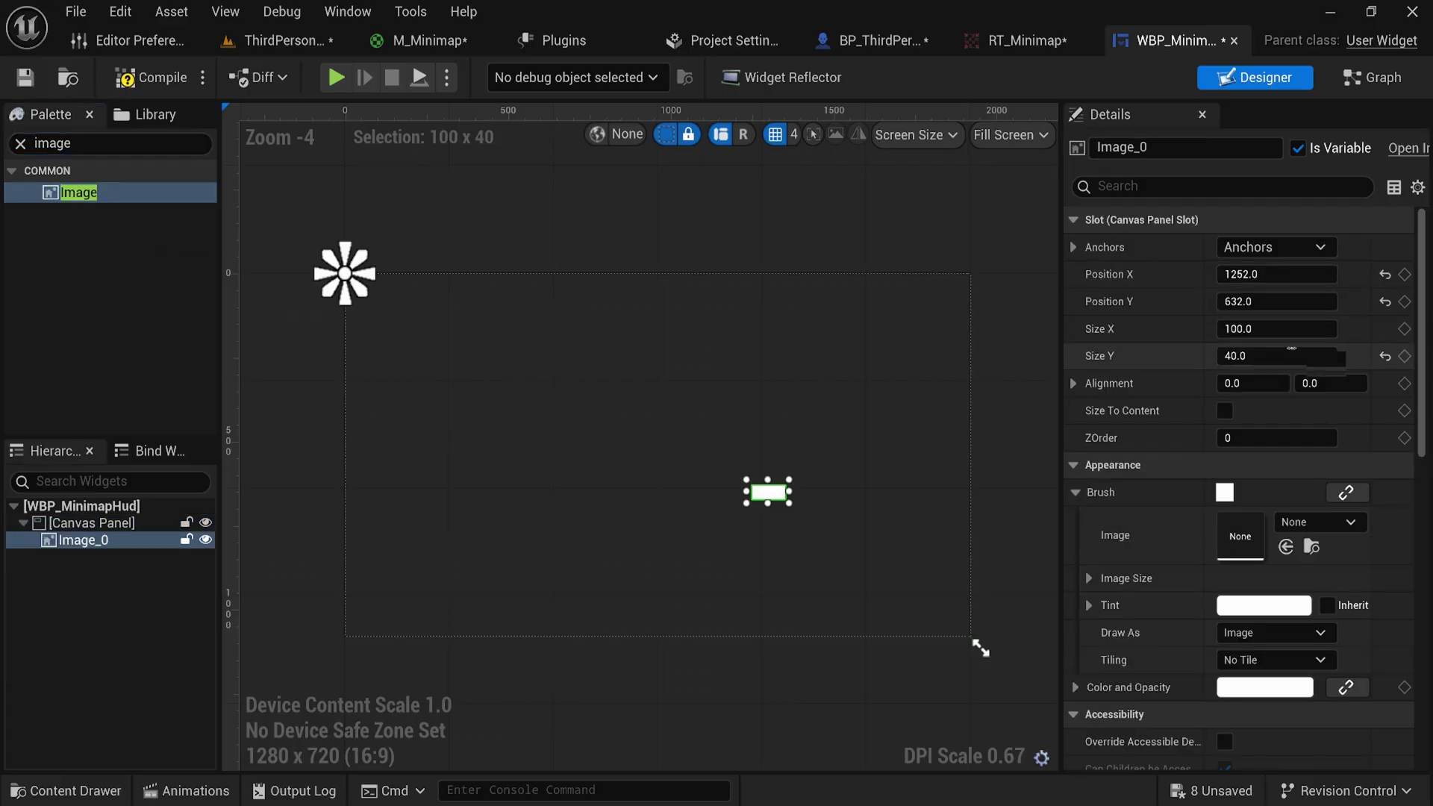
Step: Set the image's Size X and Size Y to 256
click(1258, 329)
text(256)
key(Tab)
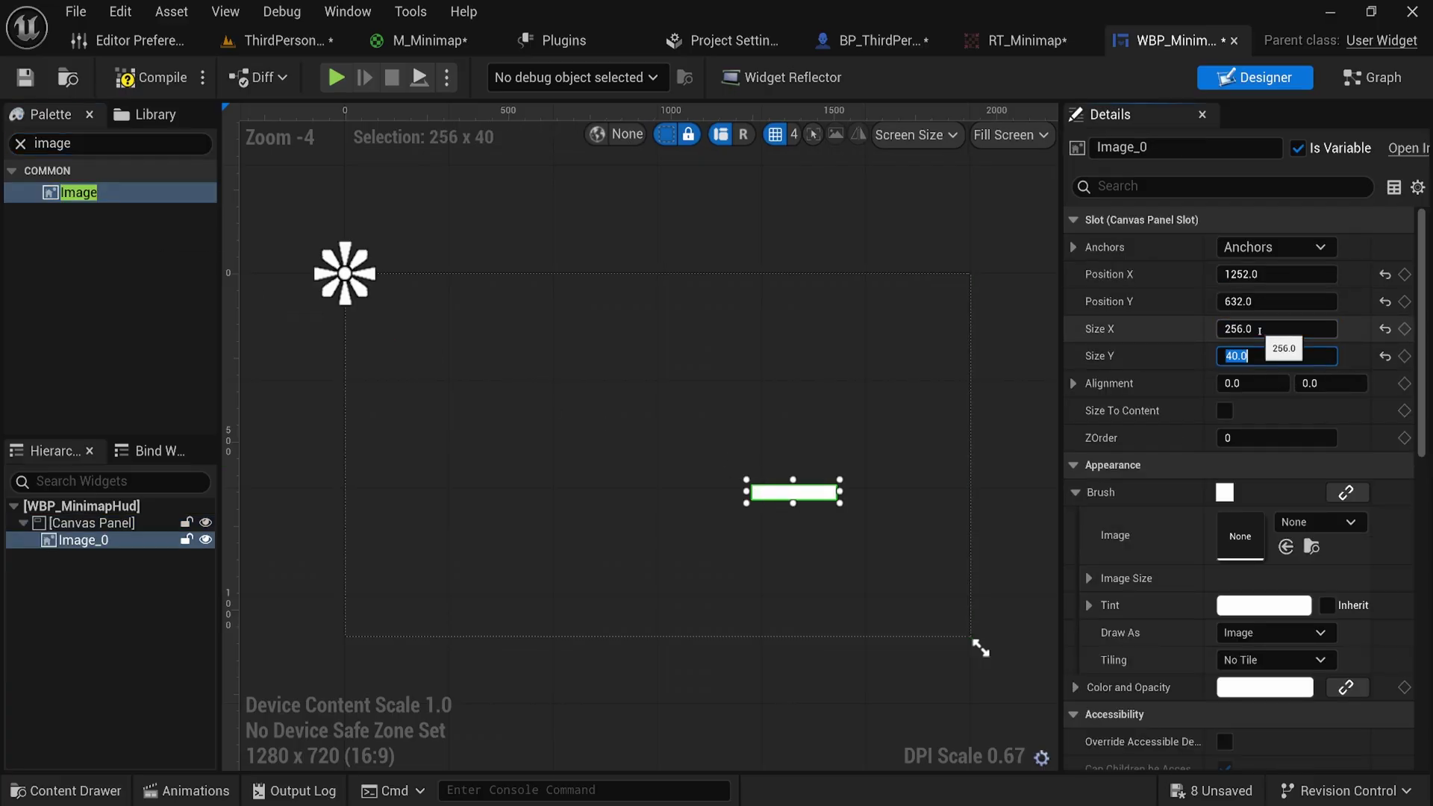
text(256)
key(Return)
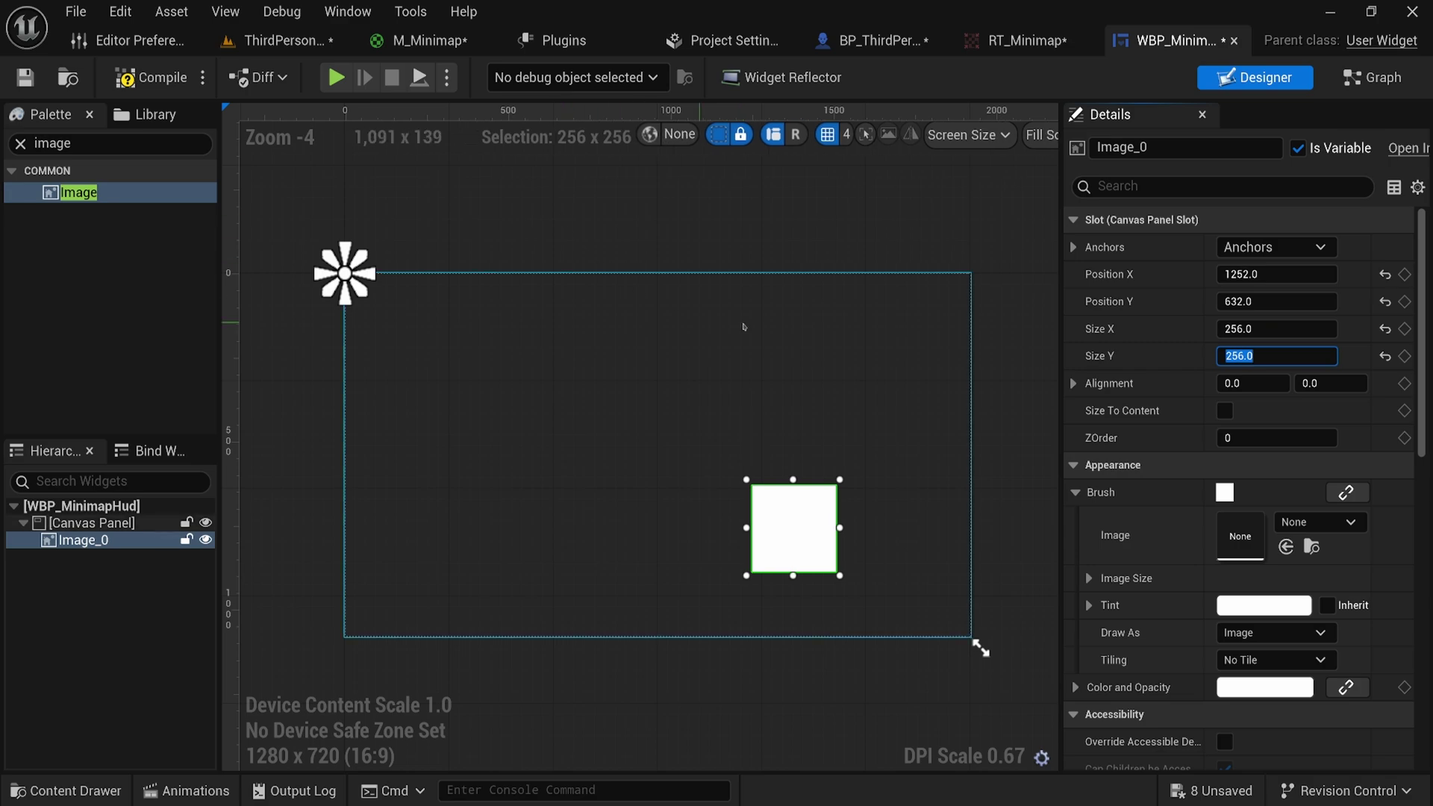
Step: Move the image near the canvas's lower-right corner, to about X 1556, Y 756
click(786, 455)
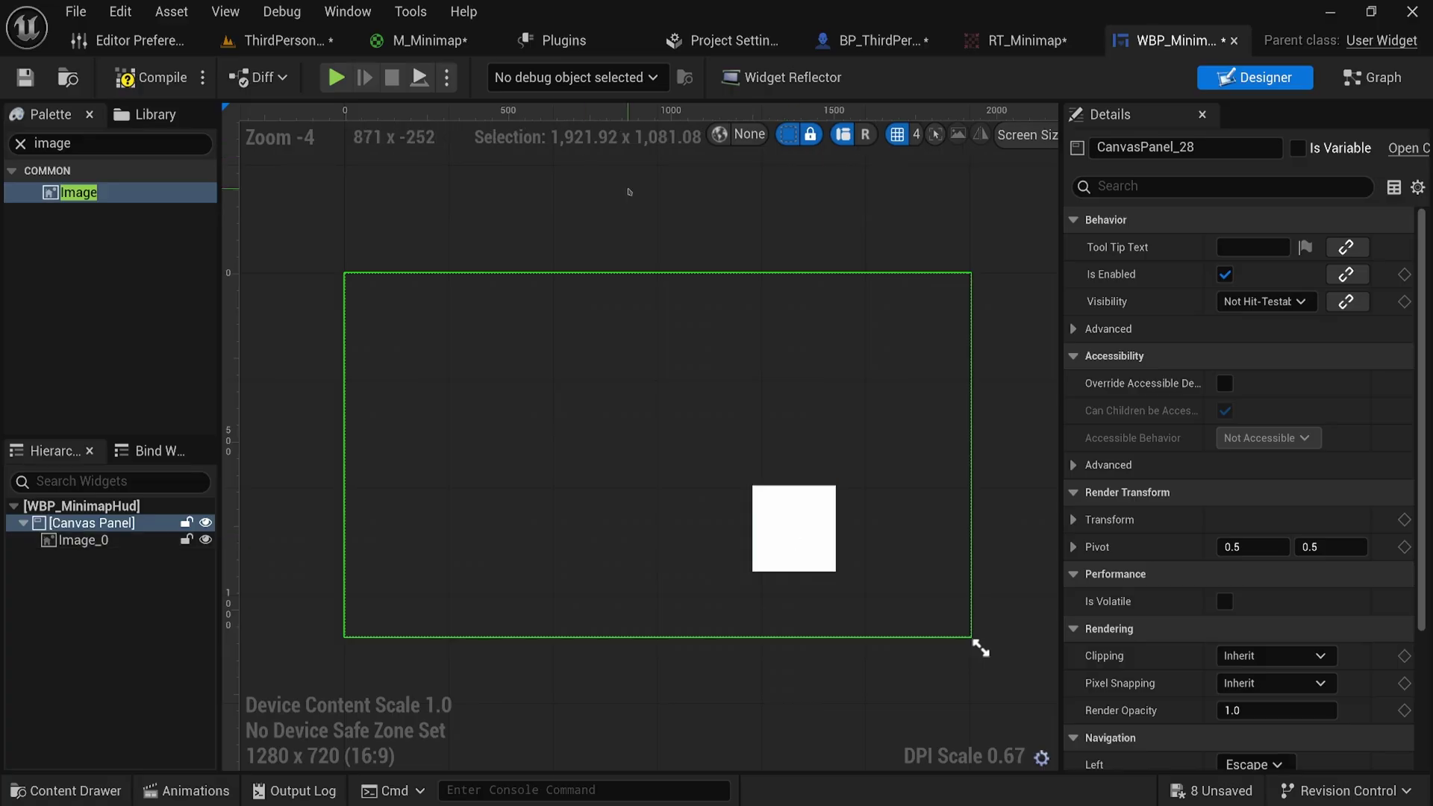
click(796, 548)
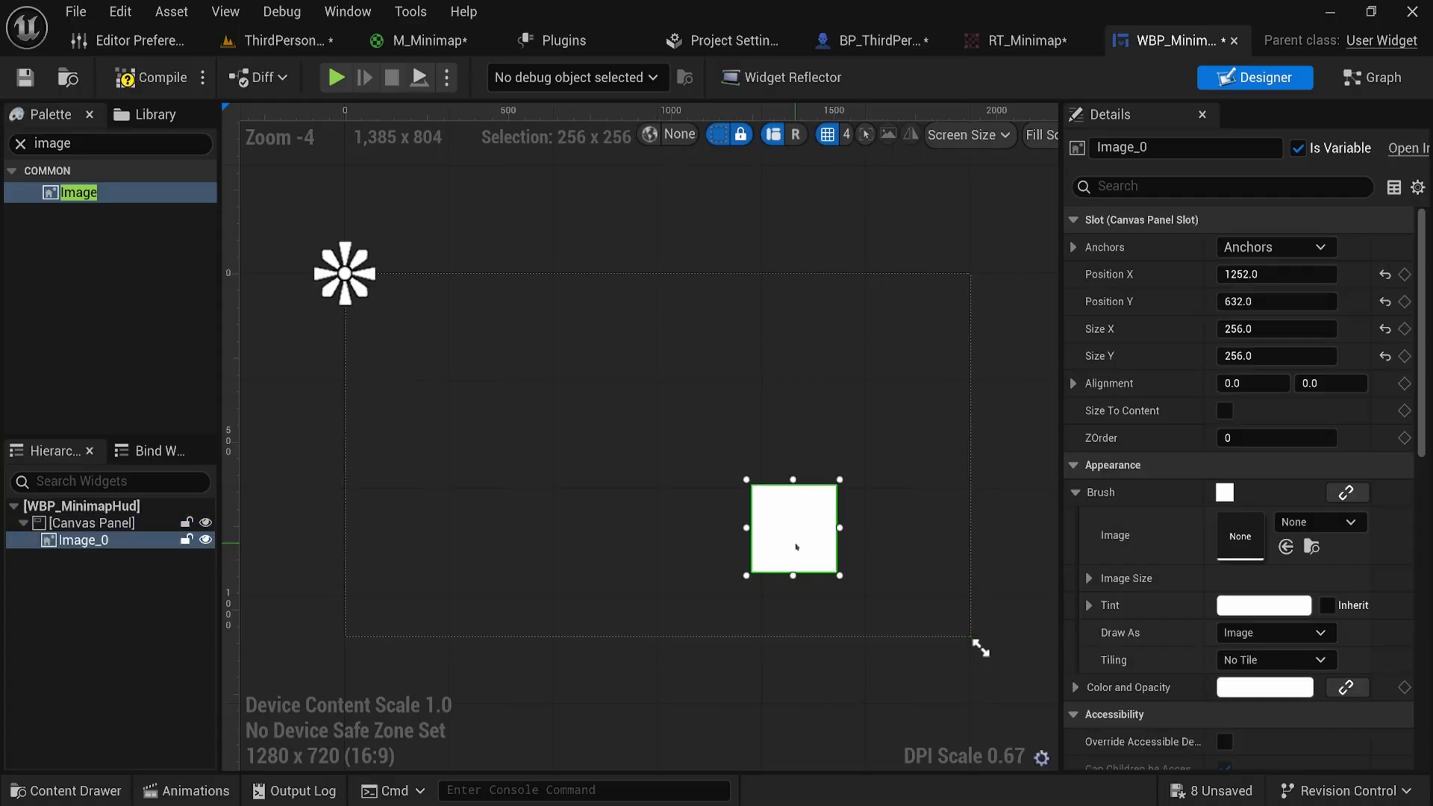
drag(796, 547, 896, 589)
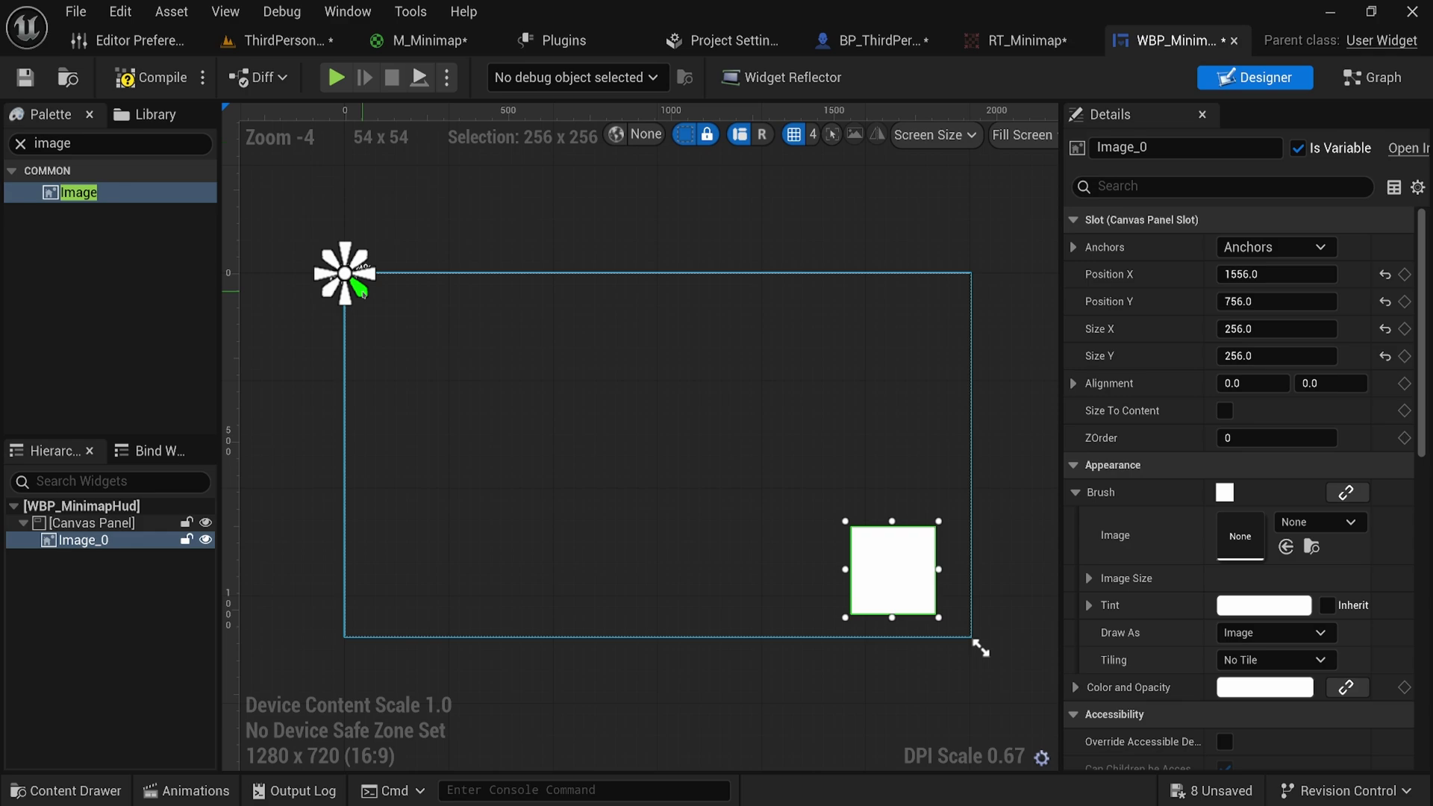
Step: Spread the minimap image's anchors from the canvas's upper-left corner to the four corners of the image
click(1028, 40)
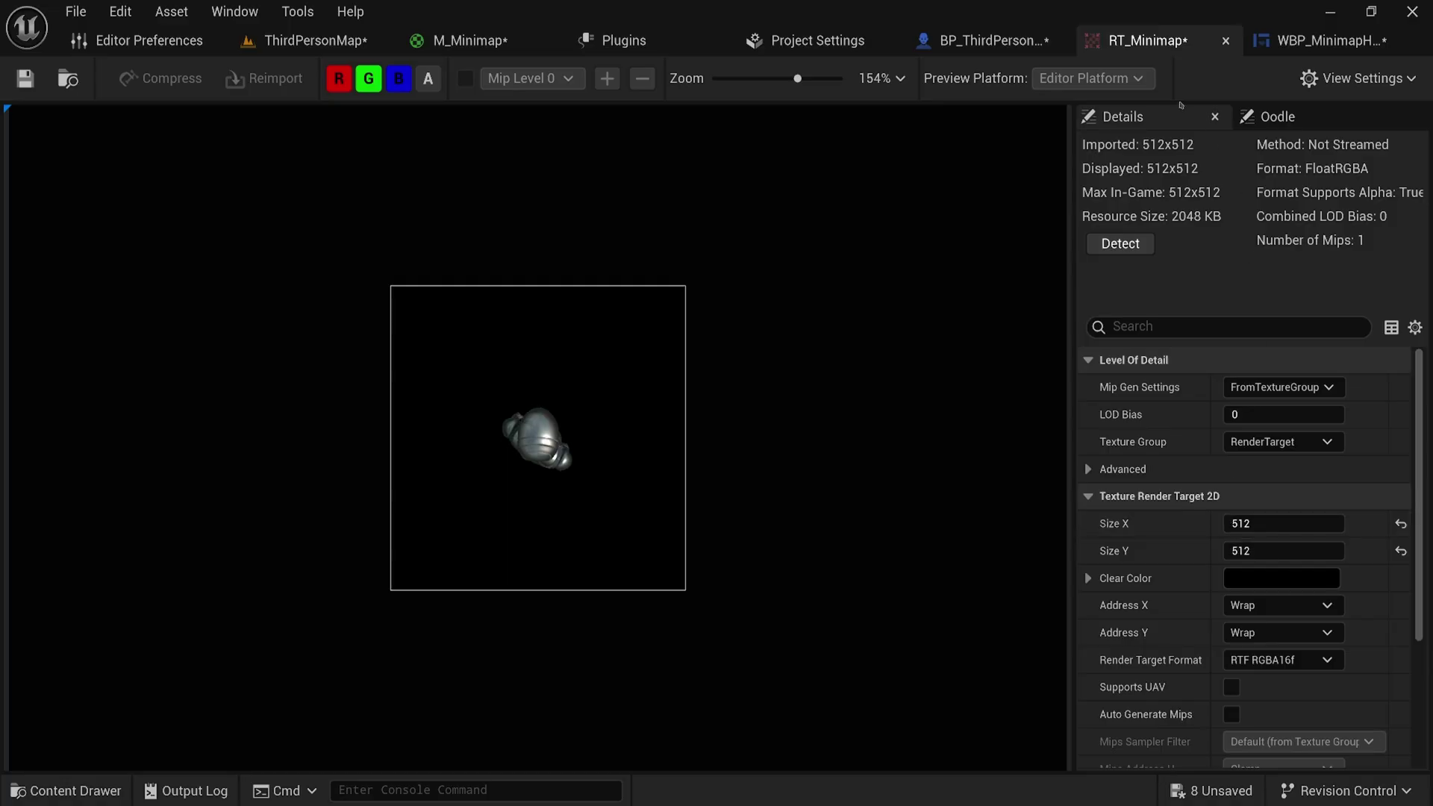
click(1318, 40)
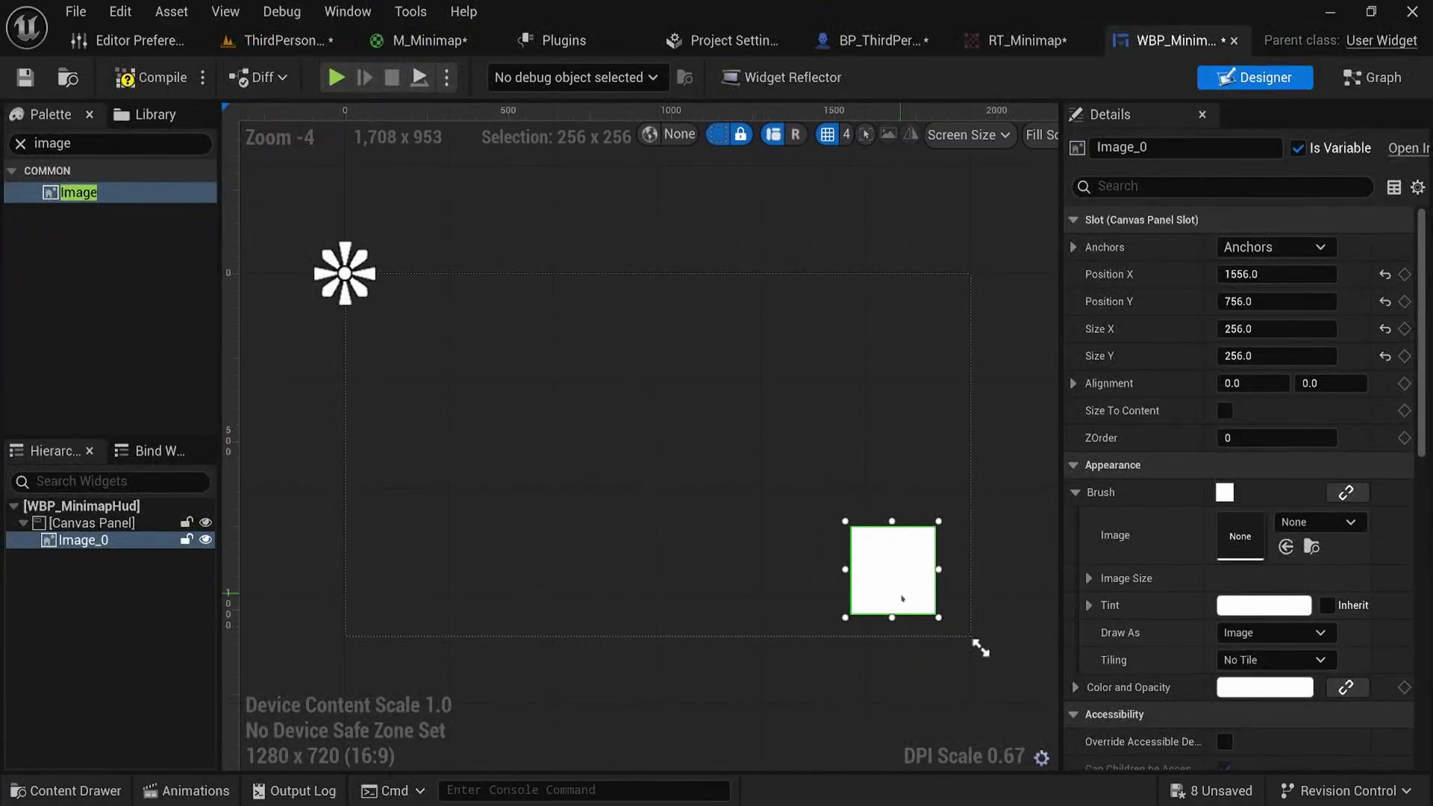
drag(368, 299, 963, 631)
drag(333, 259, 836, 513)
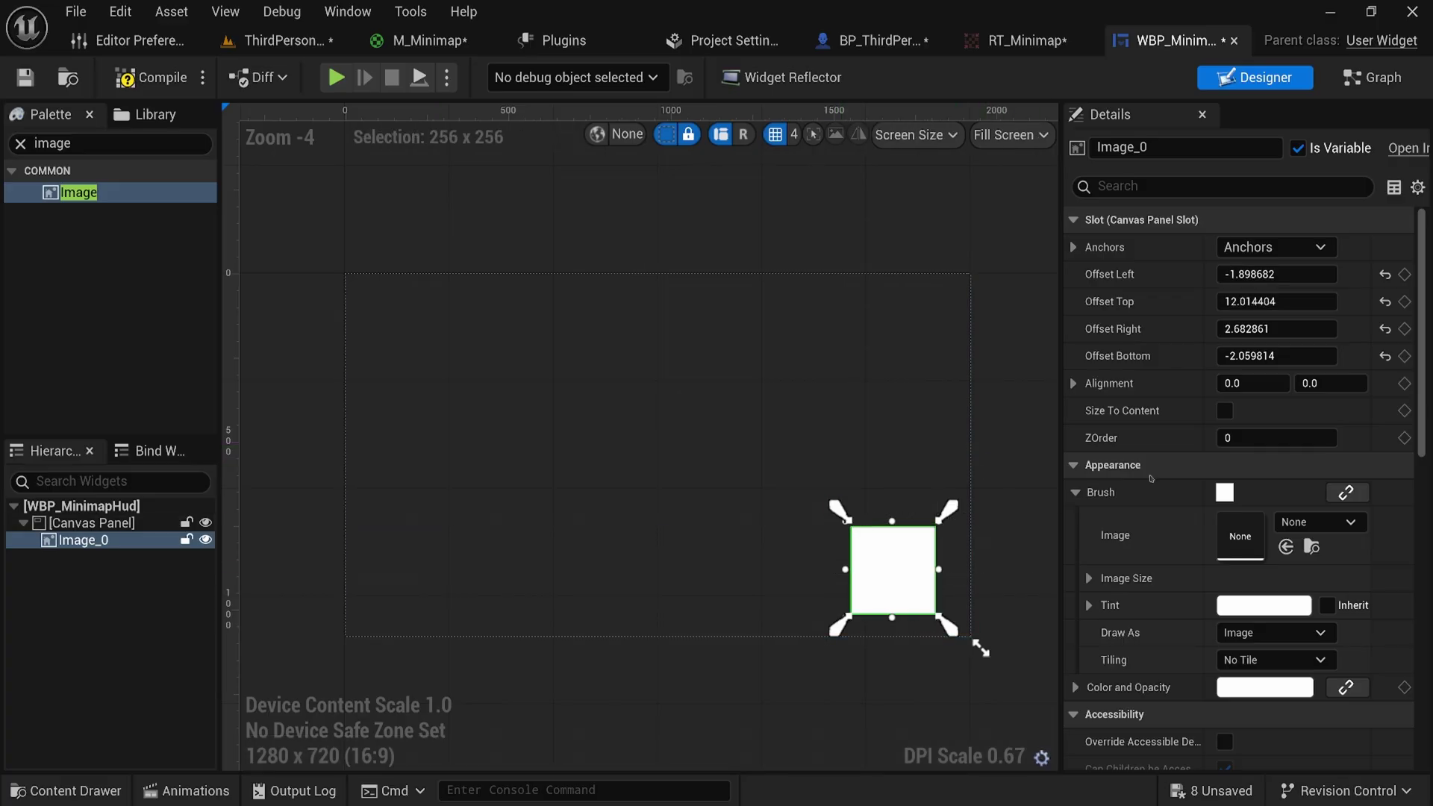
Step: Assign the M_Minimap material as the image's brush and compile the widget
click(1319, 524)
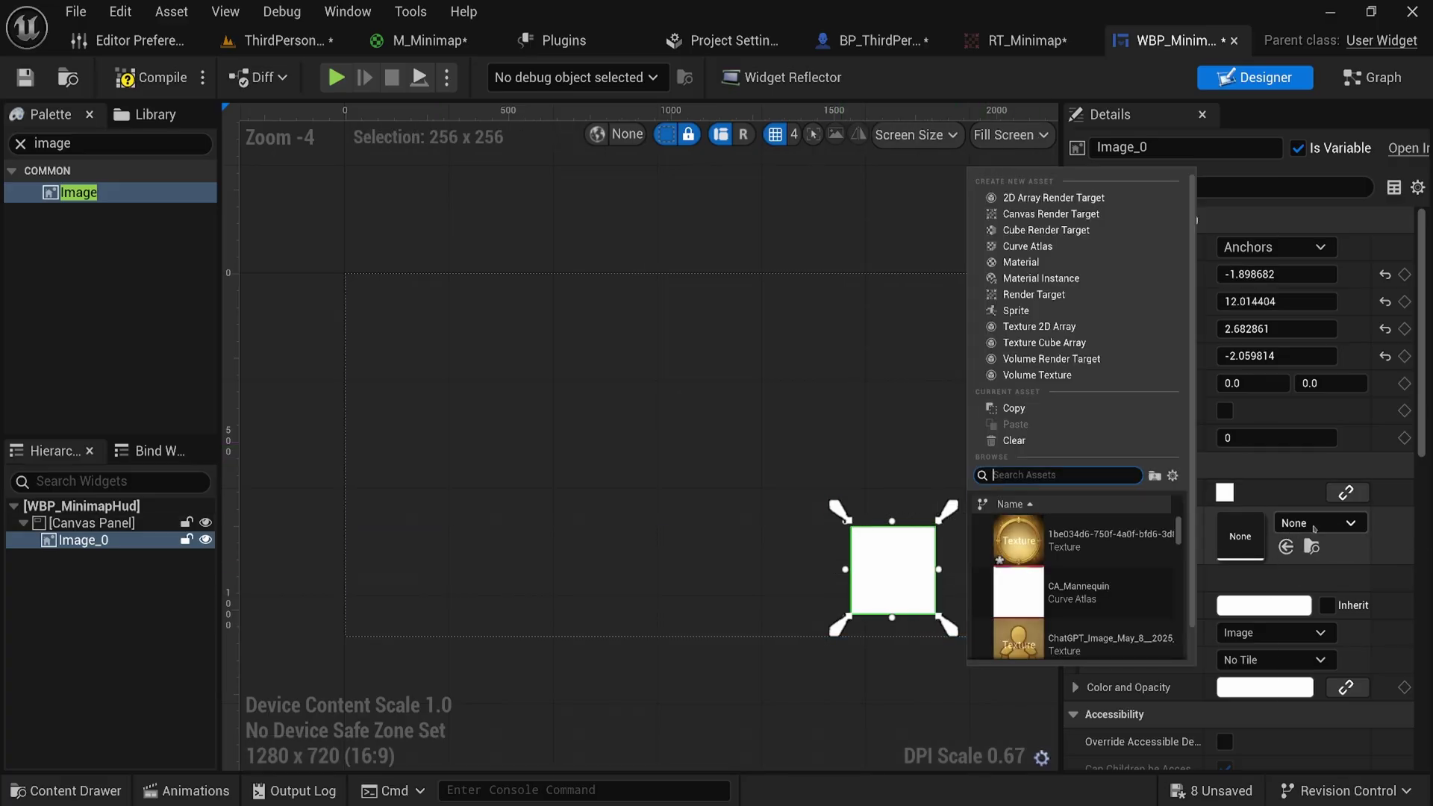
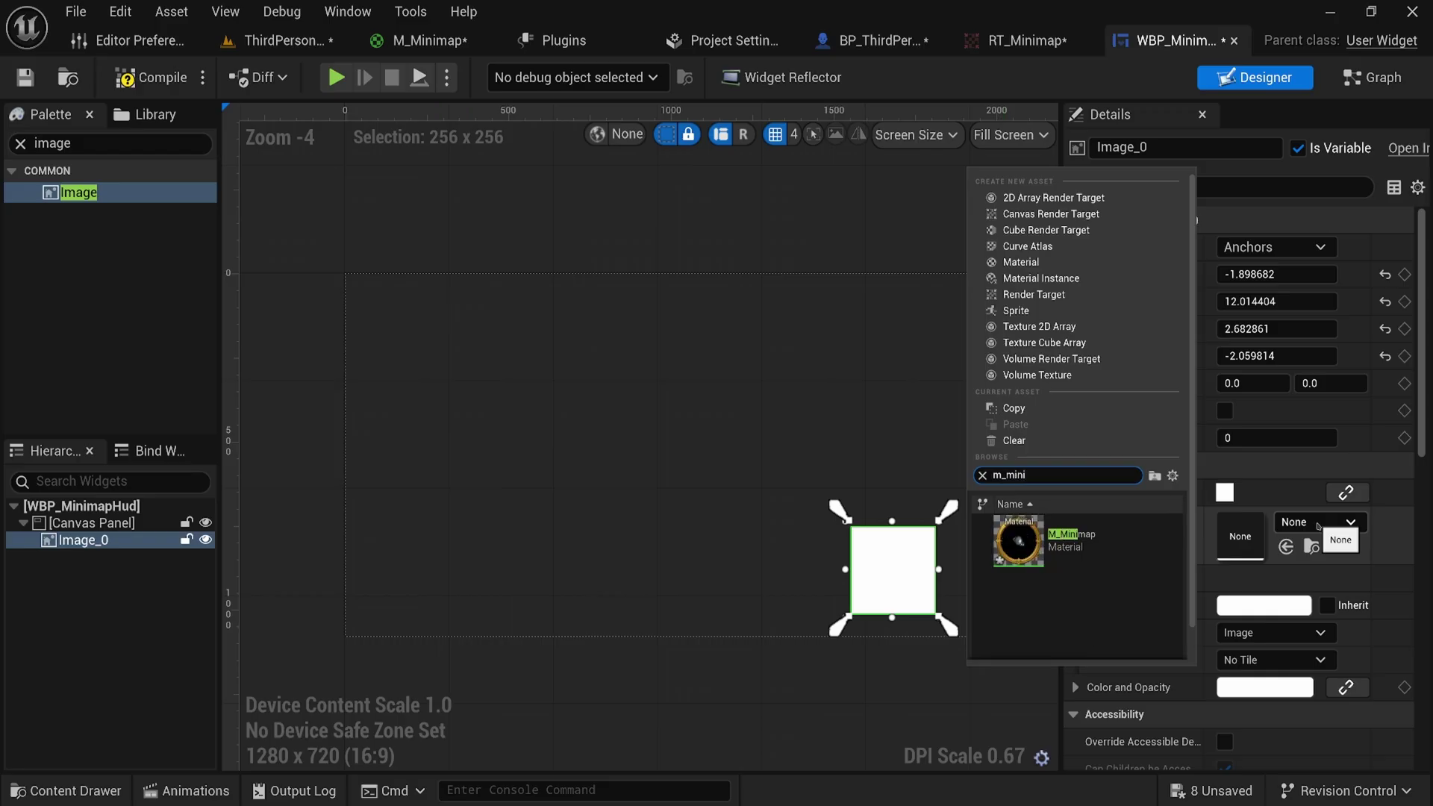
click(1019, 538)
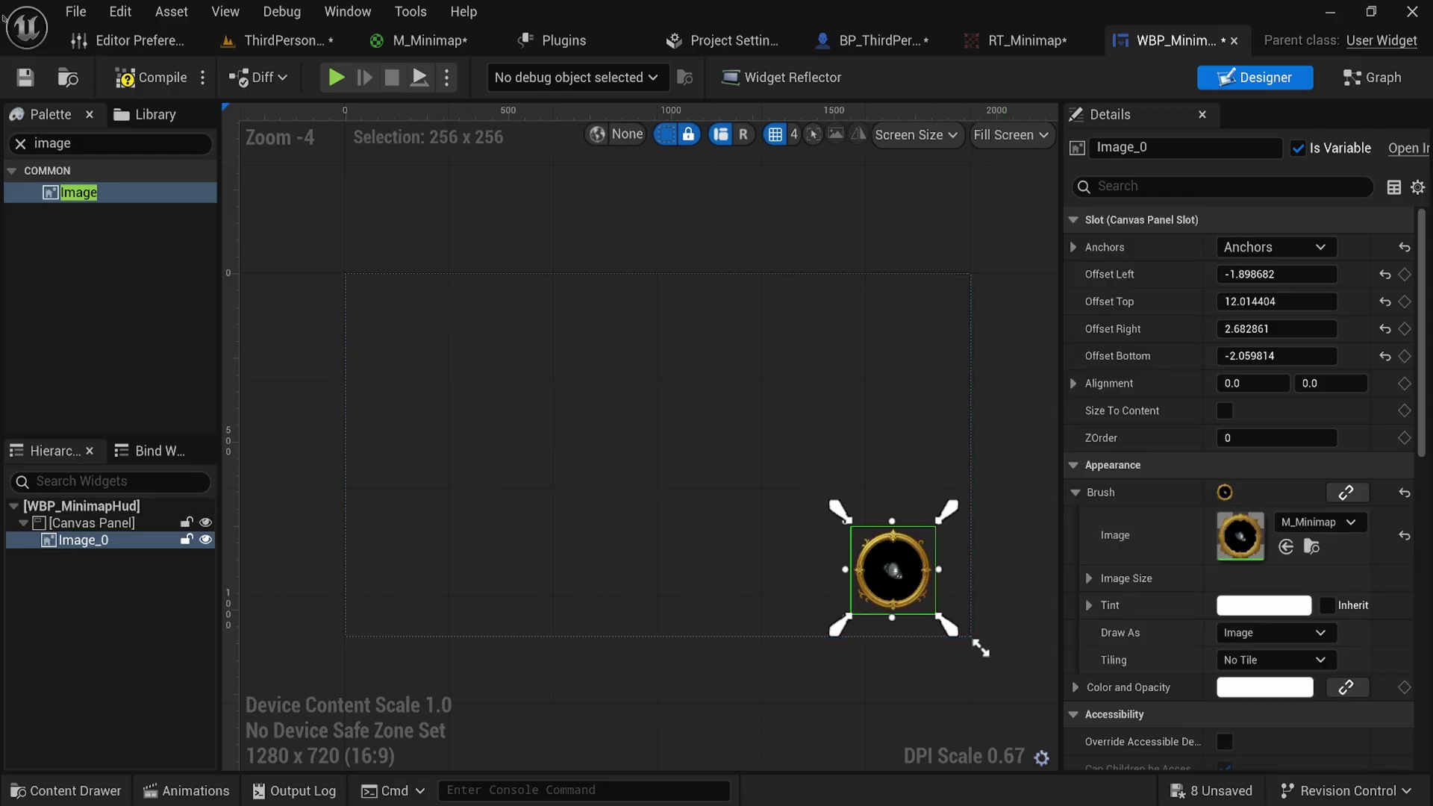
click(151, 76)
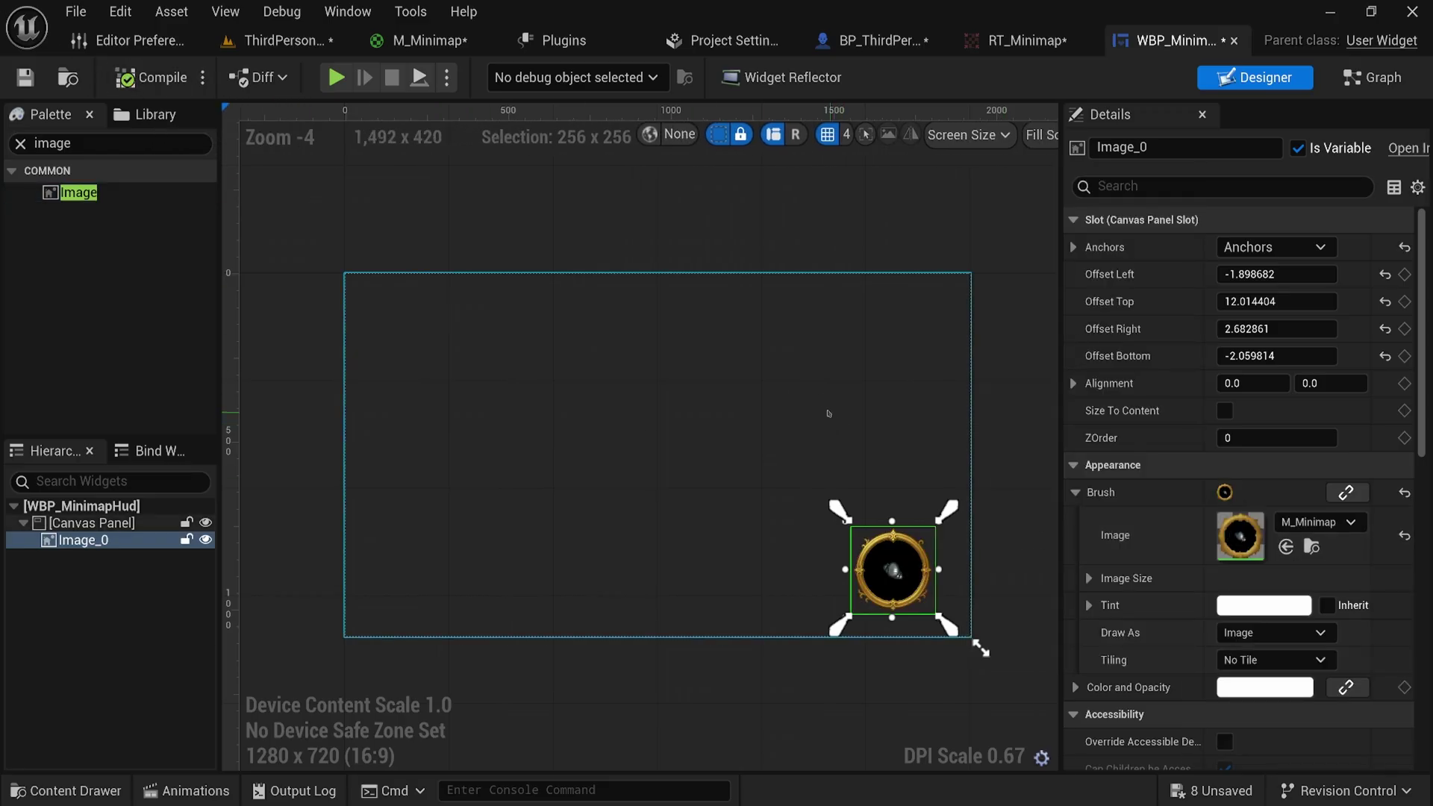
Step: Add an Event BeginPlay node to the event graph of BP_ThirdPersonCharacter, above the Add Input Mapping section
click(902, 43)
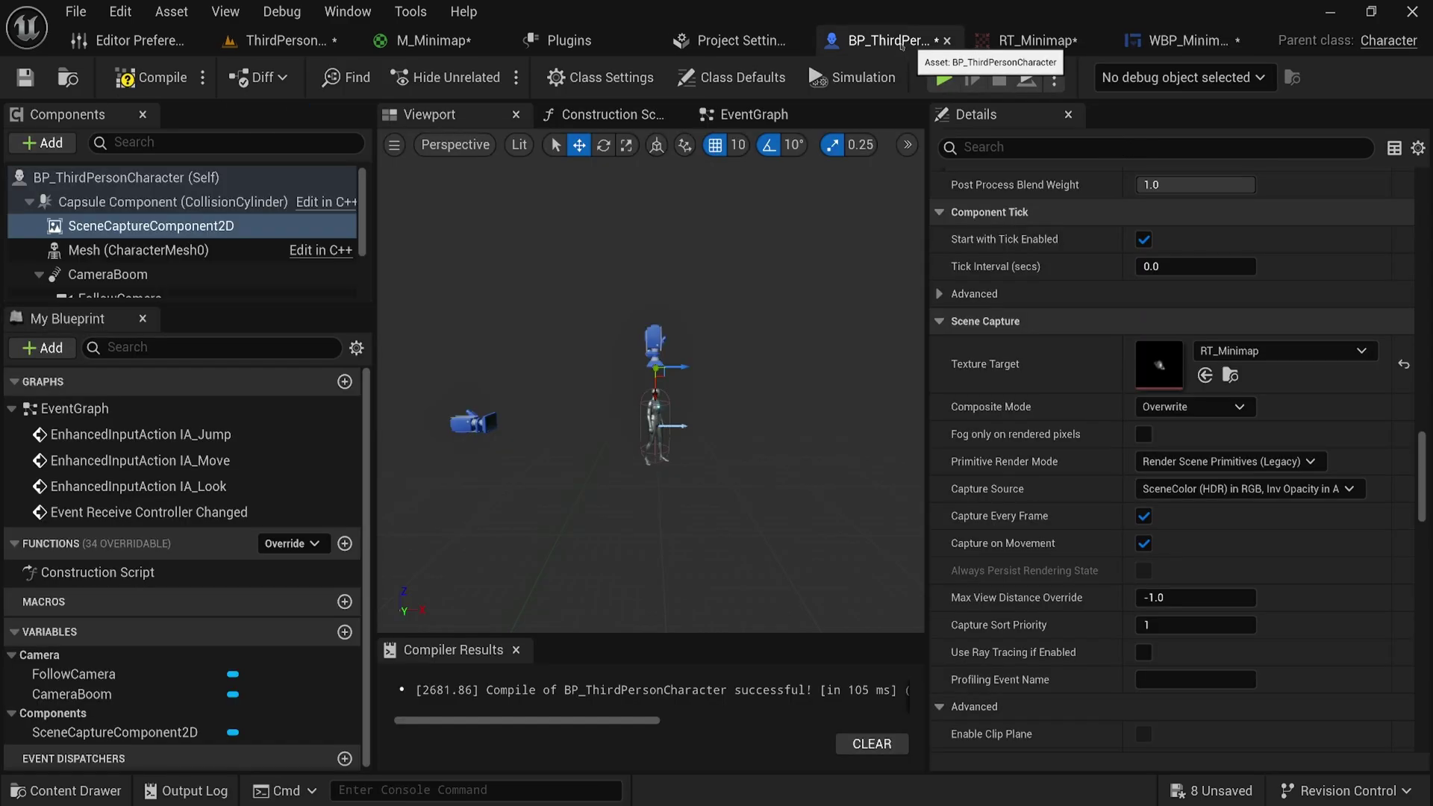
click(744, 114)
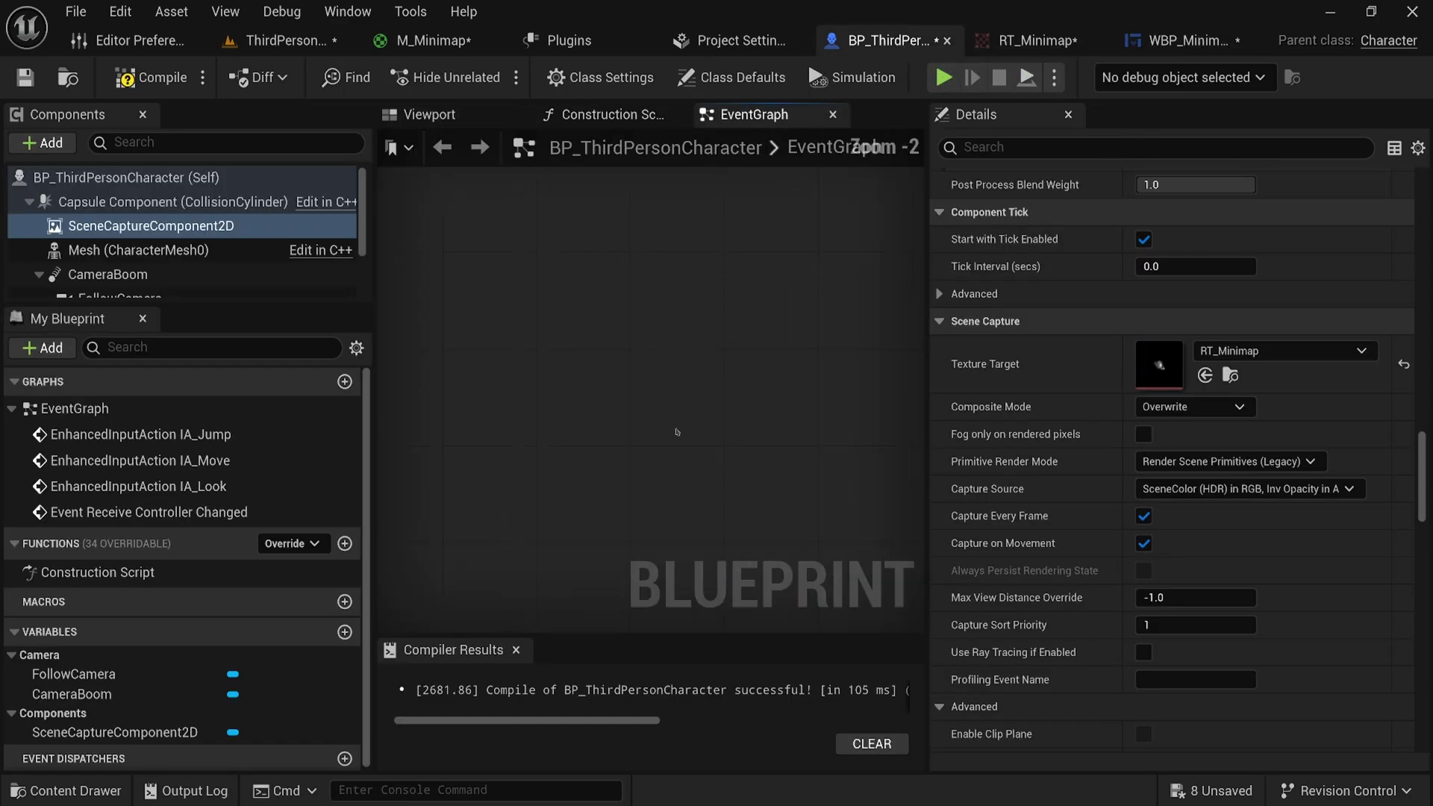
scroll(586, 395, up, 3)
right_click(562, 289)
text(beginplay)
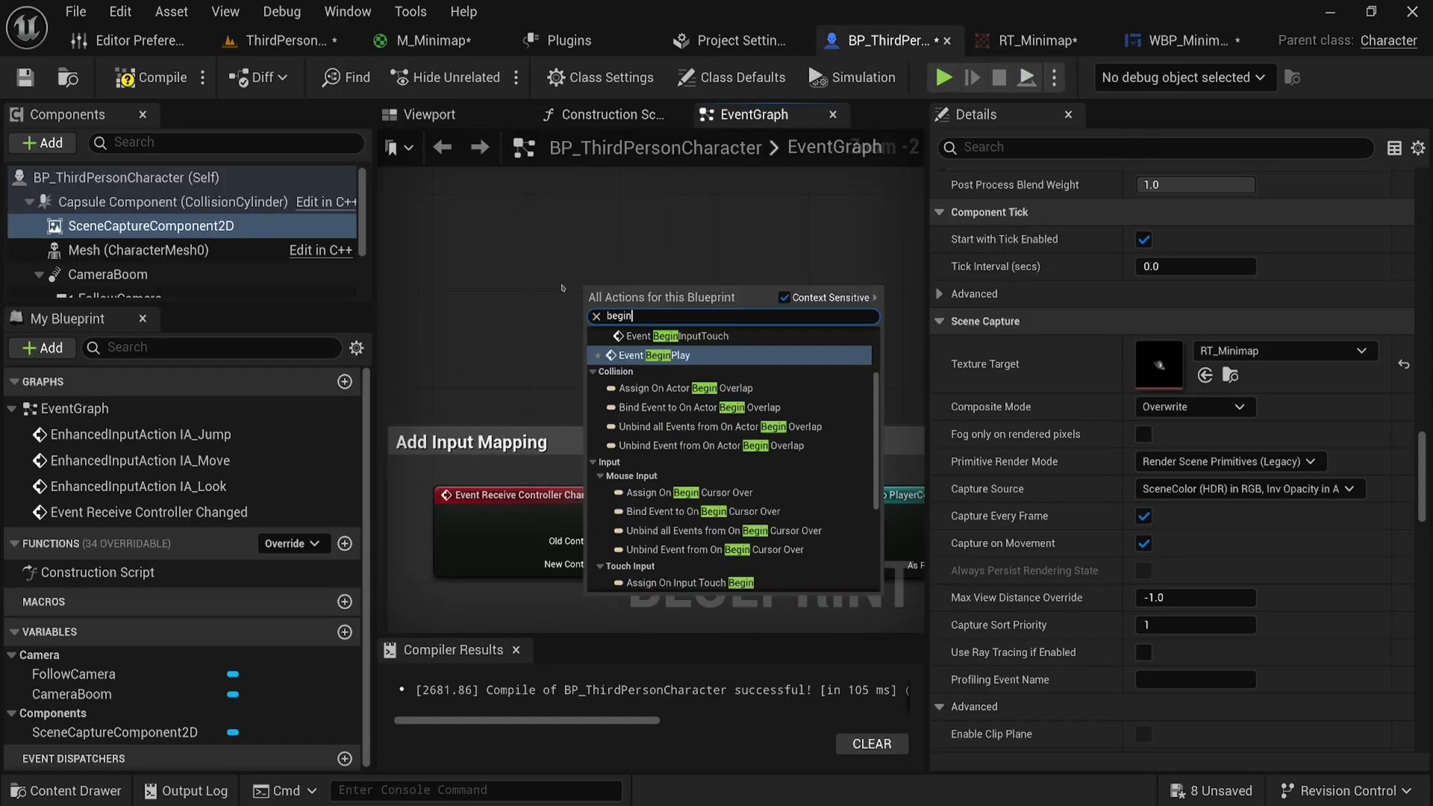
key(Return)
Step: Connect a Create Widget node to Event BeginPlay and set its class to WBP_MinimapHud
drag(678, 312, 794, 324)
text(create widget)
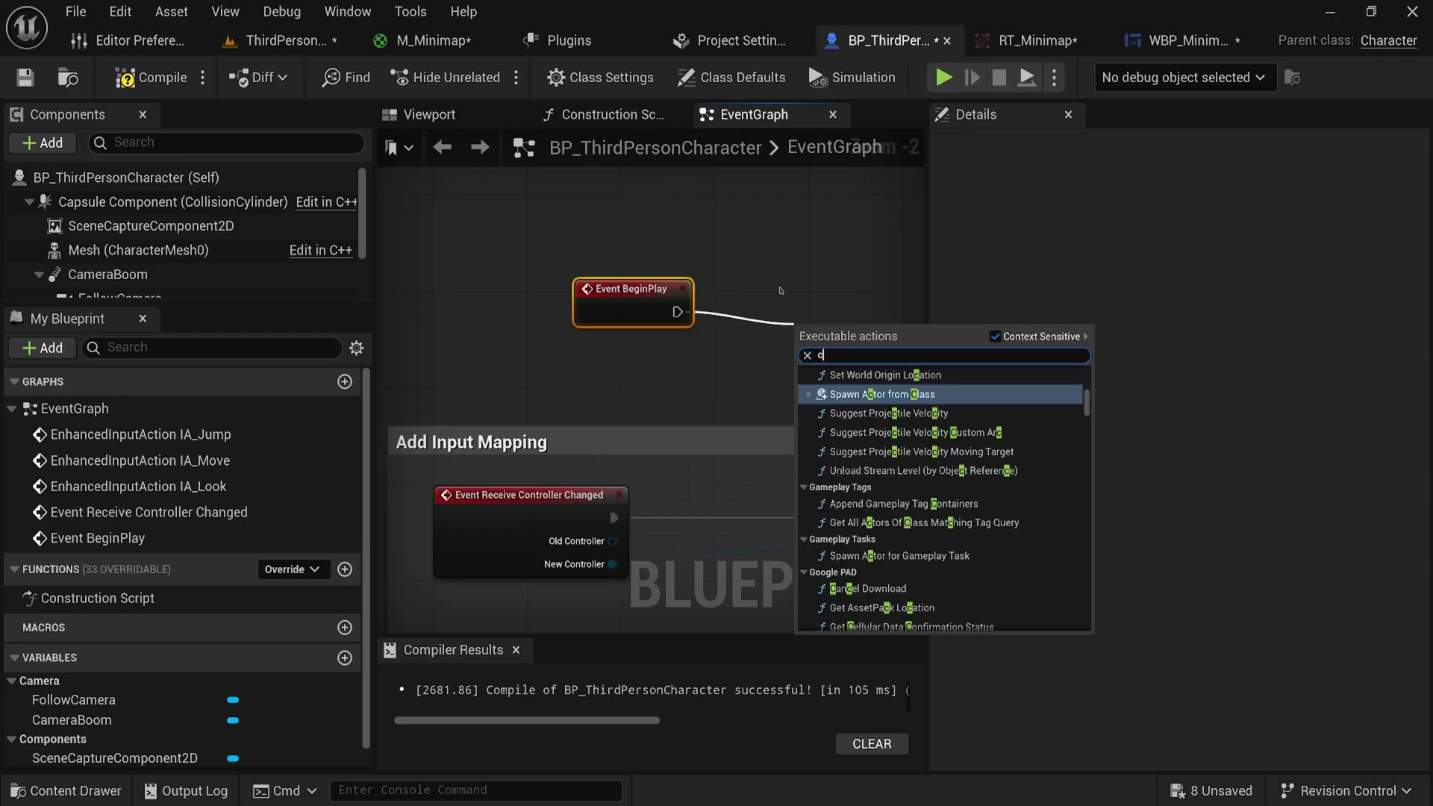
key(Return)
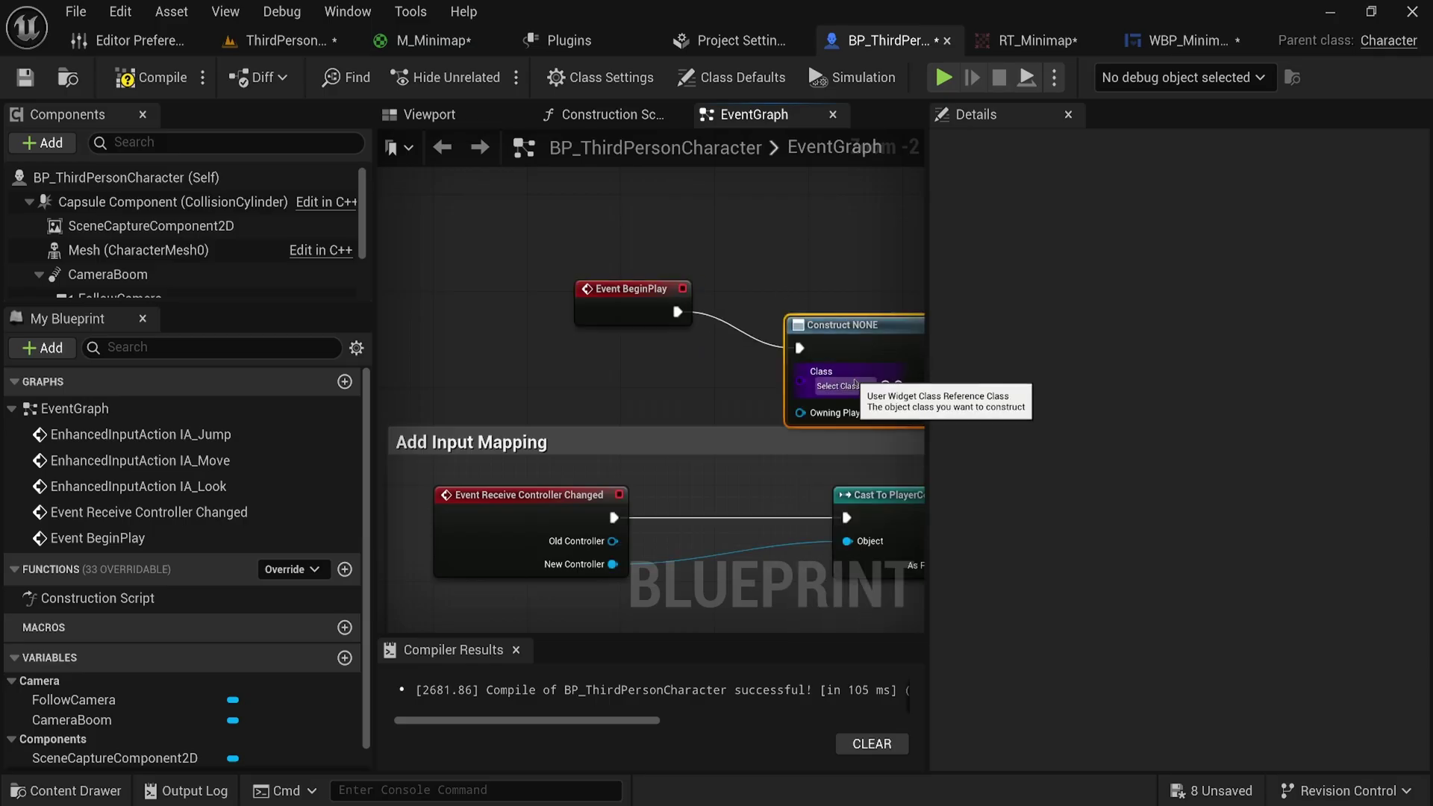
click(842, 386)
click(888, 637)
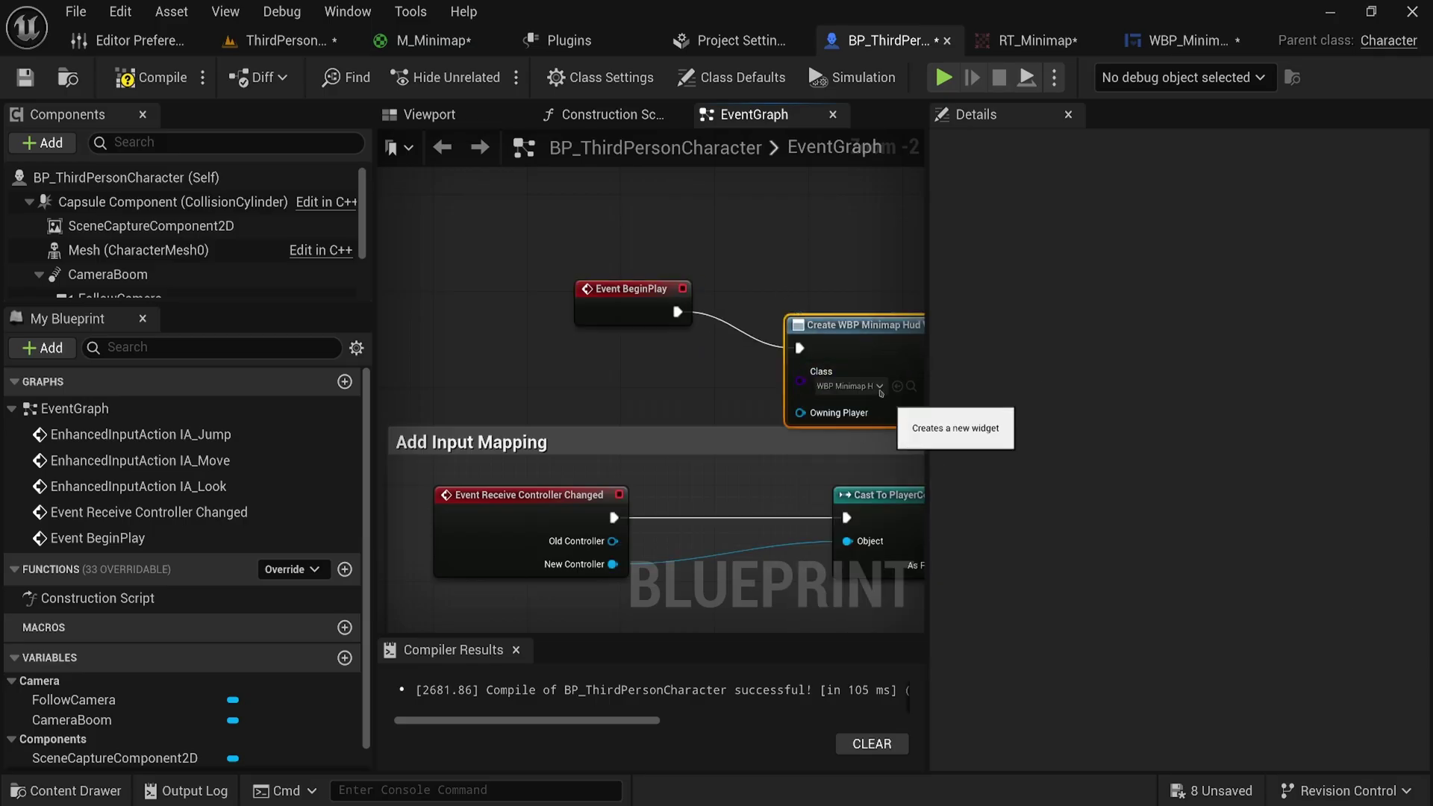
Step: Connect an Add to Viewport node to the created widget's return value, align it with the Create Widget node, and compile the blueprint
drag(918, 351, 796, 339)
text(add to viewport)
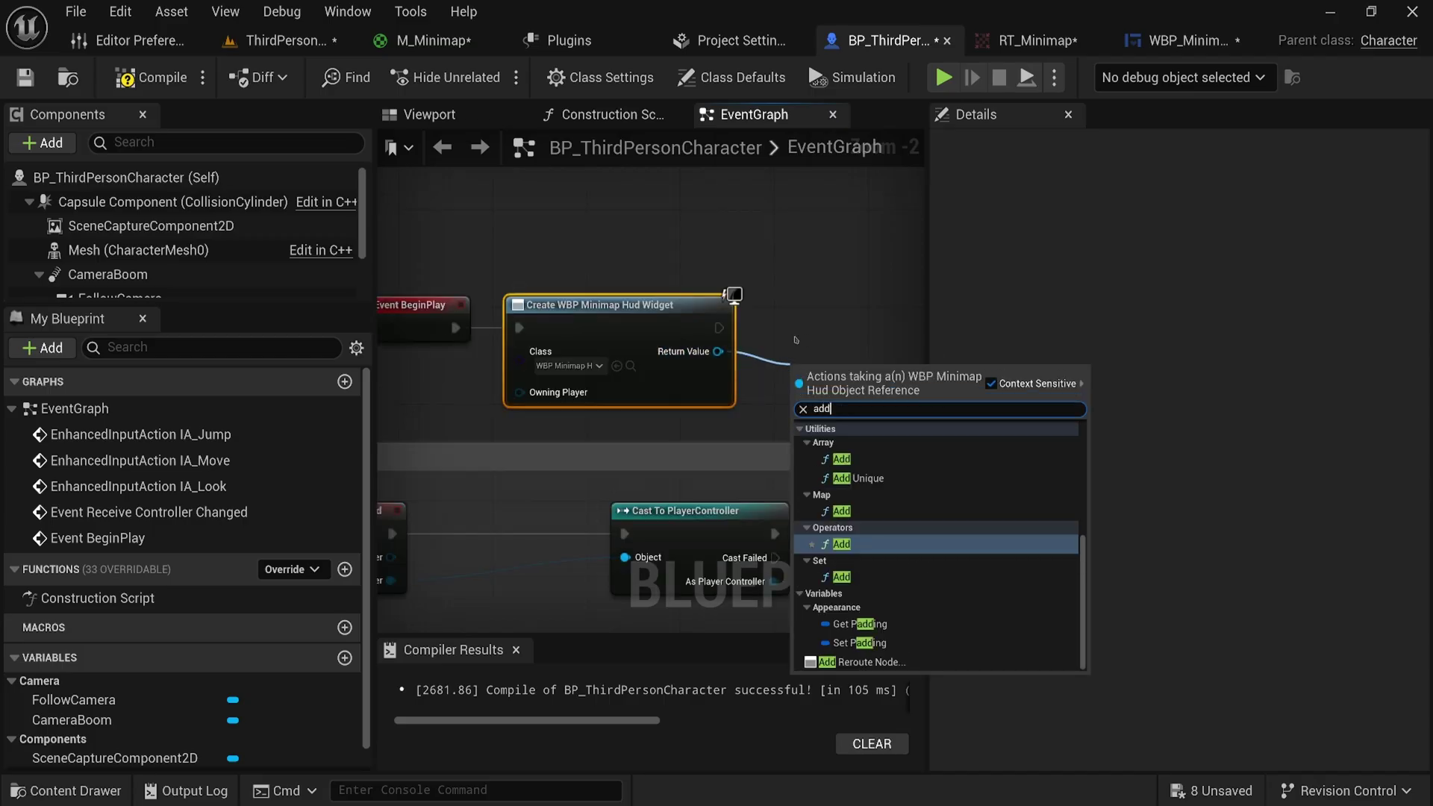
key(Return)
drag(833, 386, 834, 362)
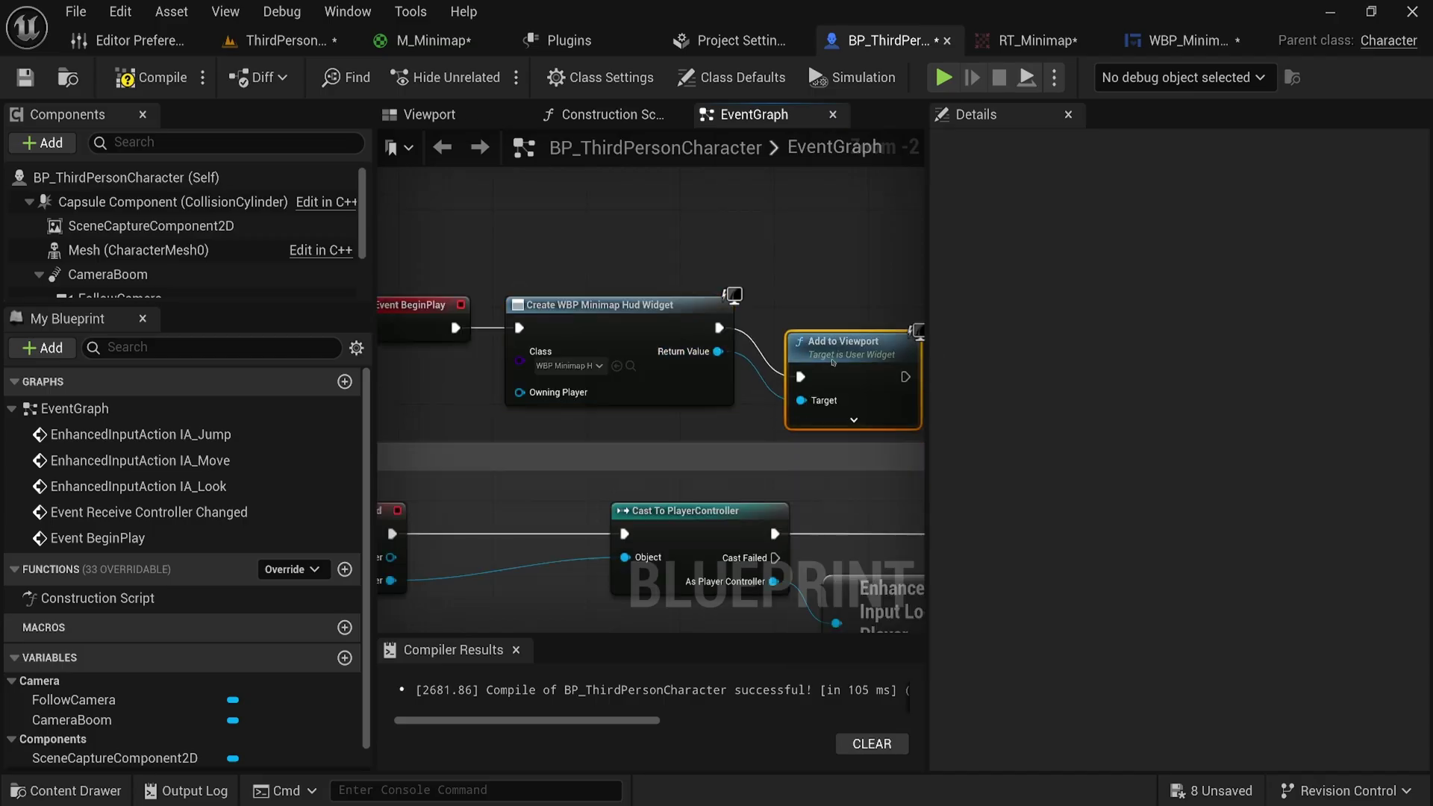
click(153, 77)
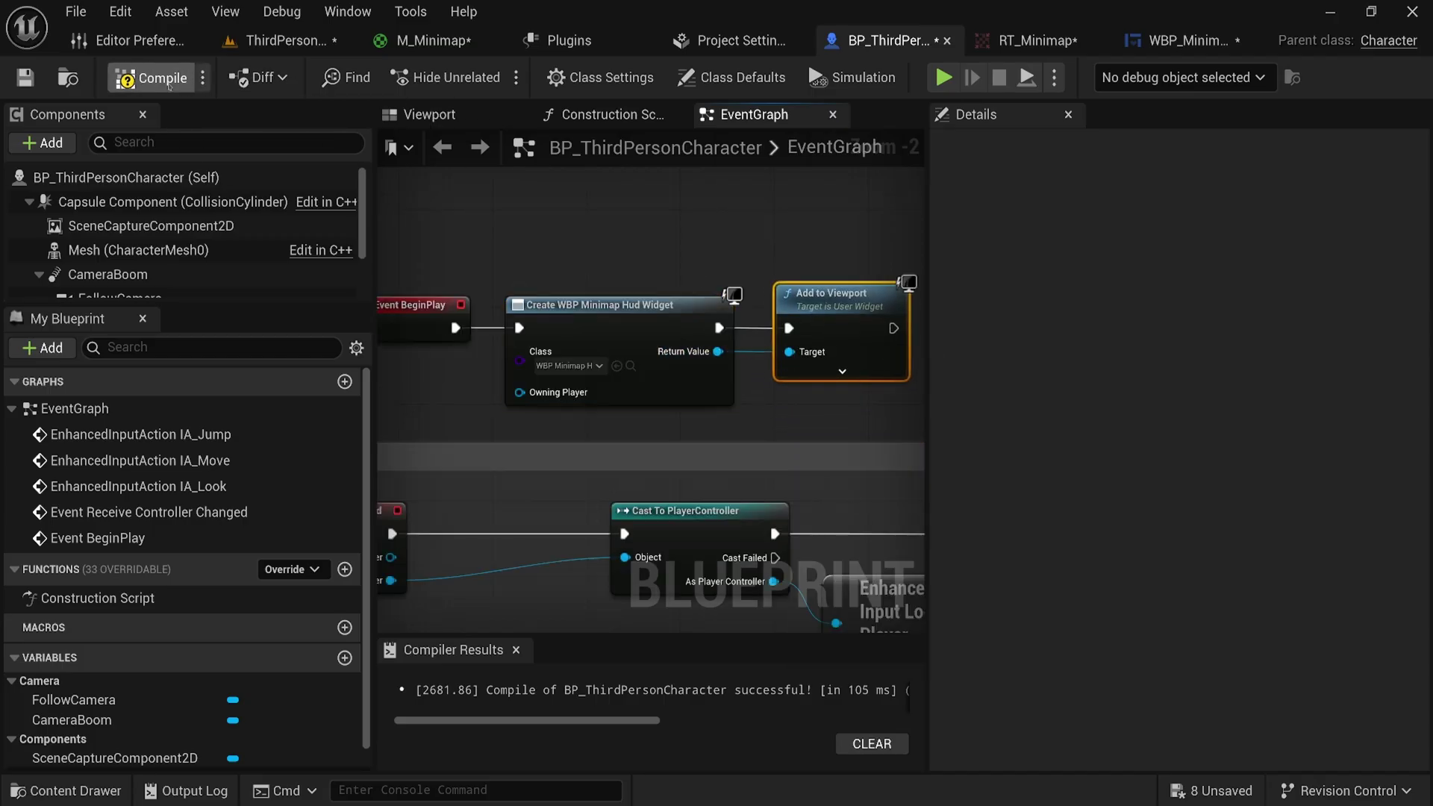
Step: Play-test ThirdPersonMap, running the character across the floor, ramp and platform to check the minimap, and stop the session
click(298, 40)
click(488, 76)
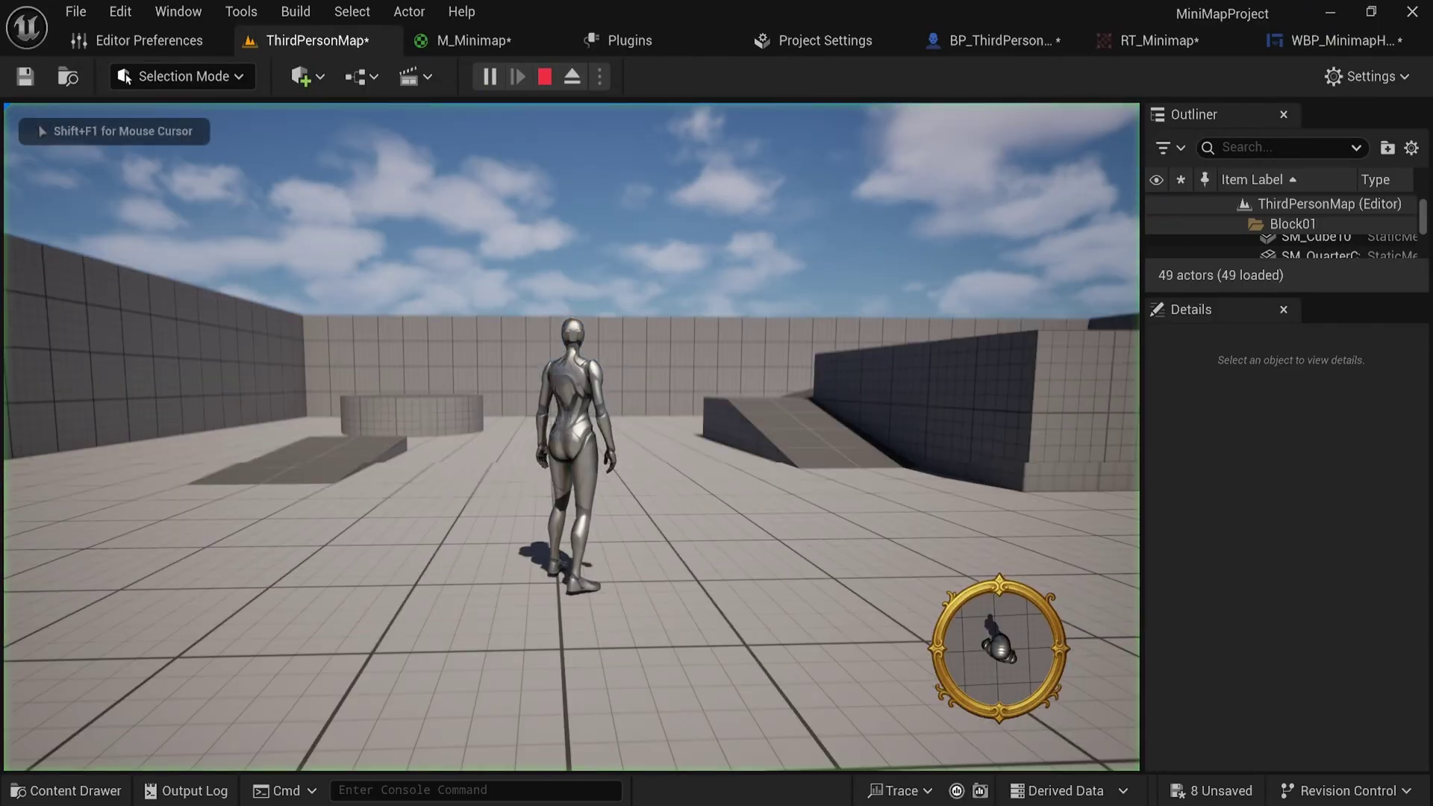
key(s)
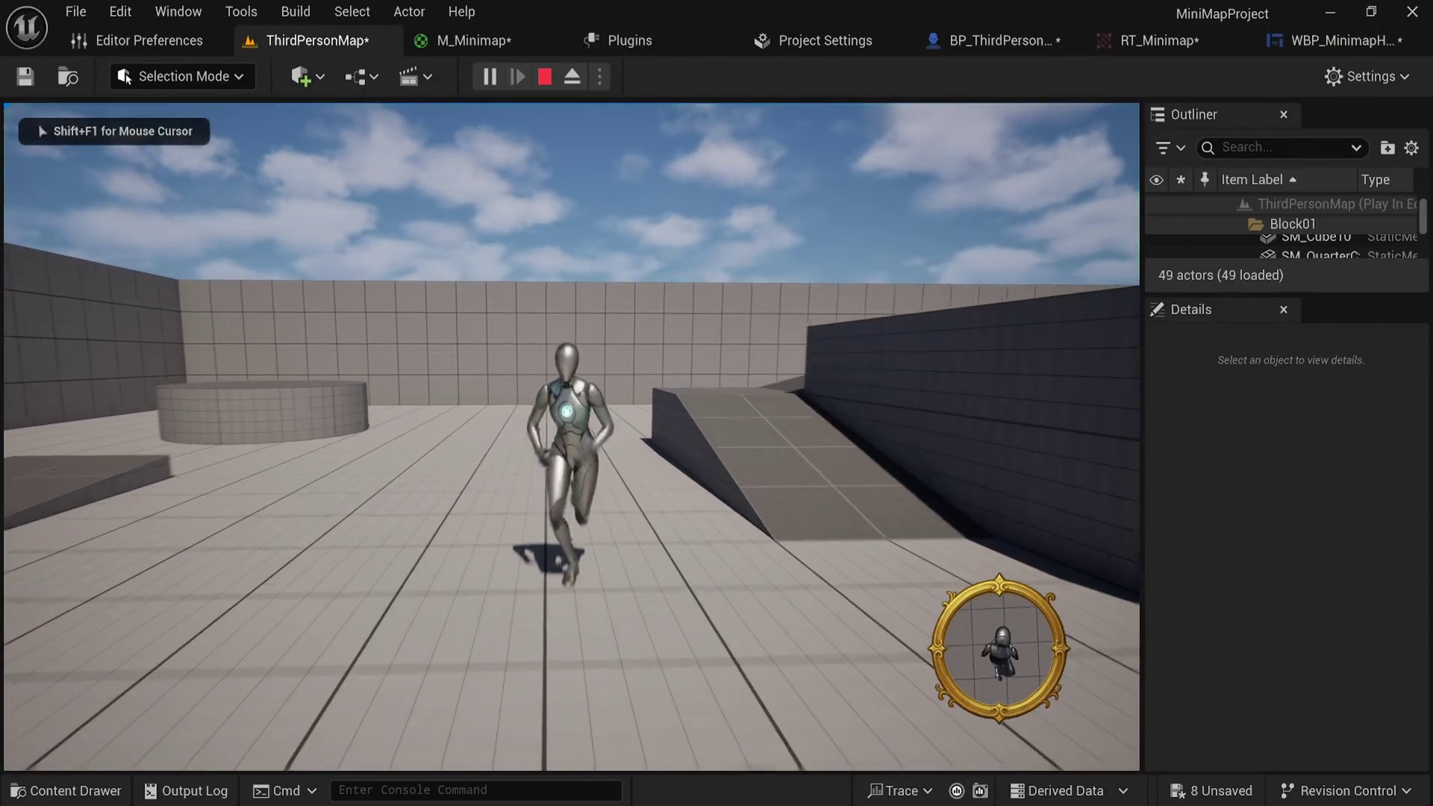
key(d)
key(w)
key(w)
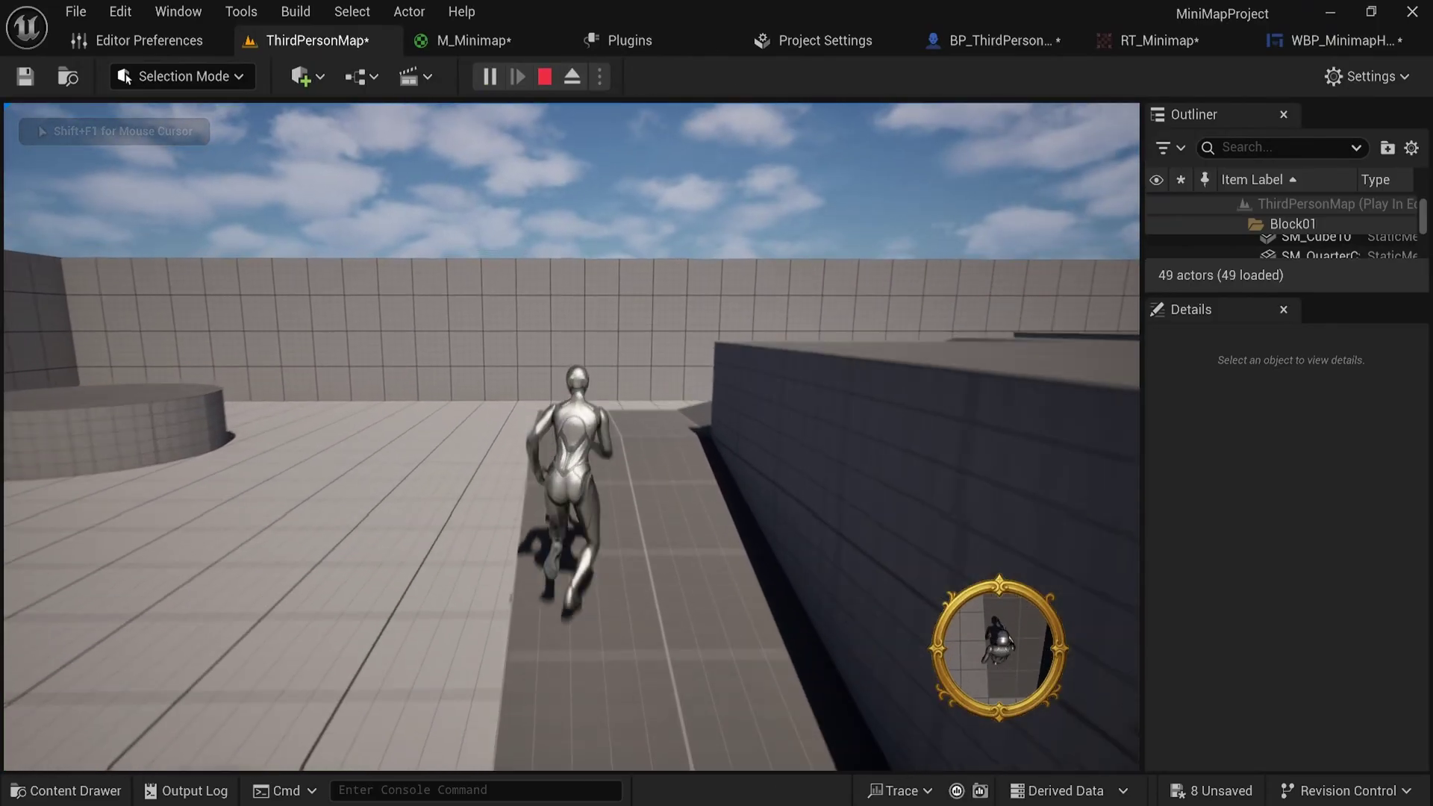
key(w)
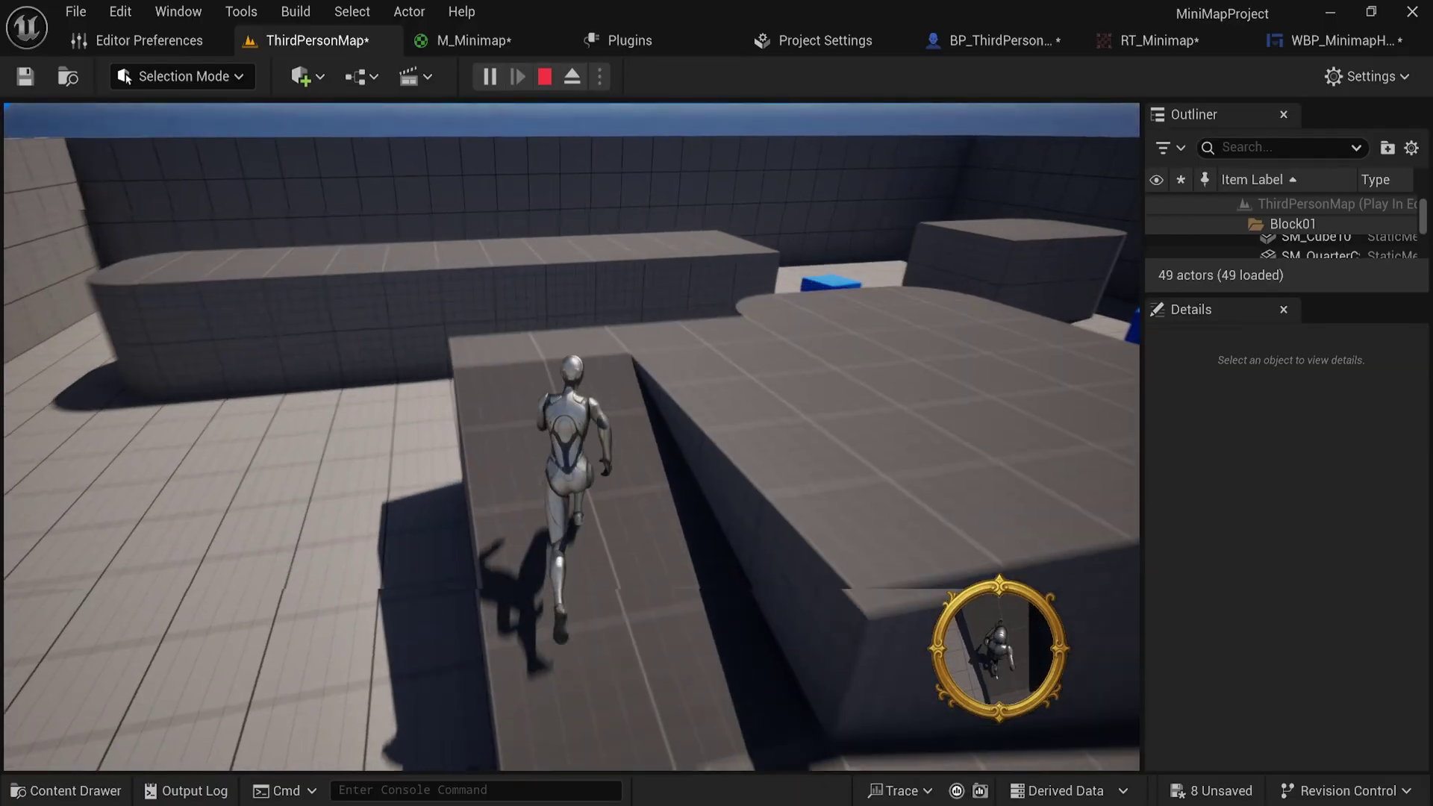
key(d)
key(s)
key(s)
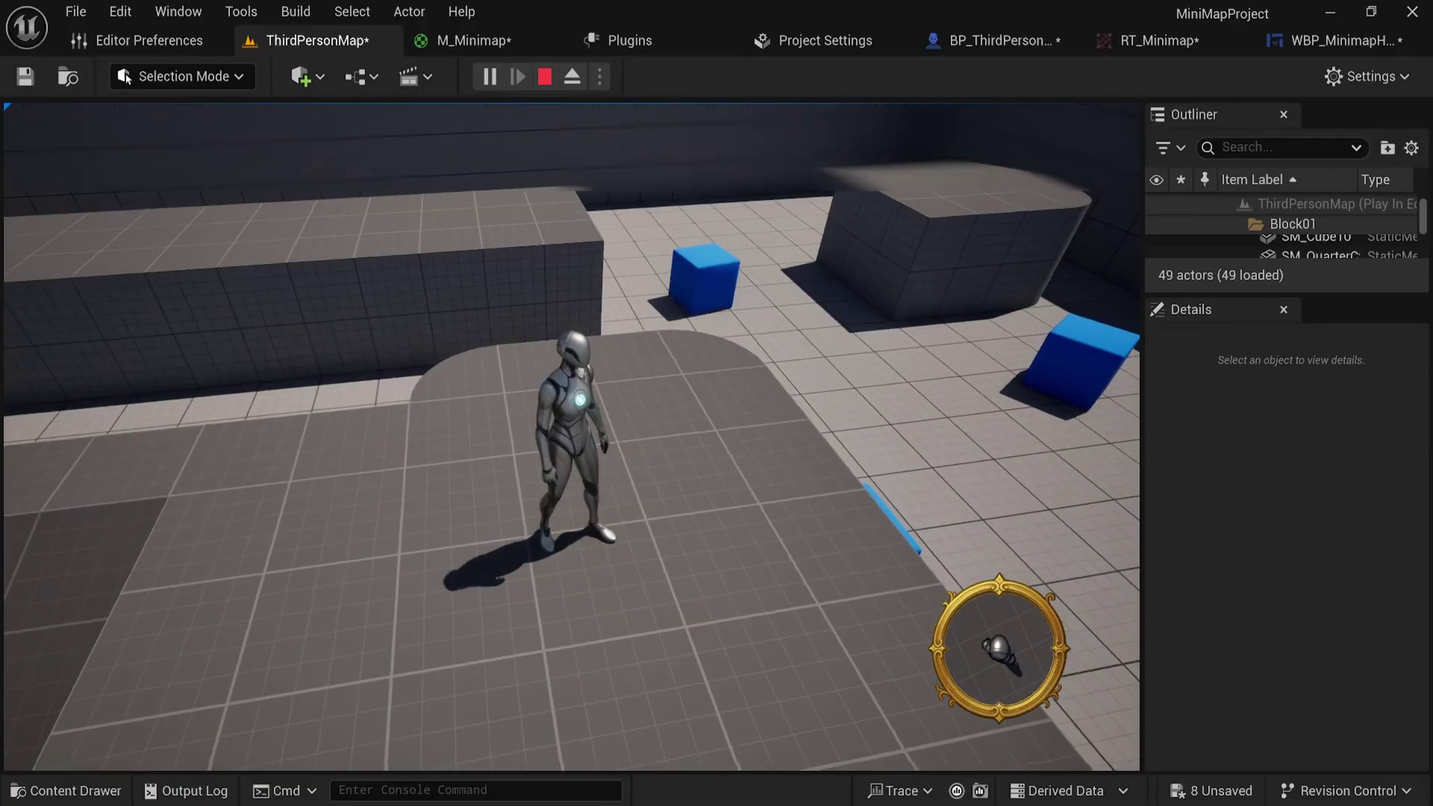
key(w)
key(a)
key(s)
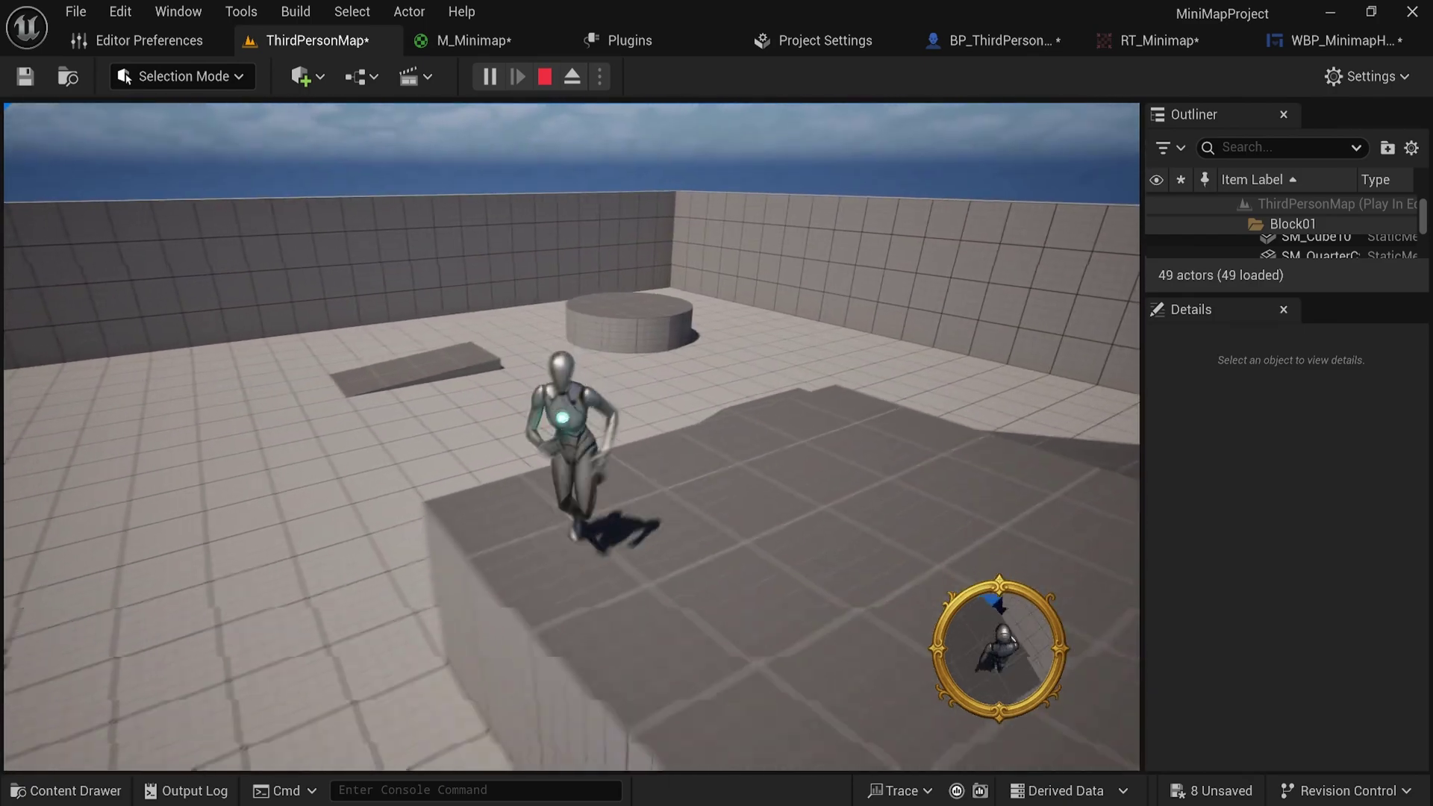
key(d)
key(w)
key(a)
key(w)
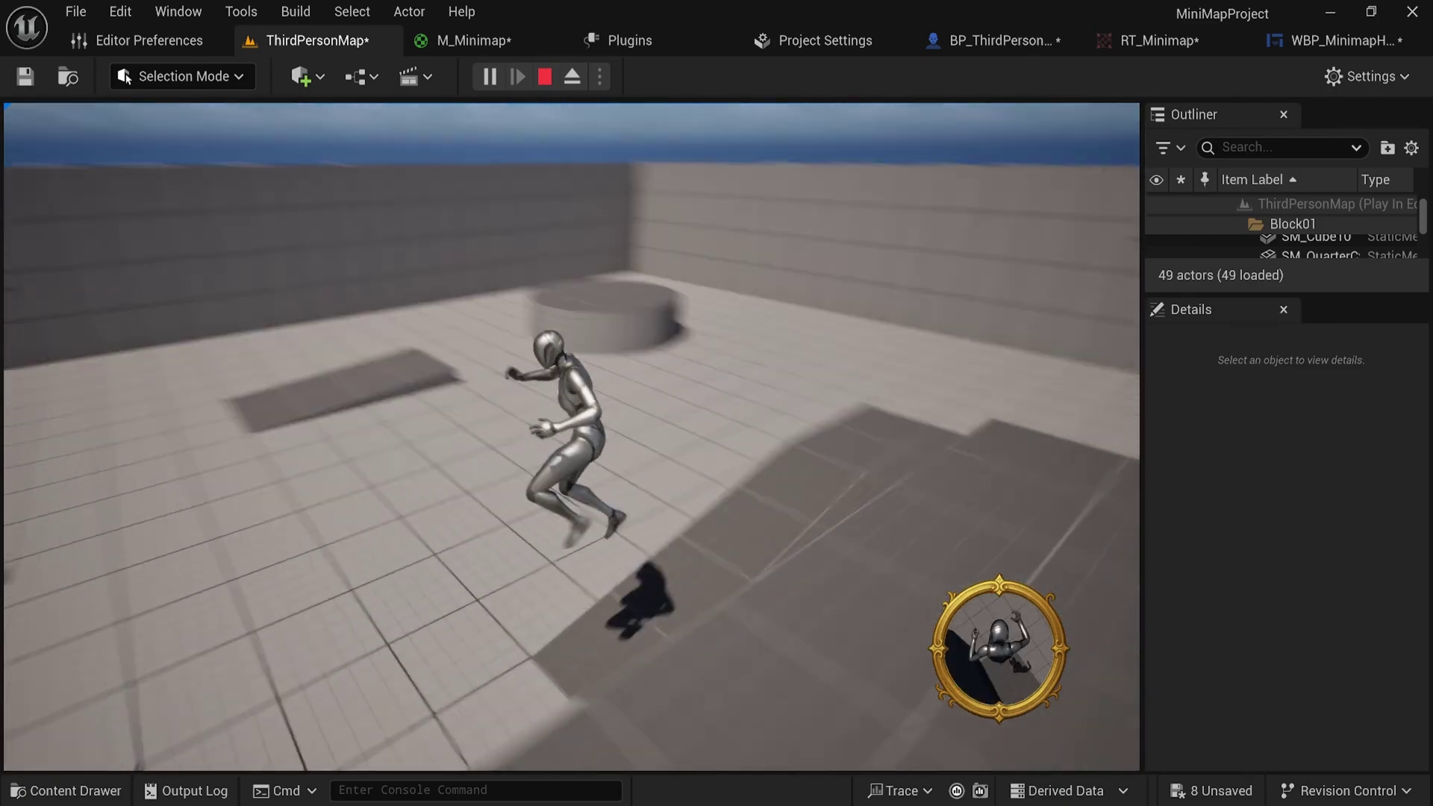
key(Escape)
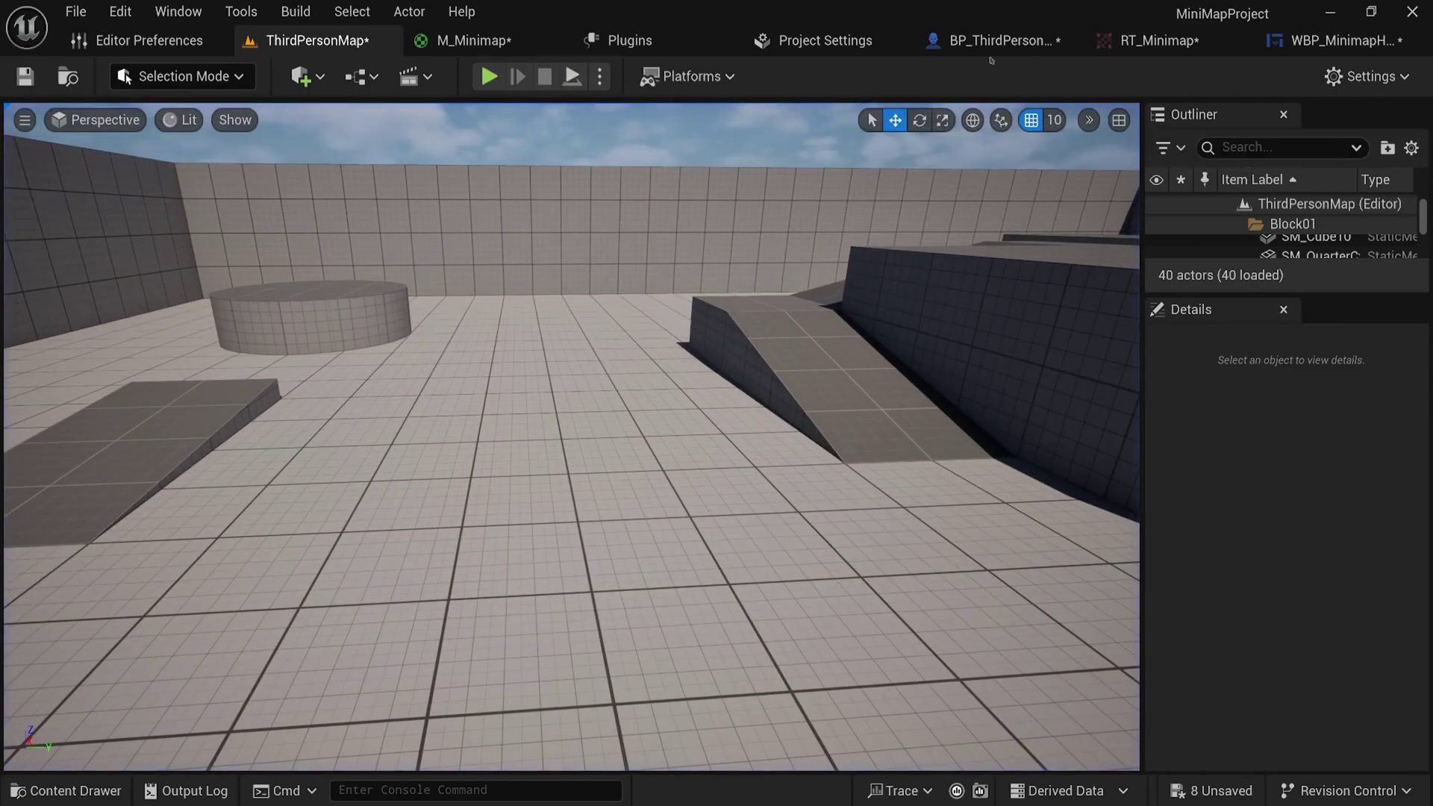
Step: Set the Projection Type of the character blueprint's SceneCaptureComponent2D to Orthographic
click(964, 44)
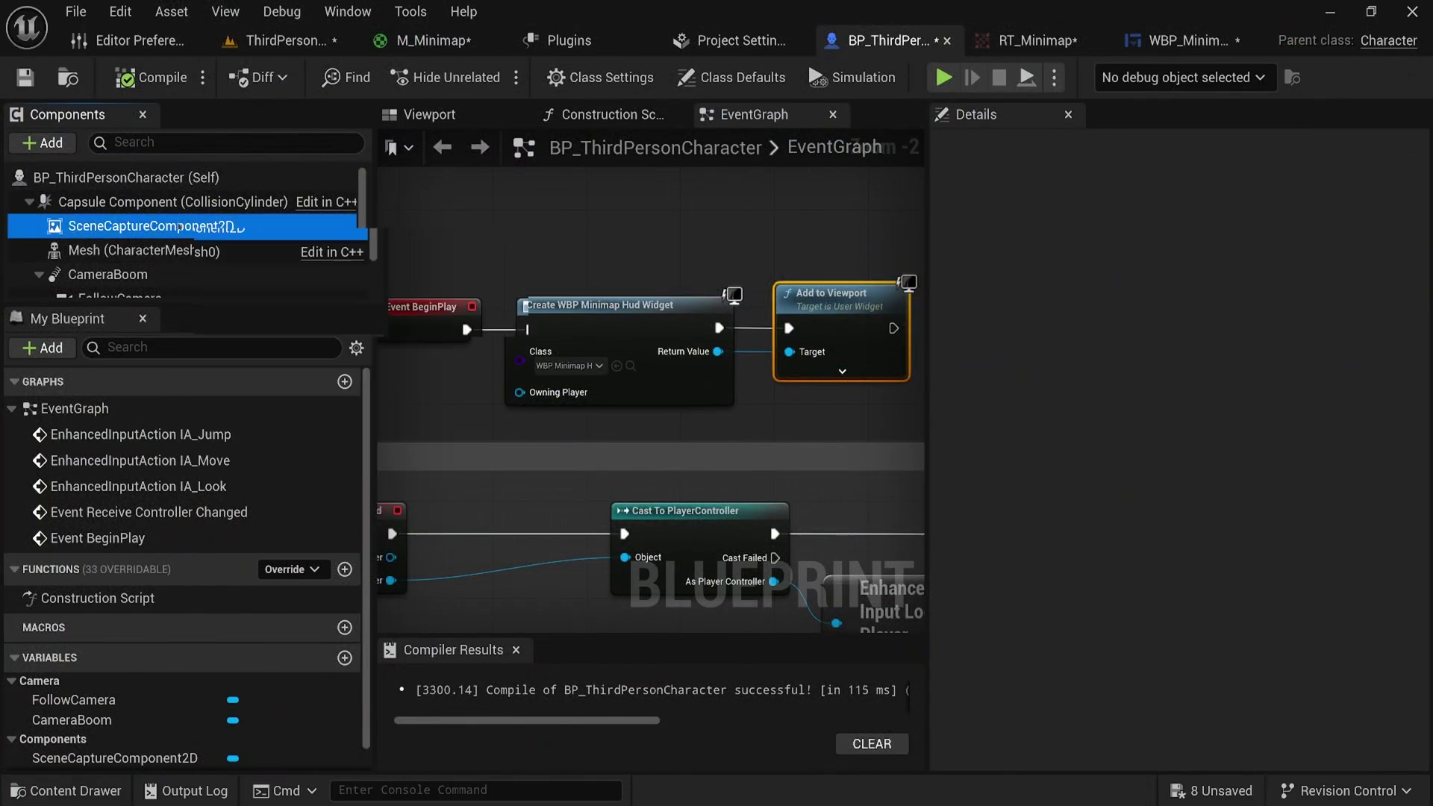
click(142, 225)
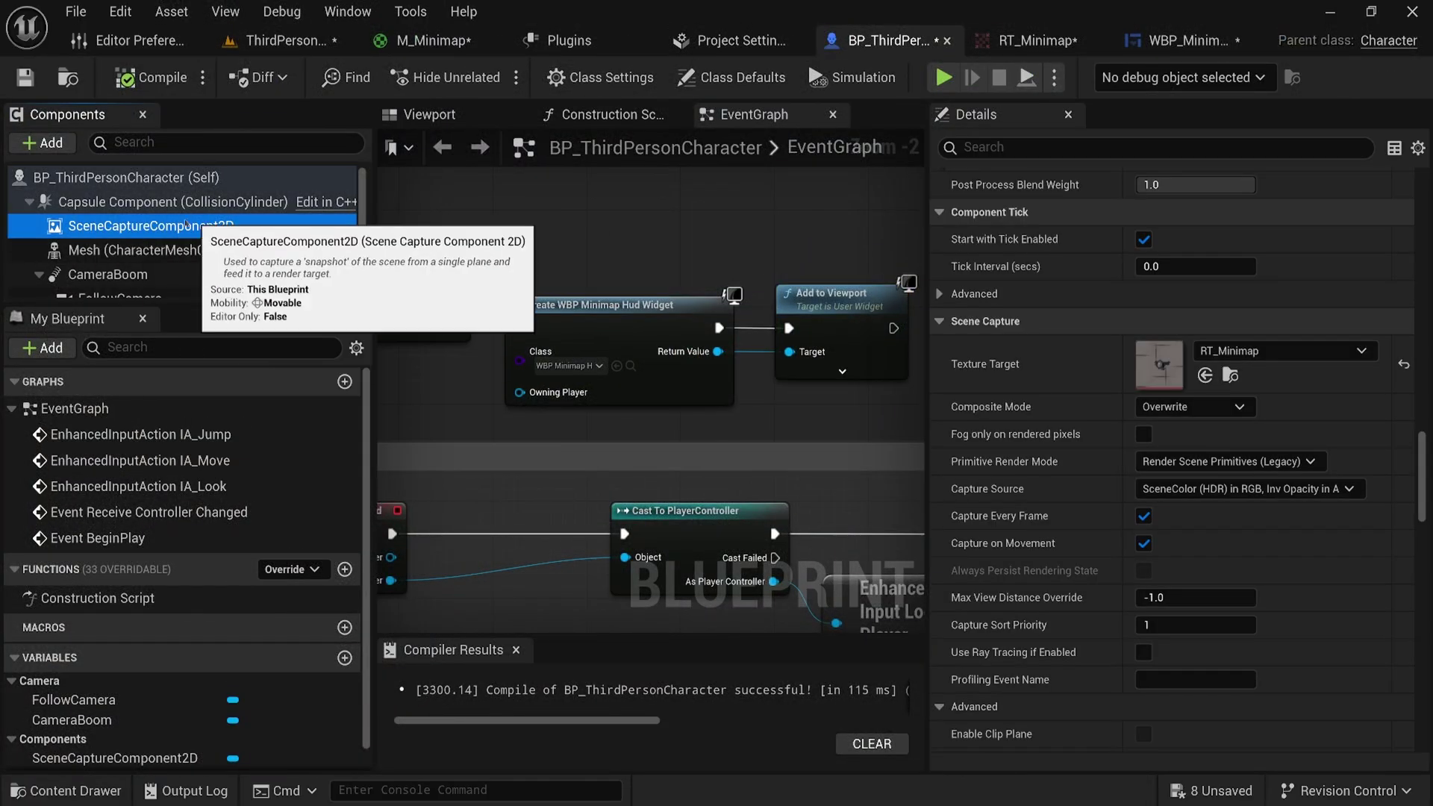
scroll(1045, 516, up, 10)
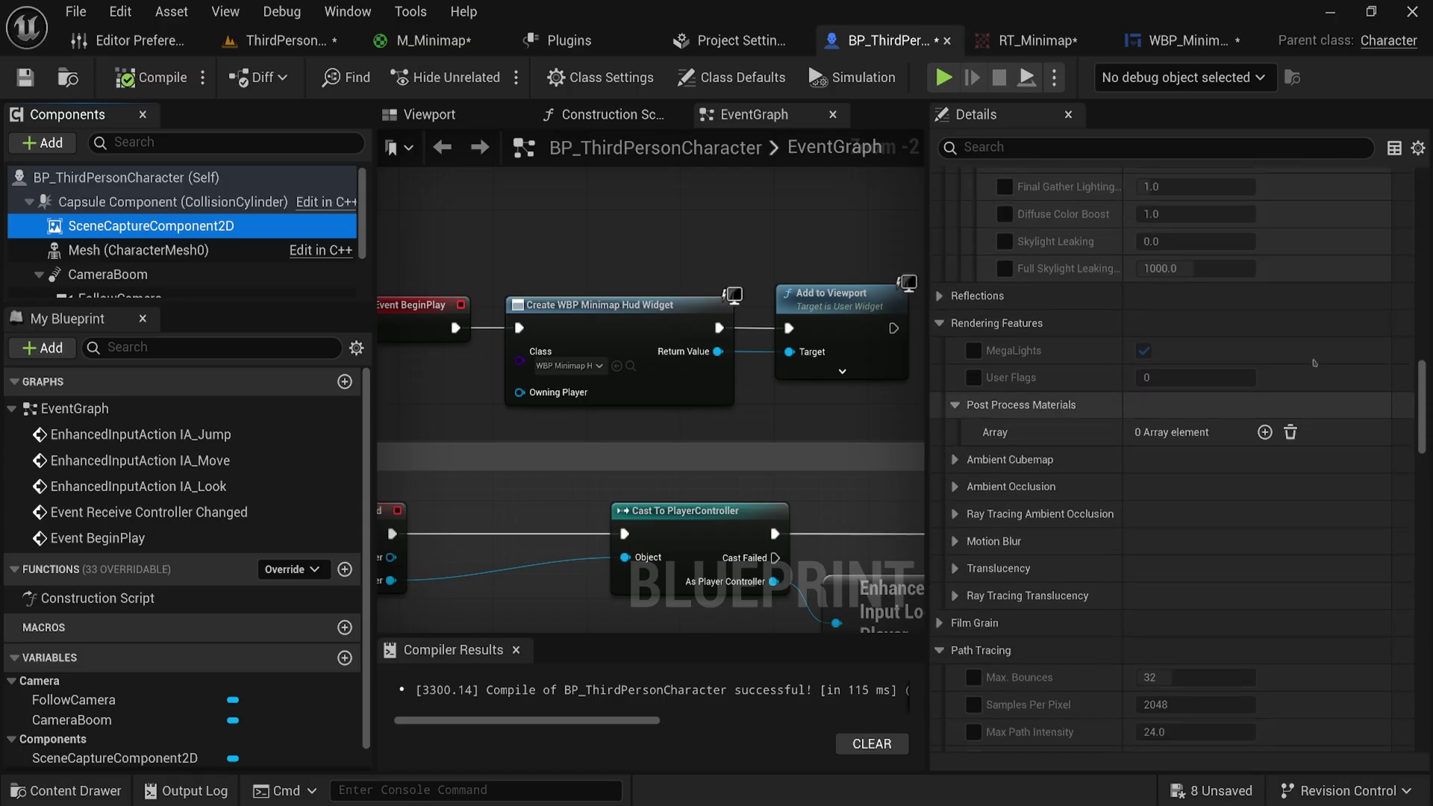
drag(1423, 361, 1423, 181)
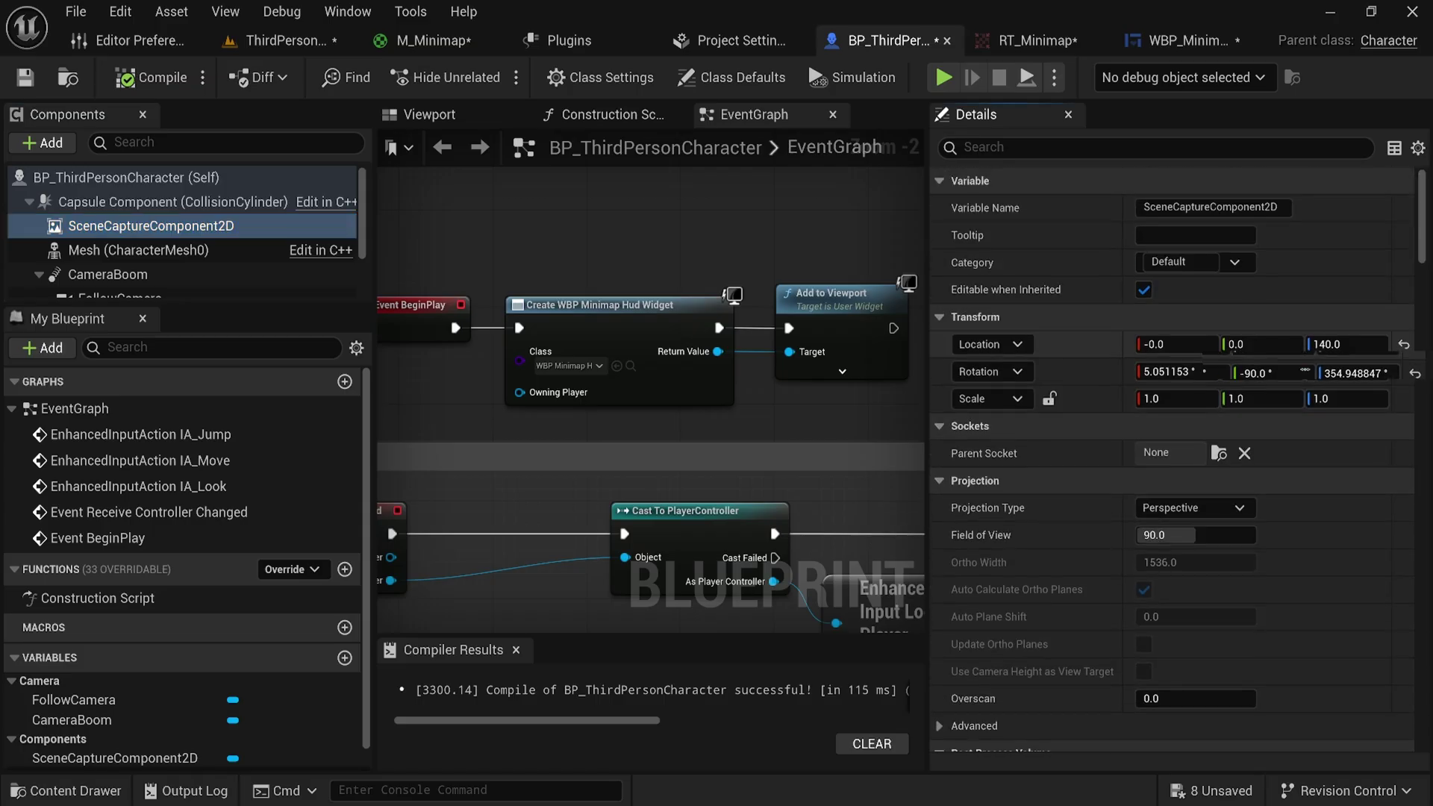
click(1181, 509)
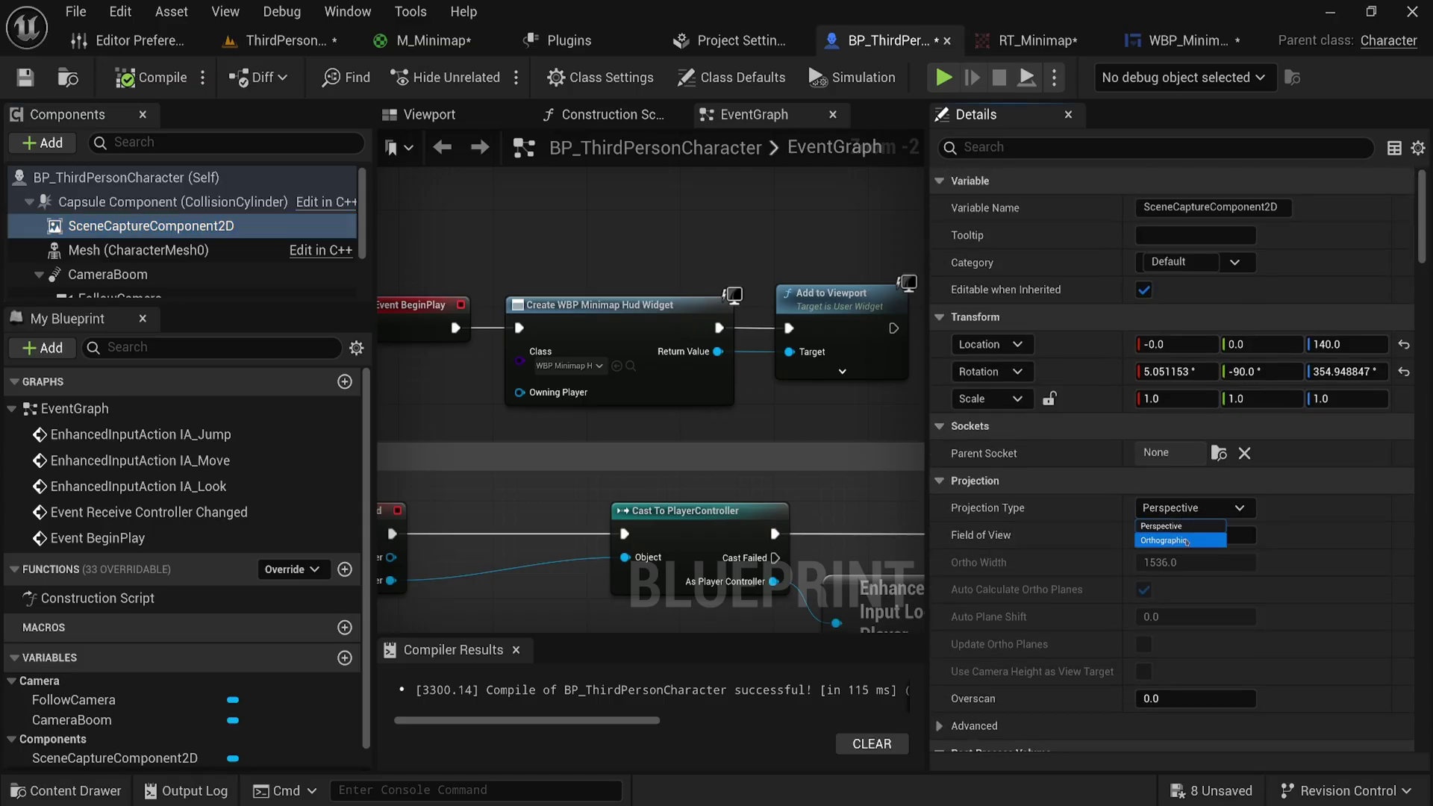
click(1187, 541)
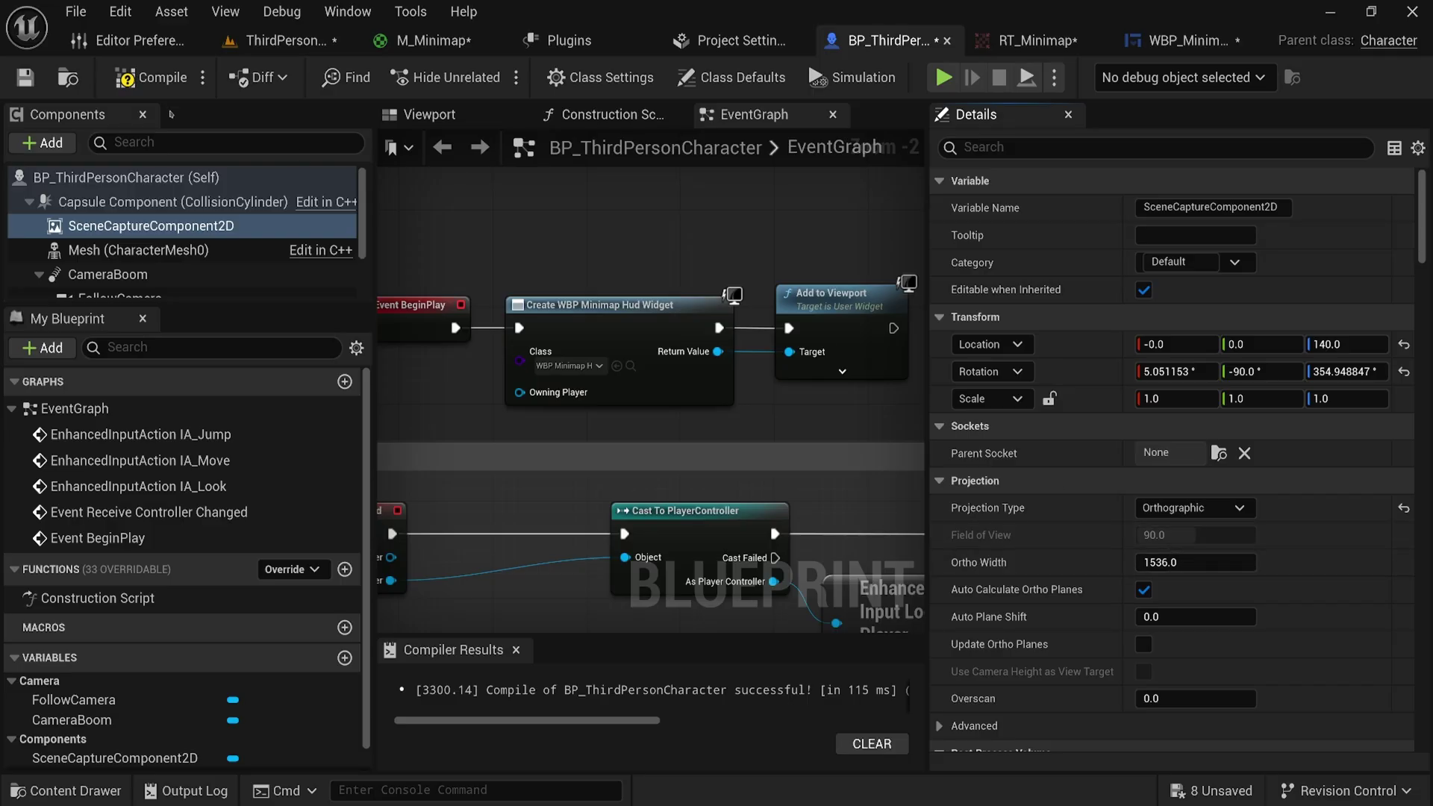
Step: Play-test ThirdPersonMap again to check the minimap with the orthographic capture, and stop the session
click(299, 41)
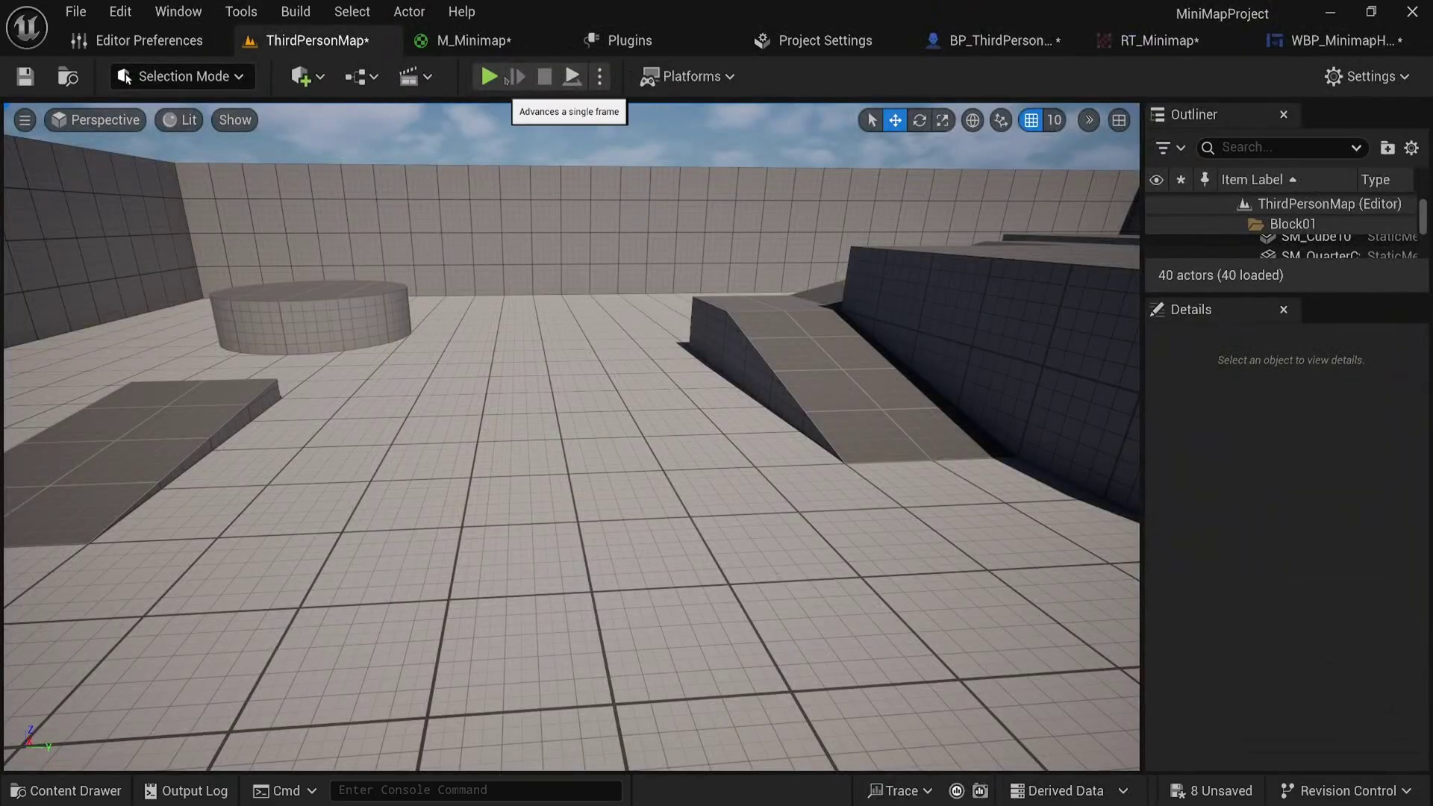
key(alt+p)
key(w)
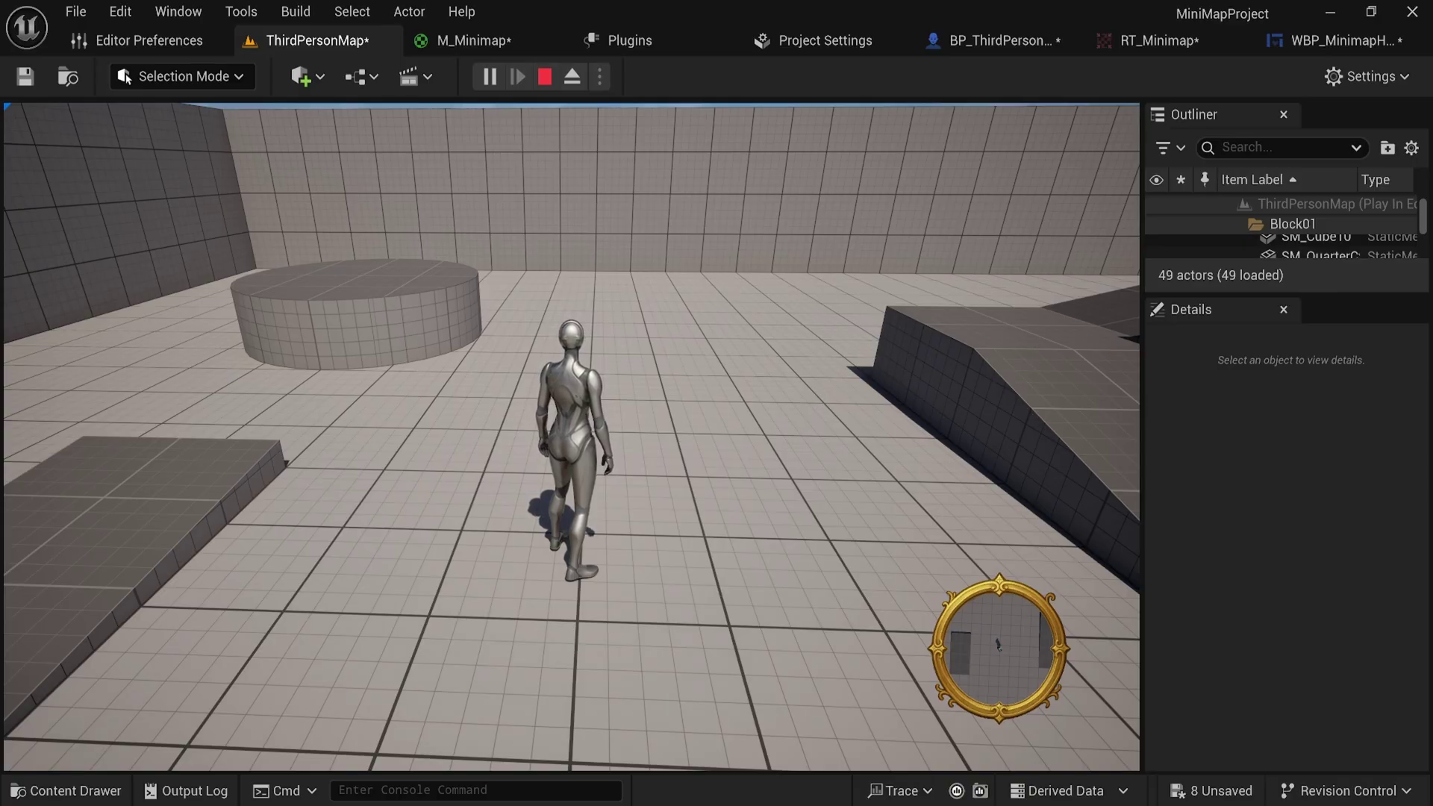
key(Escape)
Step: Duplicate the large platform block and raise the copy above the arena floor, to about X 1200, Y 960, Z 520
right_drag(684, 411, 685, 411)
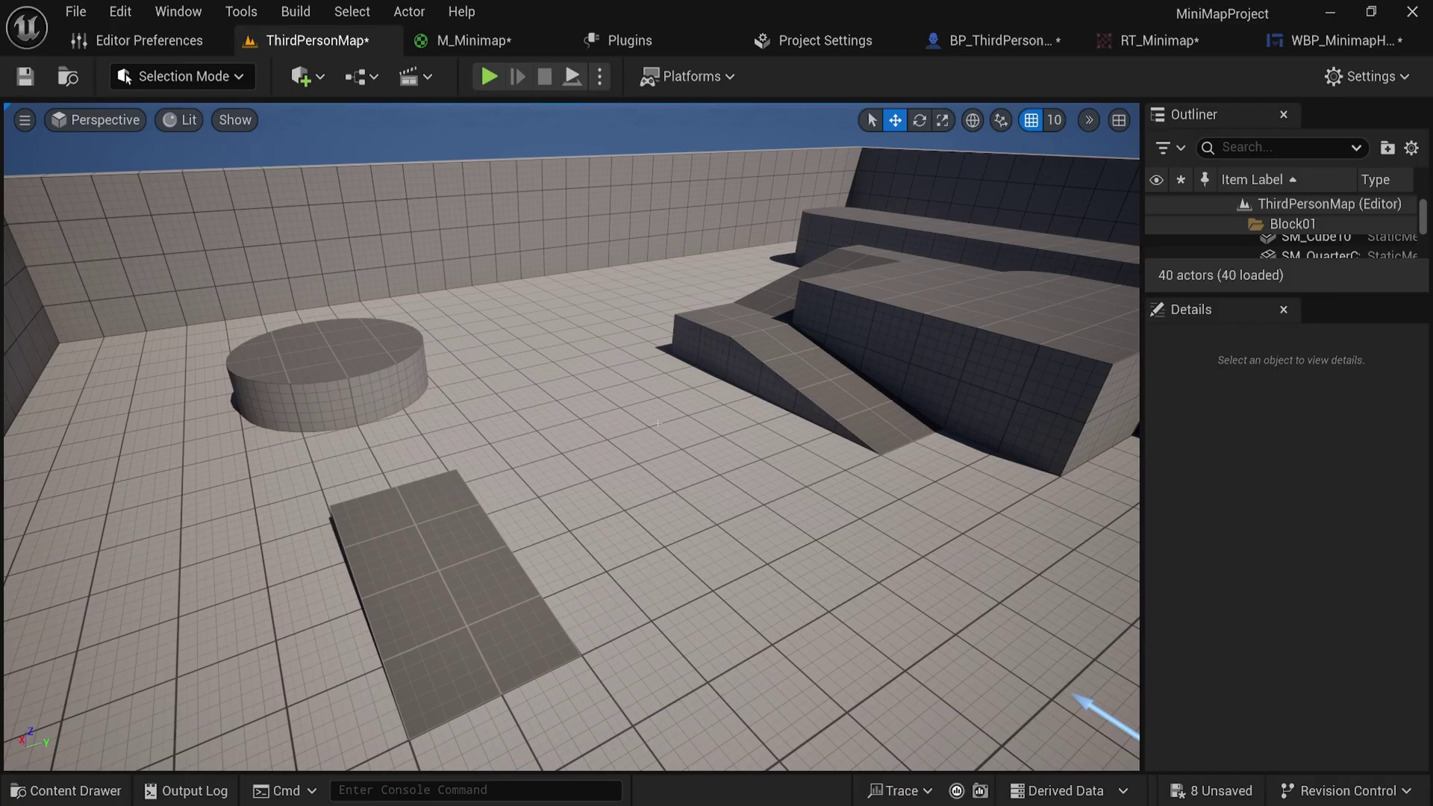
key(s)
mouse_move(1000, 300)
right_down()
mouse_move(1045, 300)
mouse_move(1018, 302)
right_up()
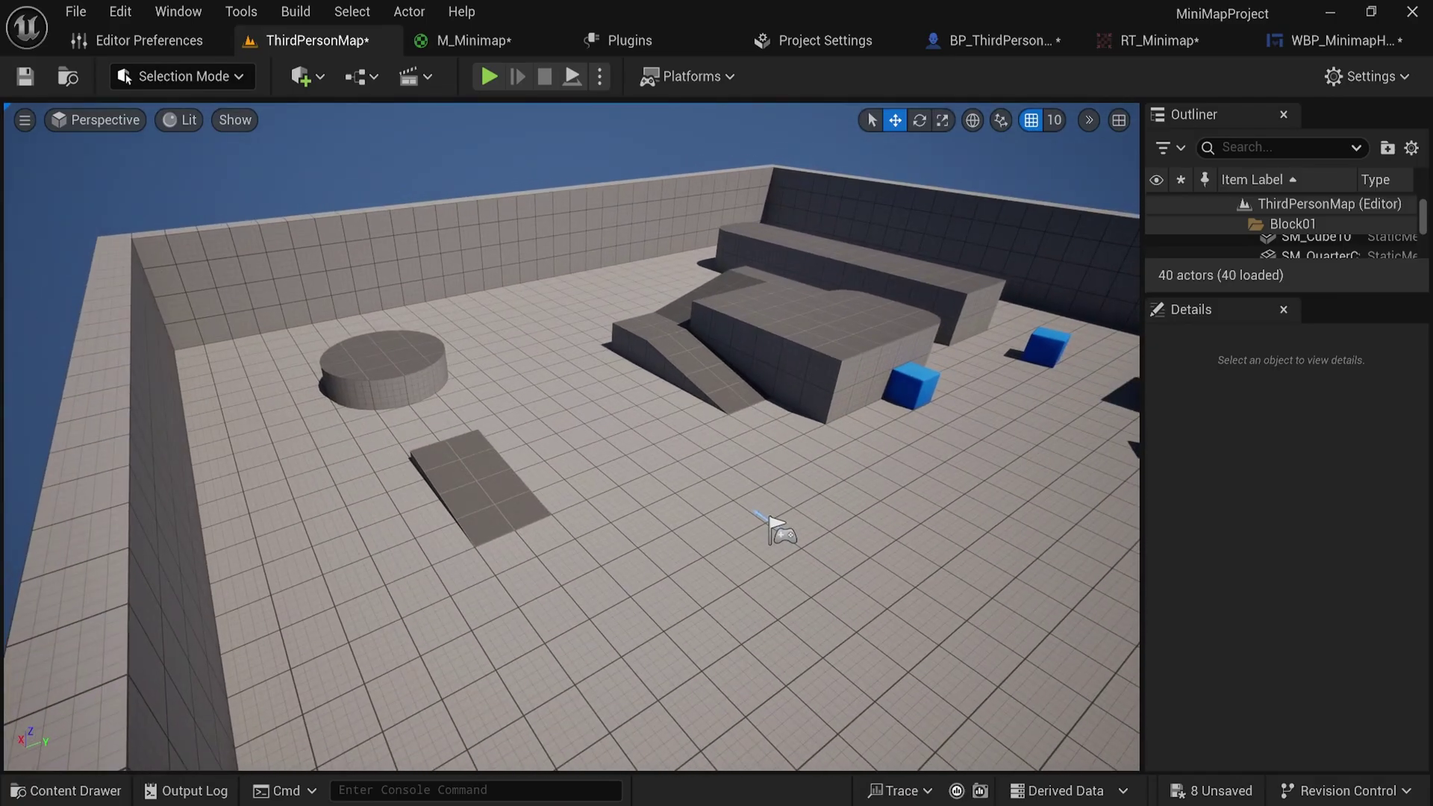
click(869, 382)
alt+drag(829, 404, 647, 268)
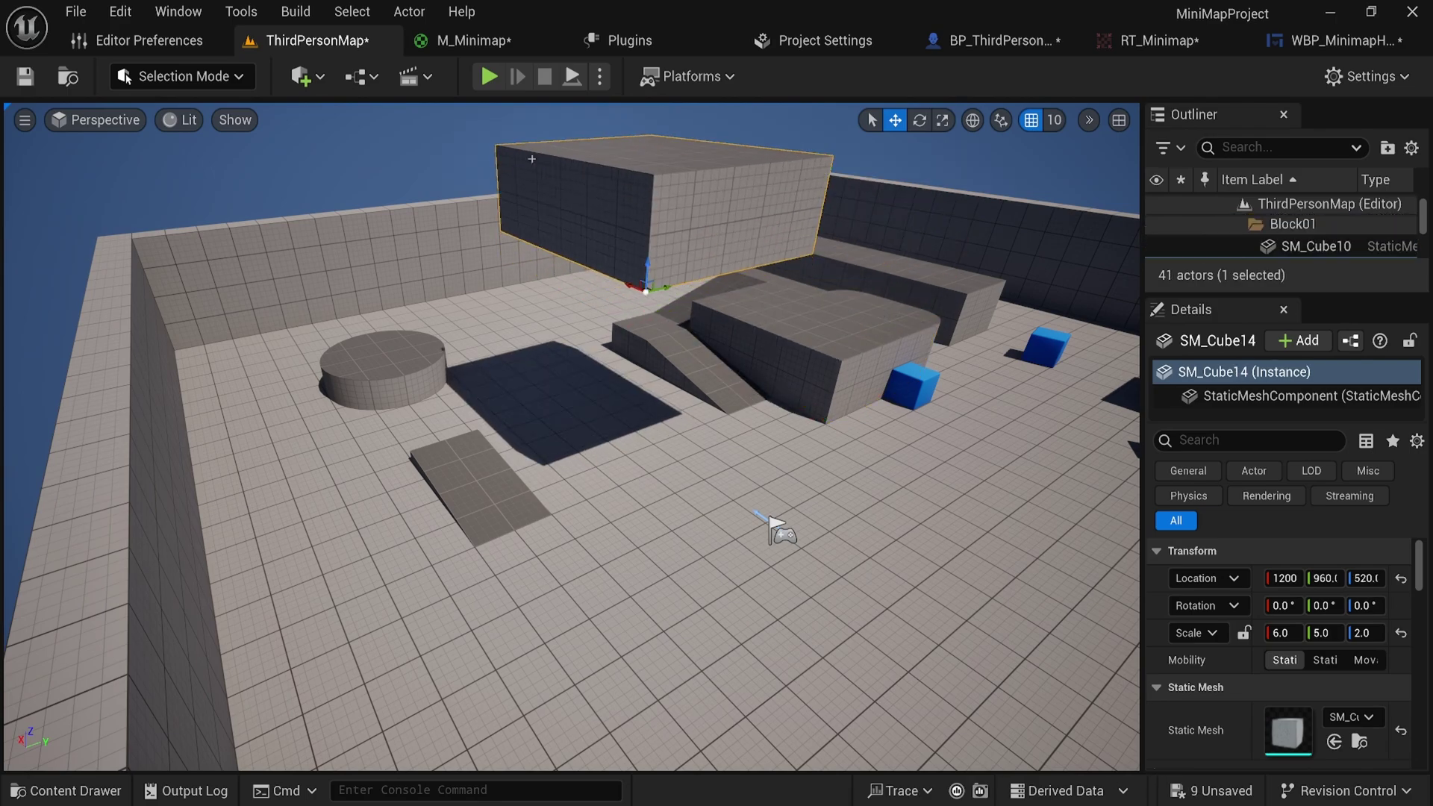
Step: Play-test ThirdPersonMap, running the character beneath the raised block and turning around to check the minimap, and stop the session
click(489, 77)
key(alt+p)
key(w)
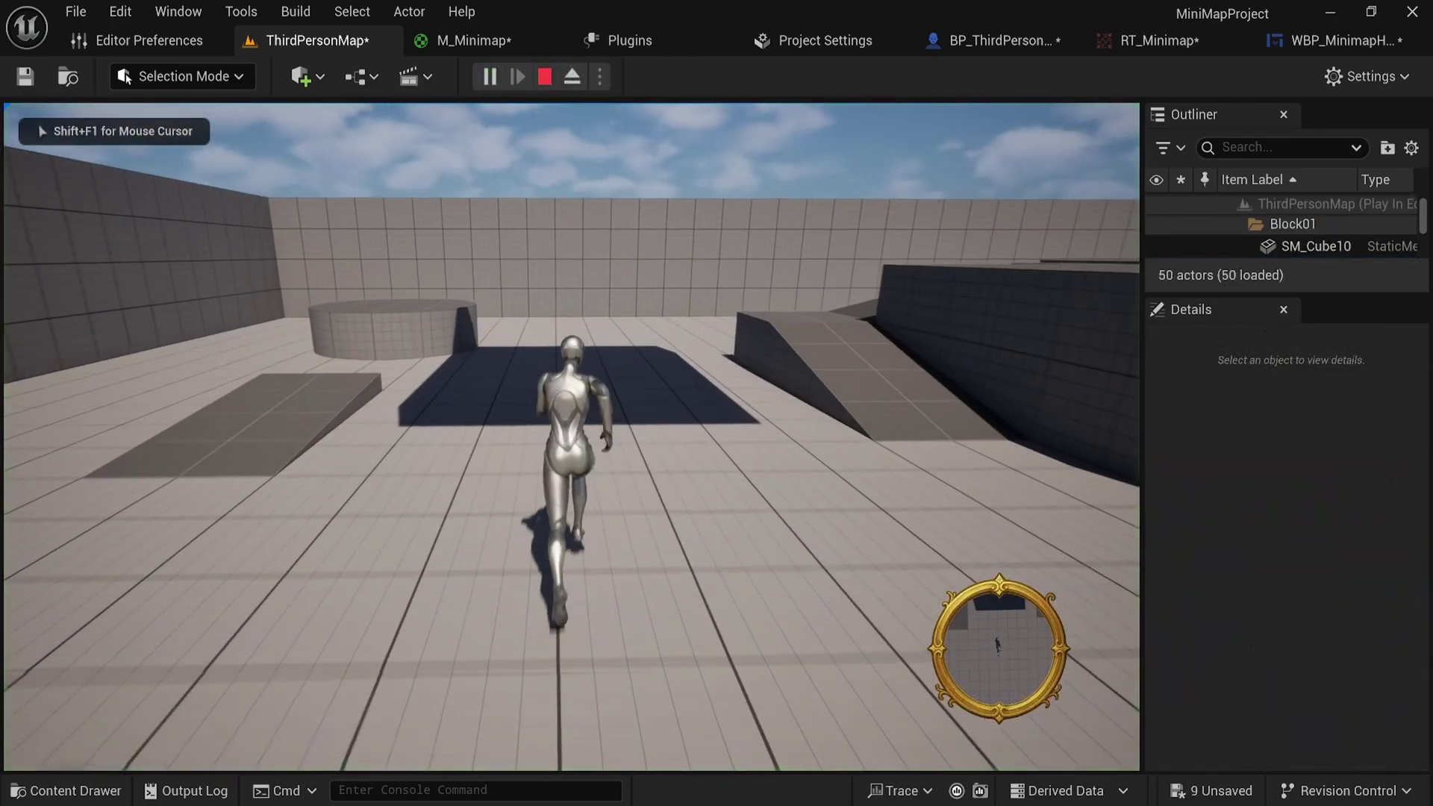
key(s)
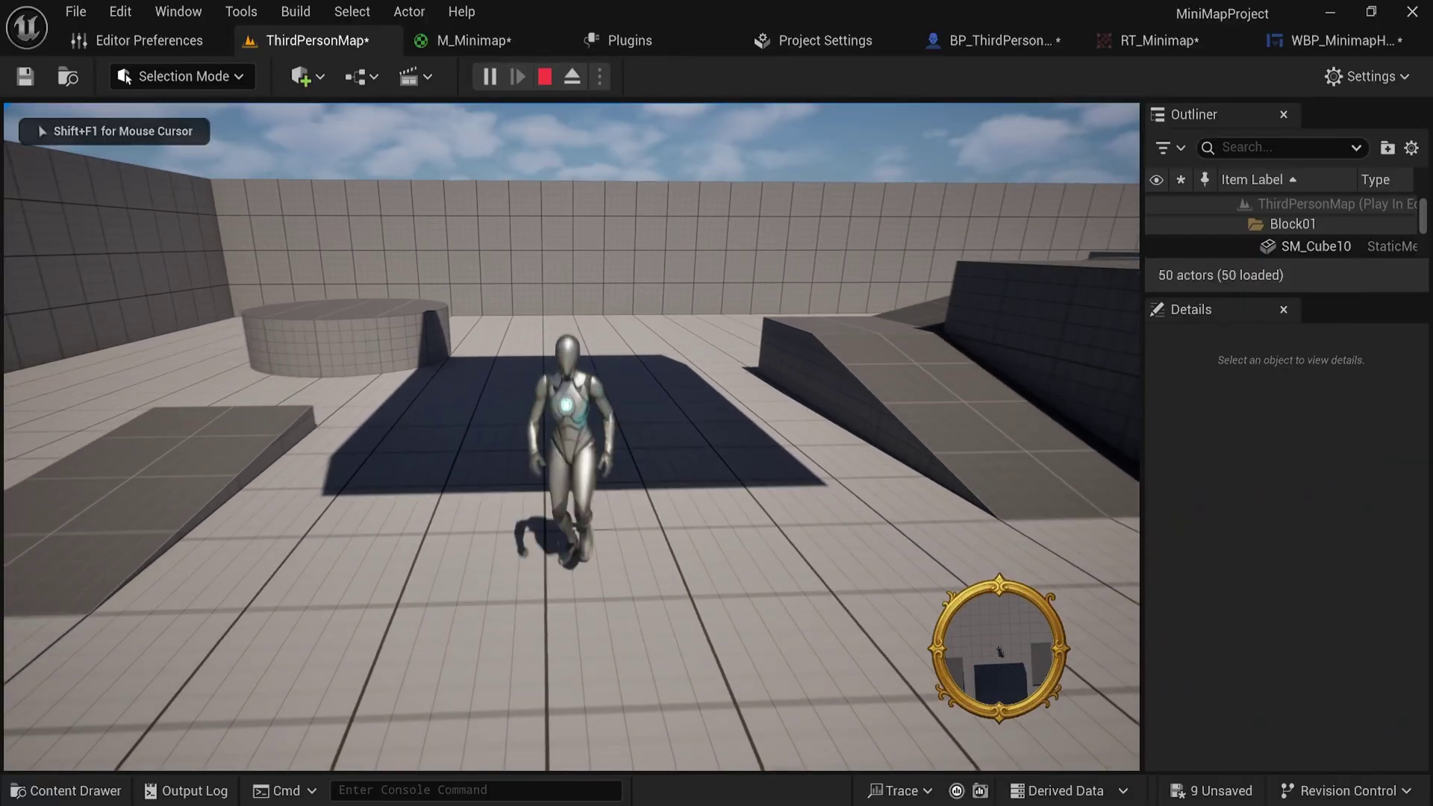
key(w)
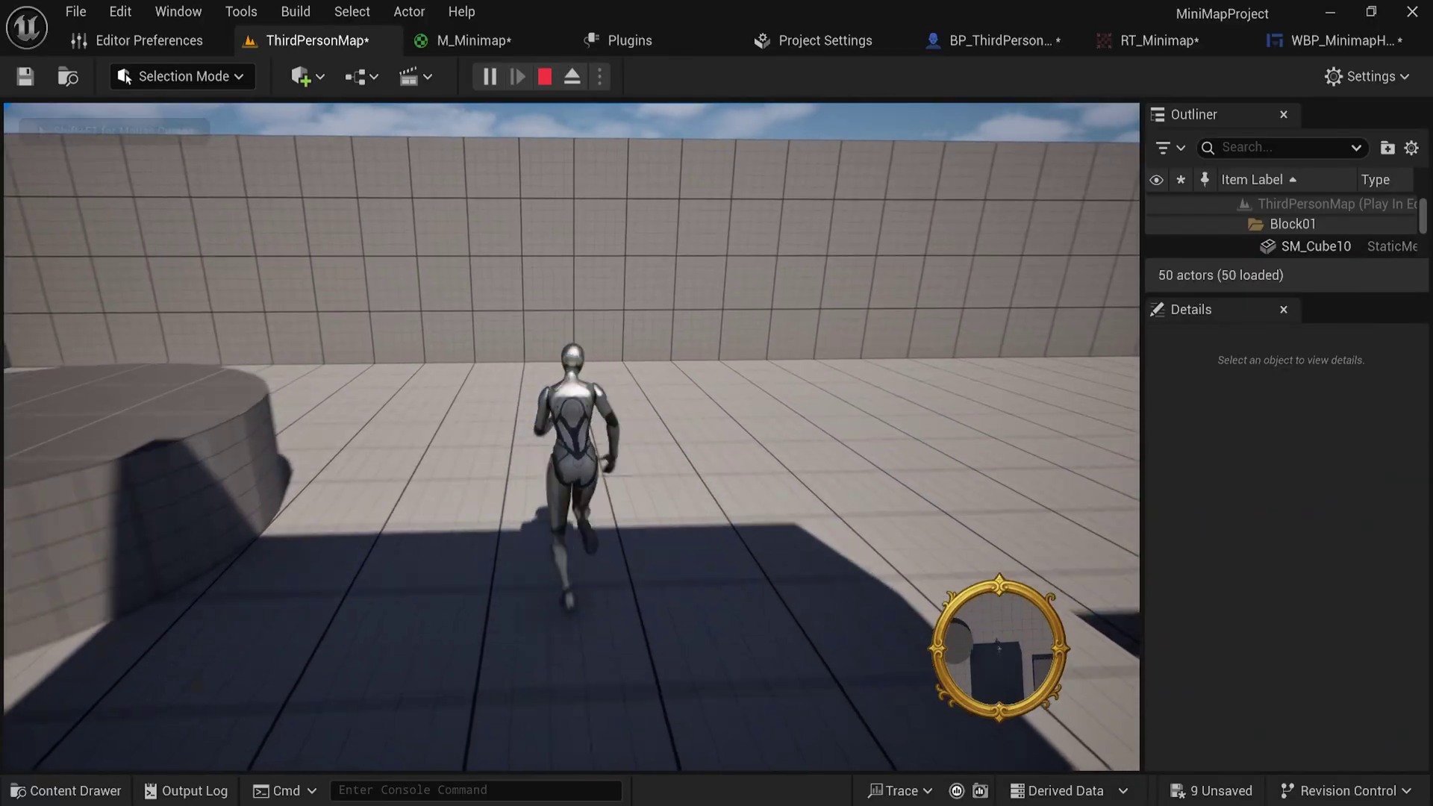
key(s)
key(s)
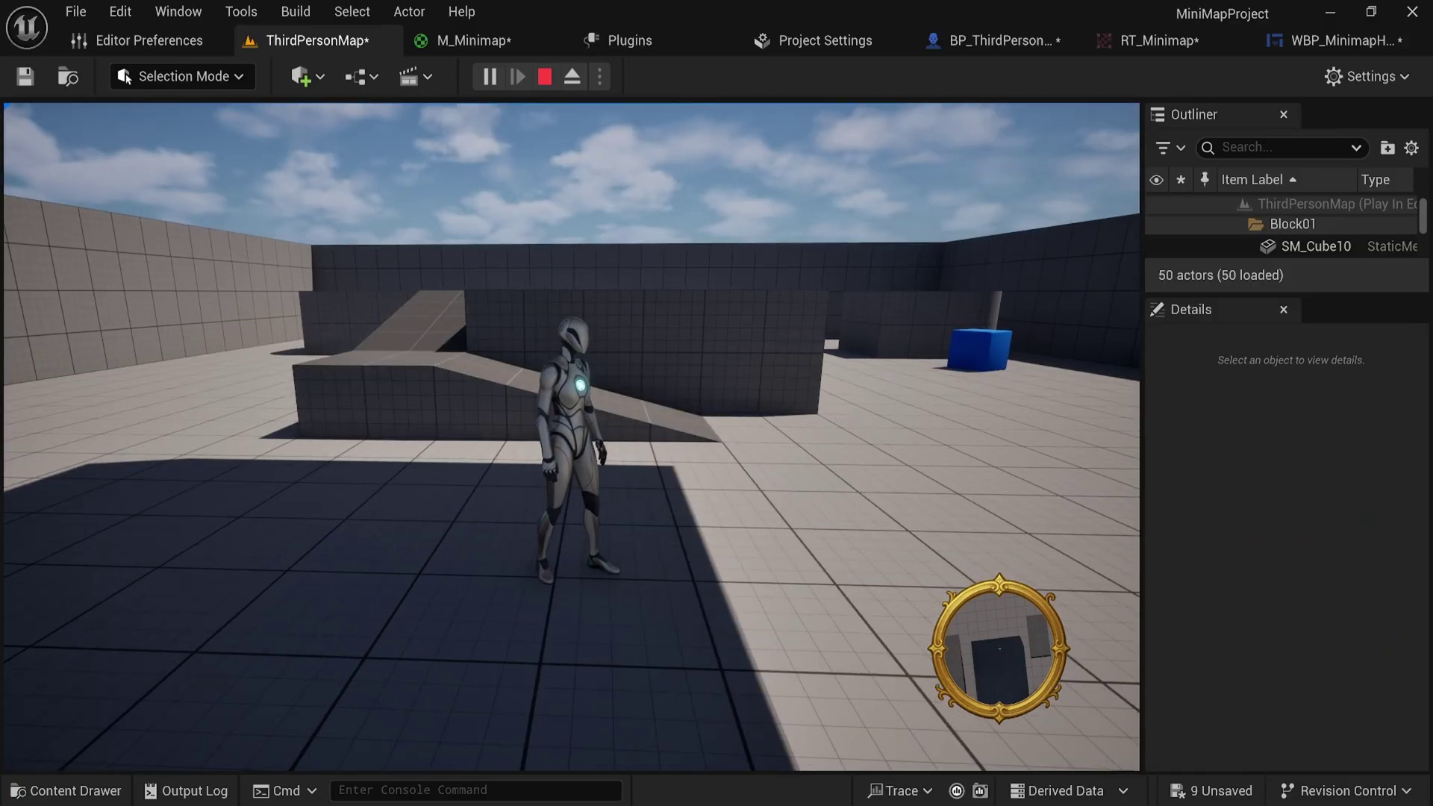
key(d)
key(a)
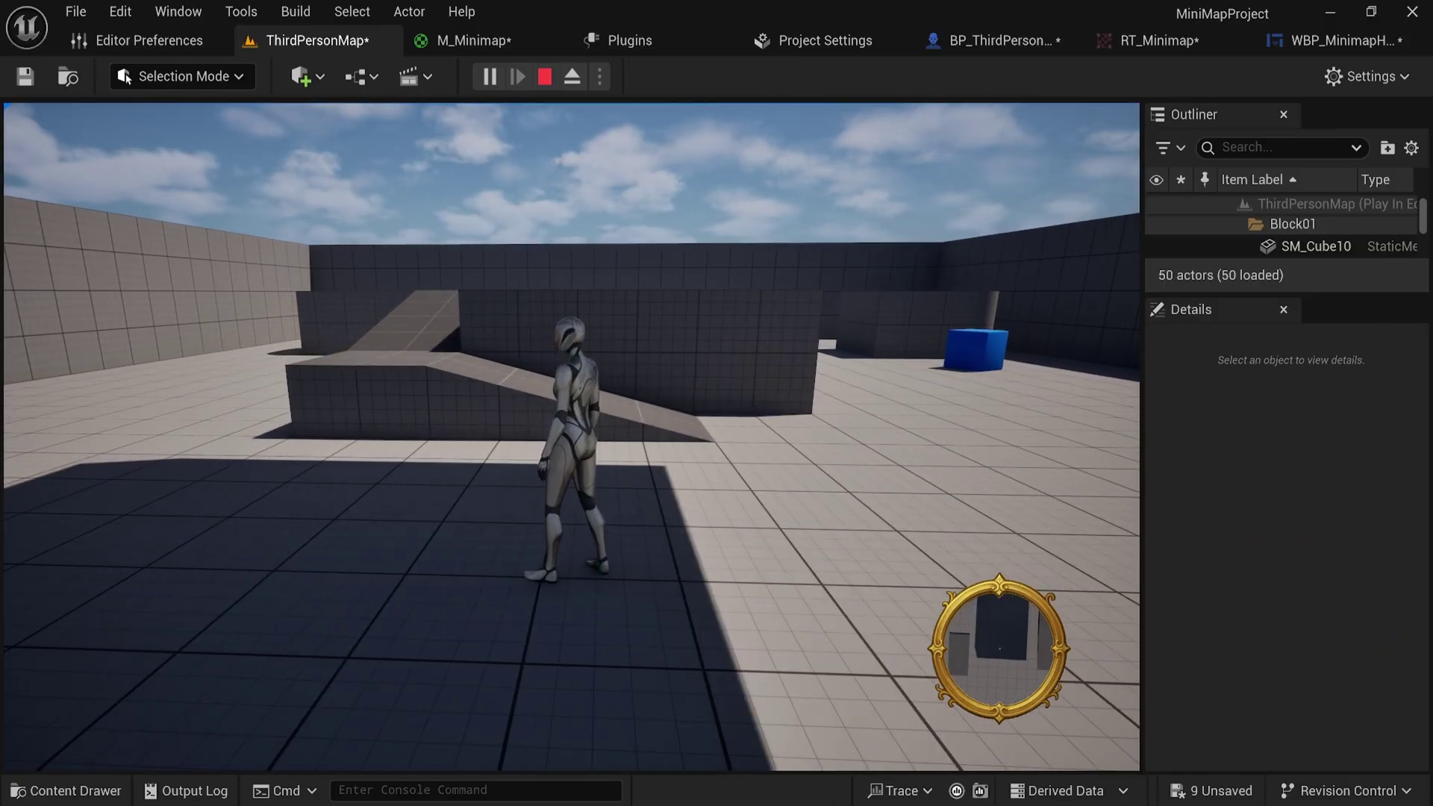
key(d)
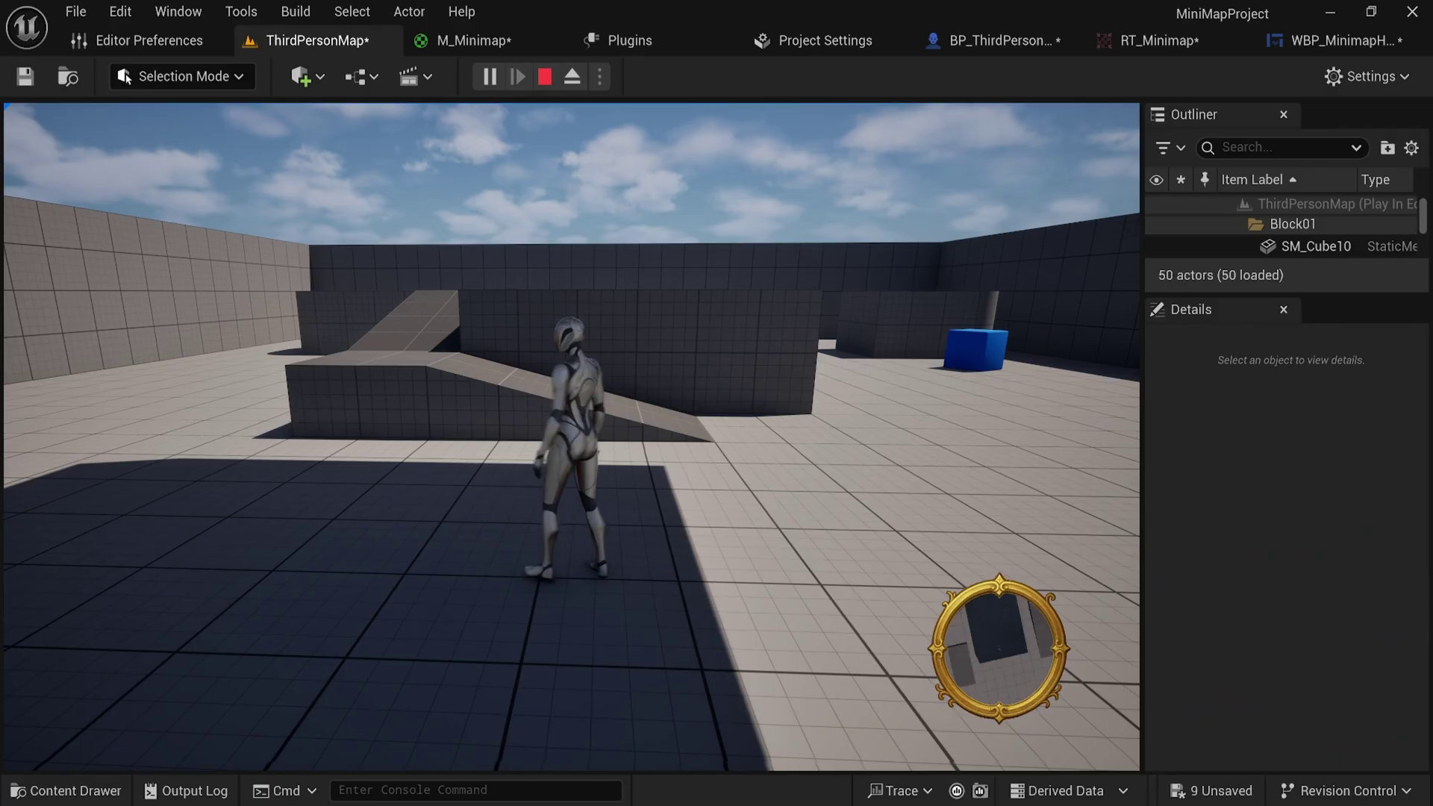
key(Escape)
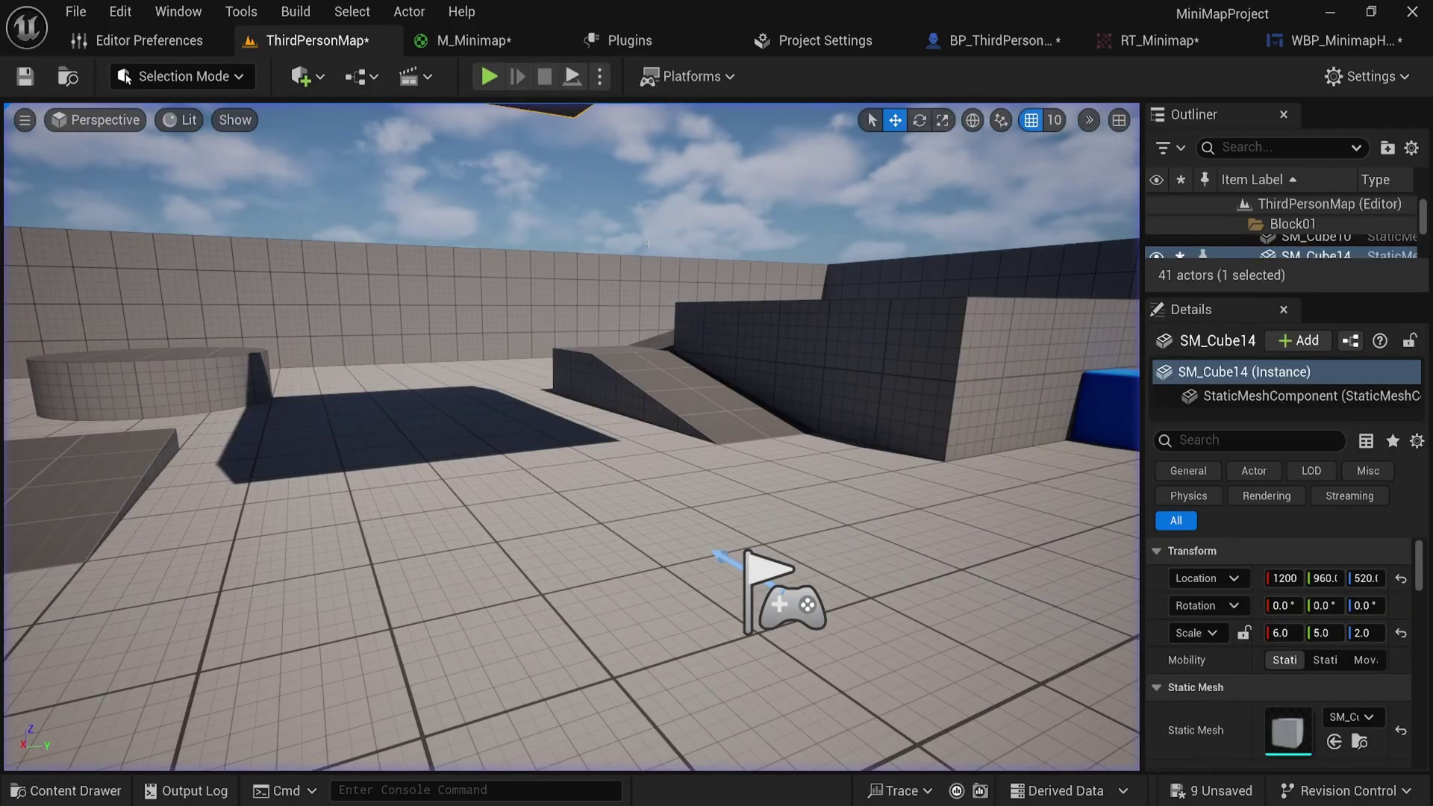
Step: Delete the duplicated block floating above the arena floor
right_drag(543, 198, 1004, 151)
key(Delete)
key(w)
key(s)
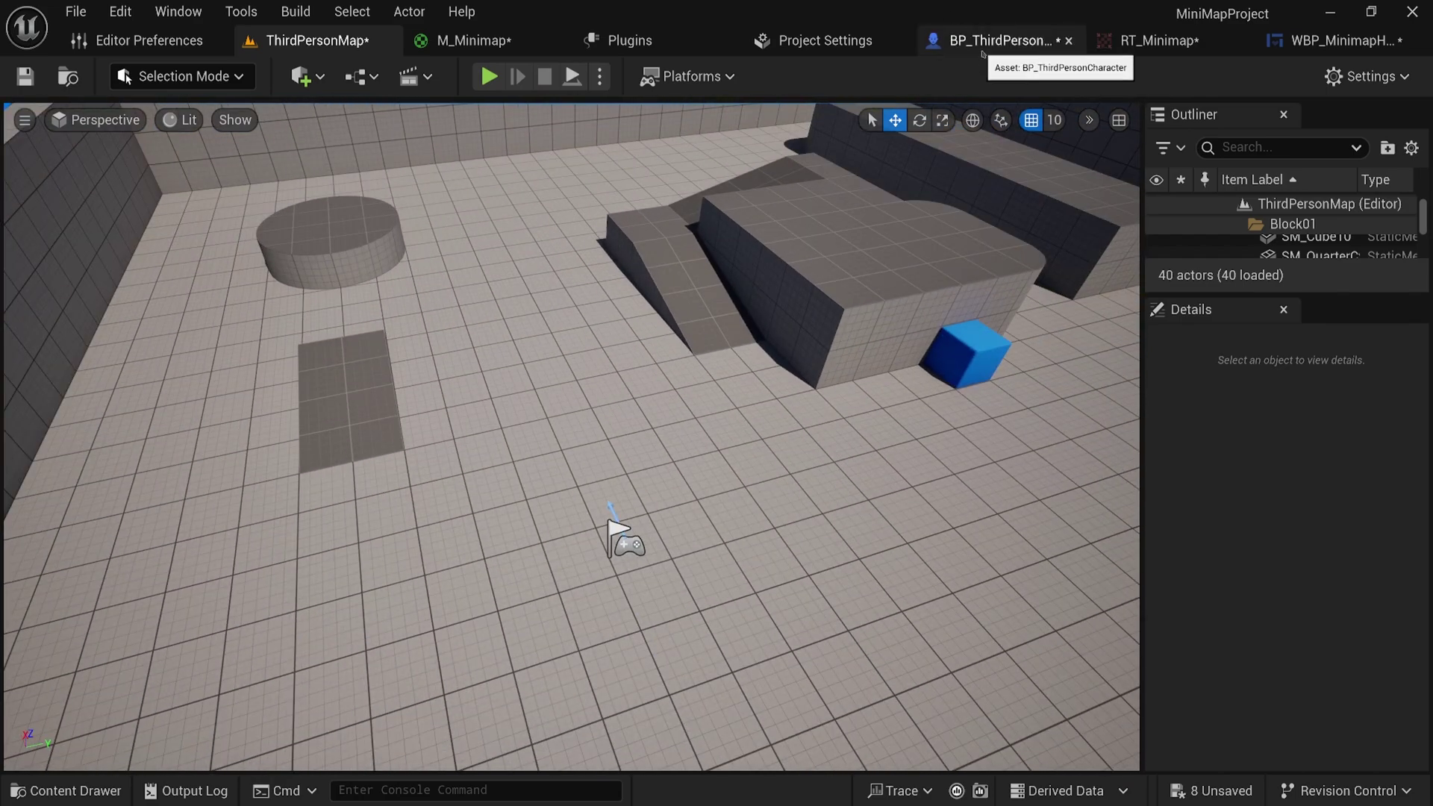
Step: Set the rotation type of the character blueprint's SceneCaptureComponent2D from relative to World and compile the blueprint
click(982, 45)
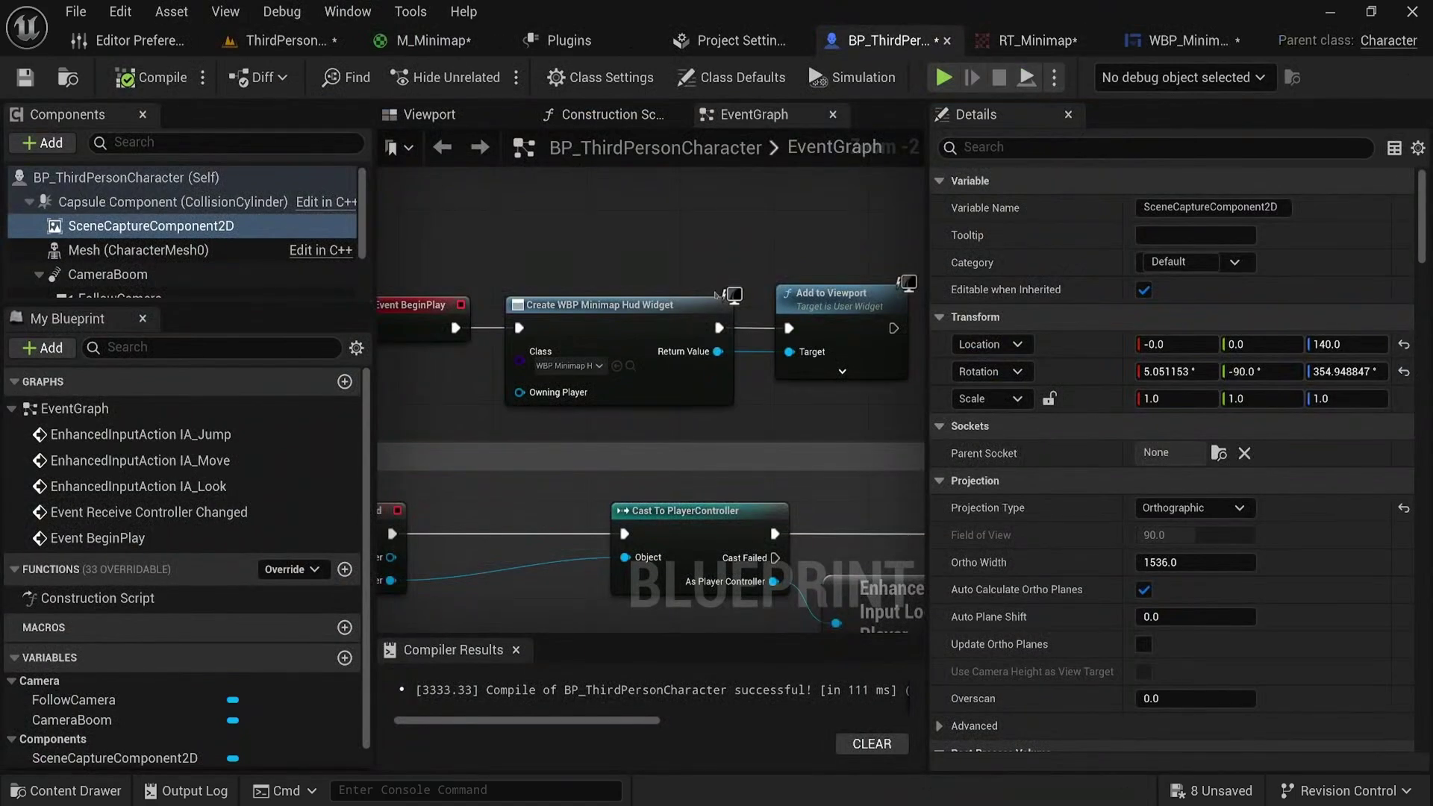
click(429, 115)
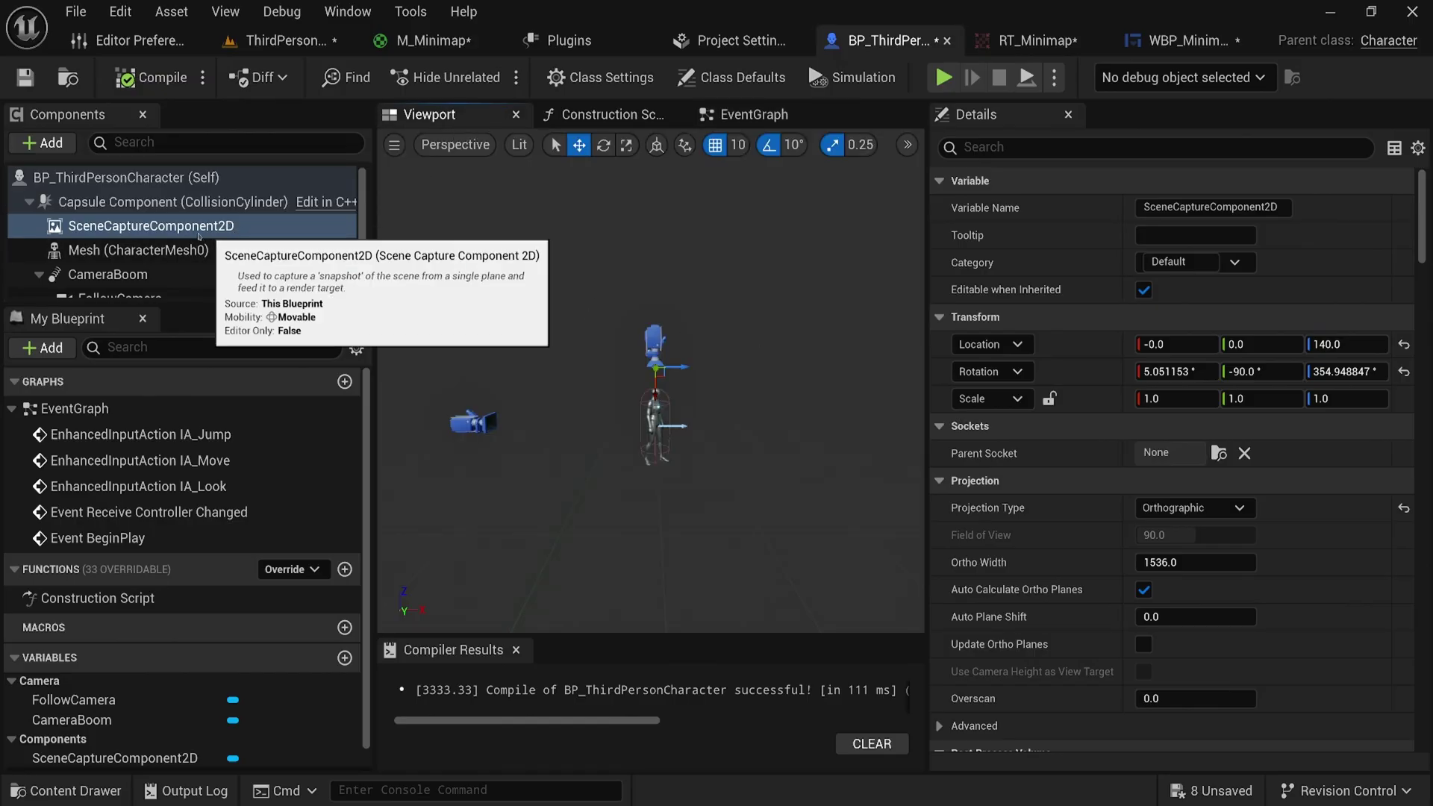
click(1006, 373)
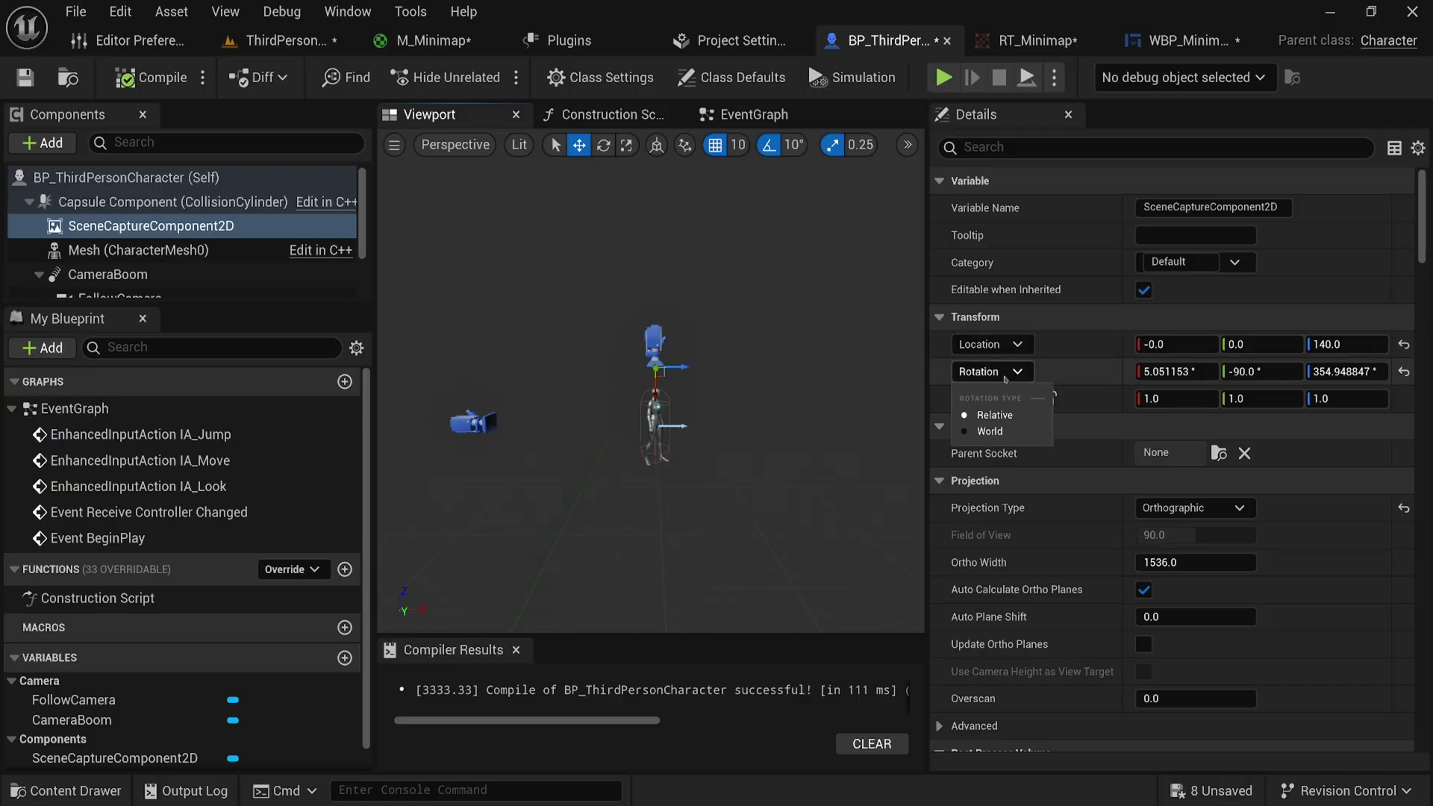
click(963, 431)
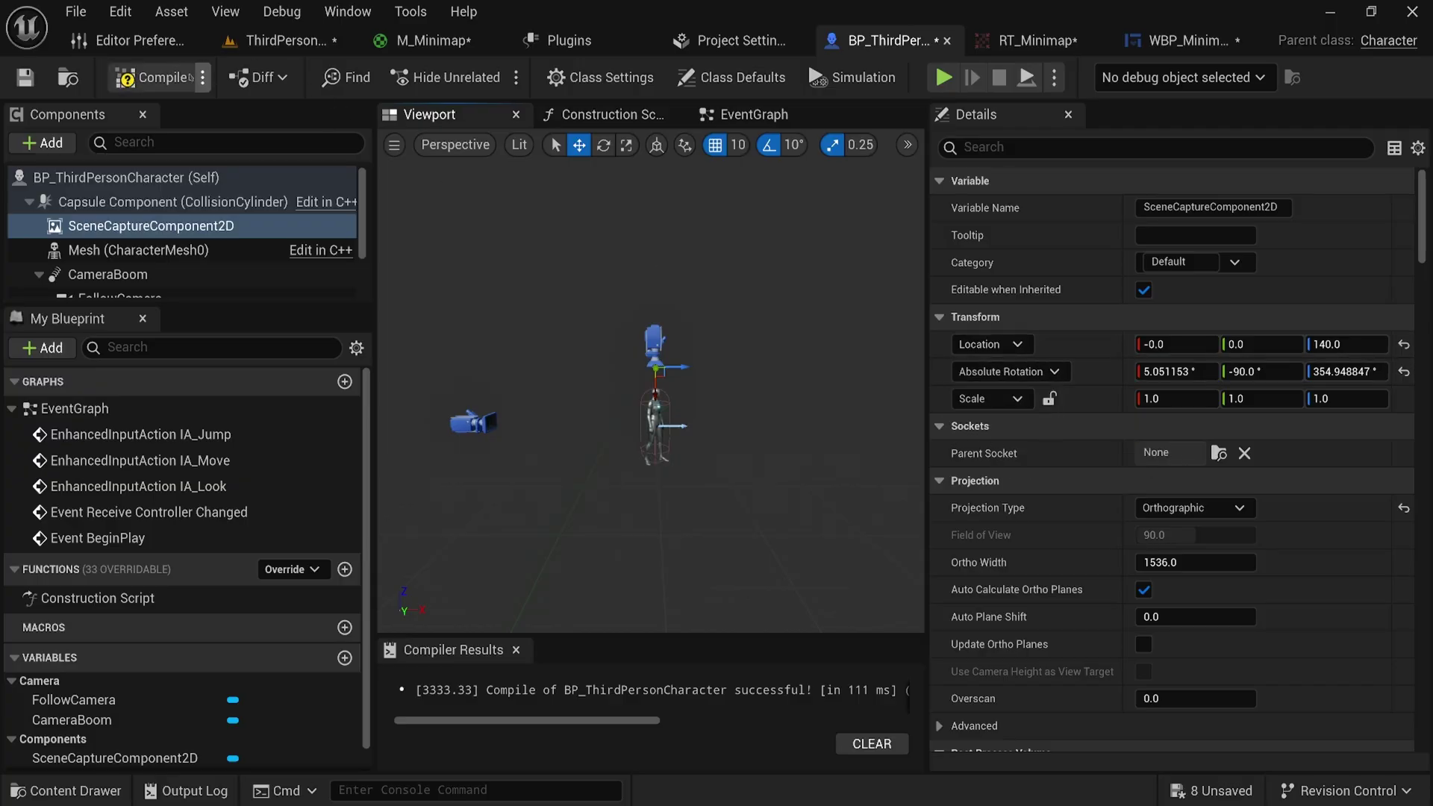
click(192, 77)
Step: Play-test ThirdPersonMap, running the character in all directions and over the ramp to check the minimap's world-locked orientation, and stop the session
click(291, 40)
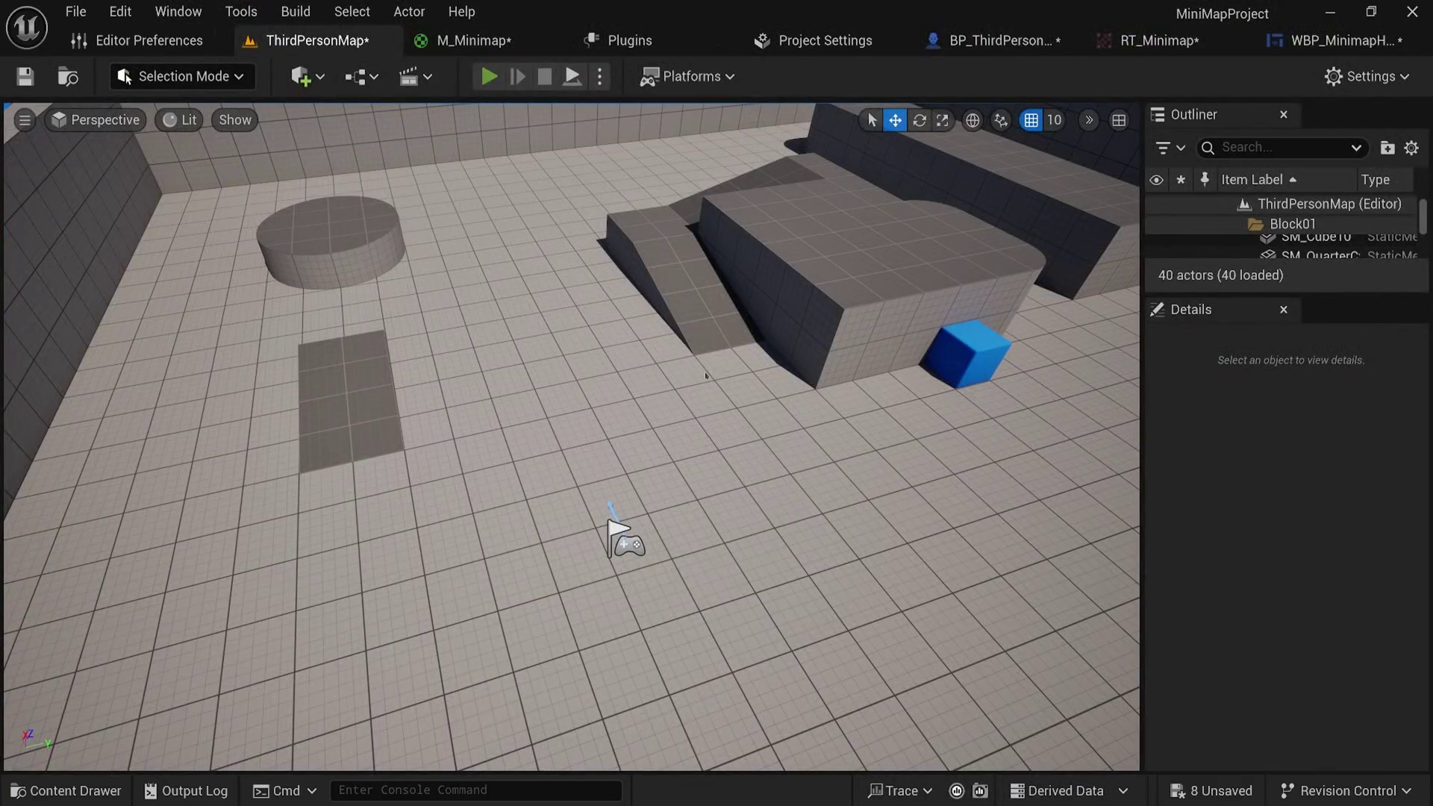
key(alt+p)
key(d)
key(s)
key(a)
key(w)
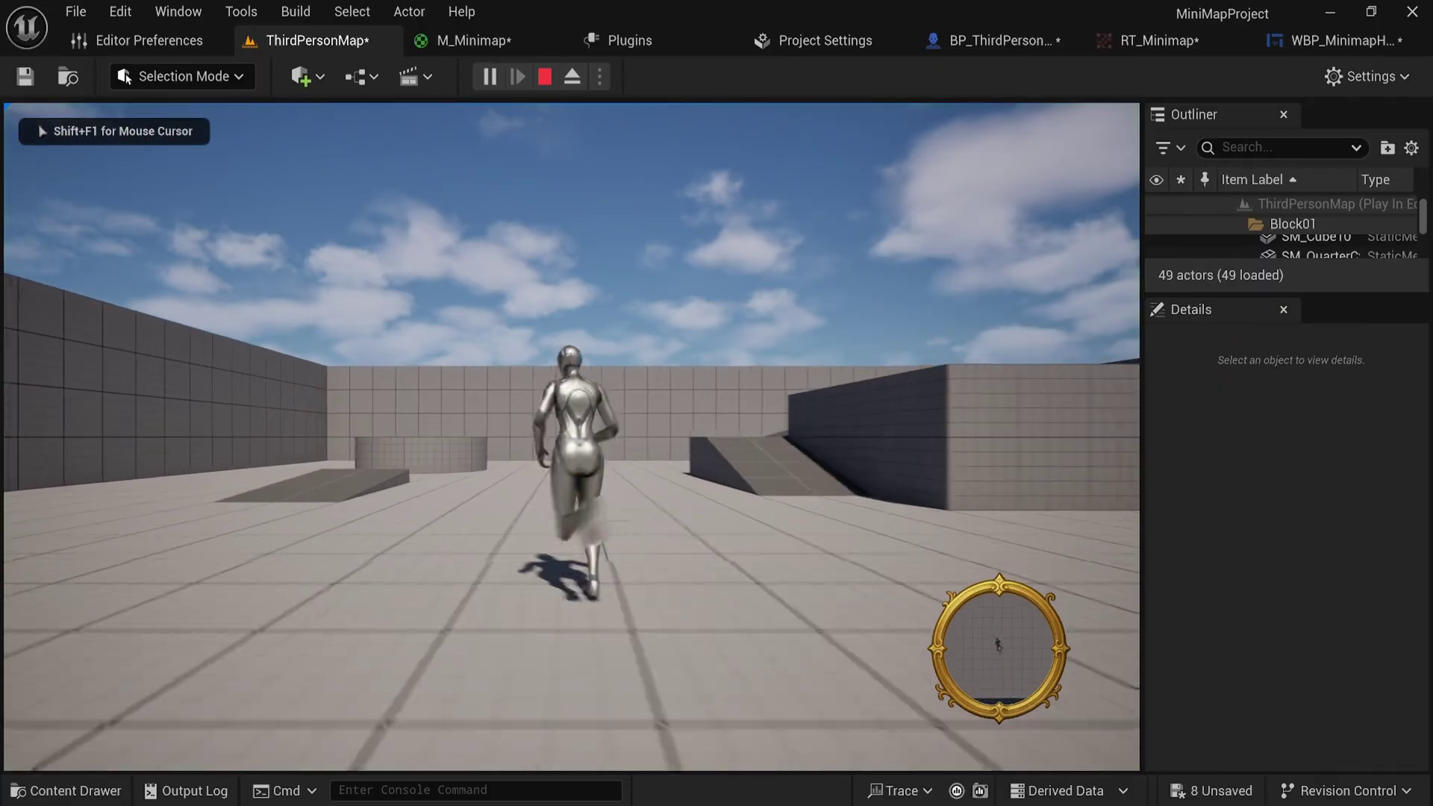
key(d)
key(w)
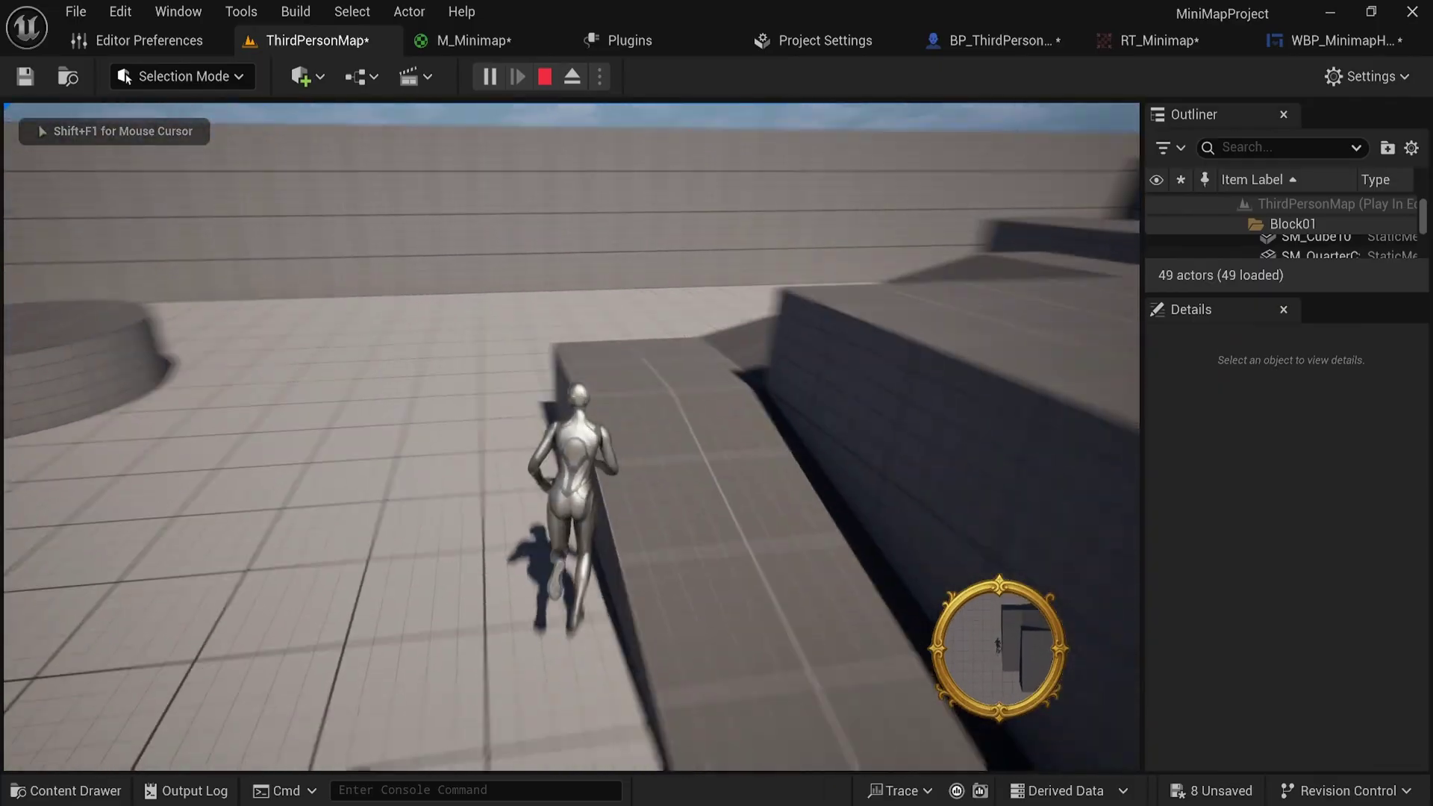
key(s)
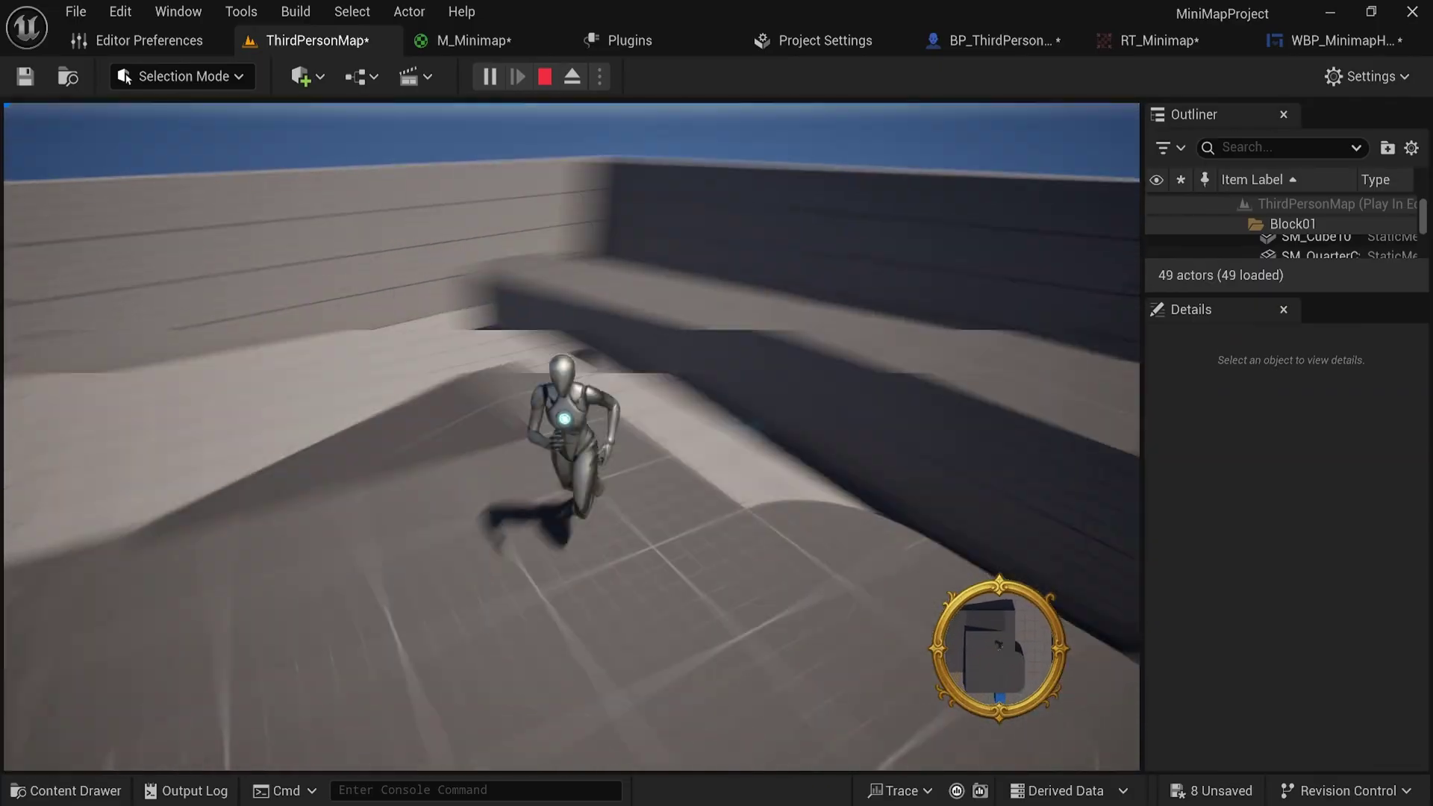
key(w)
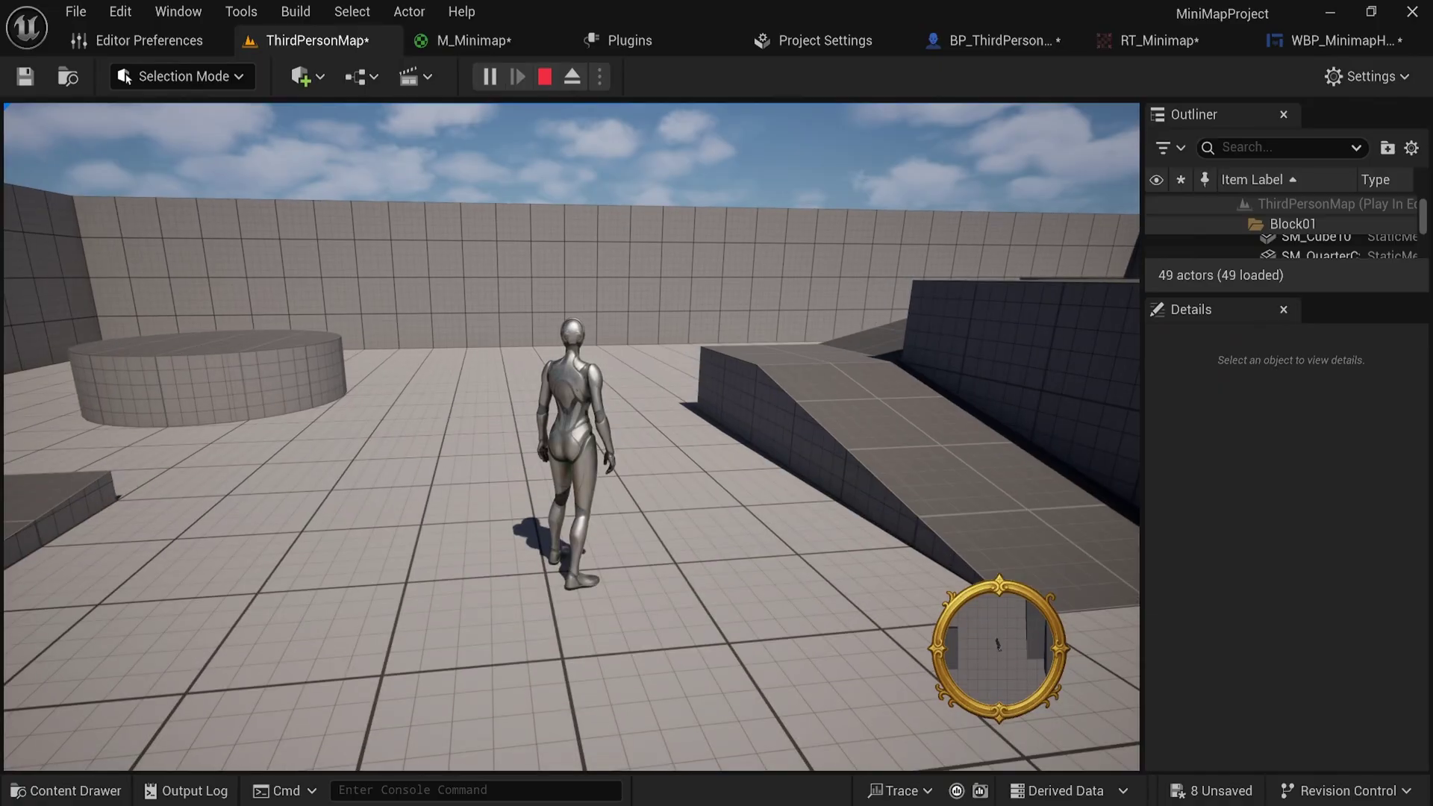
key(Escape)
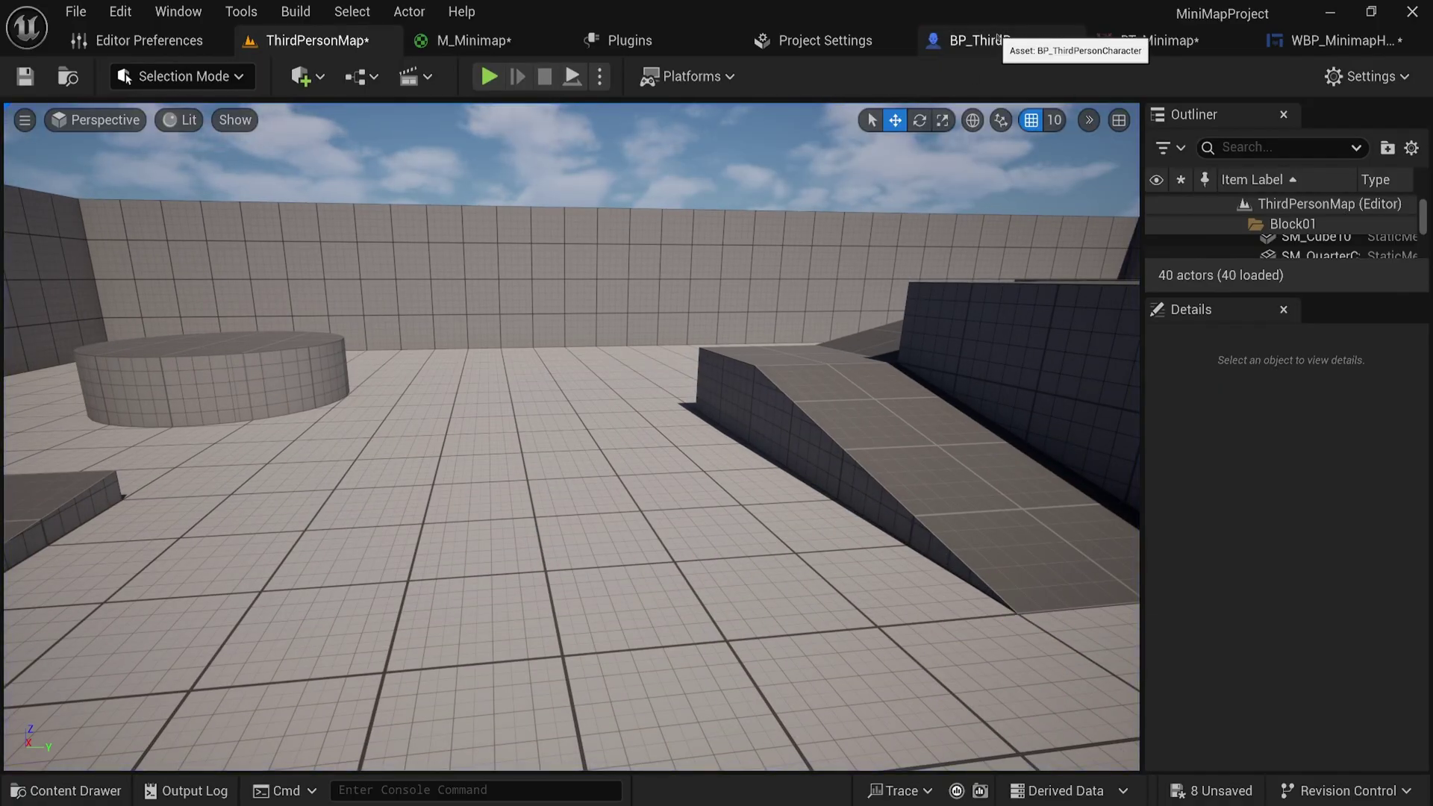
Step: Add a Plane component to BP_ThirdPersonCharacter and attach it to the character's Mesh
click(997, 40)
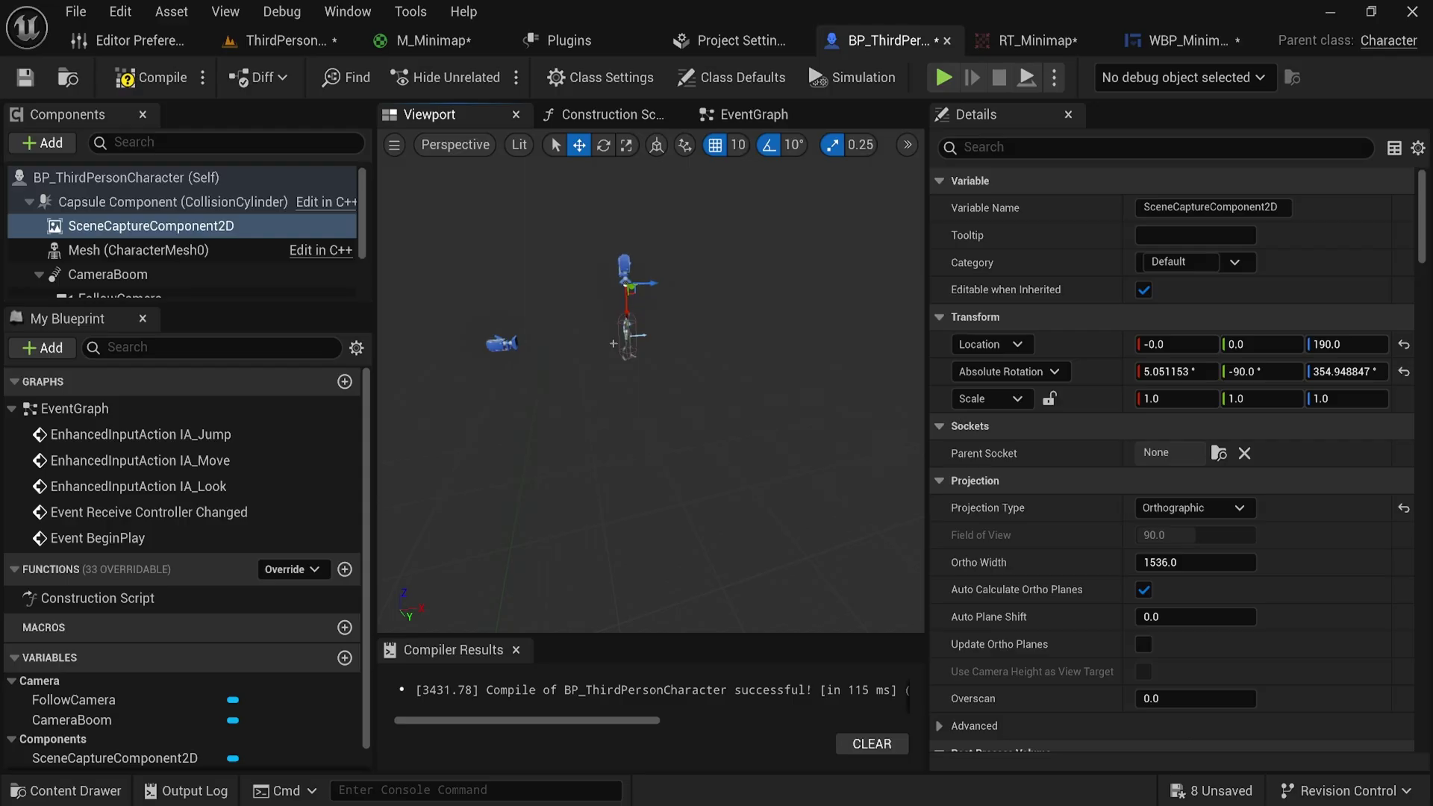
click(42, 143)
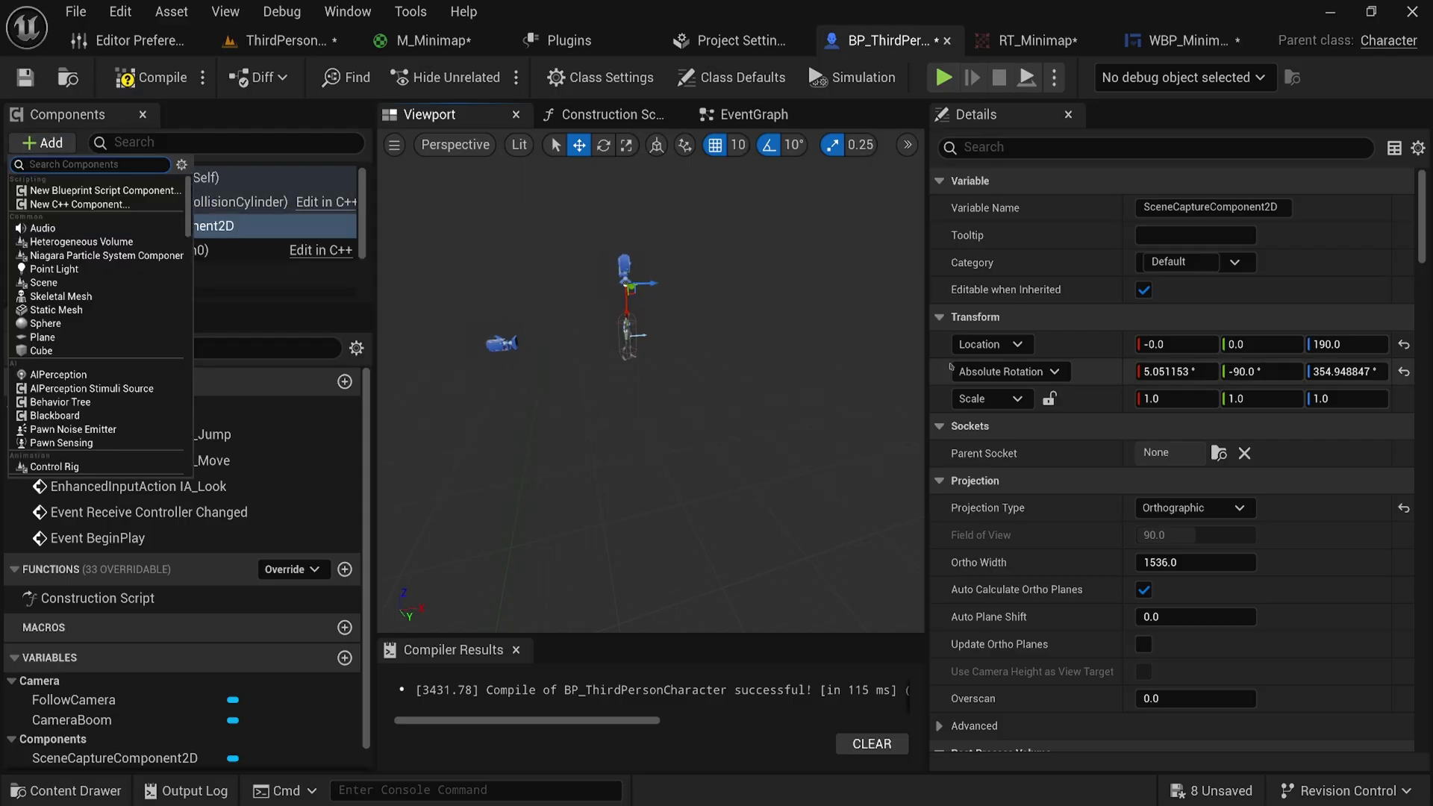
text(plane)
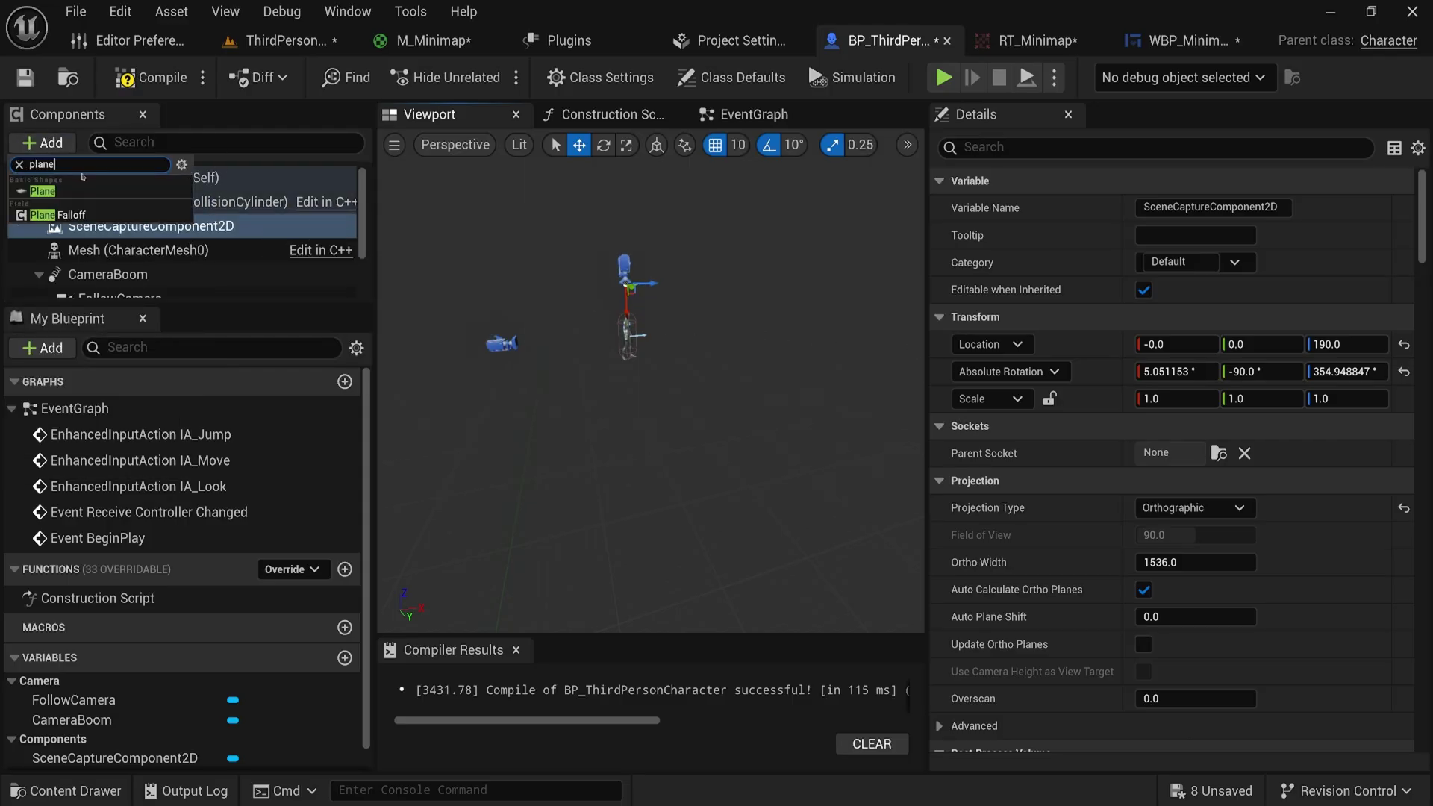
click(64, 228)
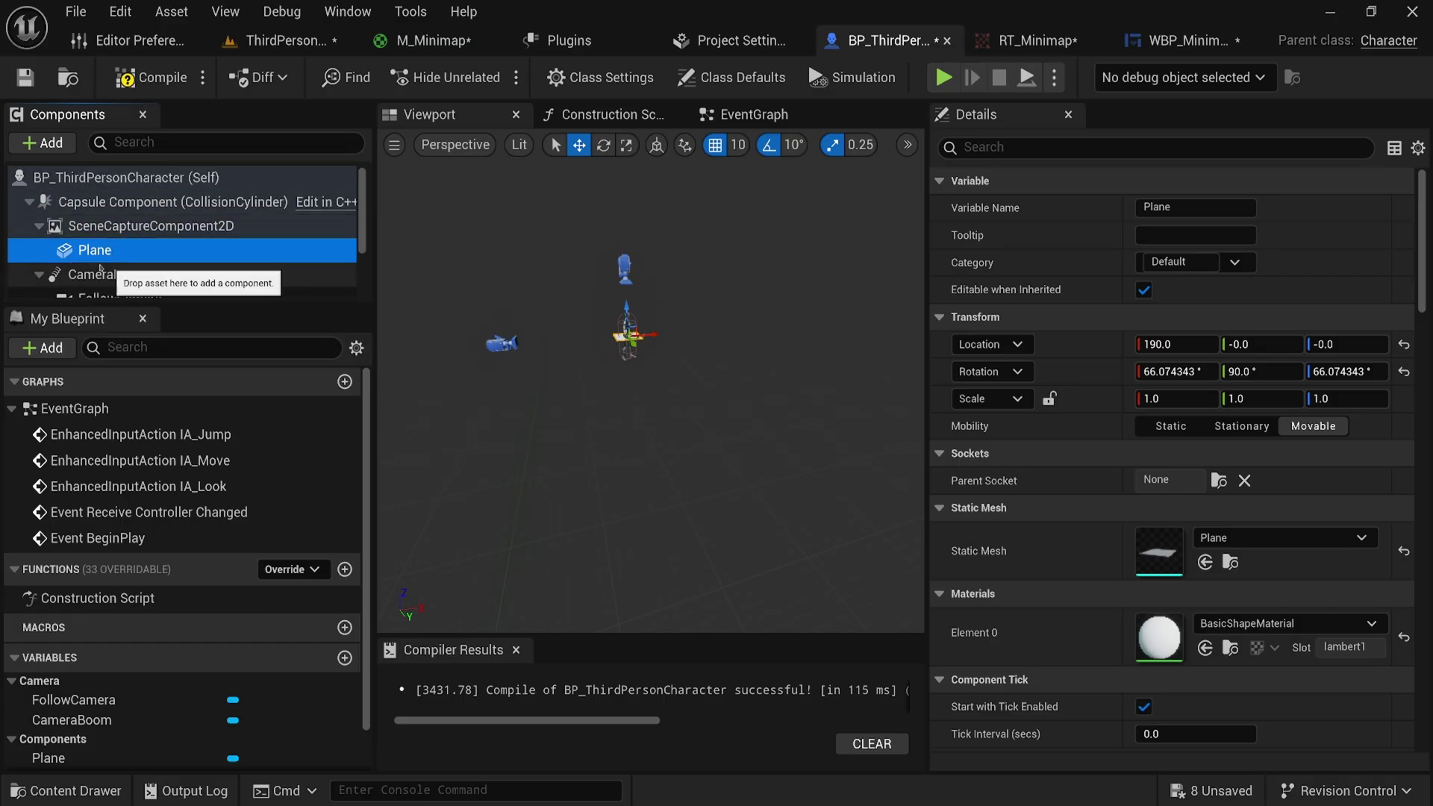
drag(86, 221, 123, 292)
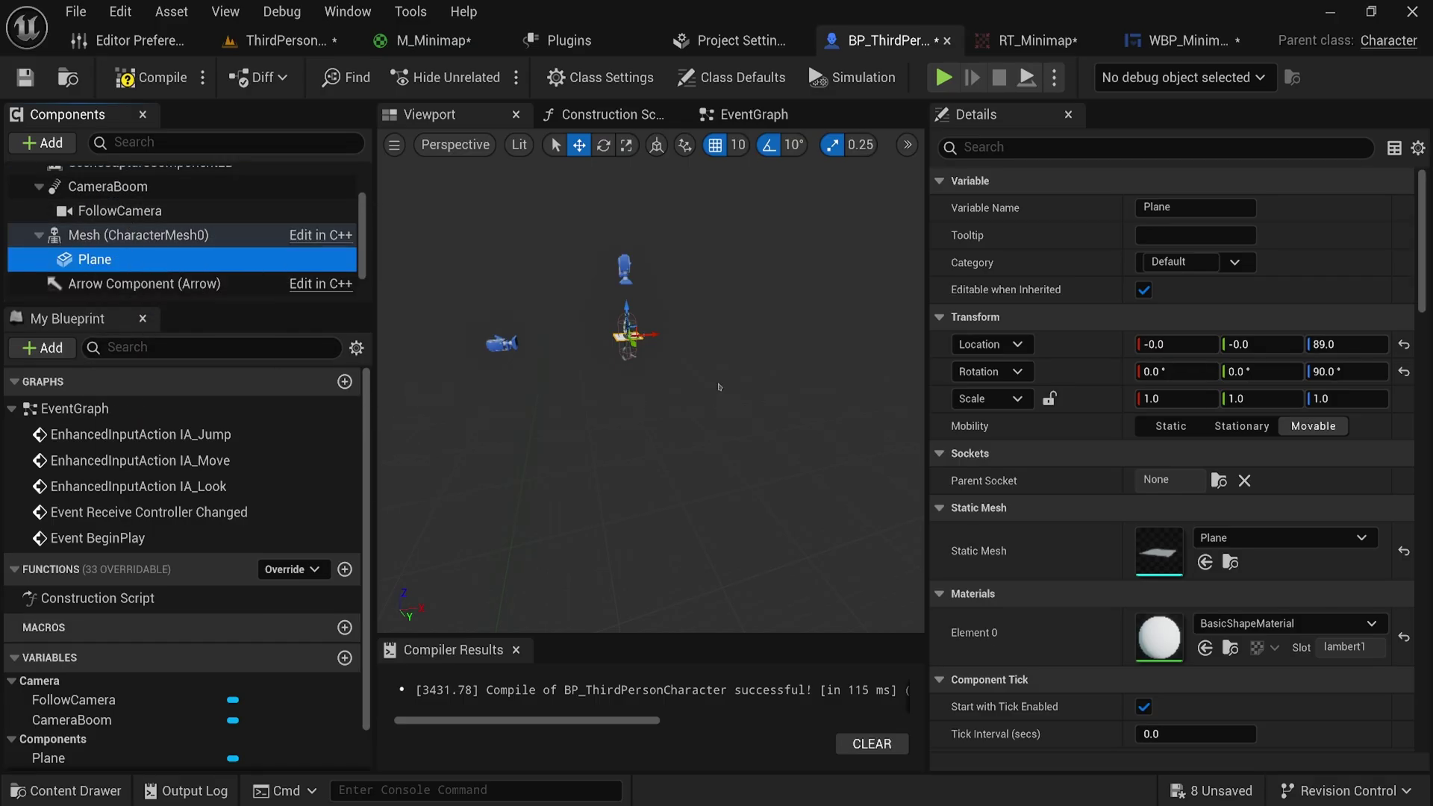
Step: Raise the Plane component above the character's head, beneath the scene capture camera, to a Z location of 219
key(w)
right_drag(719, 387, 700, 360)
drag(635, 302, 636, 240)
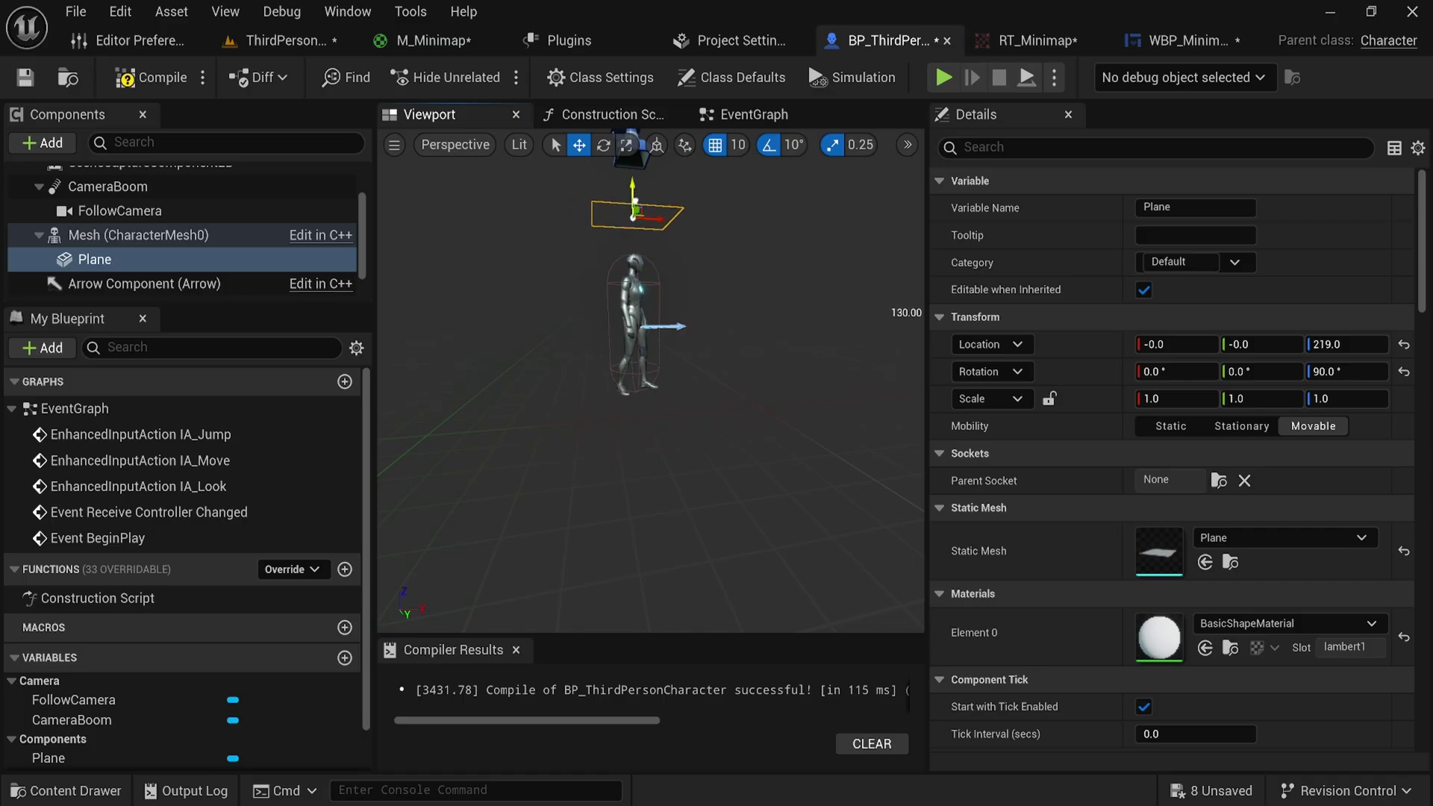
right_drag(642, 214, 629, 152)
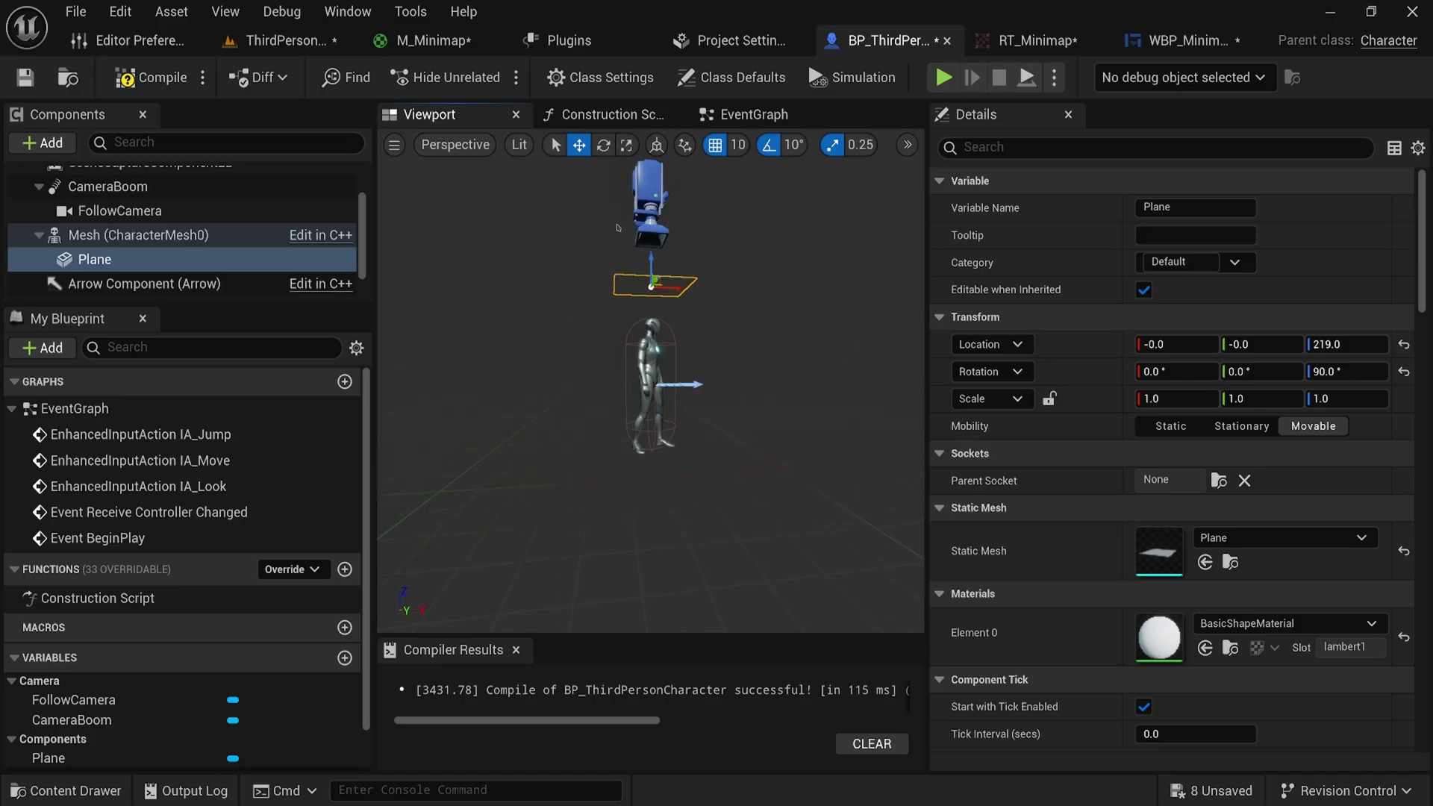
right_drag(722, 403, 724, 478)
key(s)
Step: Create a material from the golden arrow texture, name it Icon, and open it
key(ctrl+space)
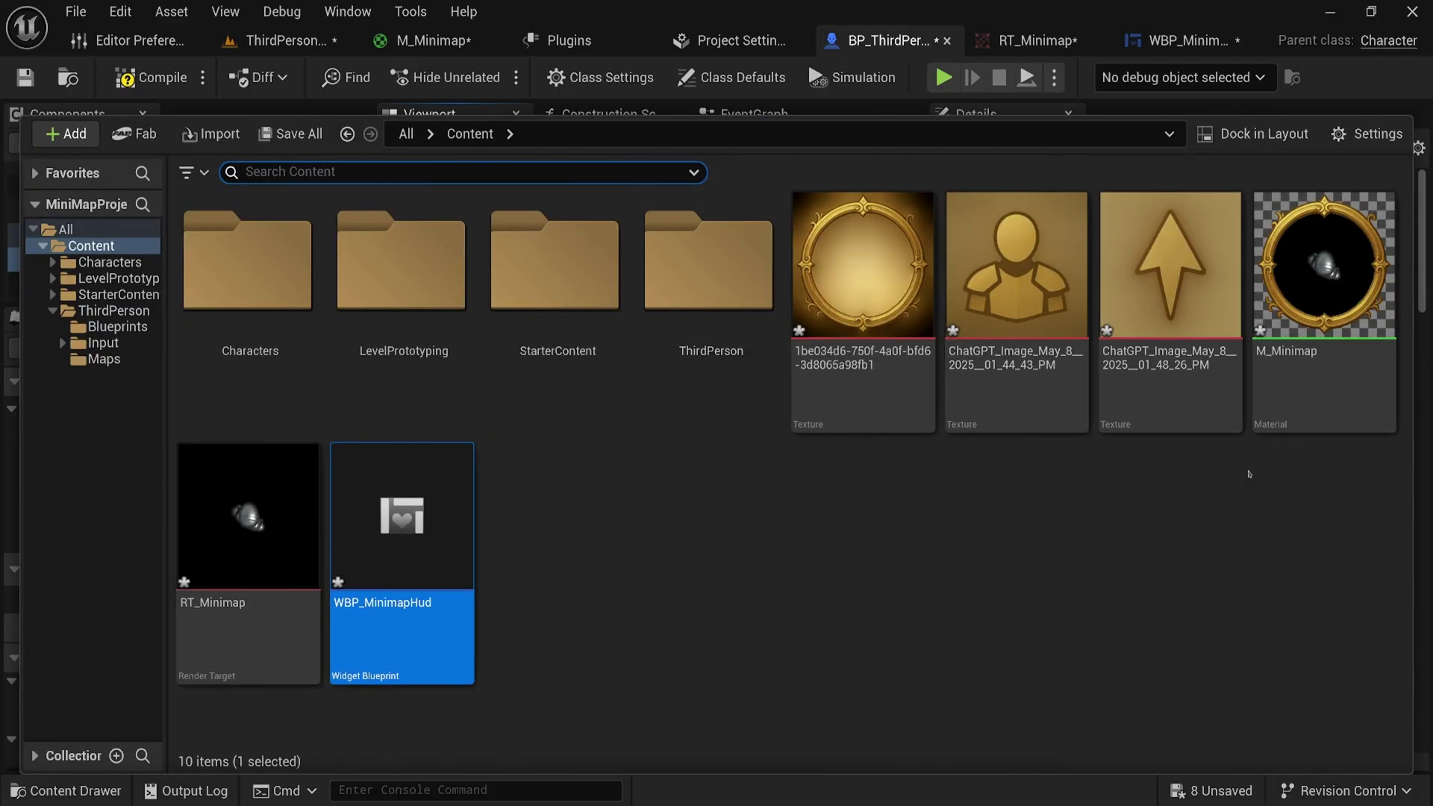
click(1150, 268)
right_click(1127, 239)
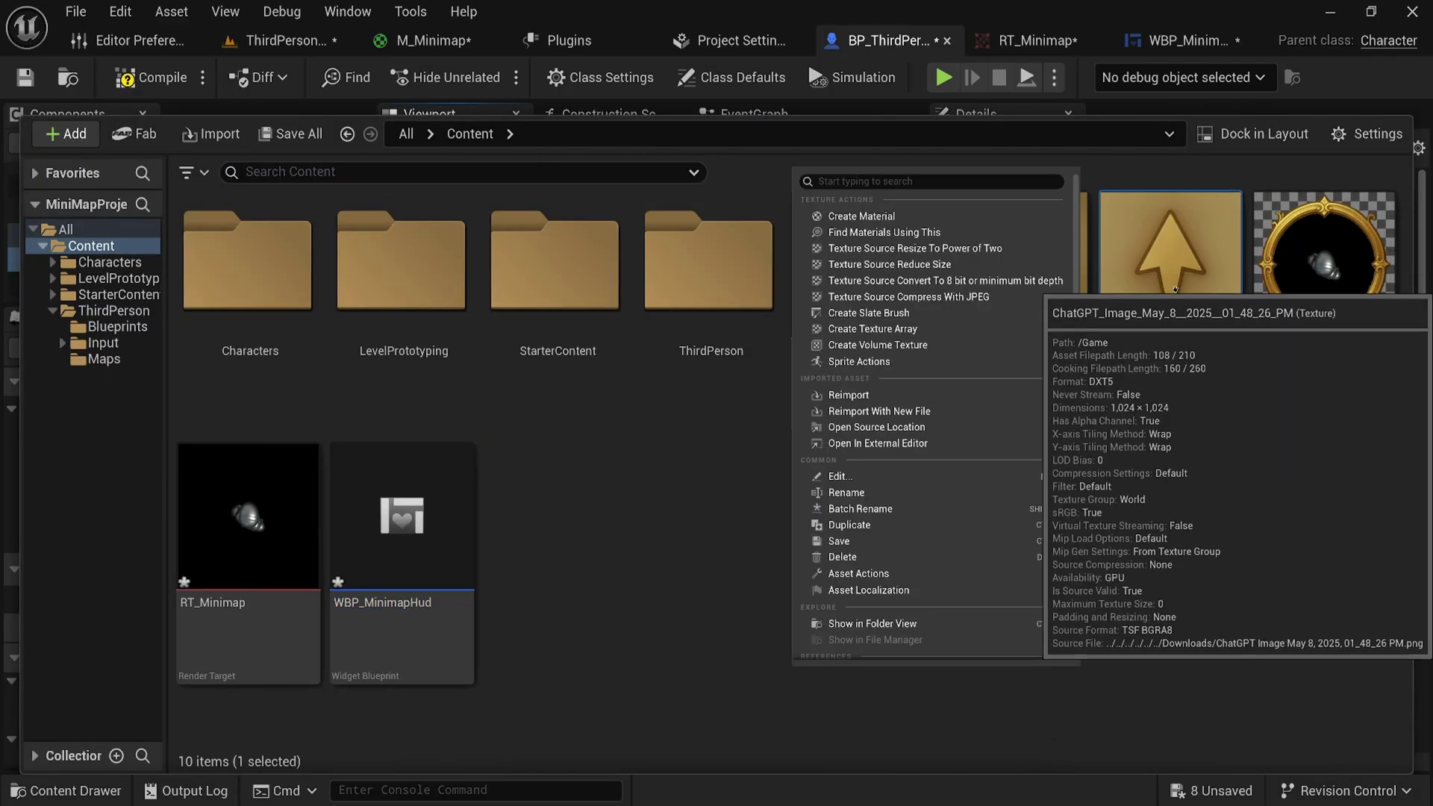
click(932, 215)
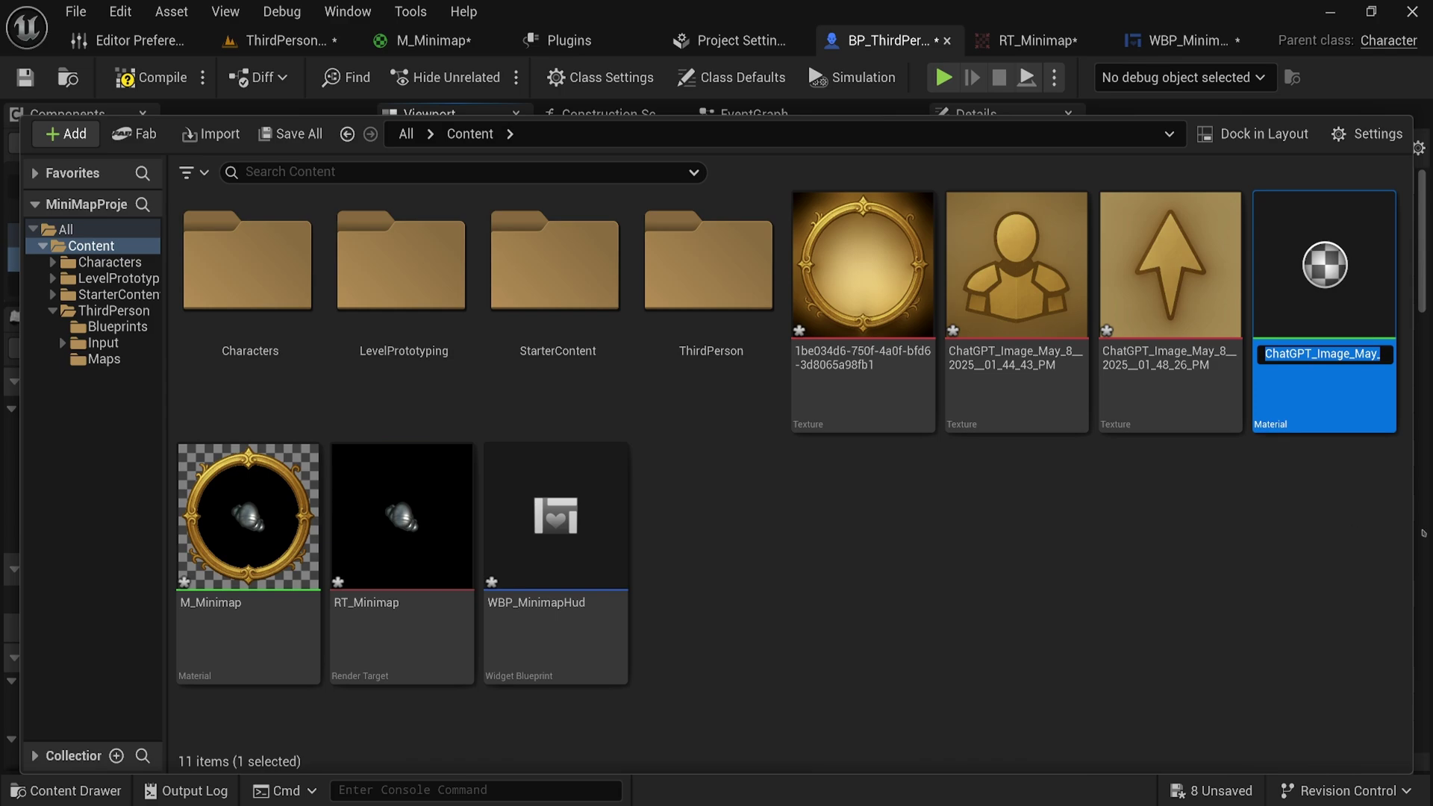
text(Icon)
key(Return)
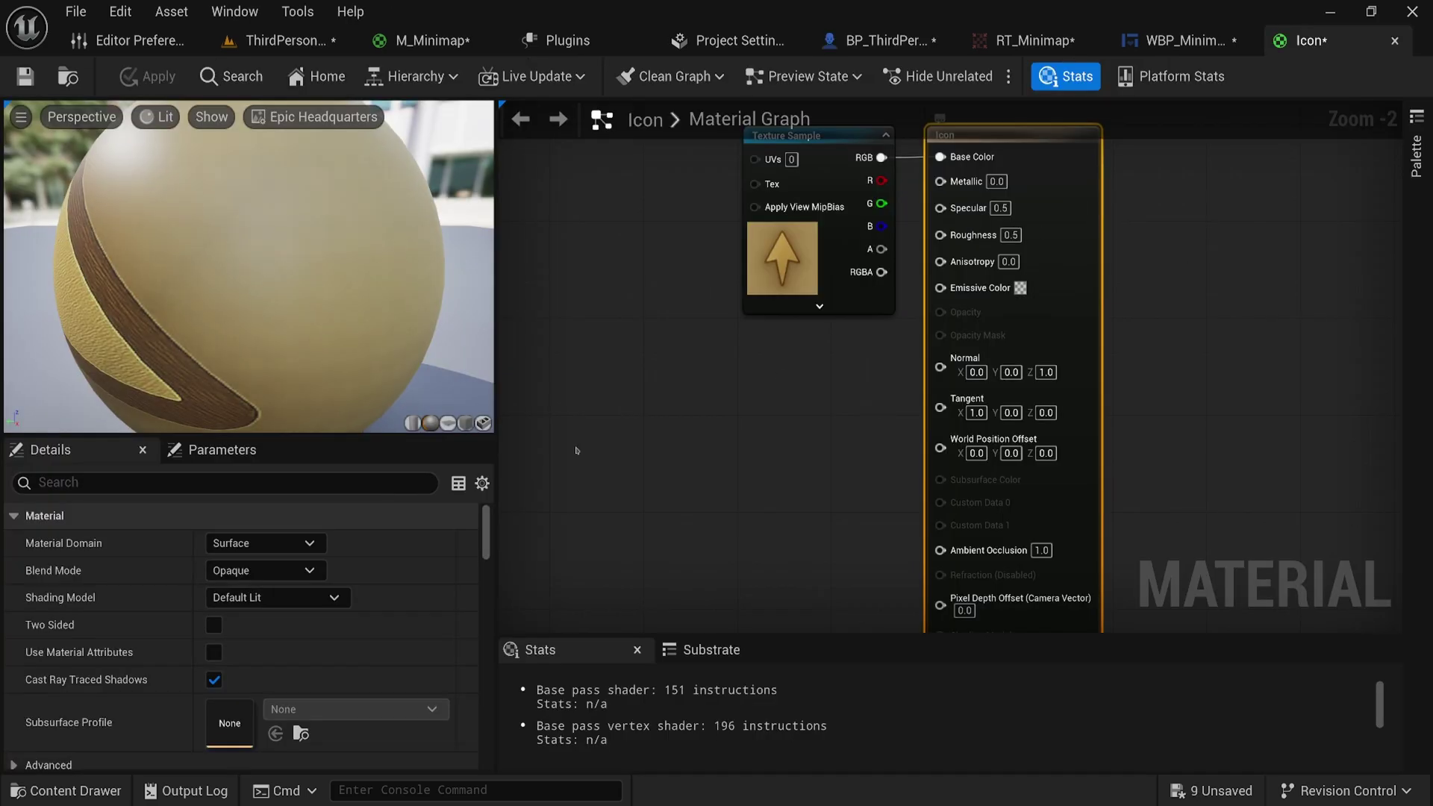
Step: Set the Icon material's Blend Mode to Masked, connect the texture's alpha to Opacity Mask, and apply the changes
click(259, 582)
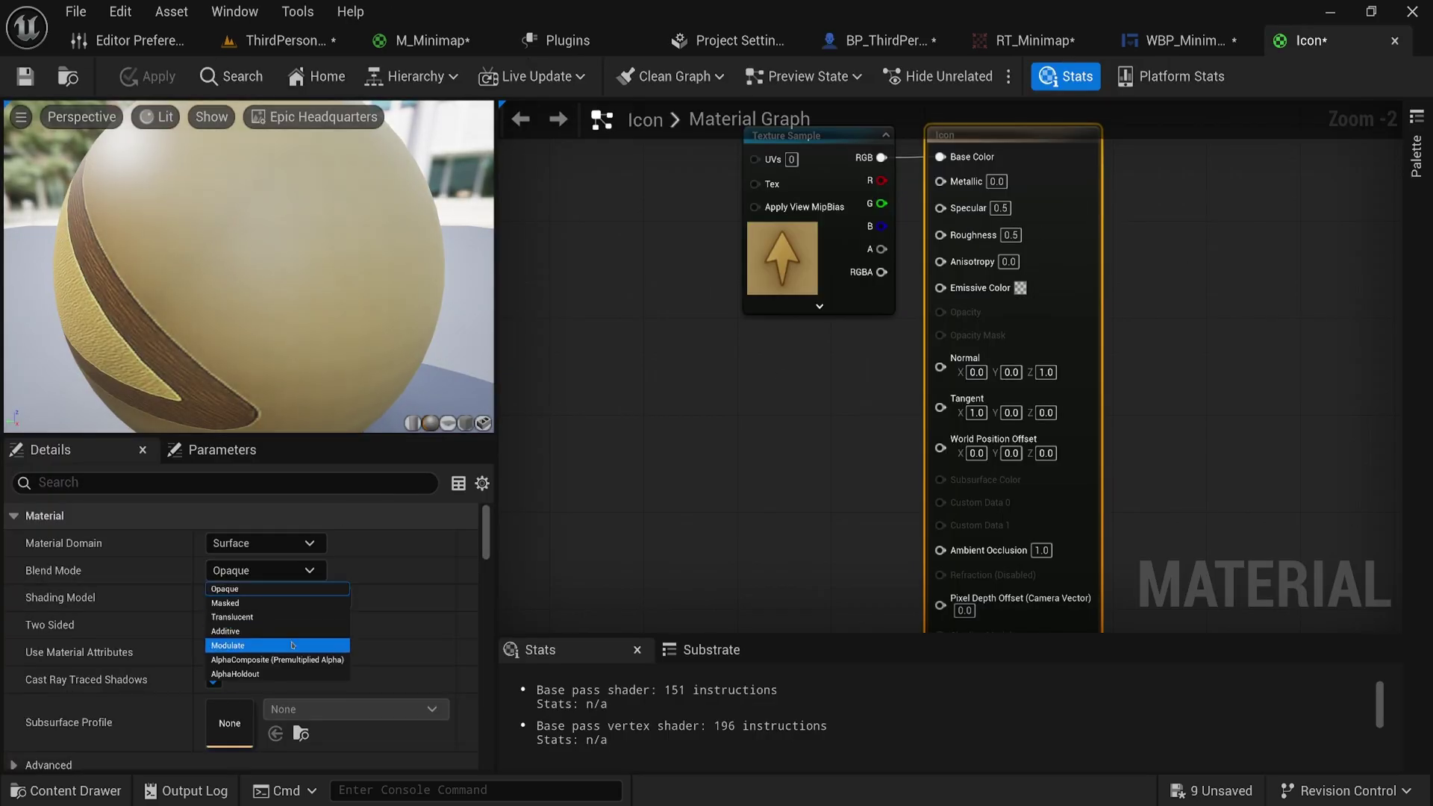
click(231, 613)
drag(882, 248, 940, 336)
mouse_move(395, 365)
mouse_down()
mouse_move(448, 370)
mouse_move(418, 351)
mouse_move(388, 358)
mouse_up()
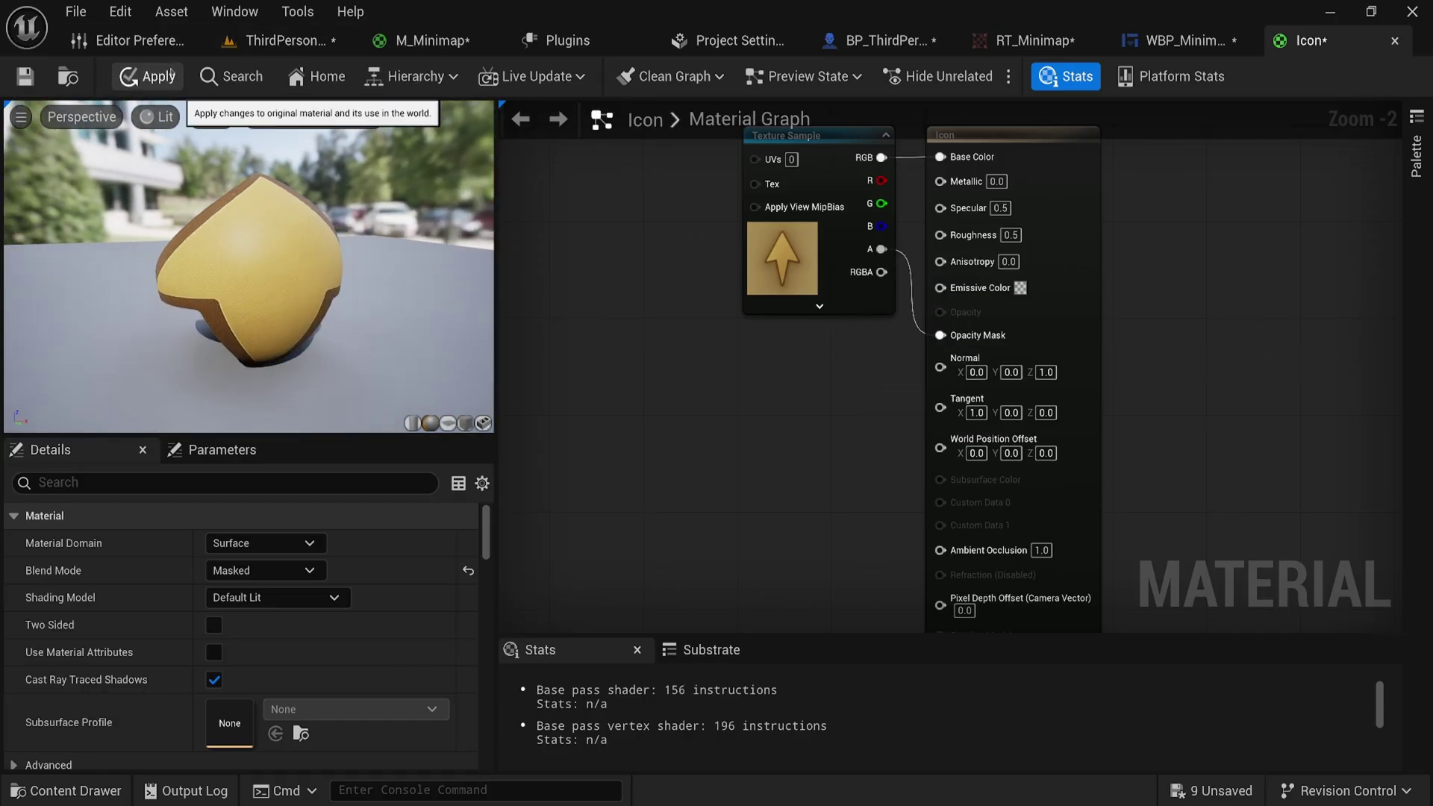
click(147, 76)
Step: Convert the Icon material's Texture Sample node to a parameter named Image
click(708, 434)
right_click(708, 435)
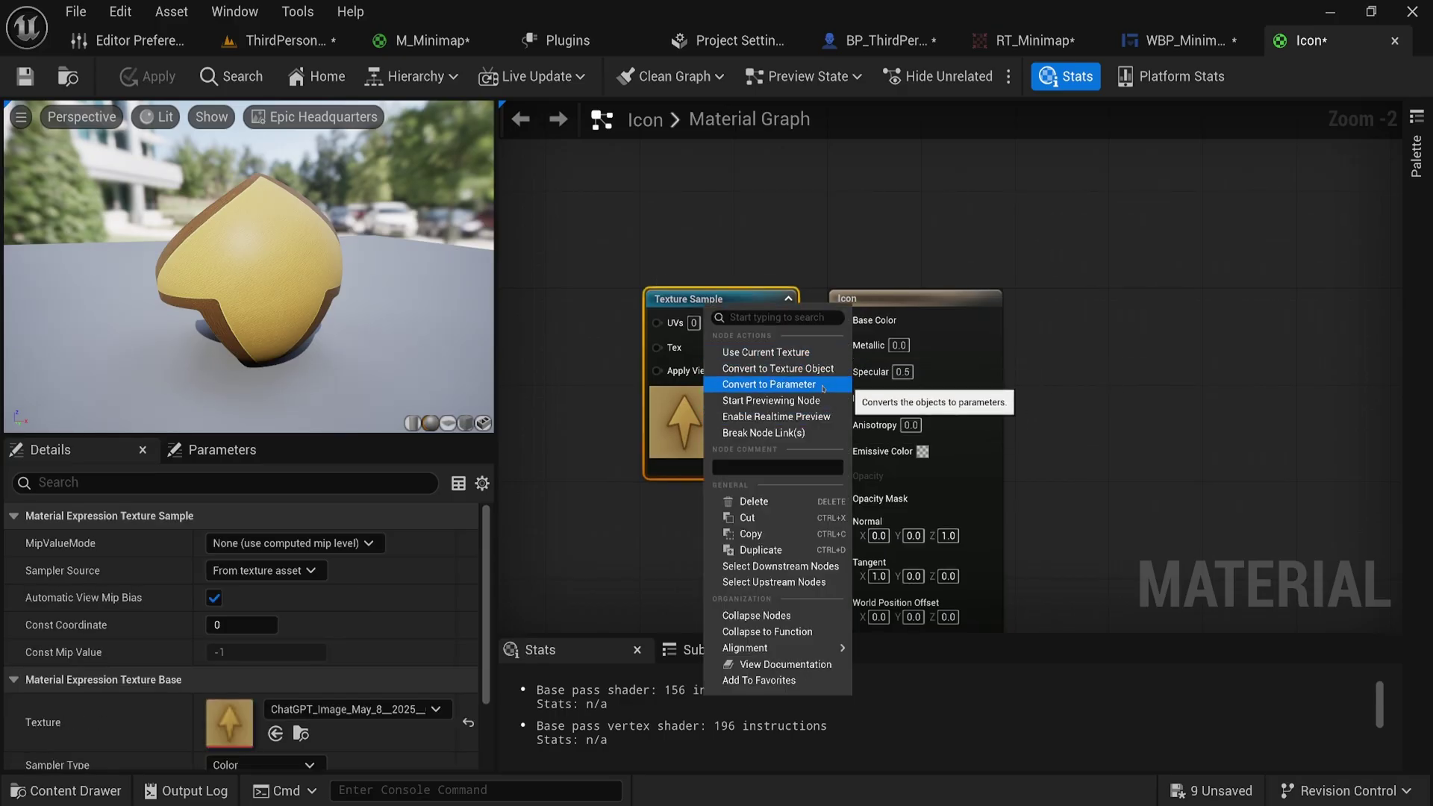
click(769, 385)
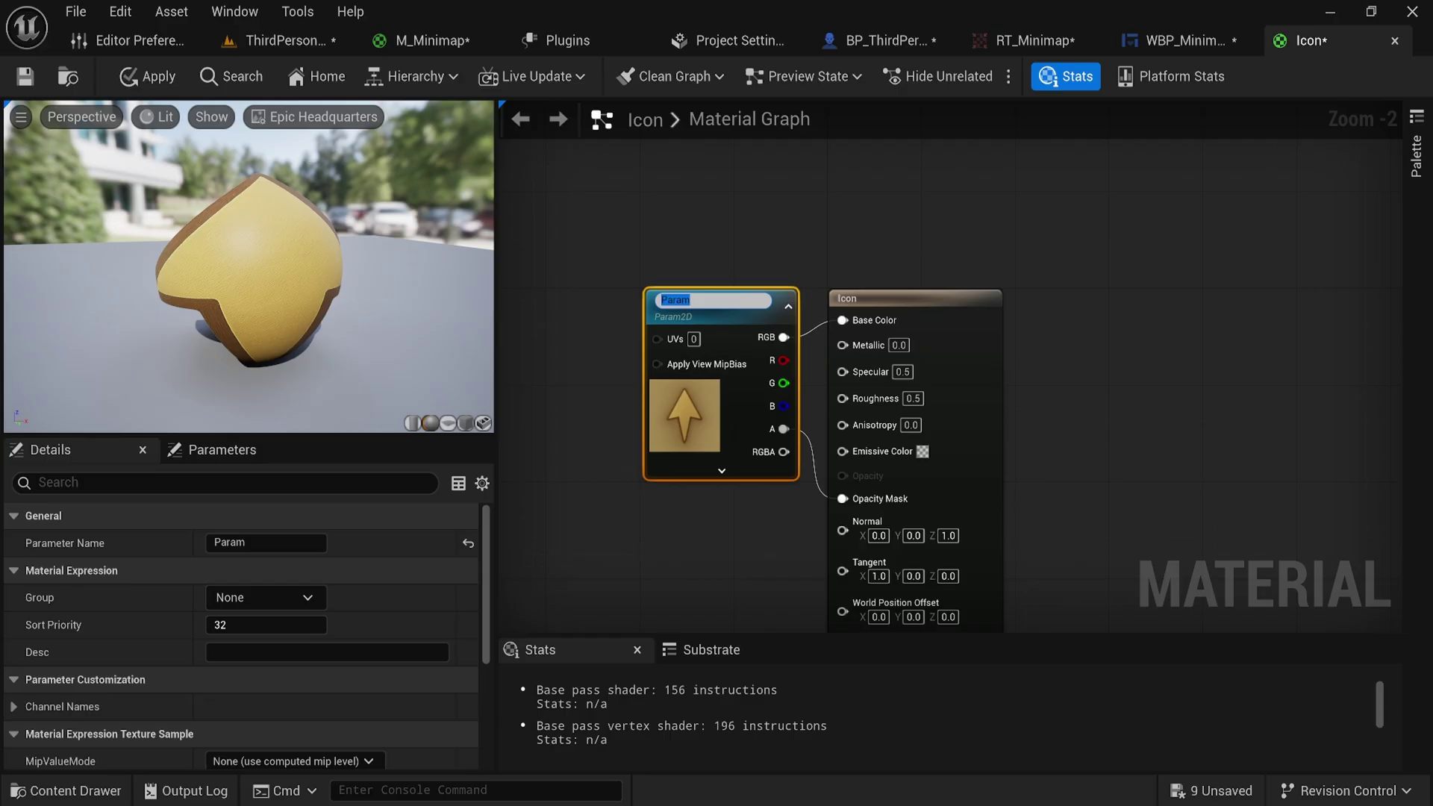
text(Image)
key(Return)
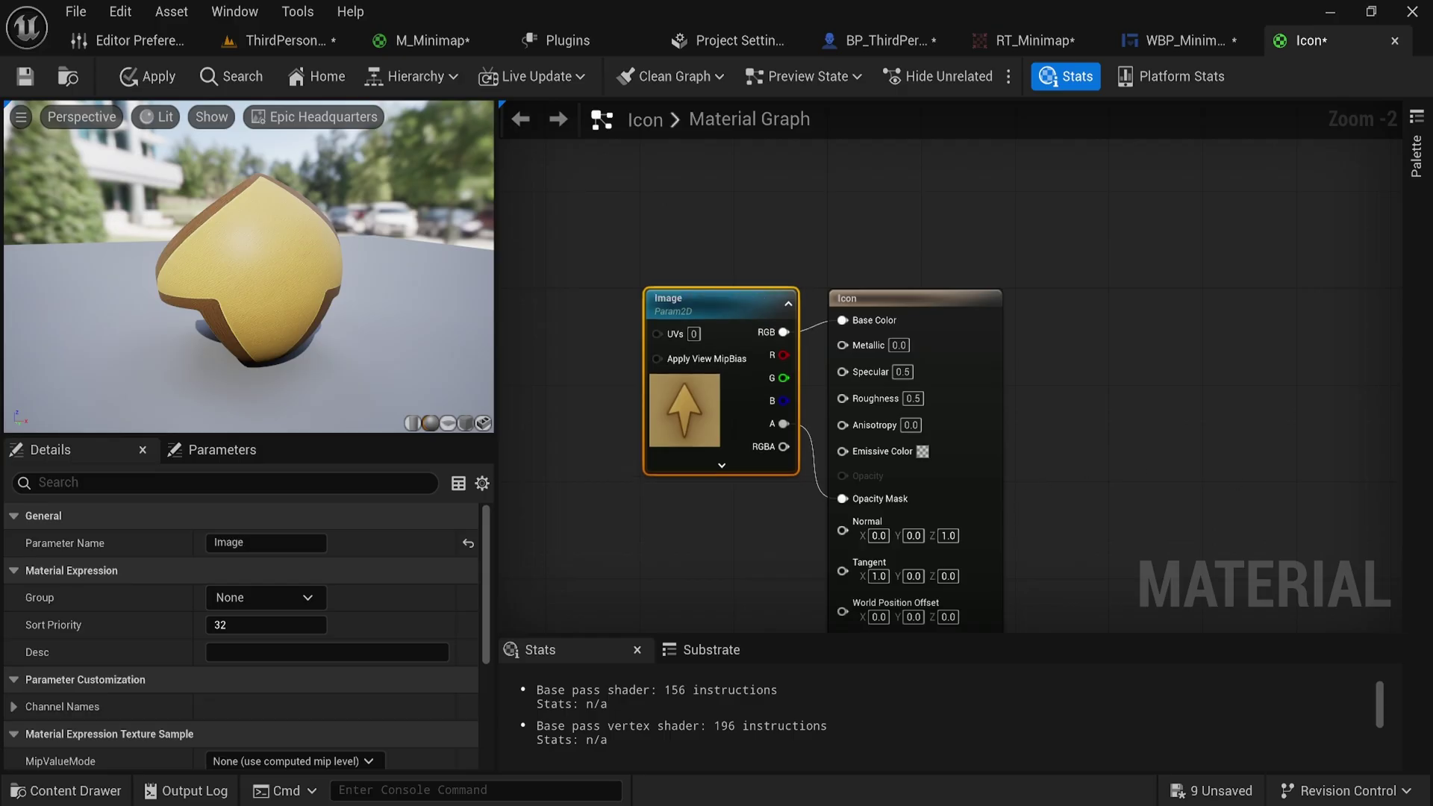
Step: Create a material instance from the Icon material and name it MI_PlayerIcon
key(ctrl+space)
scroll(791, 597, down, 3)
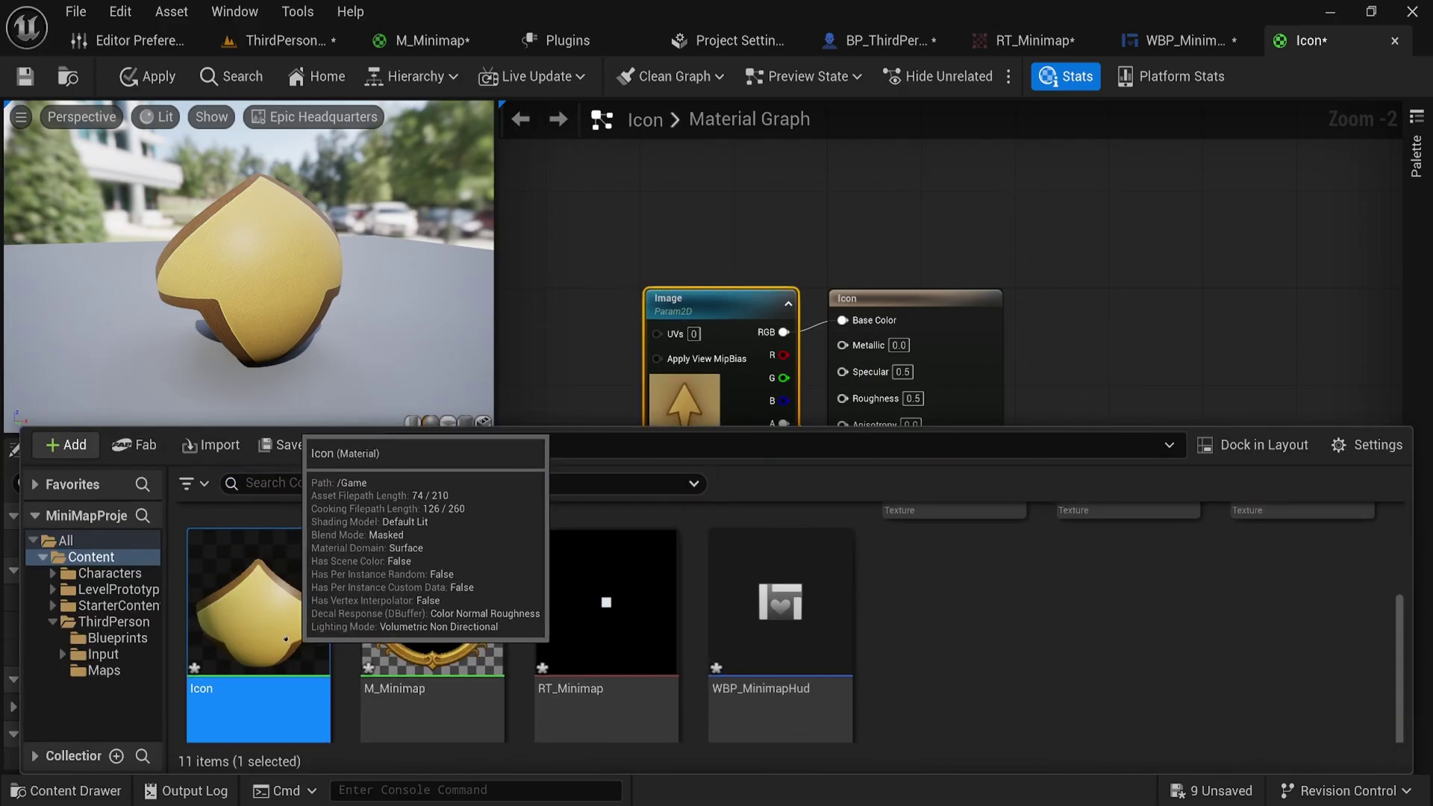
right_click(288, 612)
click(385, 68)
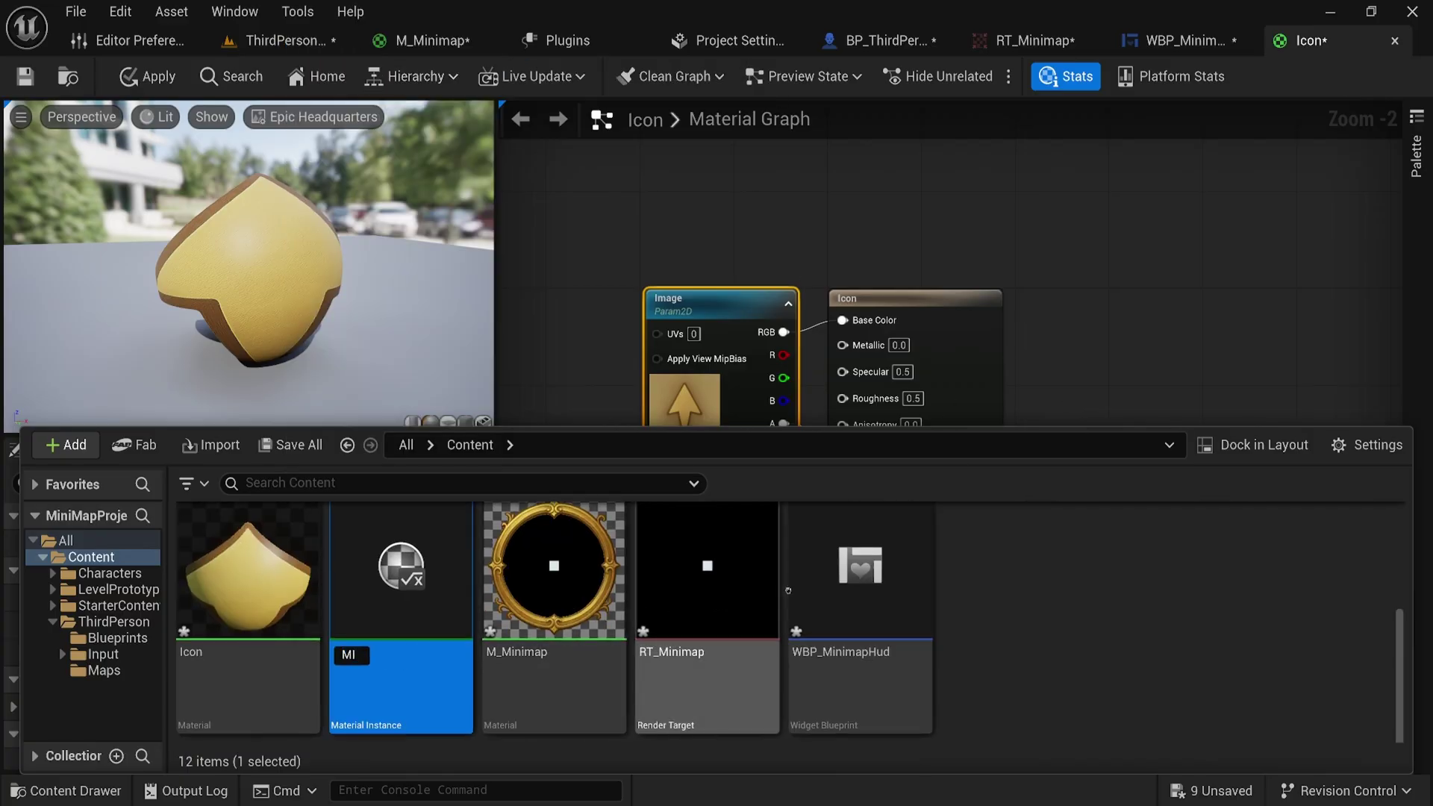
text(MI_PlayerIcon)
key(Return)
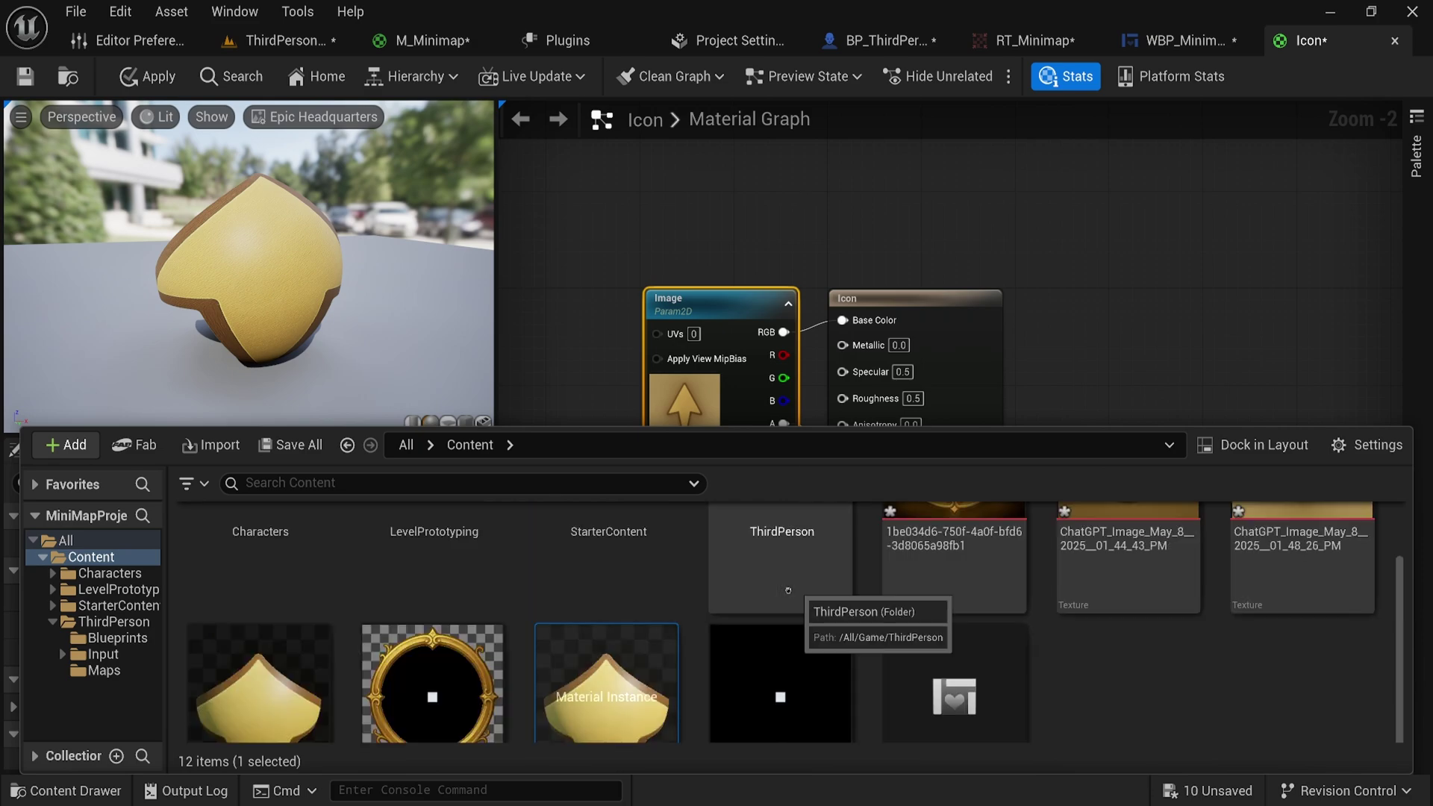
Step: Duplicate the MI_PlayerIcon instance as MI_NPCICon and apply the pending changes to the Icon material
key(ctrl+c)
key(ctrl+v)
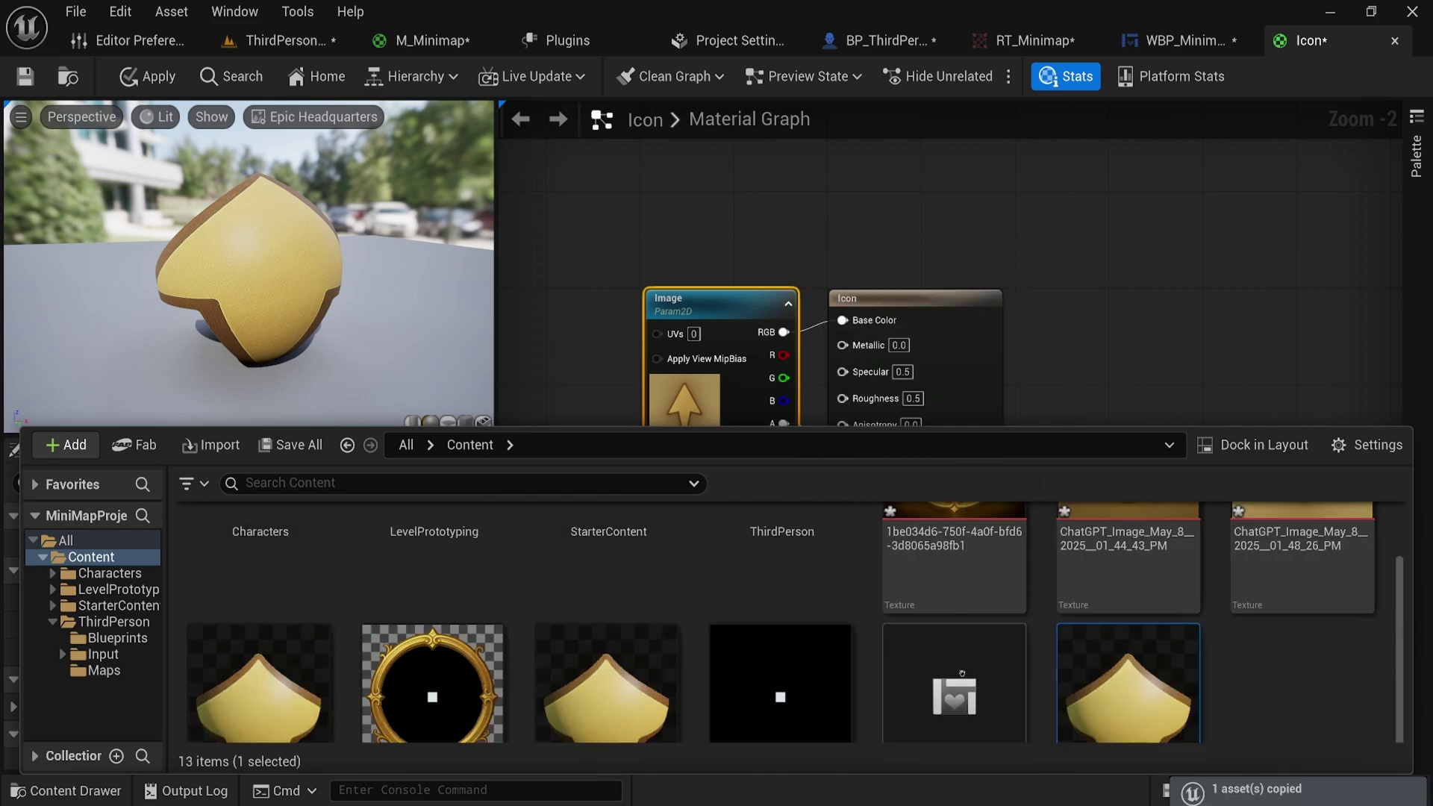
drag(979, 655, 1349, 705)
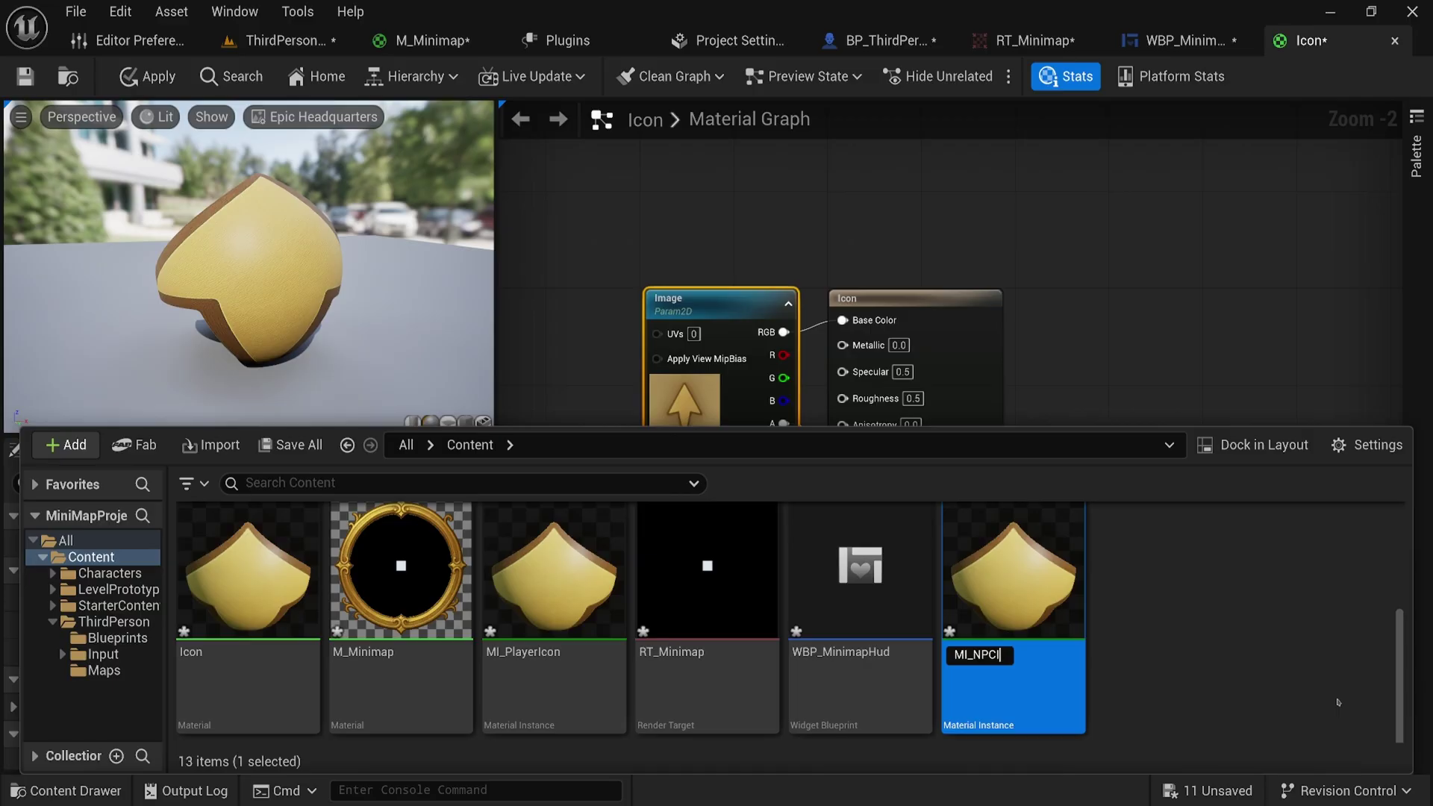
click(145, 80)
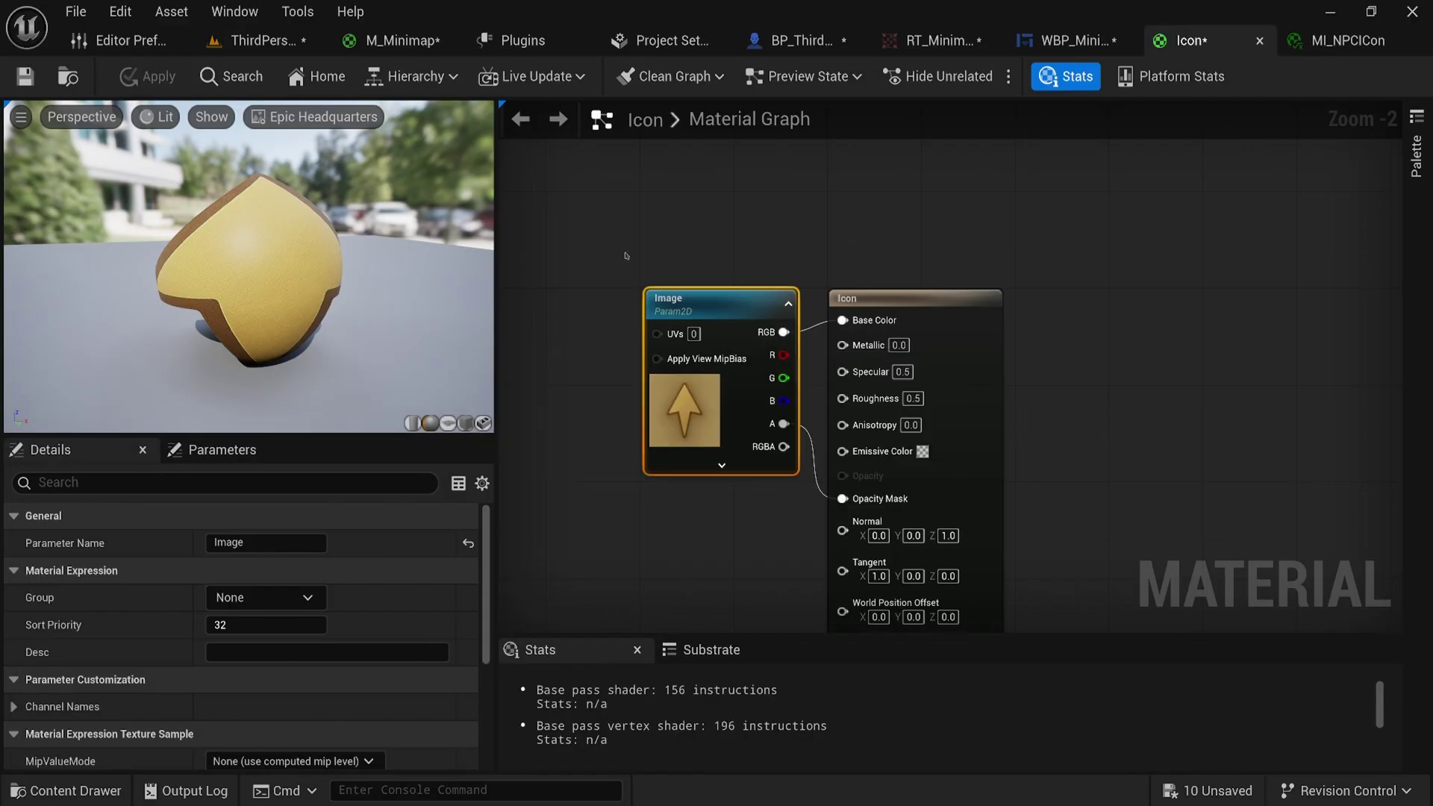
Step: Override the Image parameter of MI_NPCICon with the person texture ChatGPT_Image_May_8__2025__01_44_43_PM and save all assets
click(1347, 45)
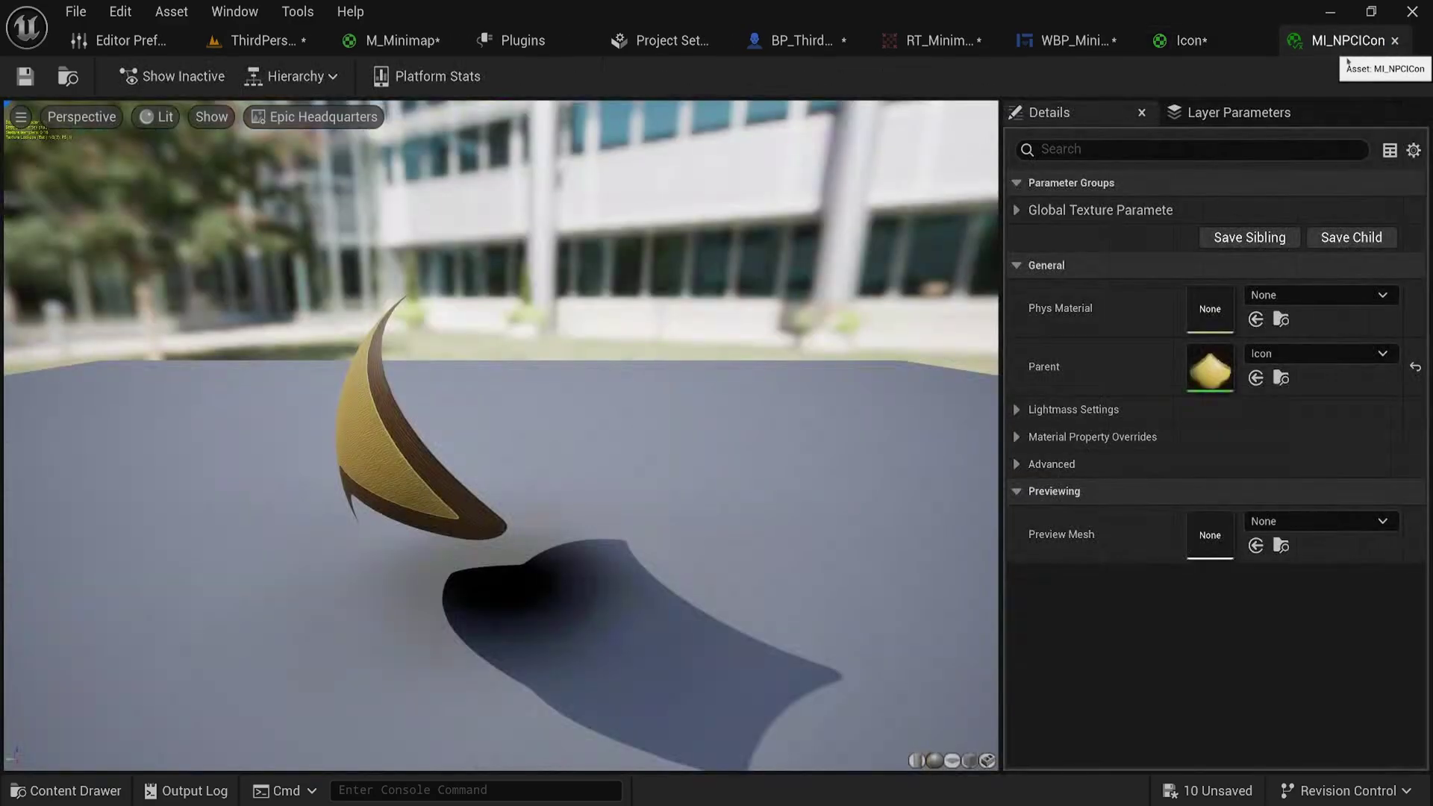
click(1016, 210)
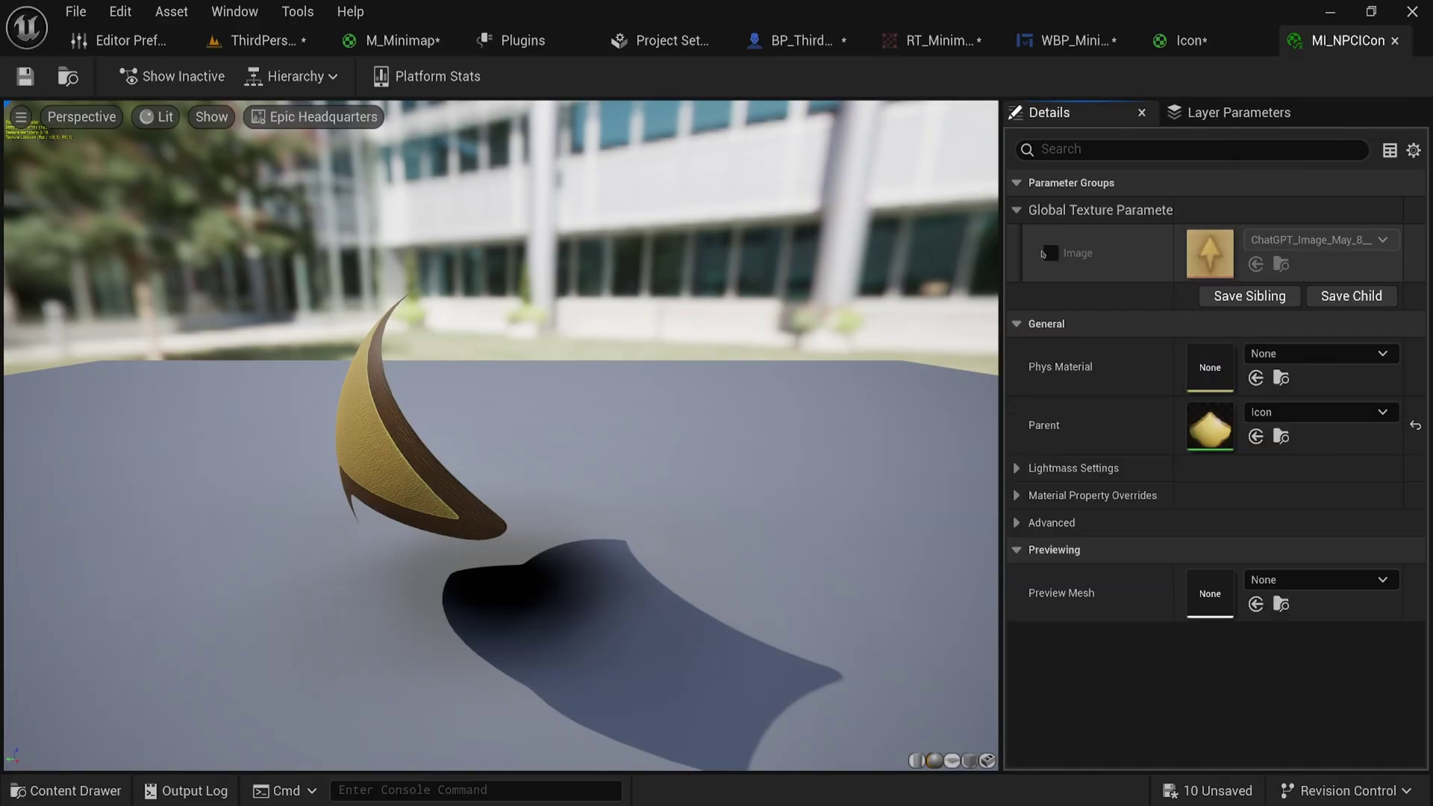
click(1314, 239)
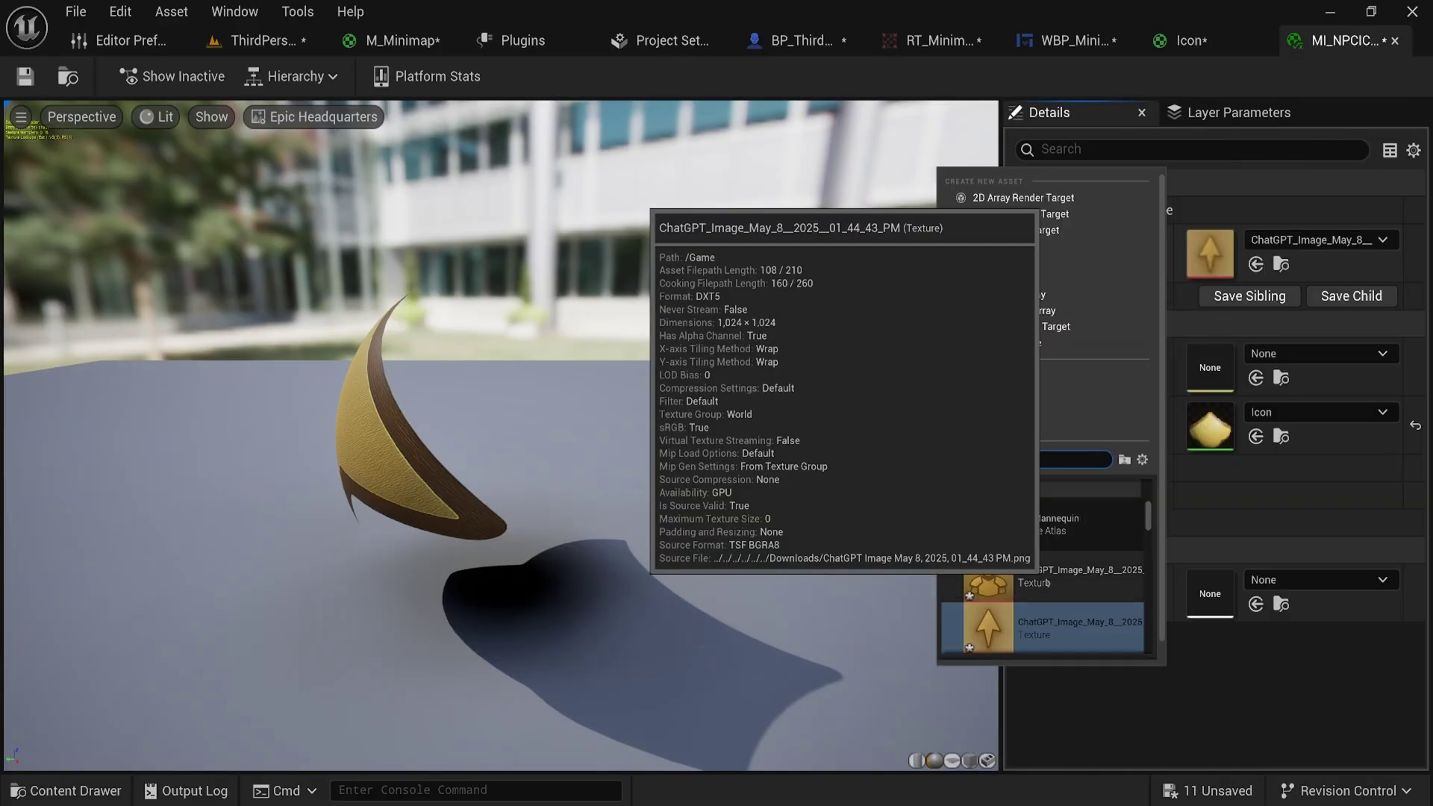
click(996, 627)
drag(699, 546, 813, 523)
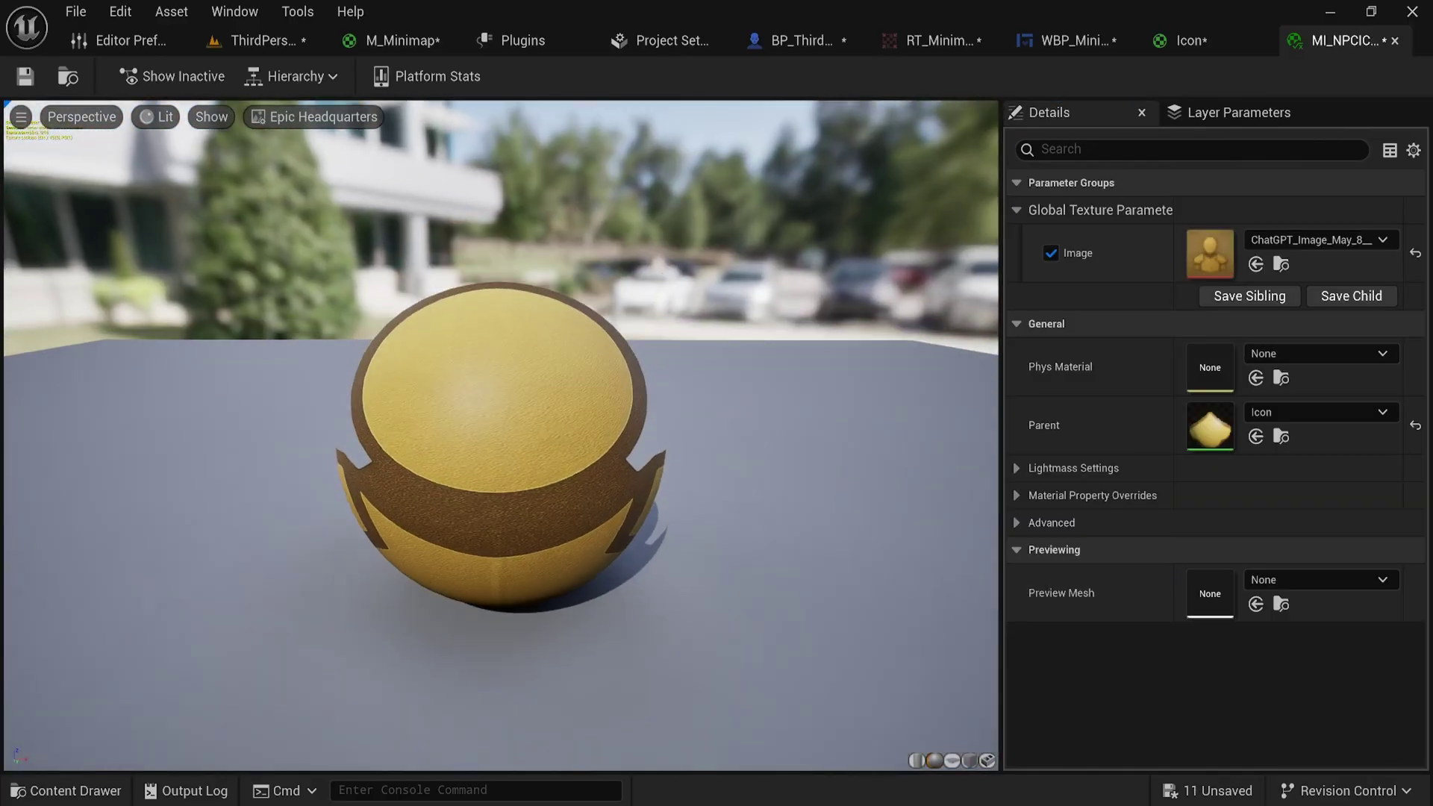
key(ctrl+shift+s)
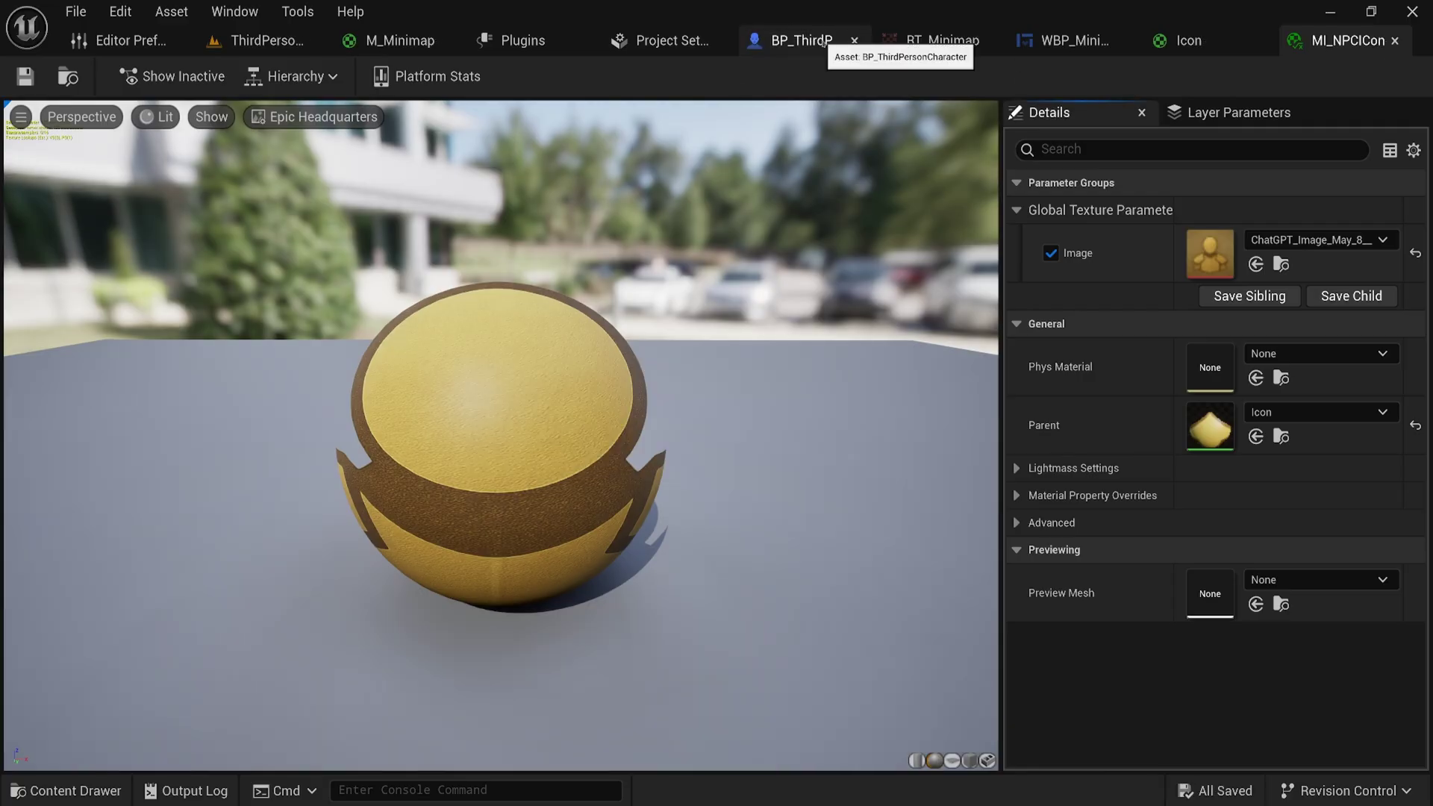
Step: Assign the MI_PlayerIcon material instance to the Plane component in BP_ThirdPersonCharacter
click(792, 41)
key(ctrl+space)
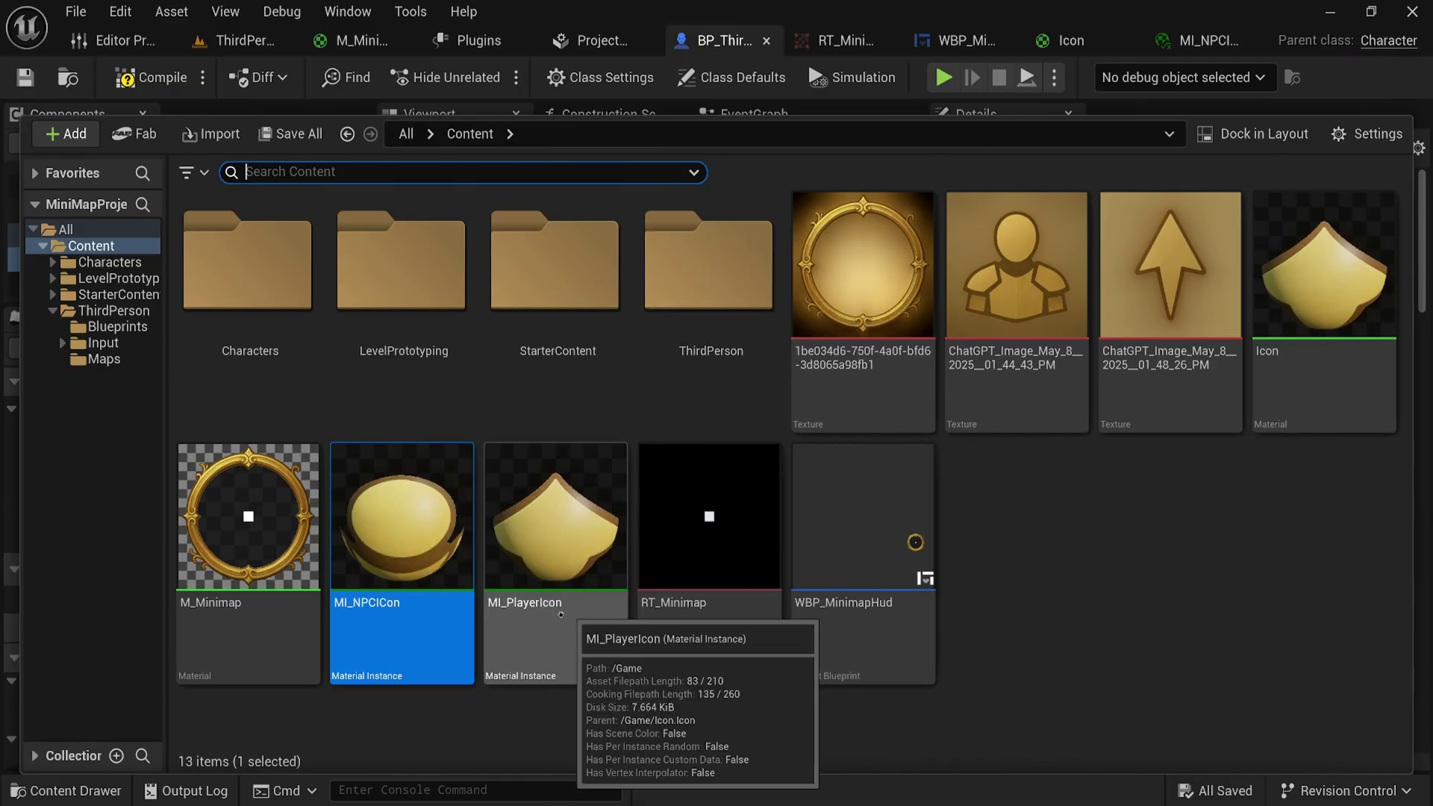
click(543, 627)
click(723, 46)
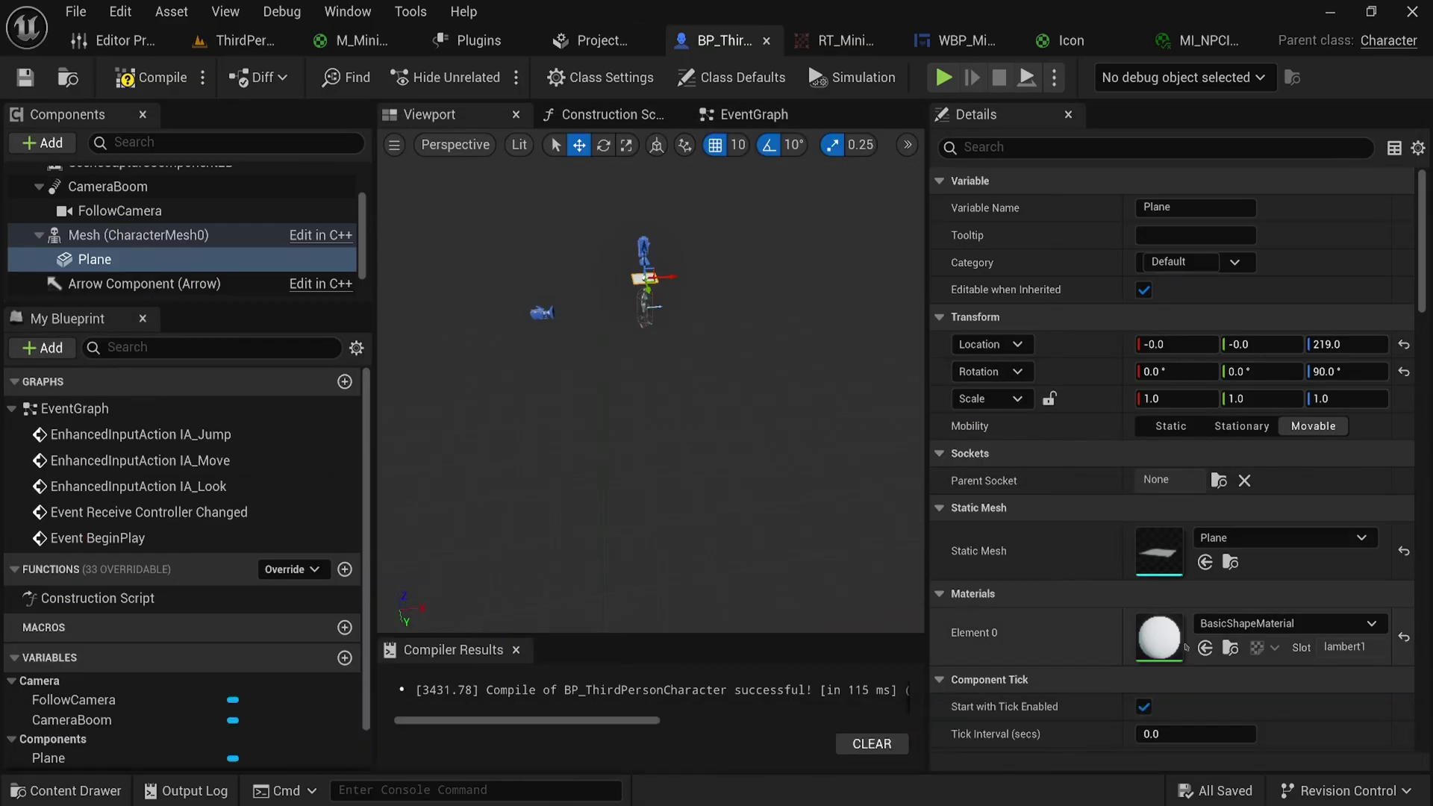
click(1205, 649)
Step: Rotate the Plane to 180° about Z and make it visible in scene capture only
mouse_move(672, 418)
right_down()
mouse_move(672, 403)
mouse_move(675, 447)
mouse_move(627, 411)
mouse_move(657, 433)
right_up()
key(e)
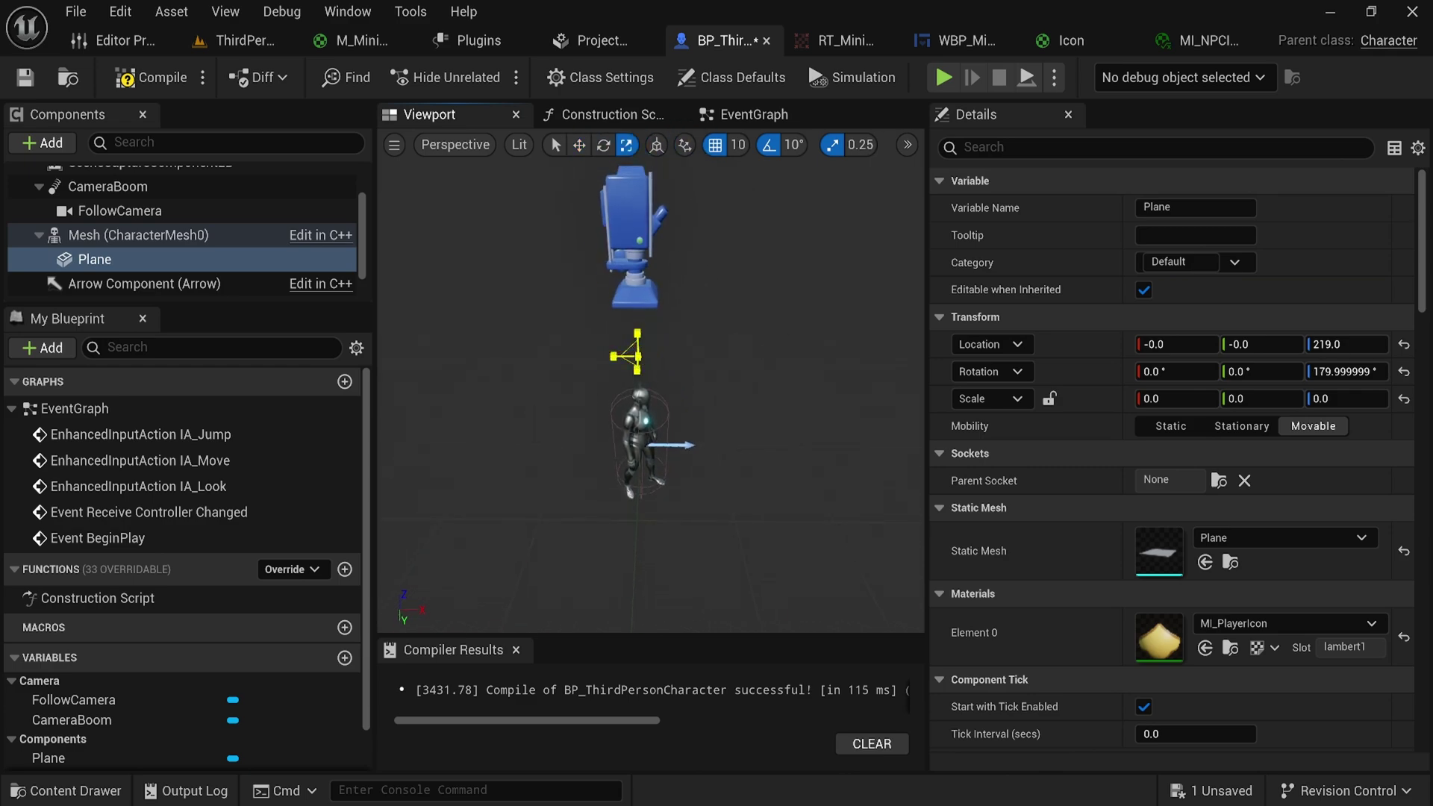
mouse_move(650, 403)
right_down()
mouse_move(687, 448)
mouse_move(649, 404)
right_up()
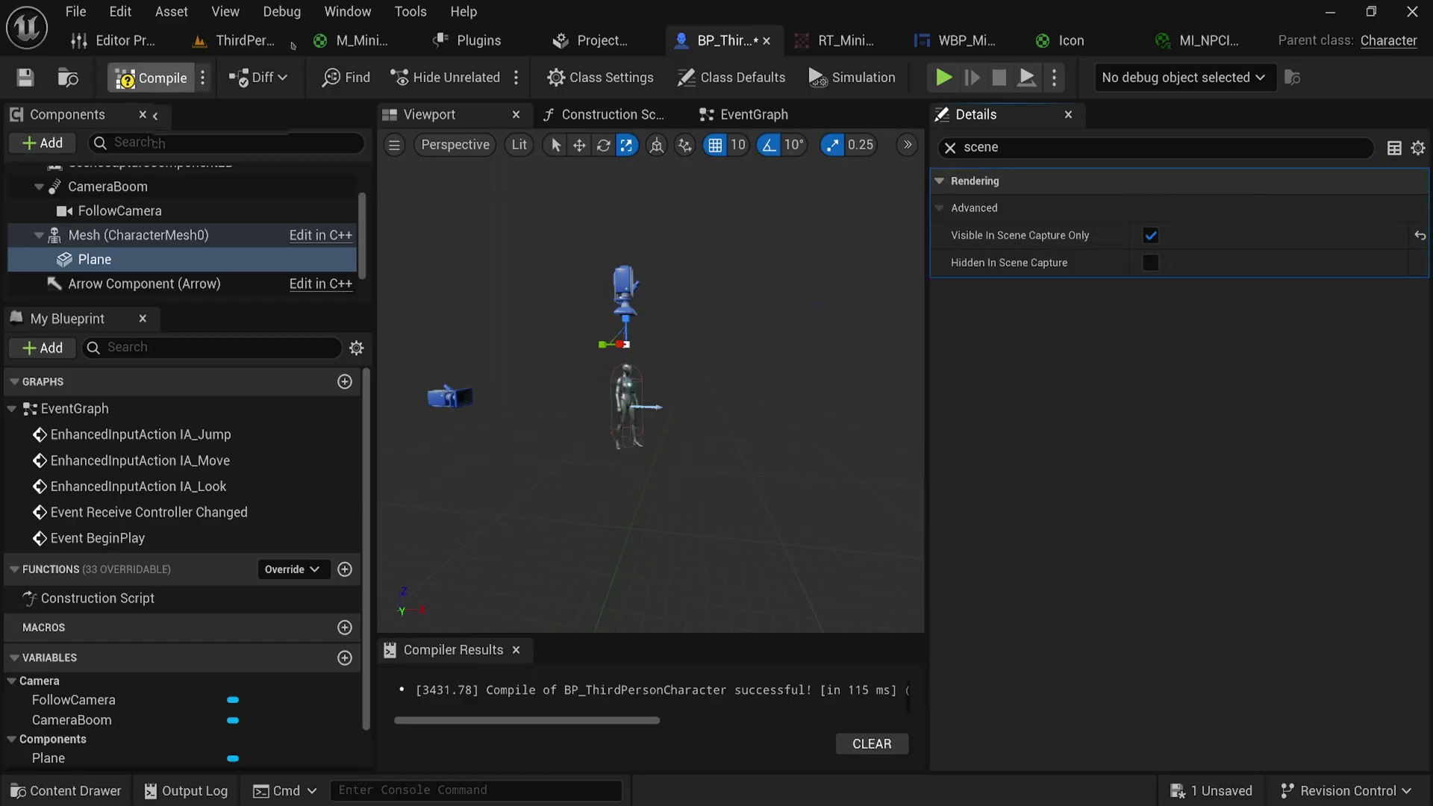
Step: Play the ThirdPersonMap level and run the character in all directions to check the arrow icon on the minimap
click(290, 42)
click(491, 75)
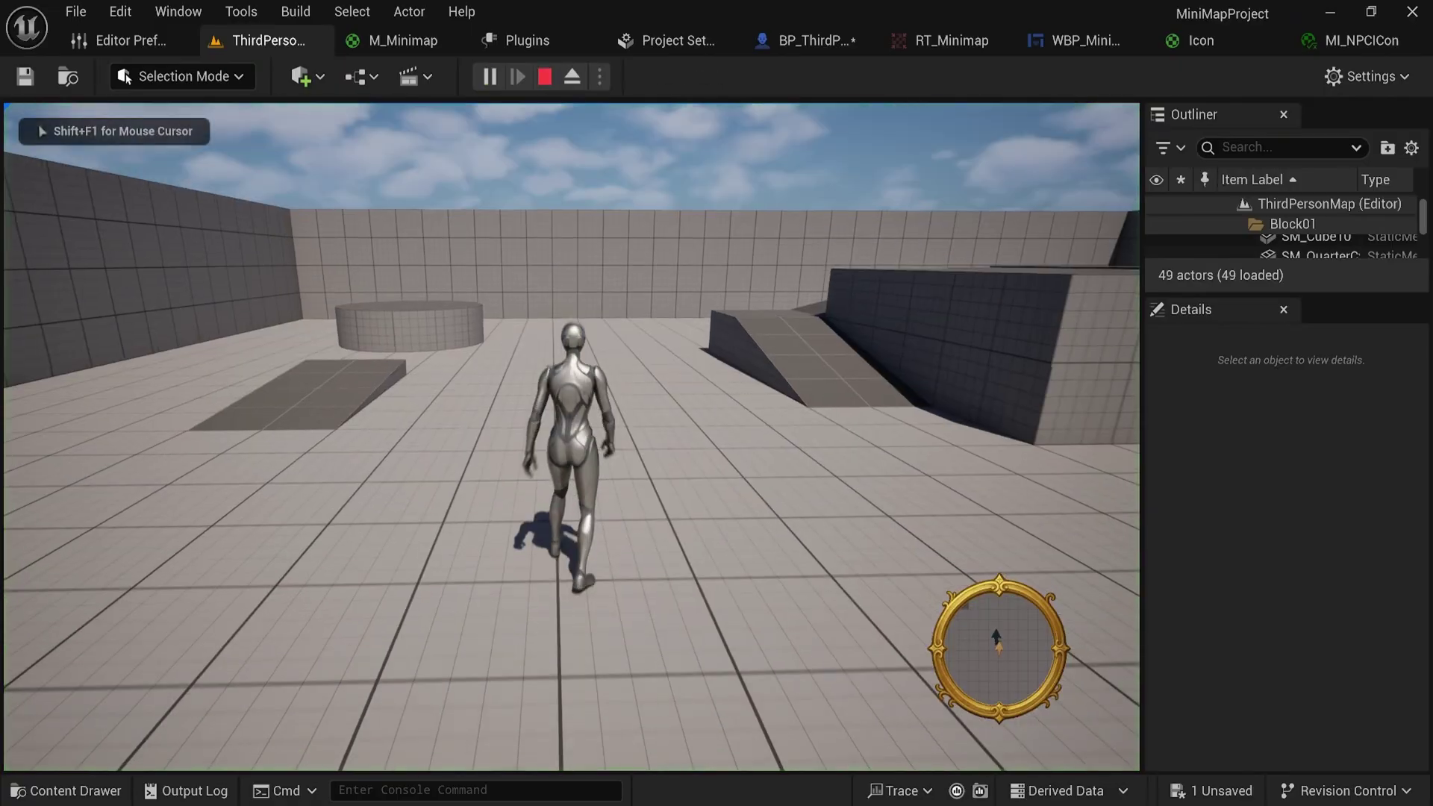
key(w)
key(d)
key(s)
key(a)
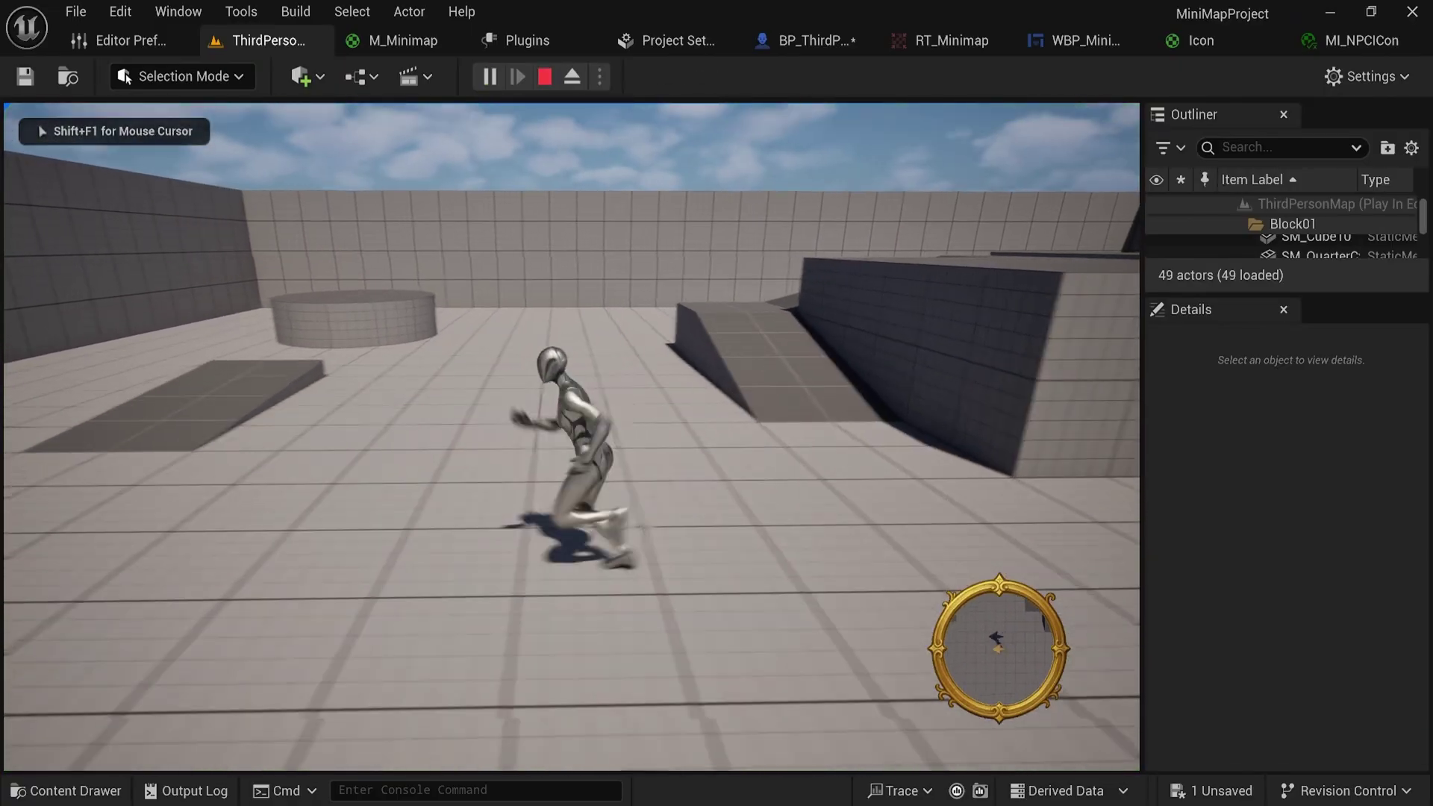
key(w)
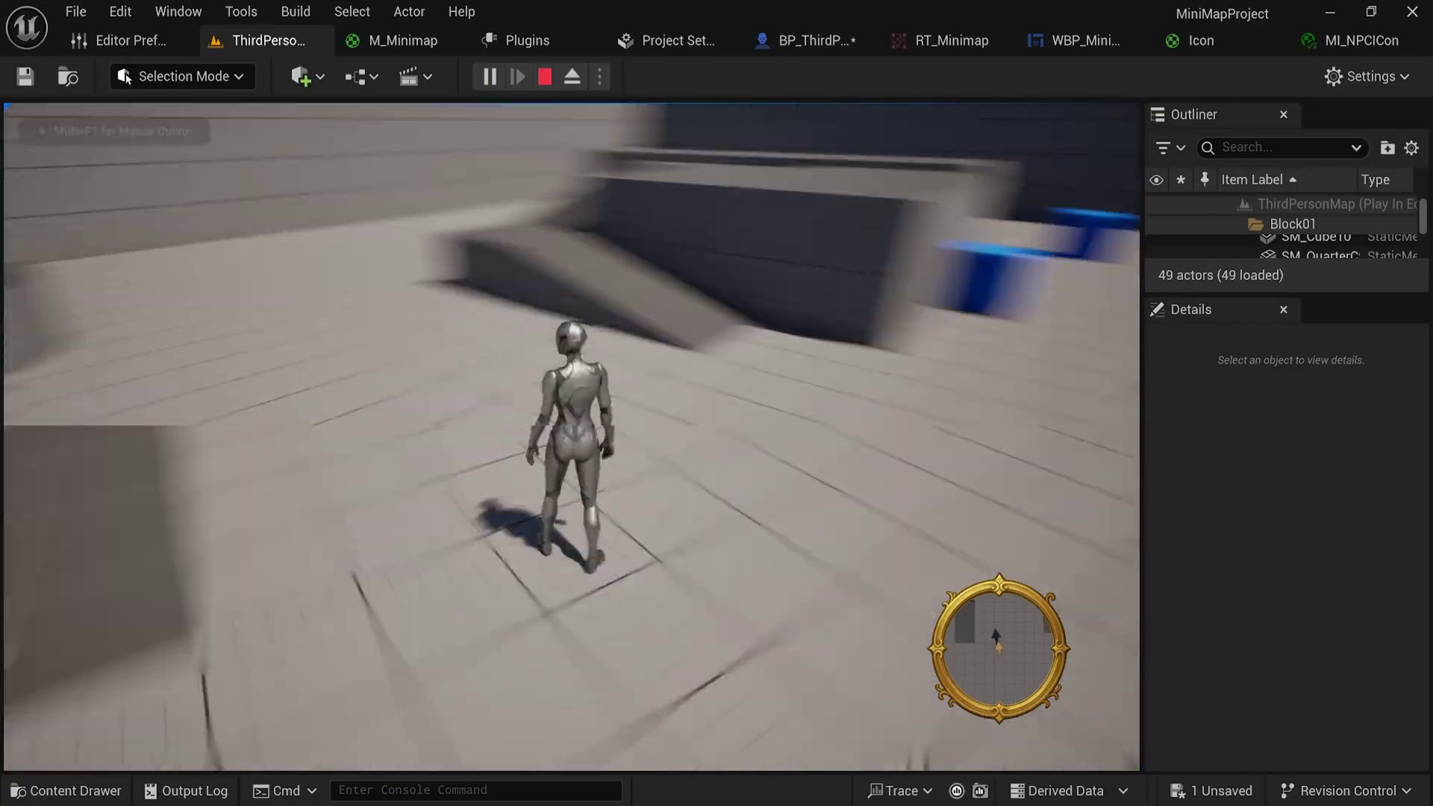
key(Escape)
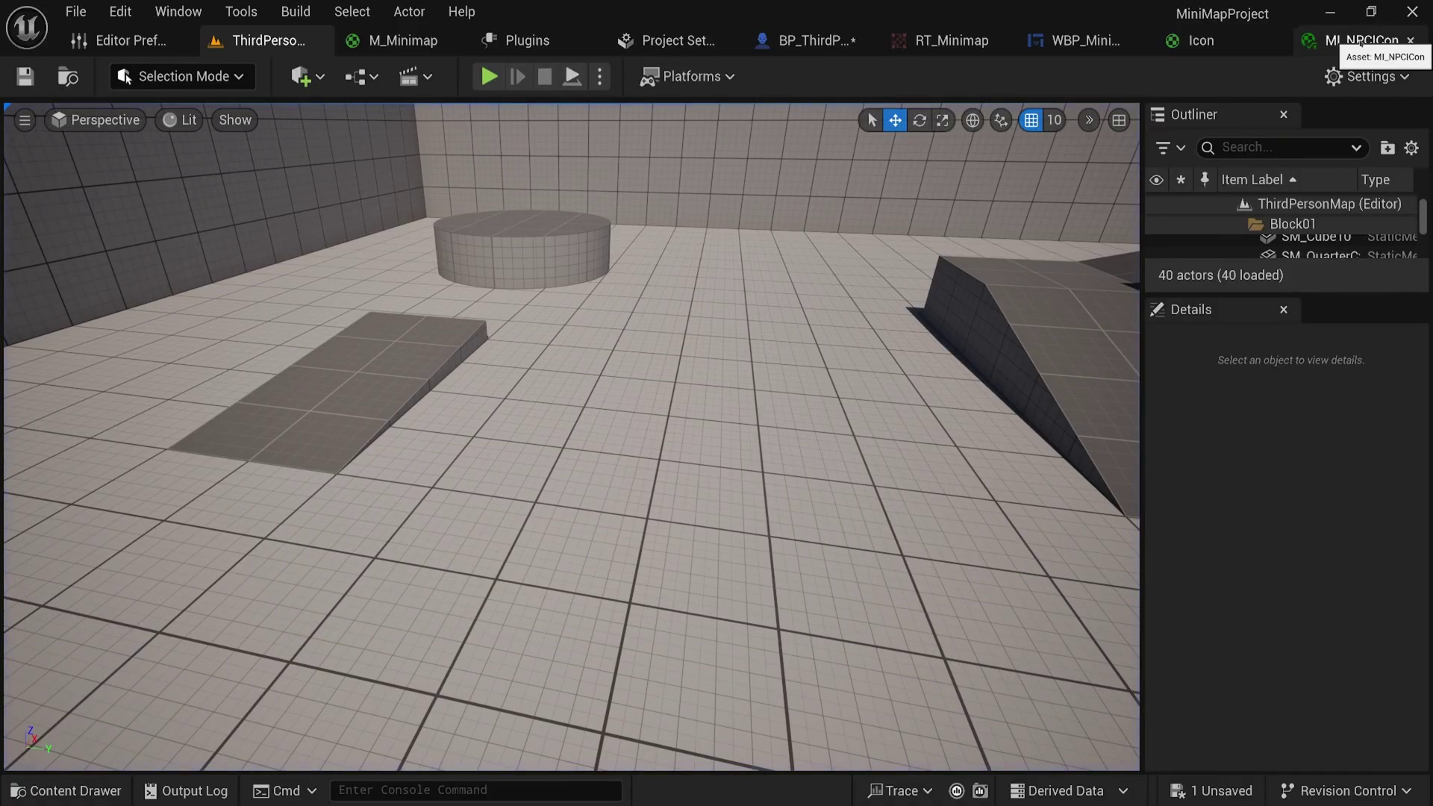
Step: Turn off Cast Shadow for the Plane component in BP_ThirdPersonCharacter
click(1360, 41)
click(795, 40)
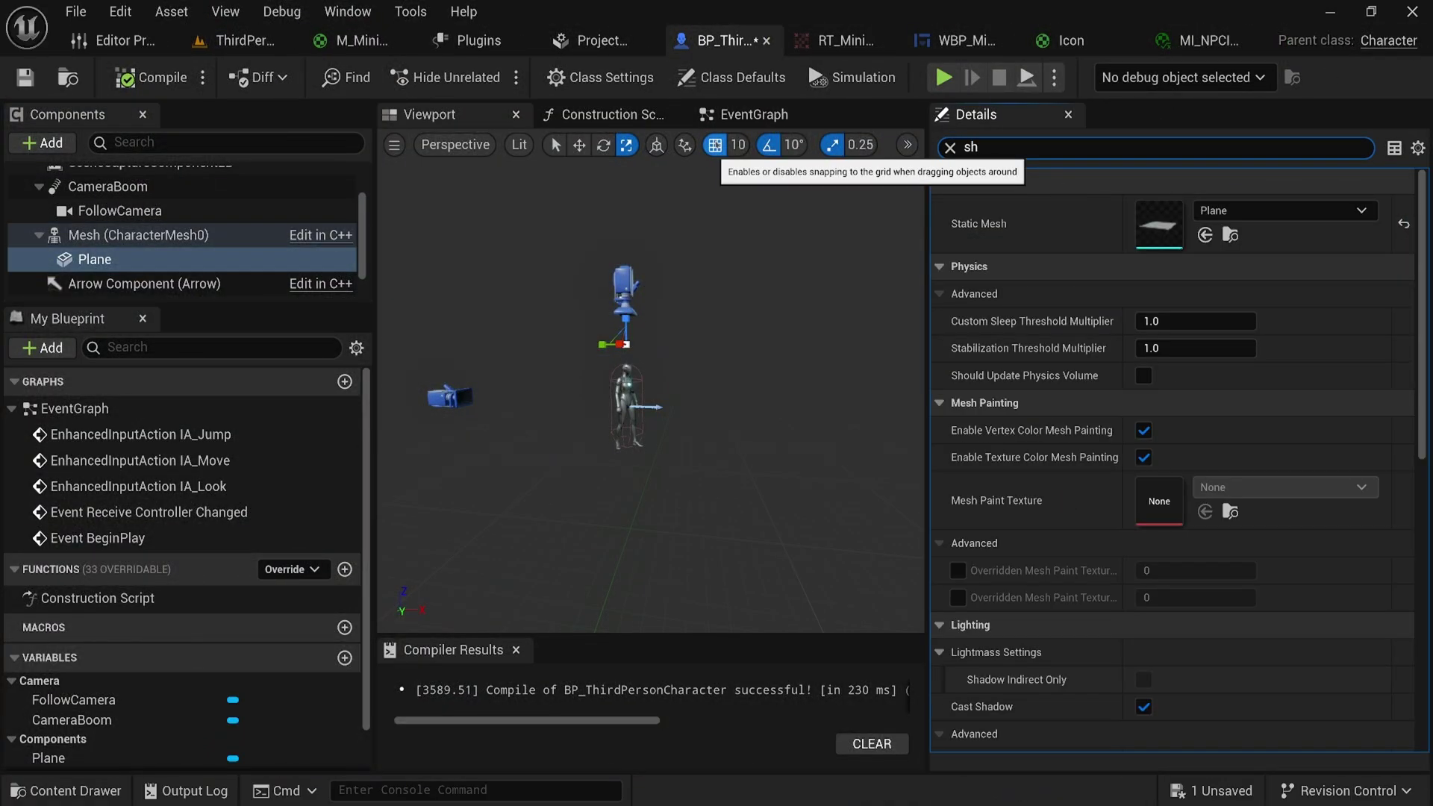
text(w)
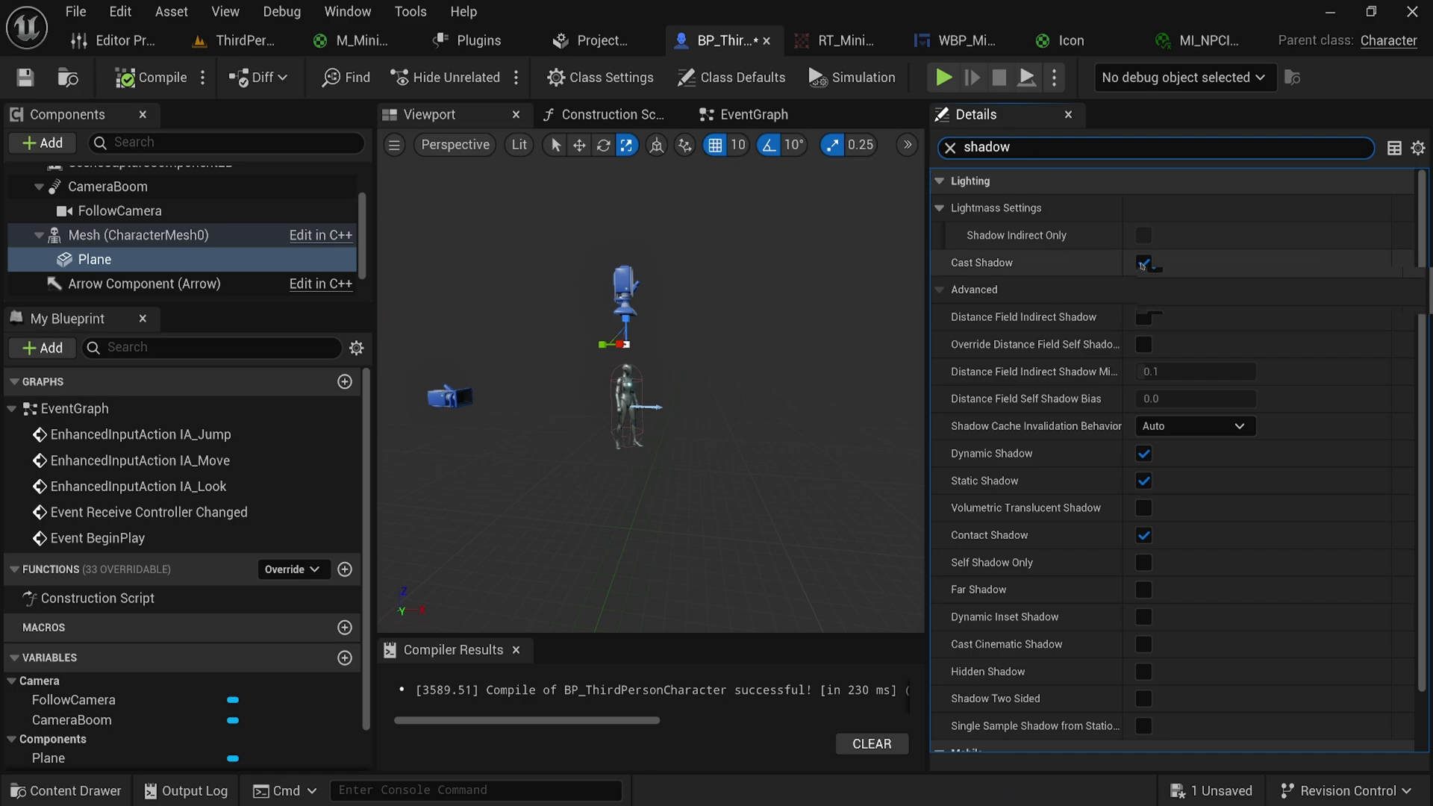
click(1144, 262)
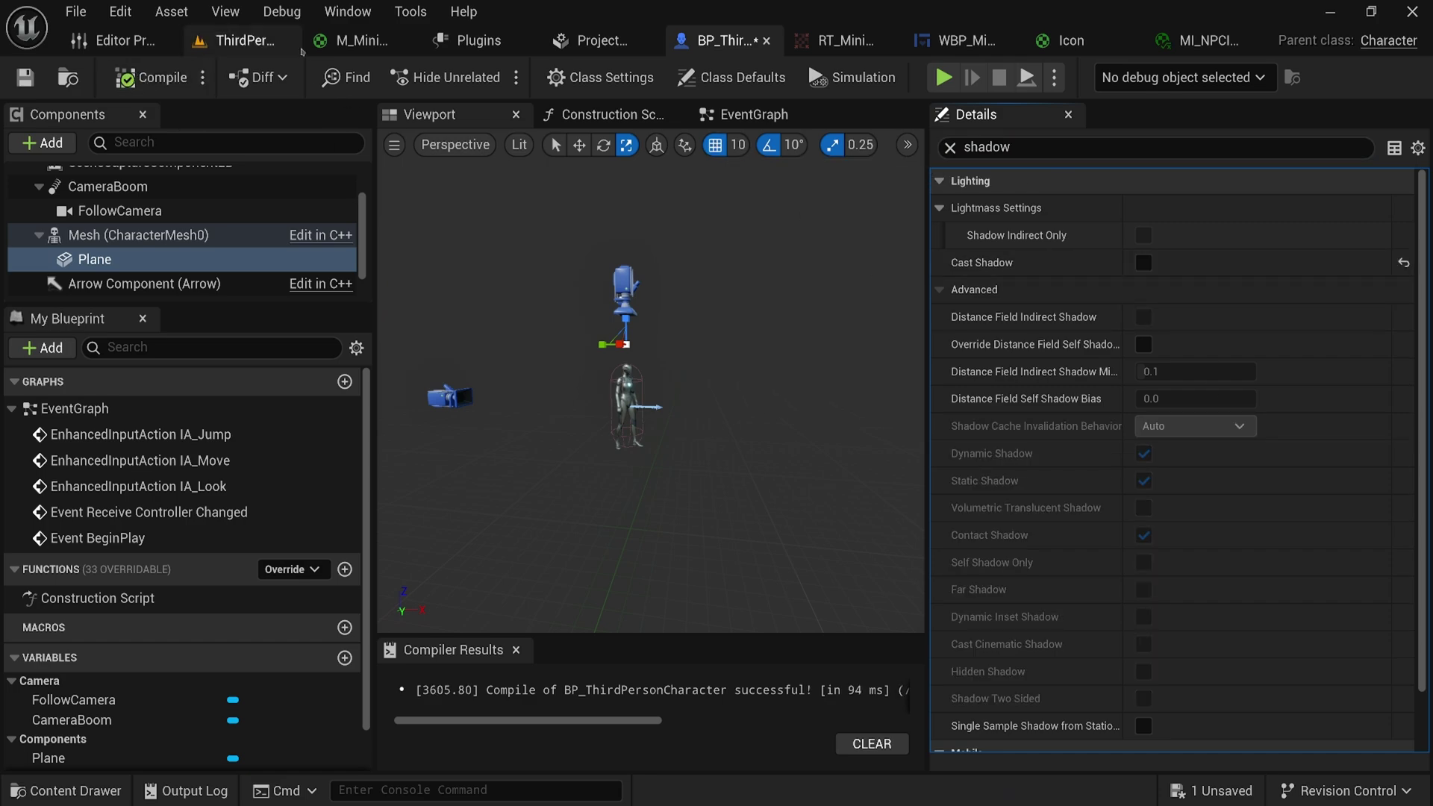
Step: Play-test the level again, moving the character around to check the minimap arrow without the plane's shadow
click(254, 40)
click(487, 75)
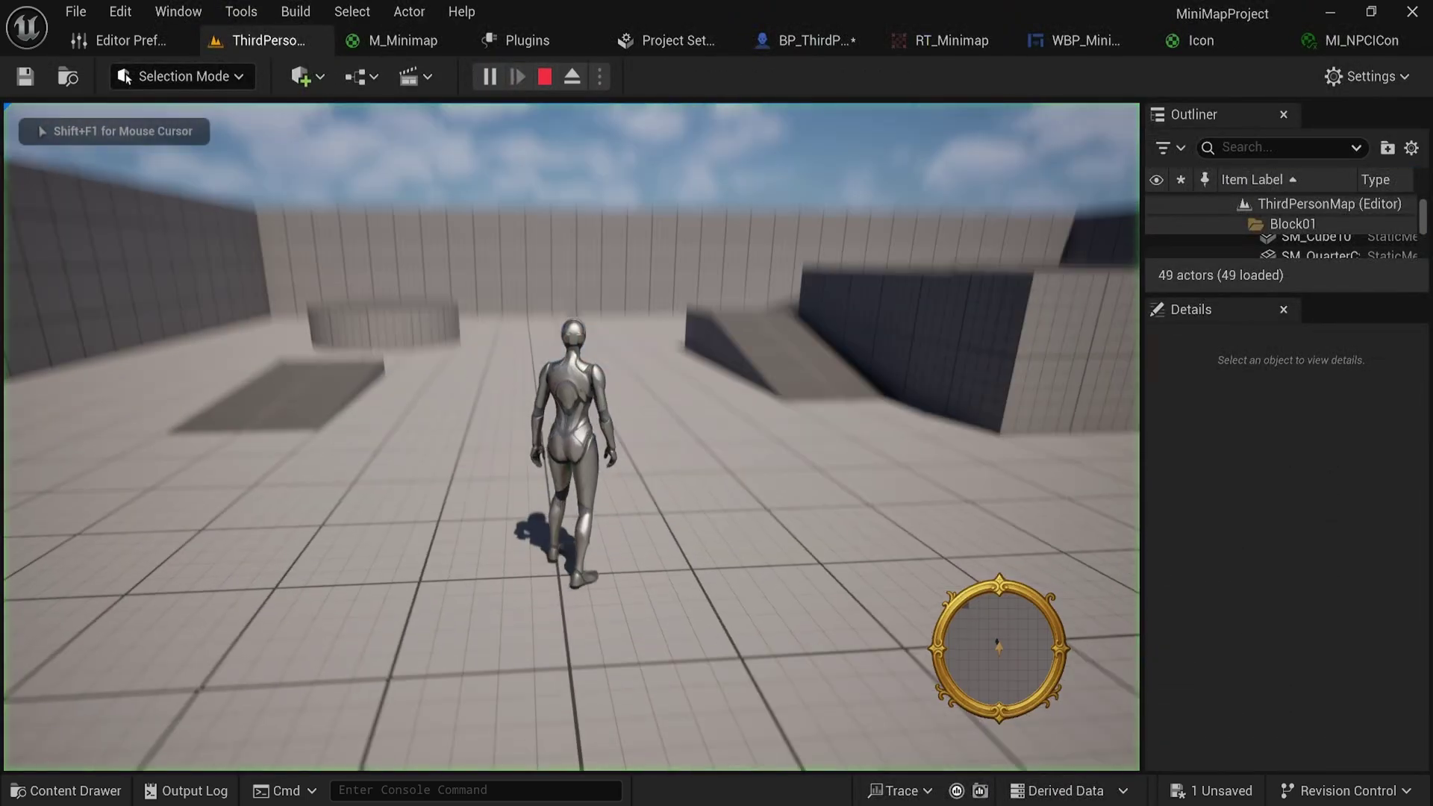
key(w)
key(d)
key(a)
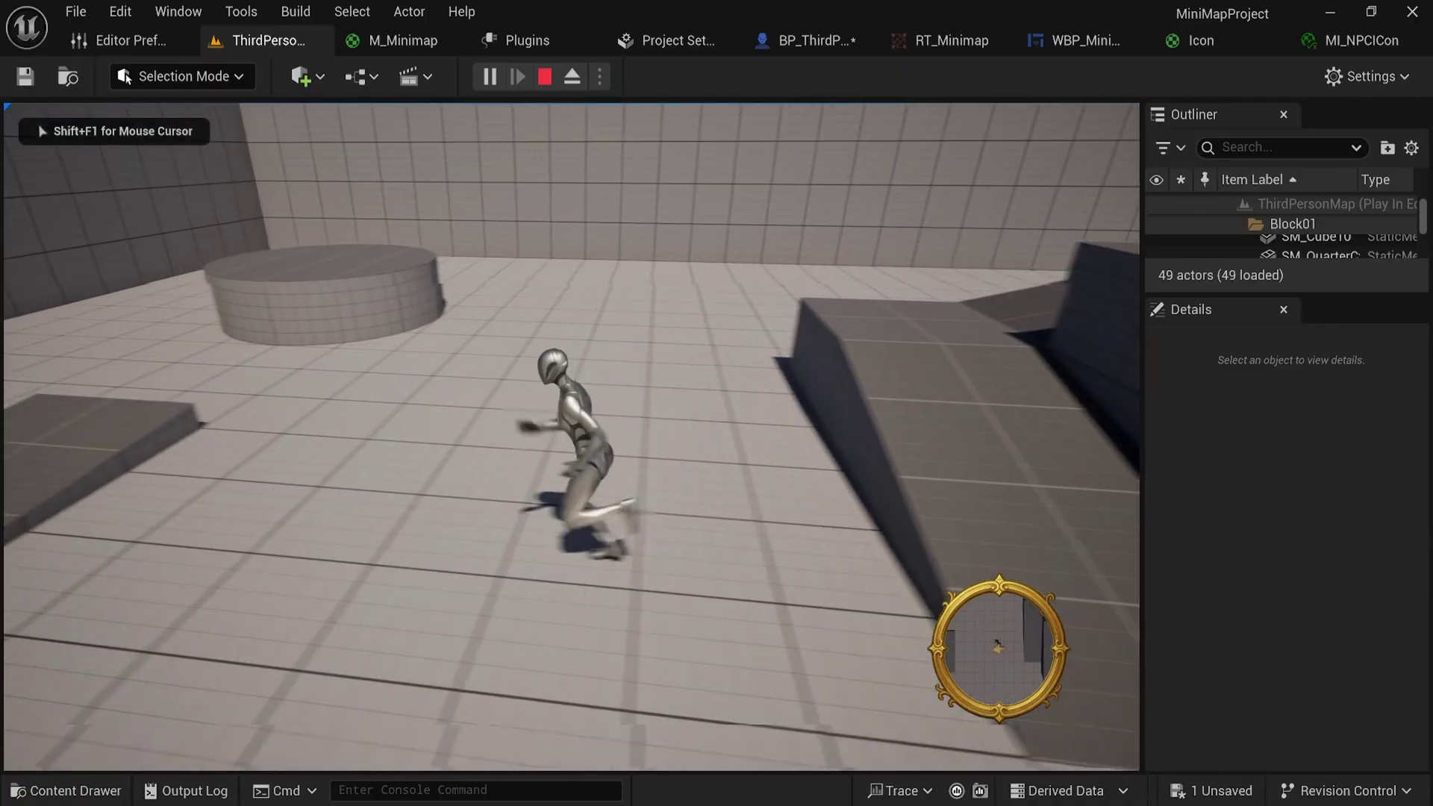
key(s)
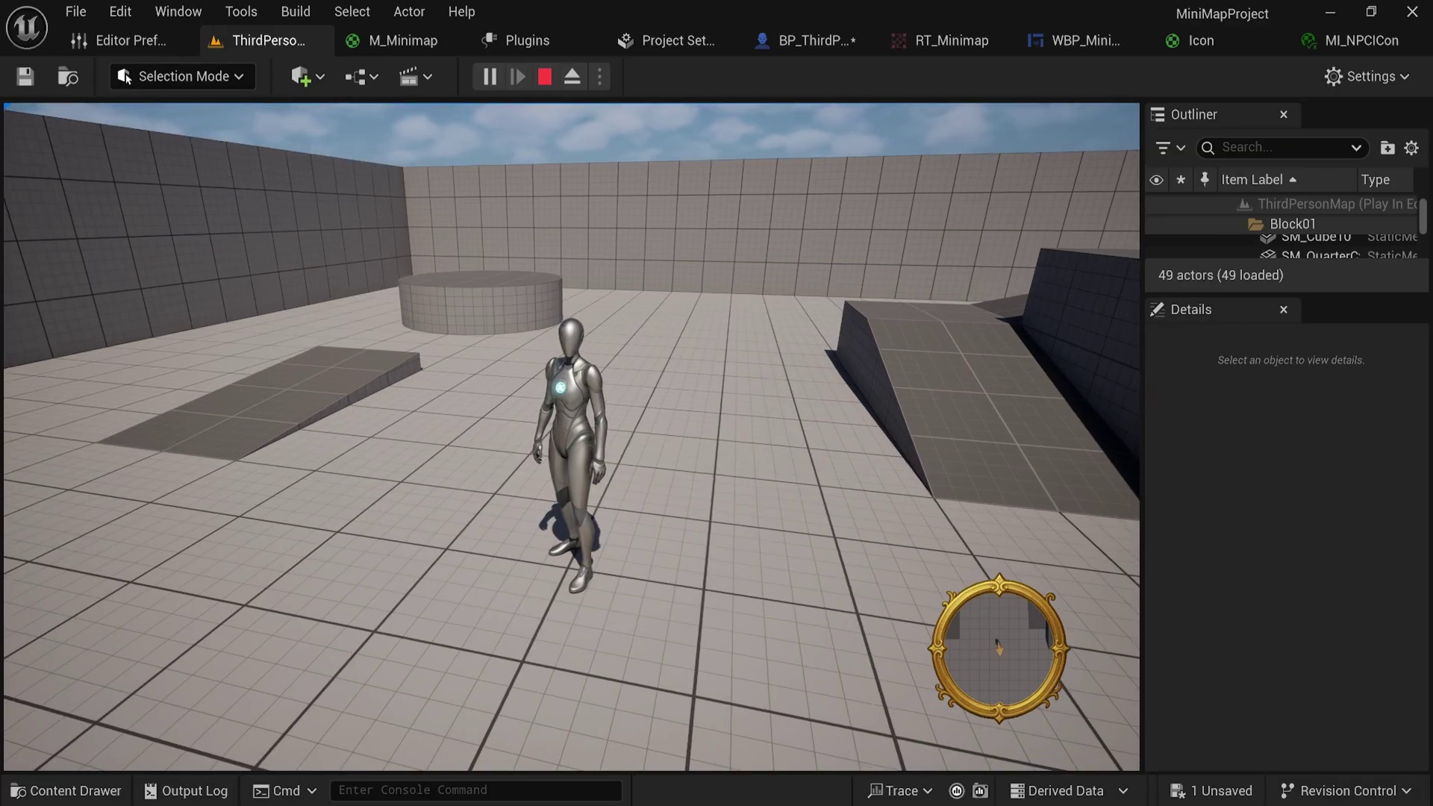
key(w)
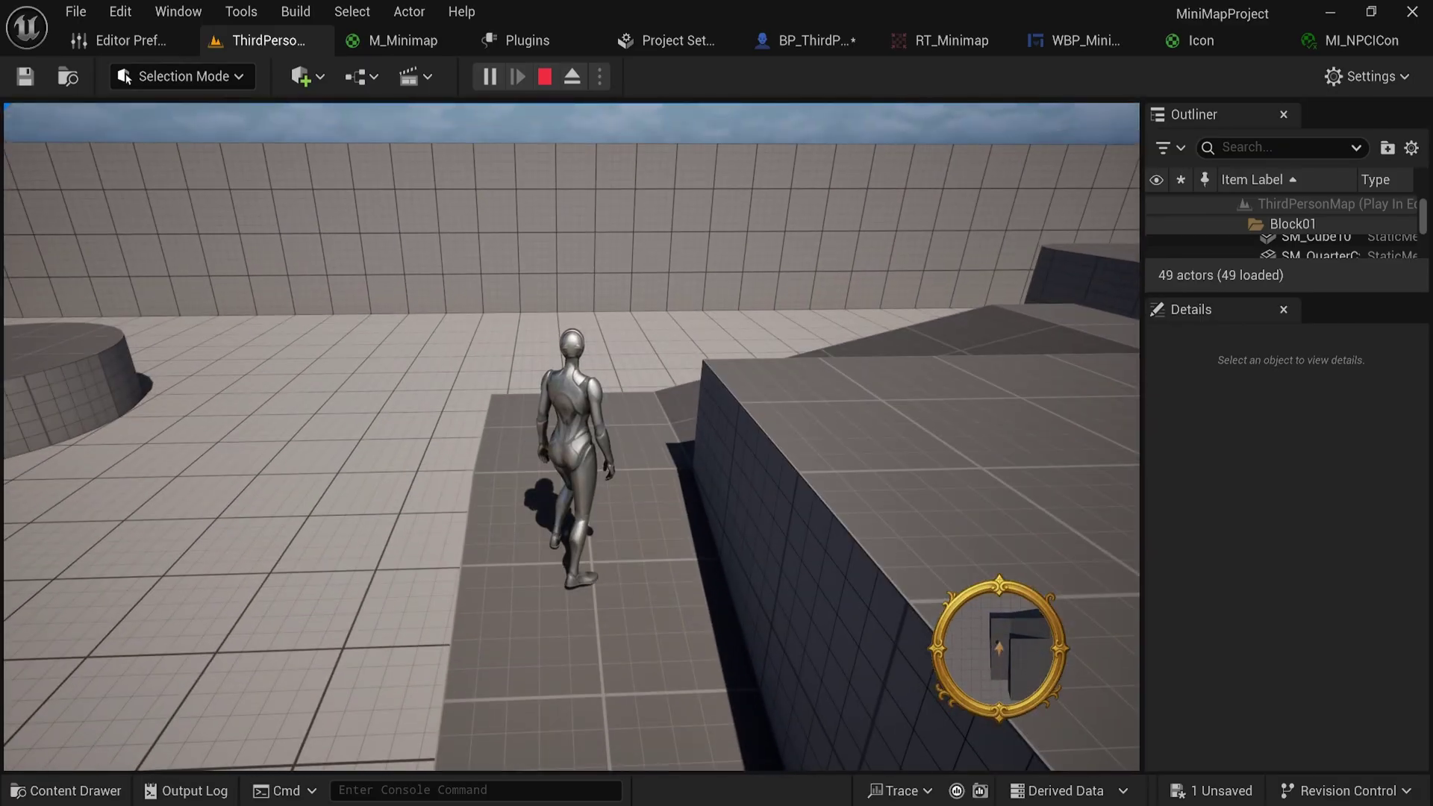
key(Escape)
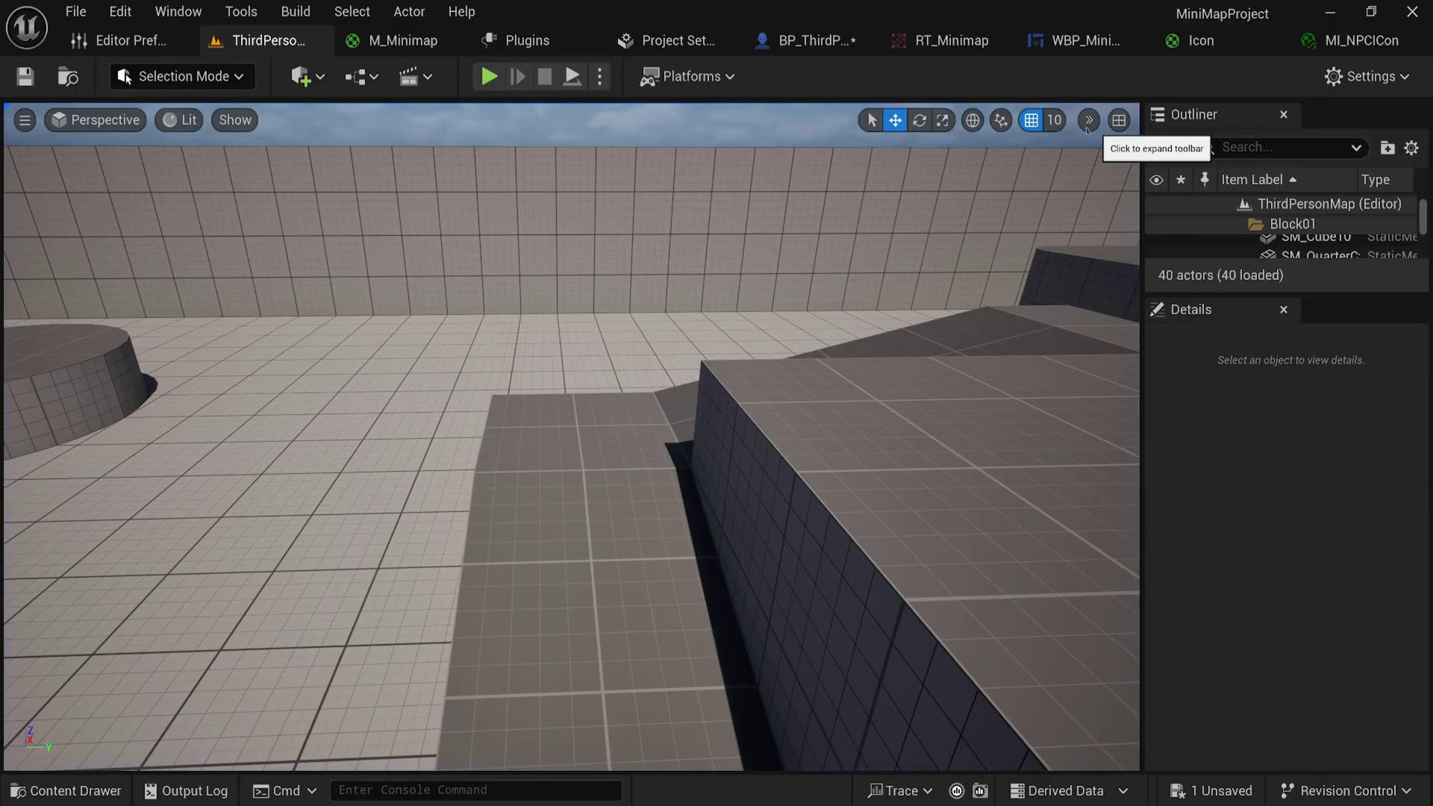
Step: Set the Capture Source of SceneCaptureComponent2D in BP_ThirdPersonCharacter to BaseColor in RGB (Deferred Renderer only)
click(812, 41)
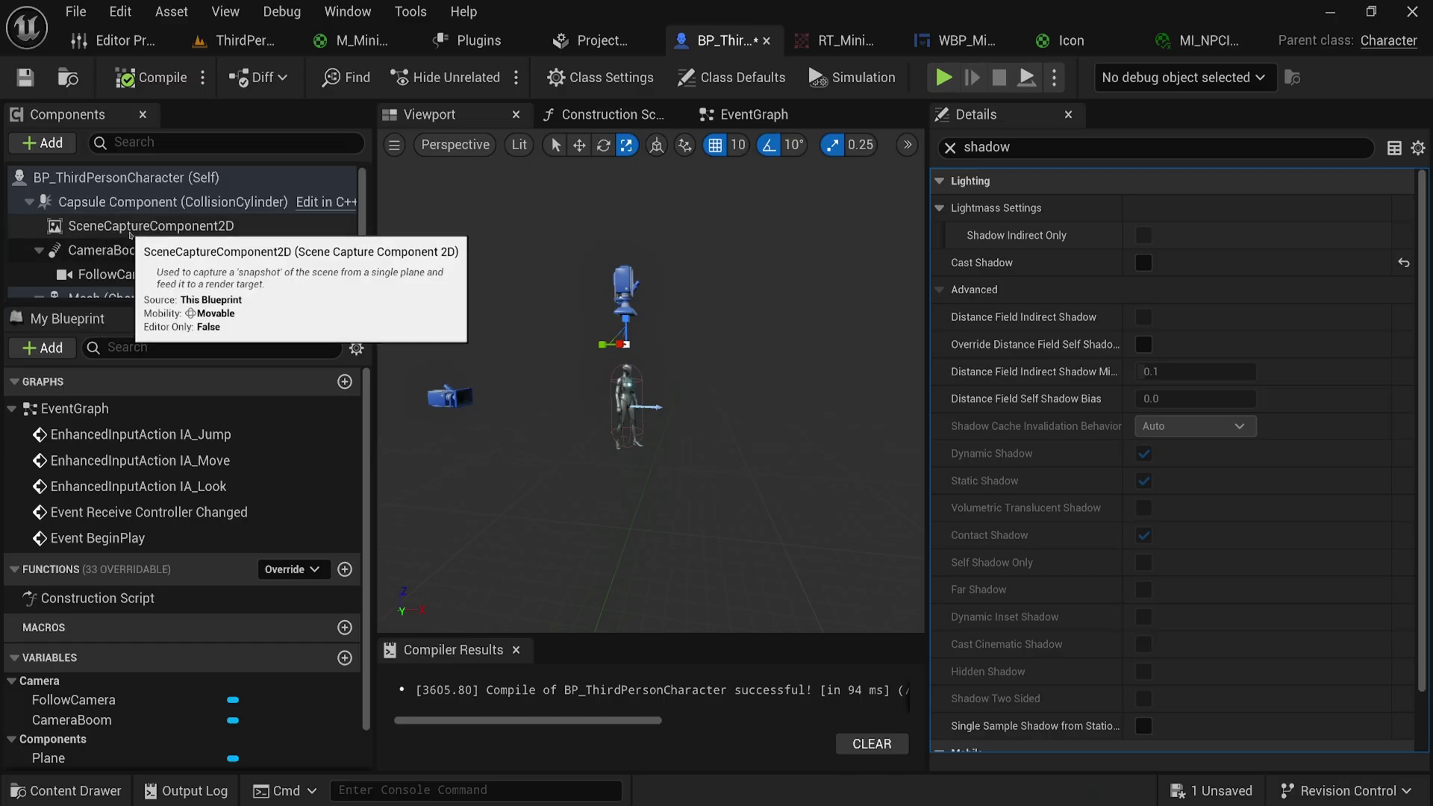
click(124, 233)
scroll(1052, 567, down, 3)
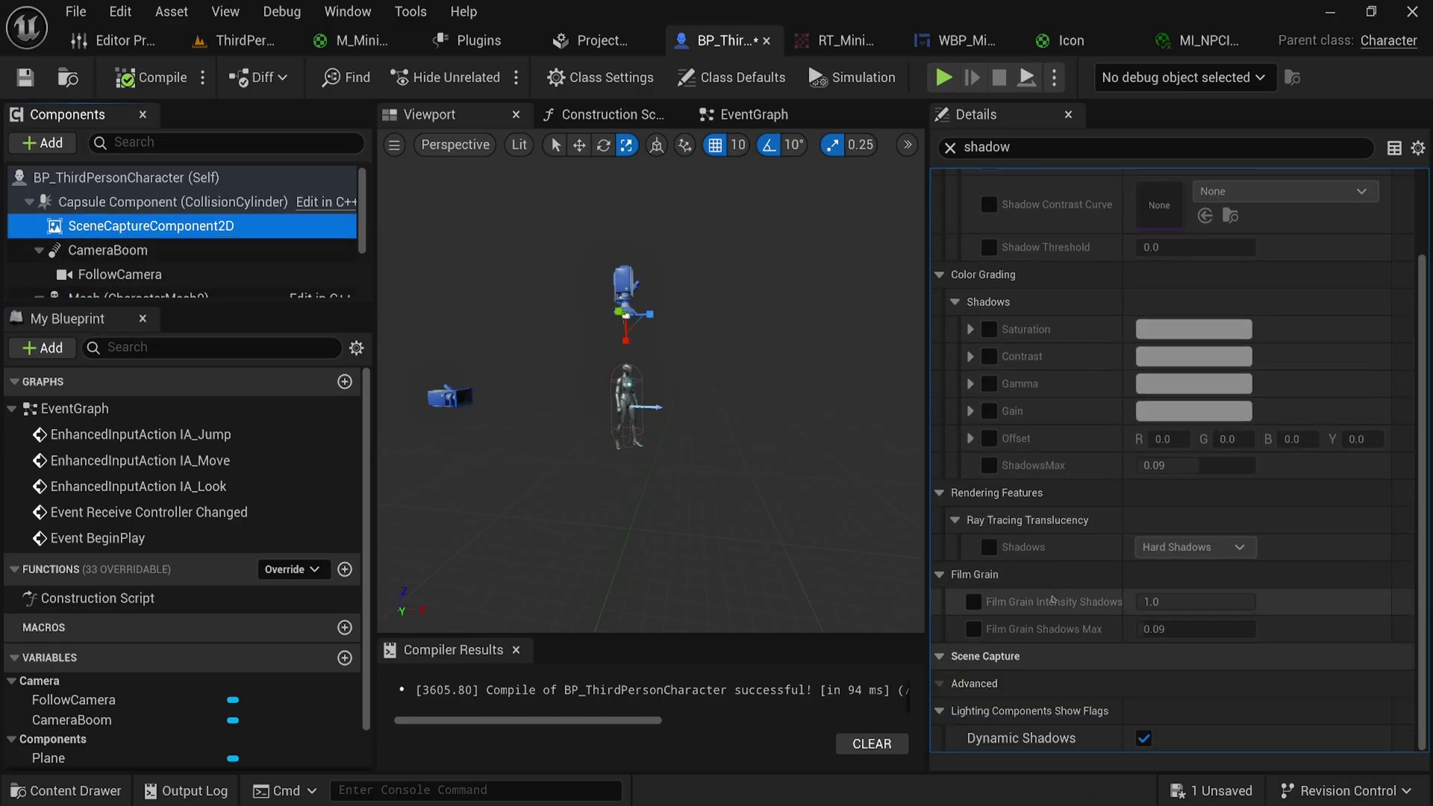
click(951, 147)
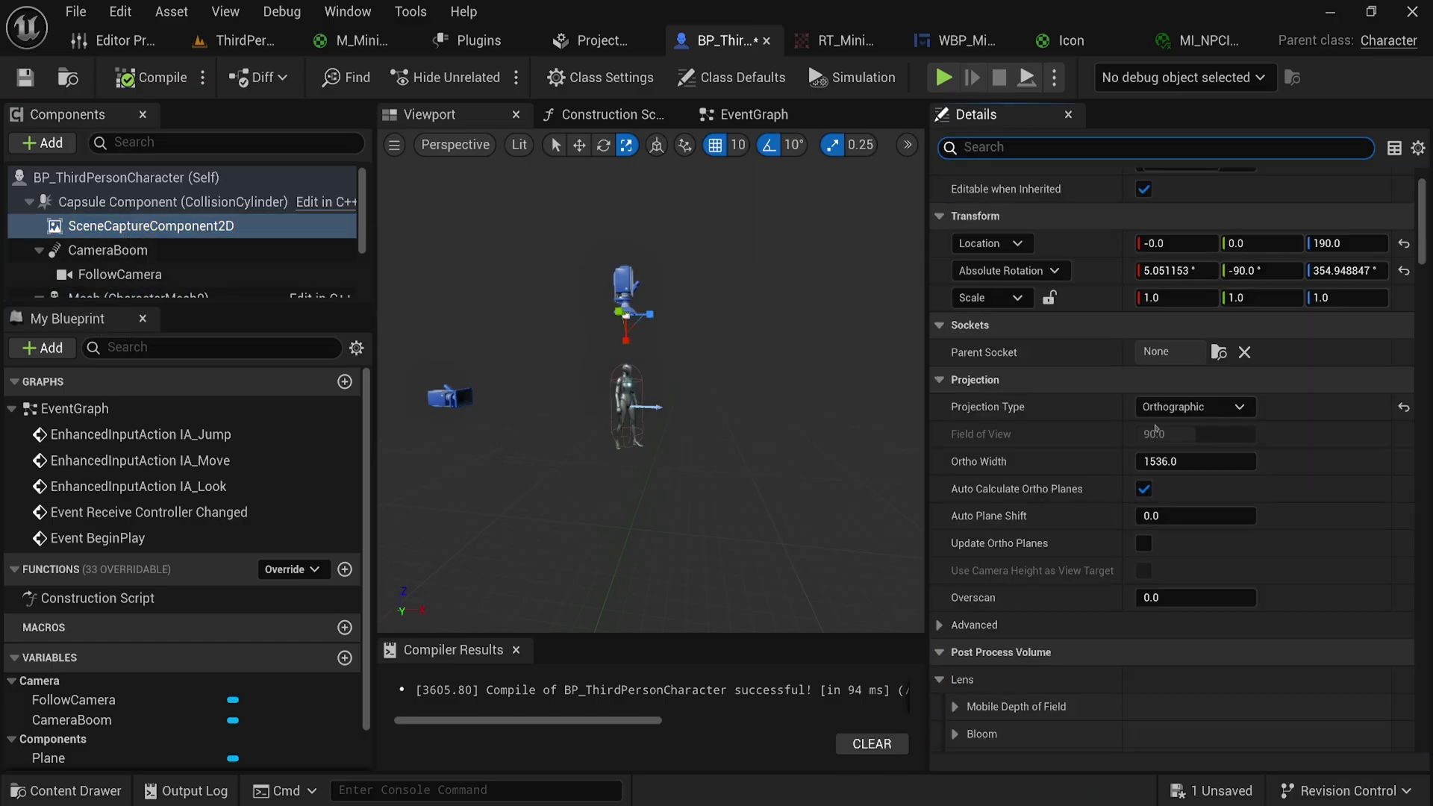
scroll(1121, 640, down, 10)
scroll(1121, 639, down, 15)
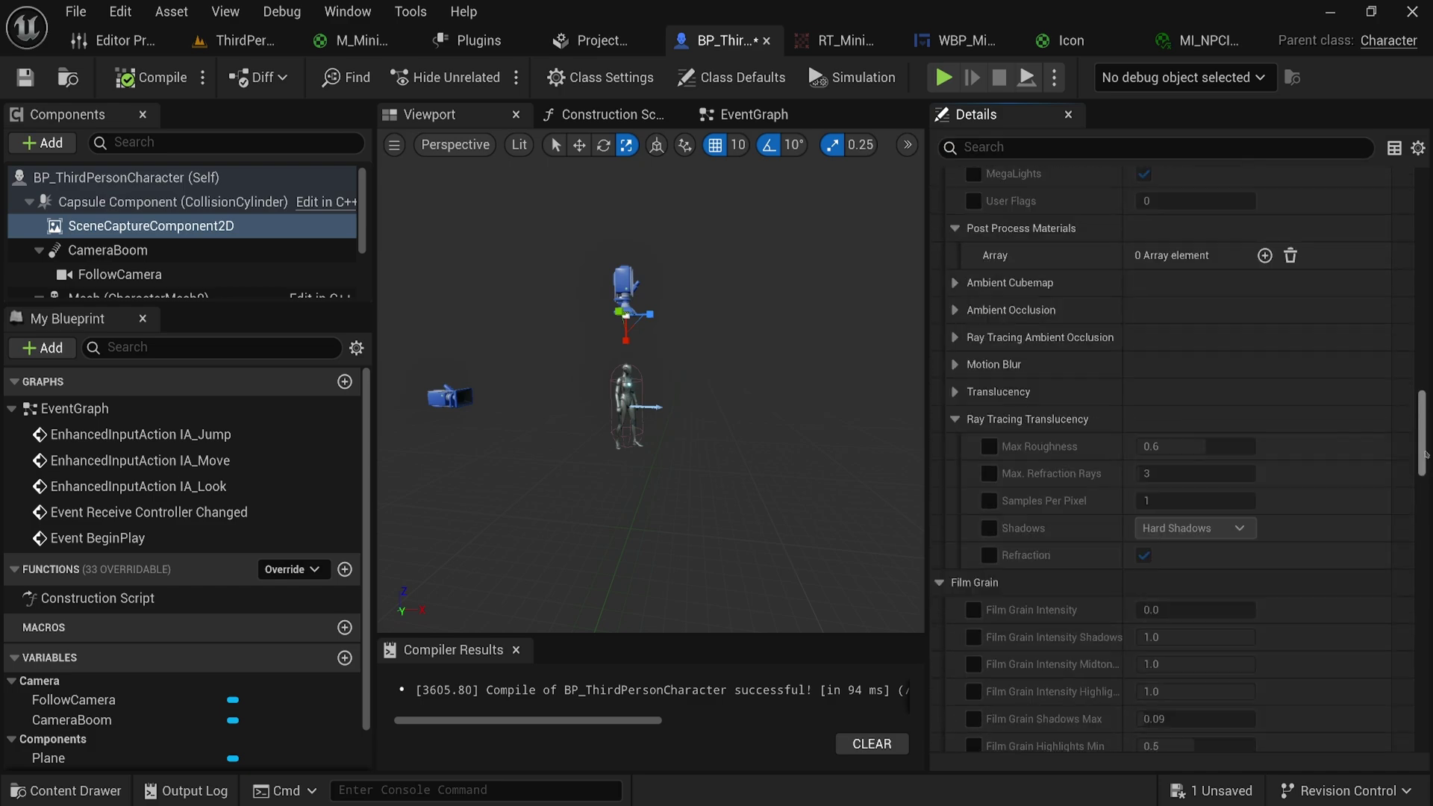
scroll(1063, 448, down, 3)
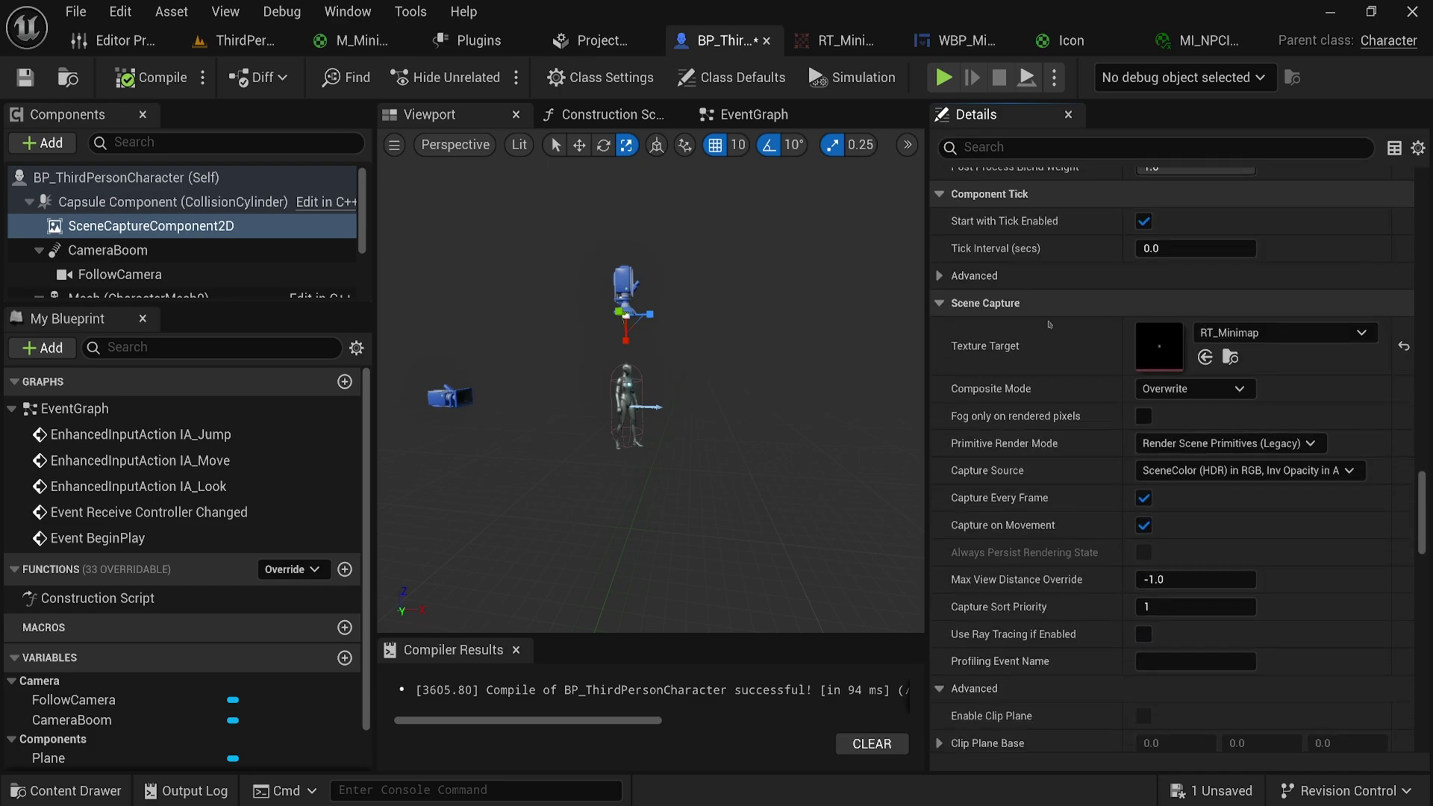
scroll(1065, 546, down, 2)
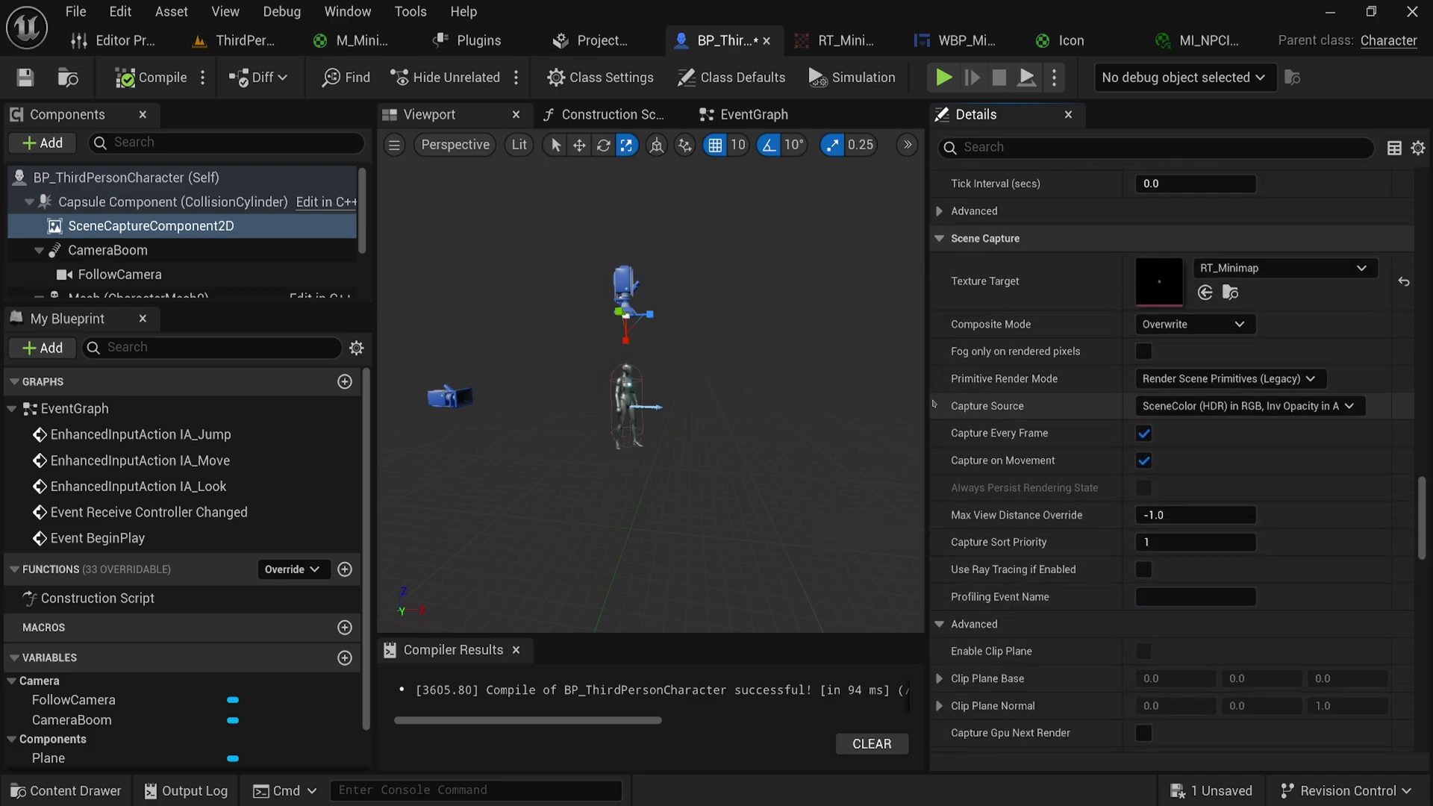
click(1221, 407)
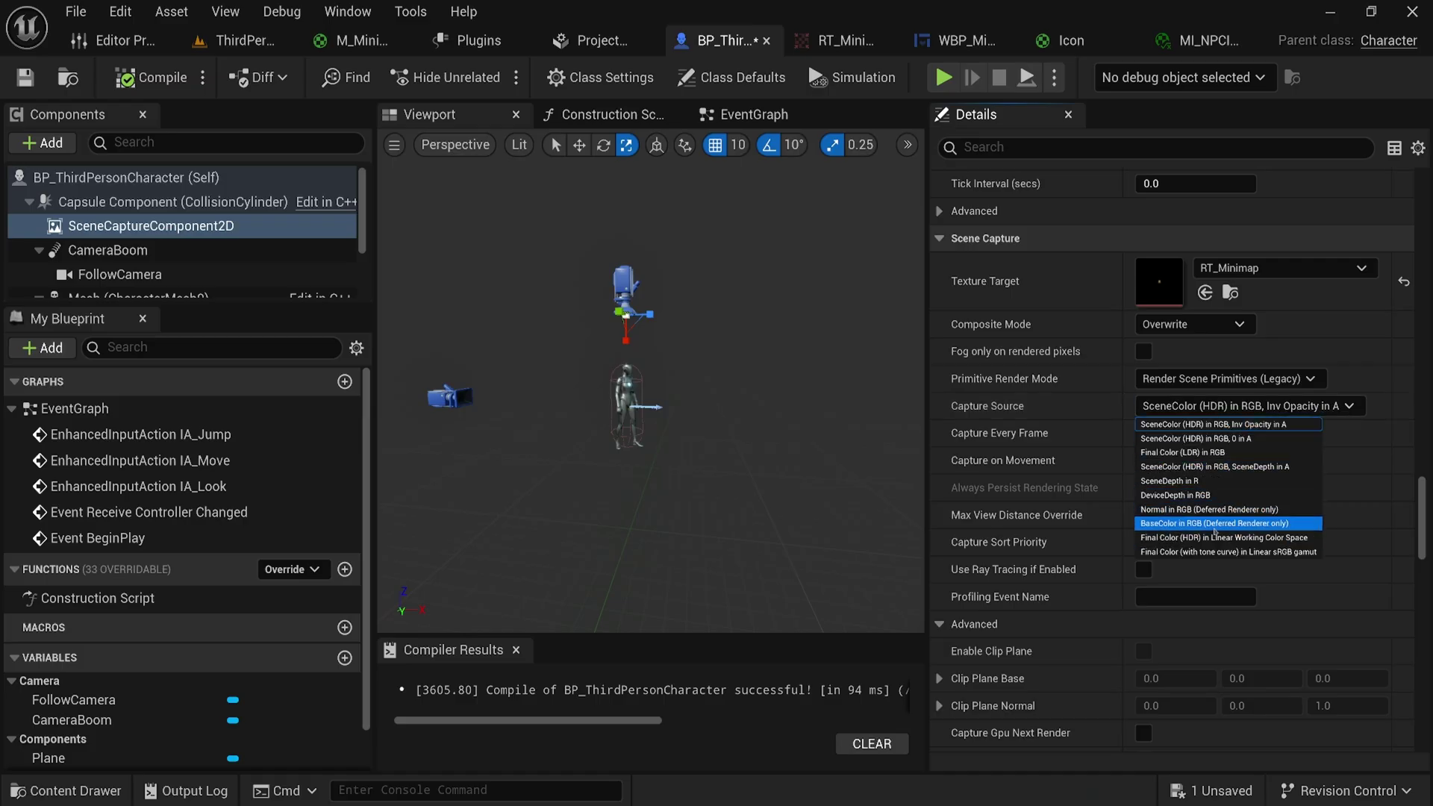
click(1165, 525)
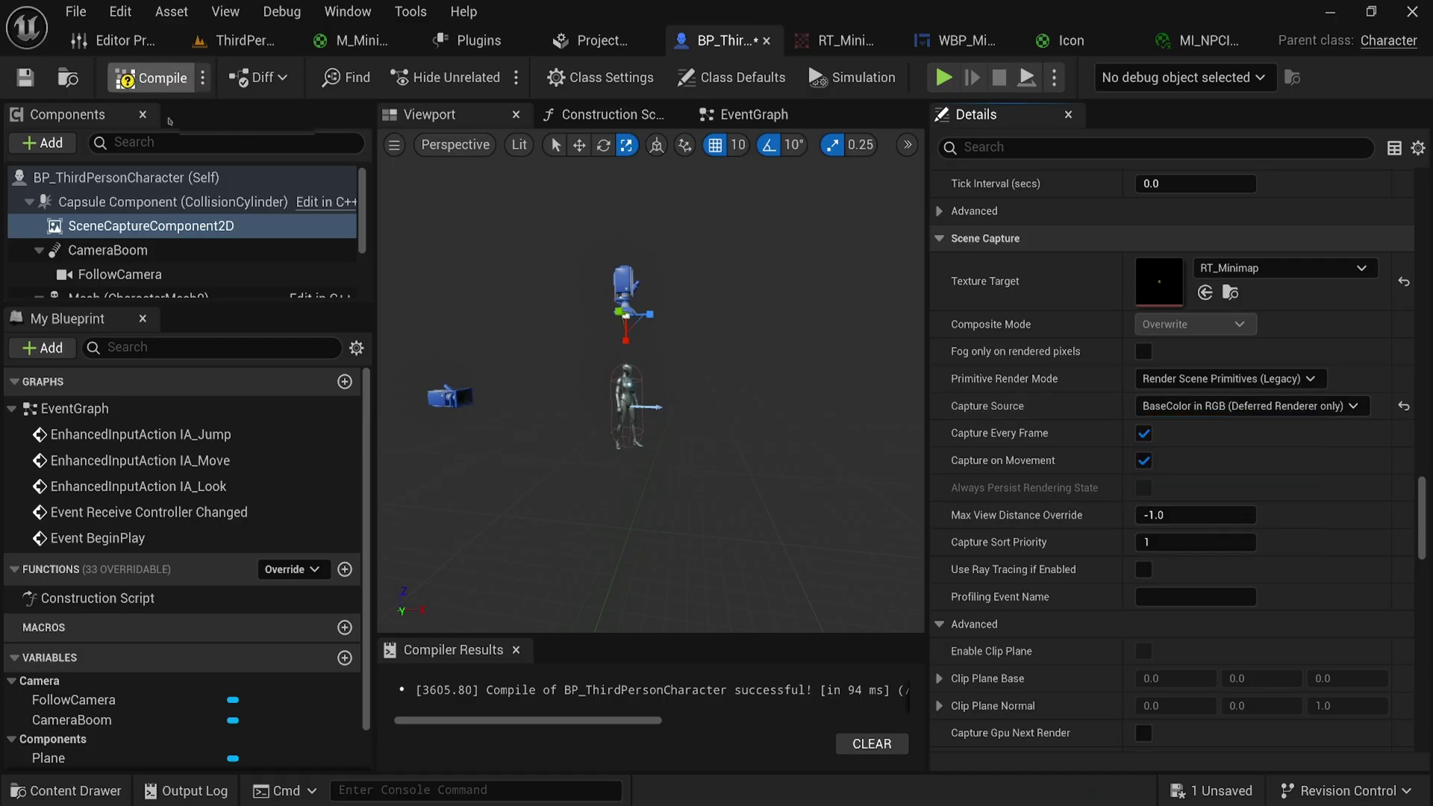
Step: Play-test the ThirdPersonMap level, running over the ramps and platforms and jumping, to check the minimap with the BaseColor capture source
click(238, 40)
click(487, 76)
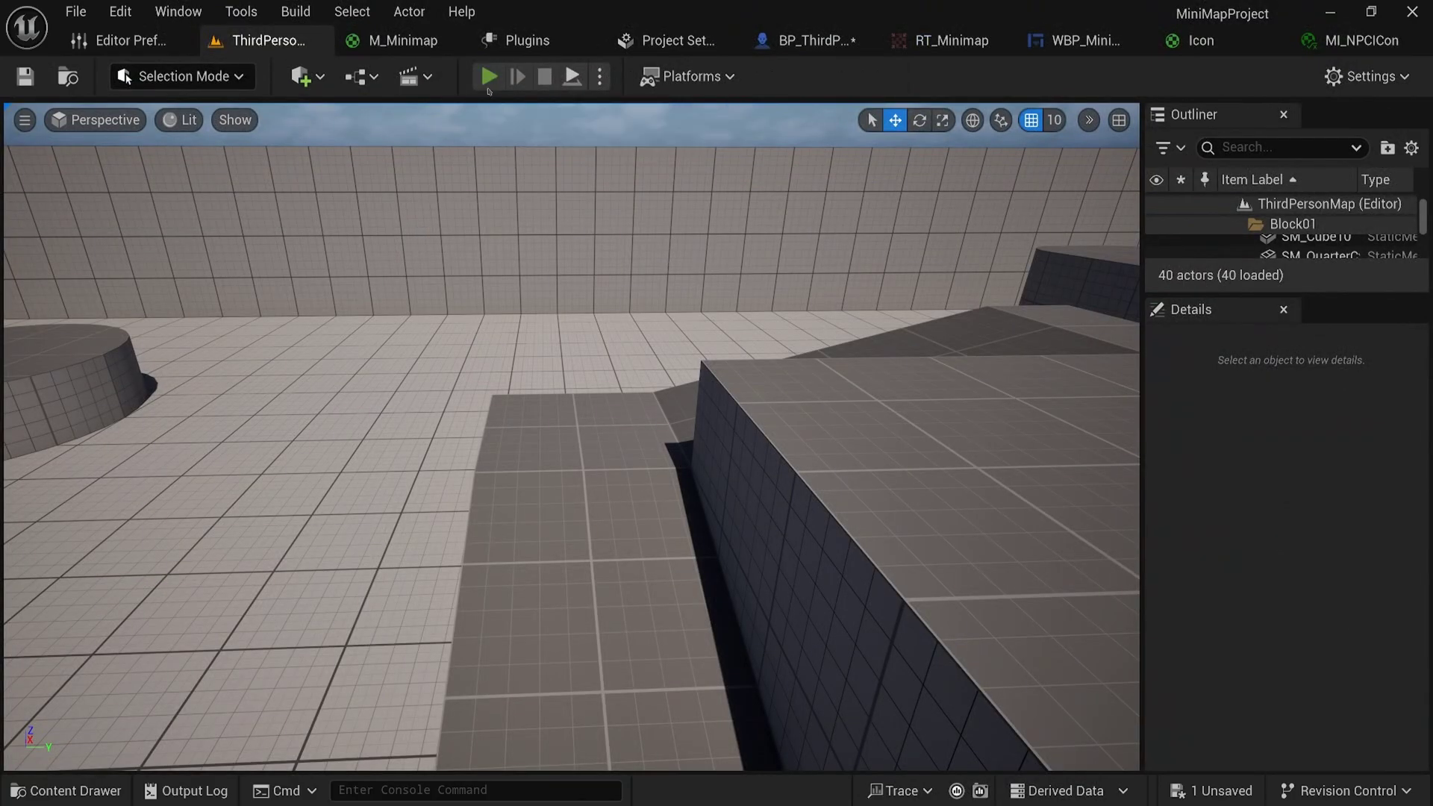
key(w)
key(w)
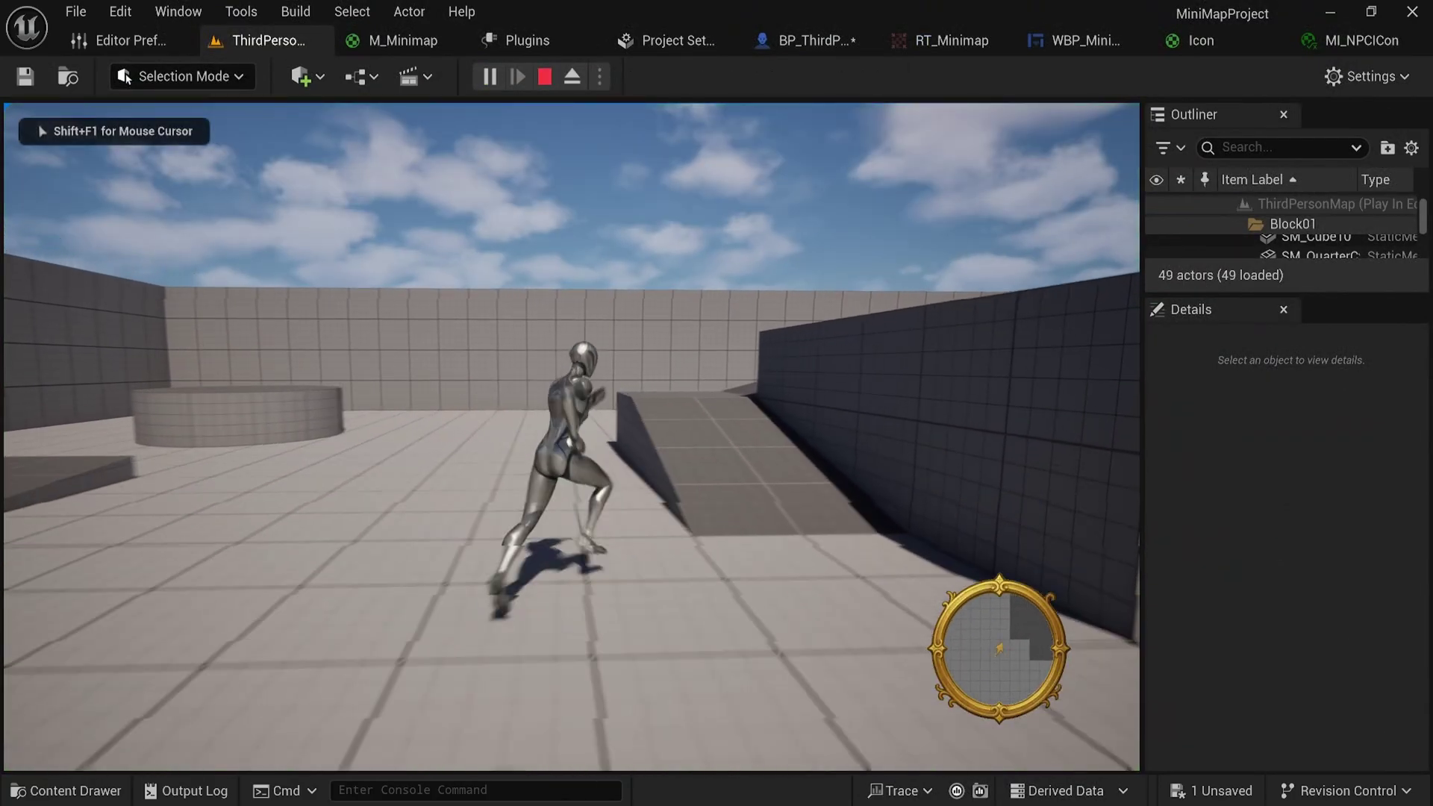
key(s)
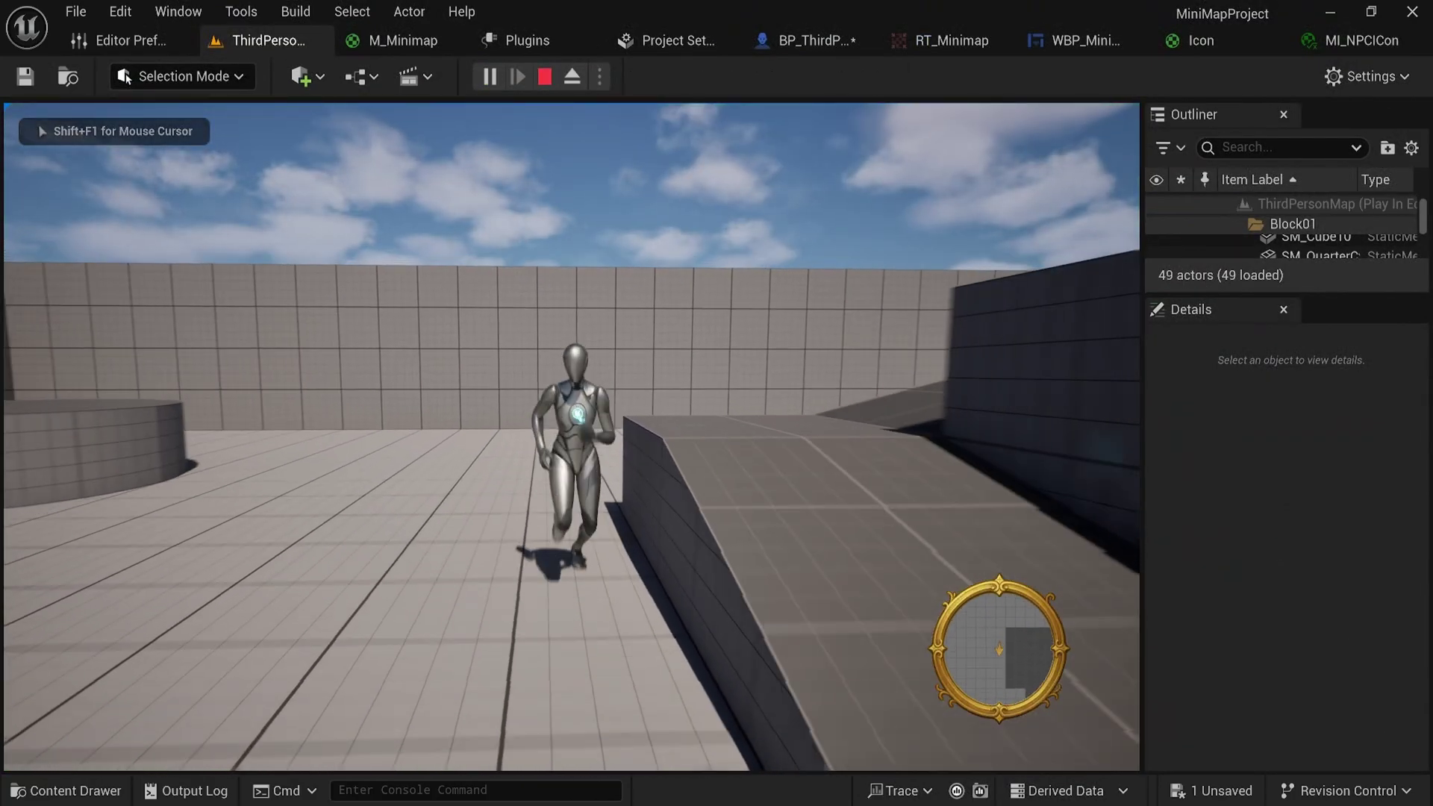
key(d)
key(w)
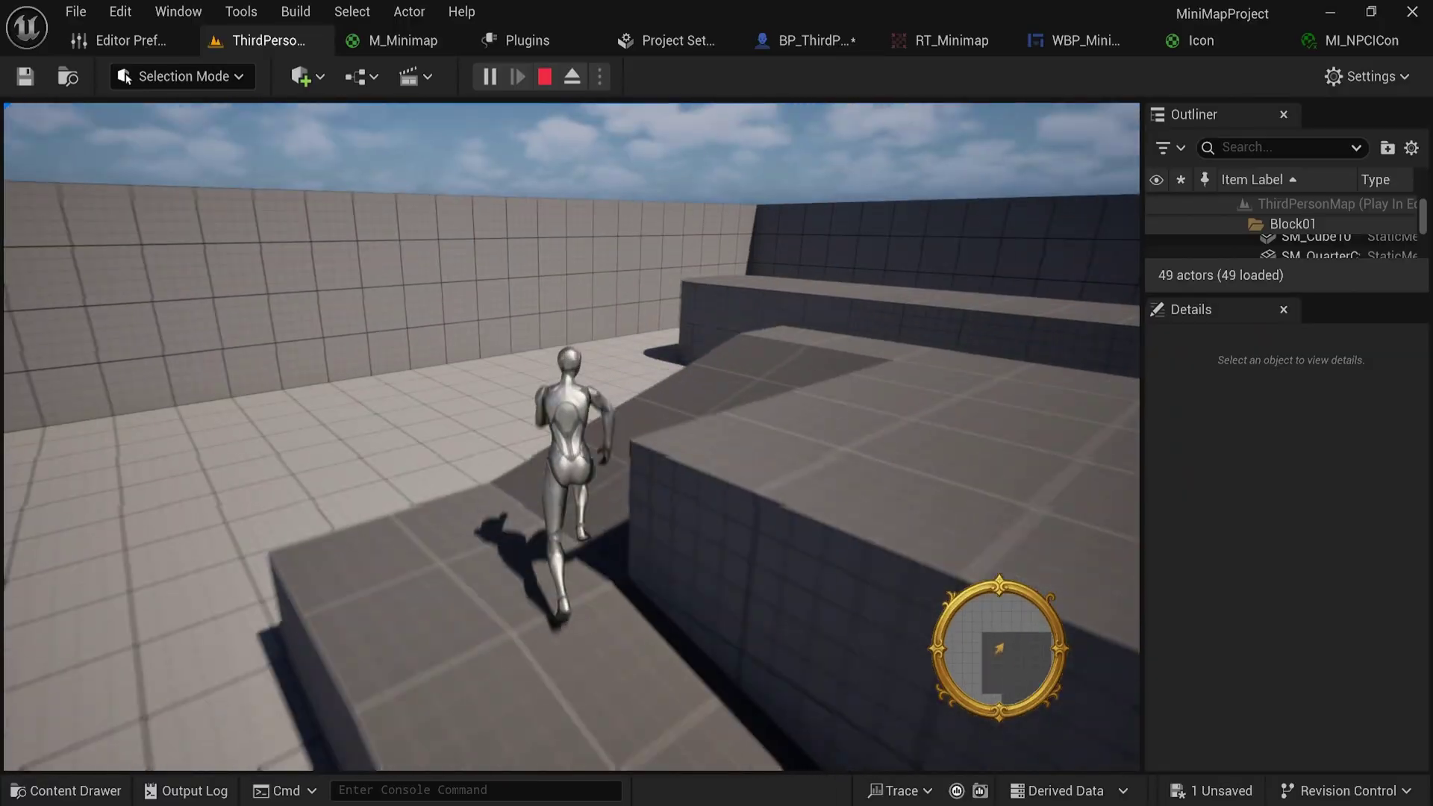
key(d)
key(w)
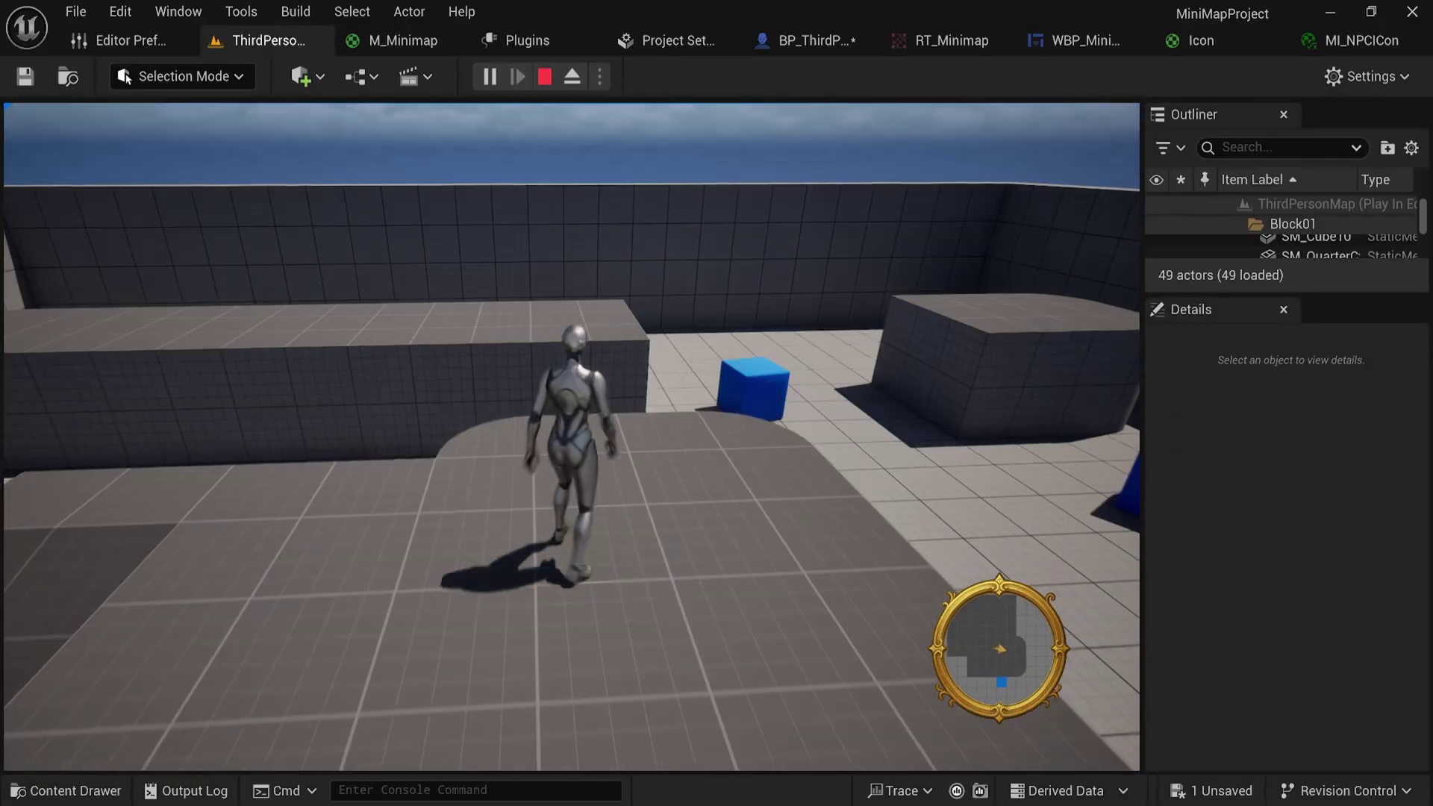
key(space)
key(space)
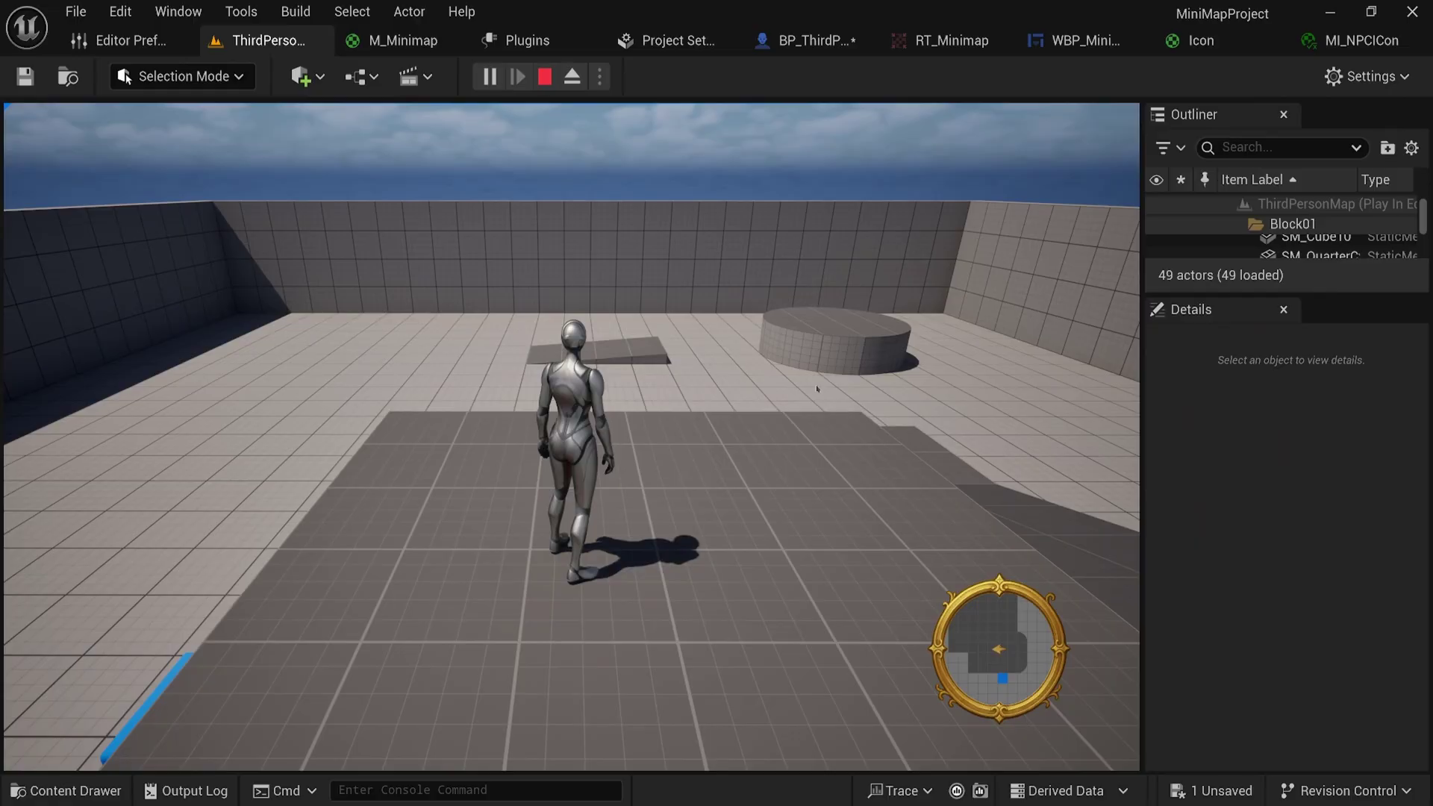
key(Escape)
Step: Enlarge the arrow Plane in BP_ThirdPersonCharacter uniformly and make it Visible In Scene Capture Only
click(810, 40)
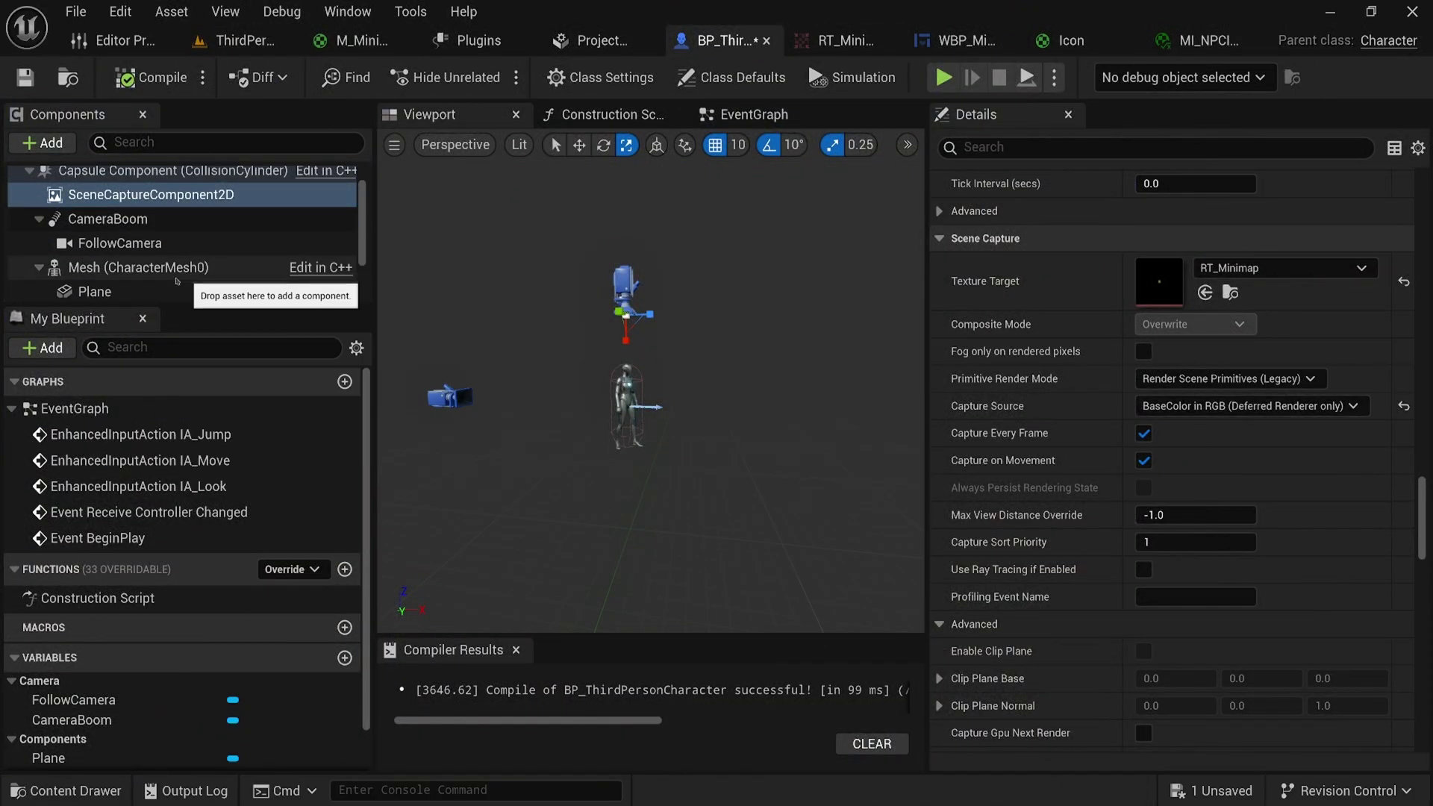
click(95, 291)
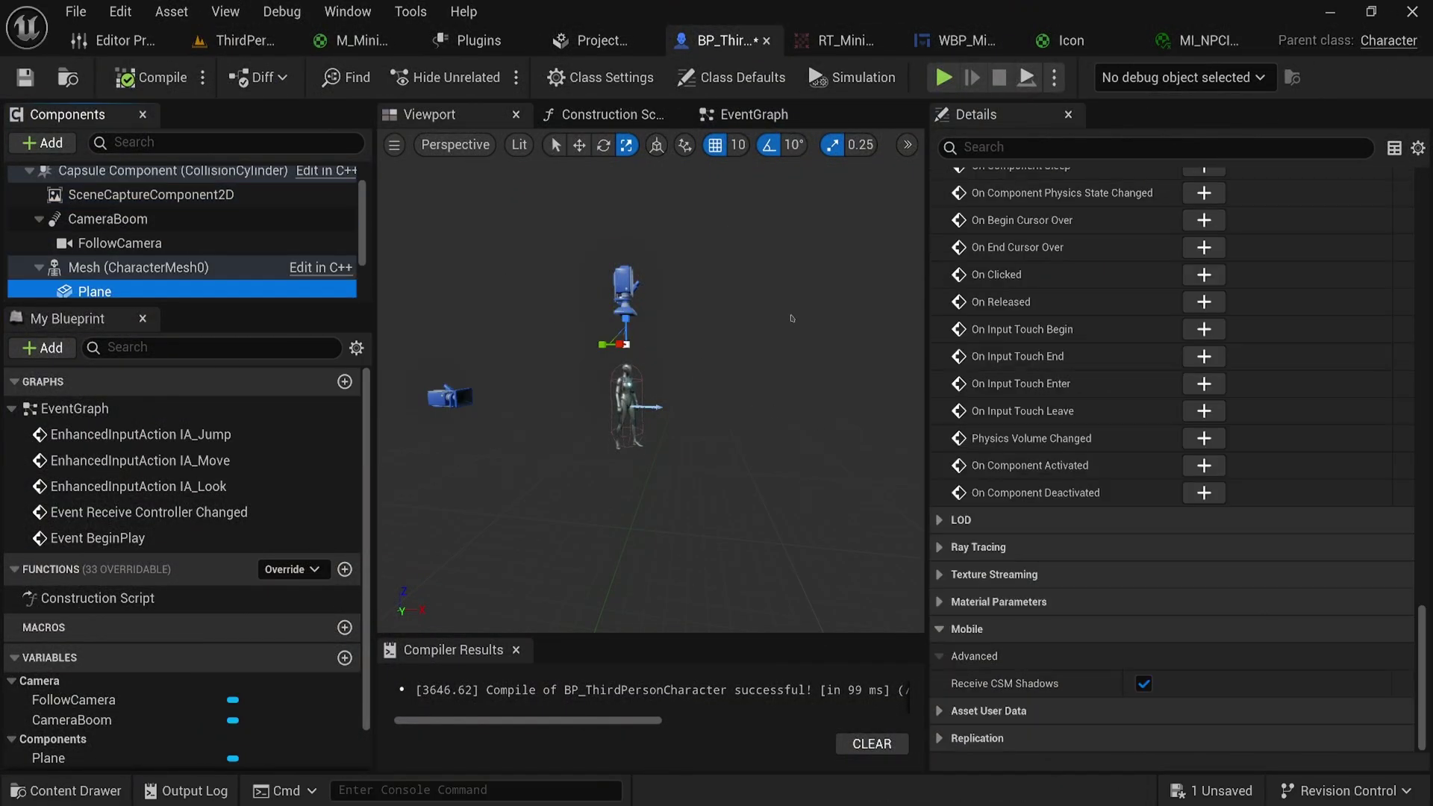
right_drag(777, 387, 813, 418)
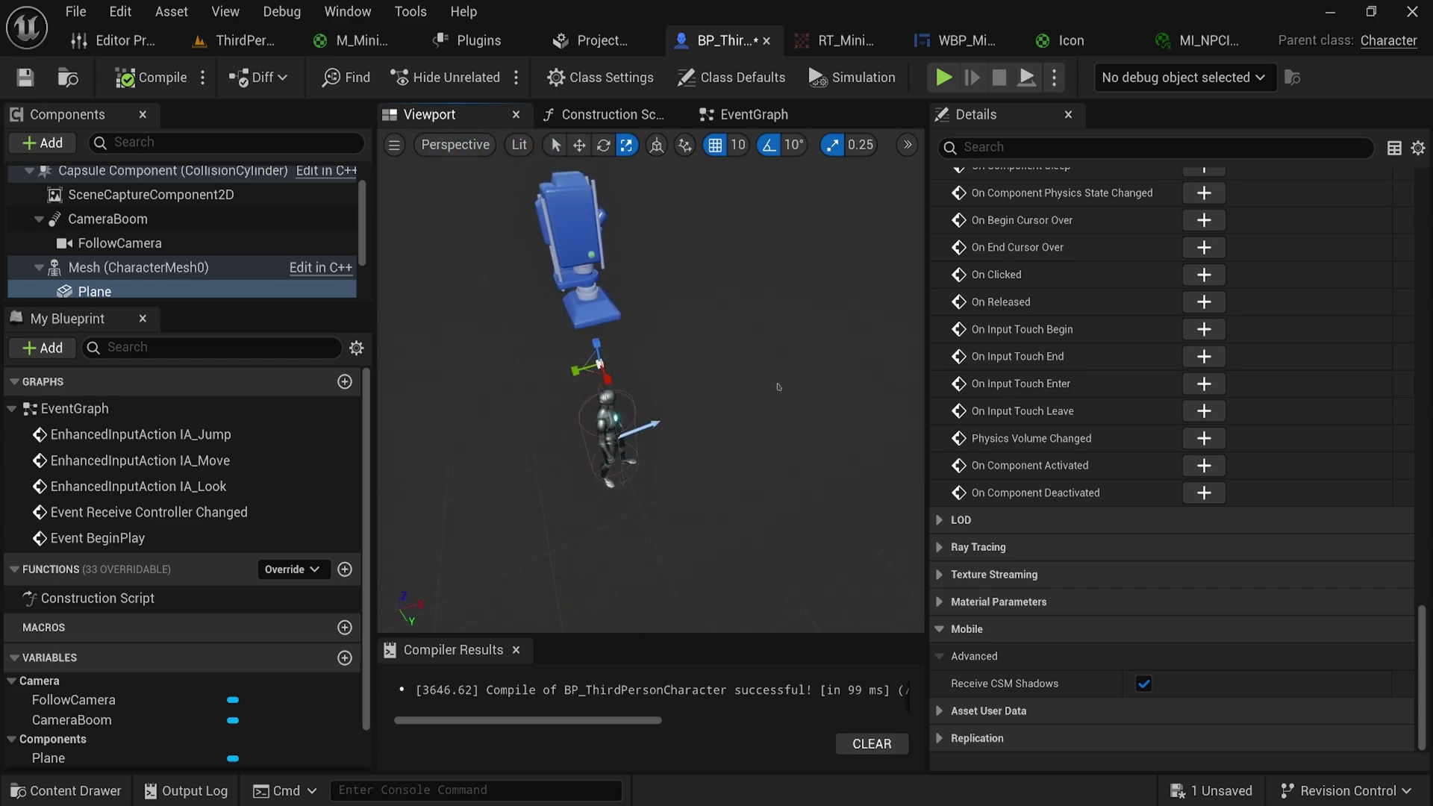
click(1119, 148)
text(scne)
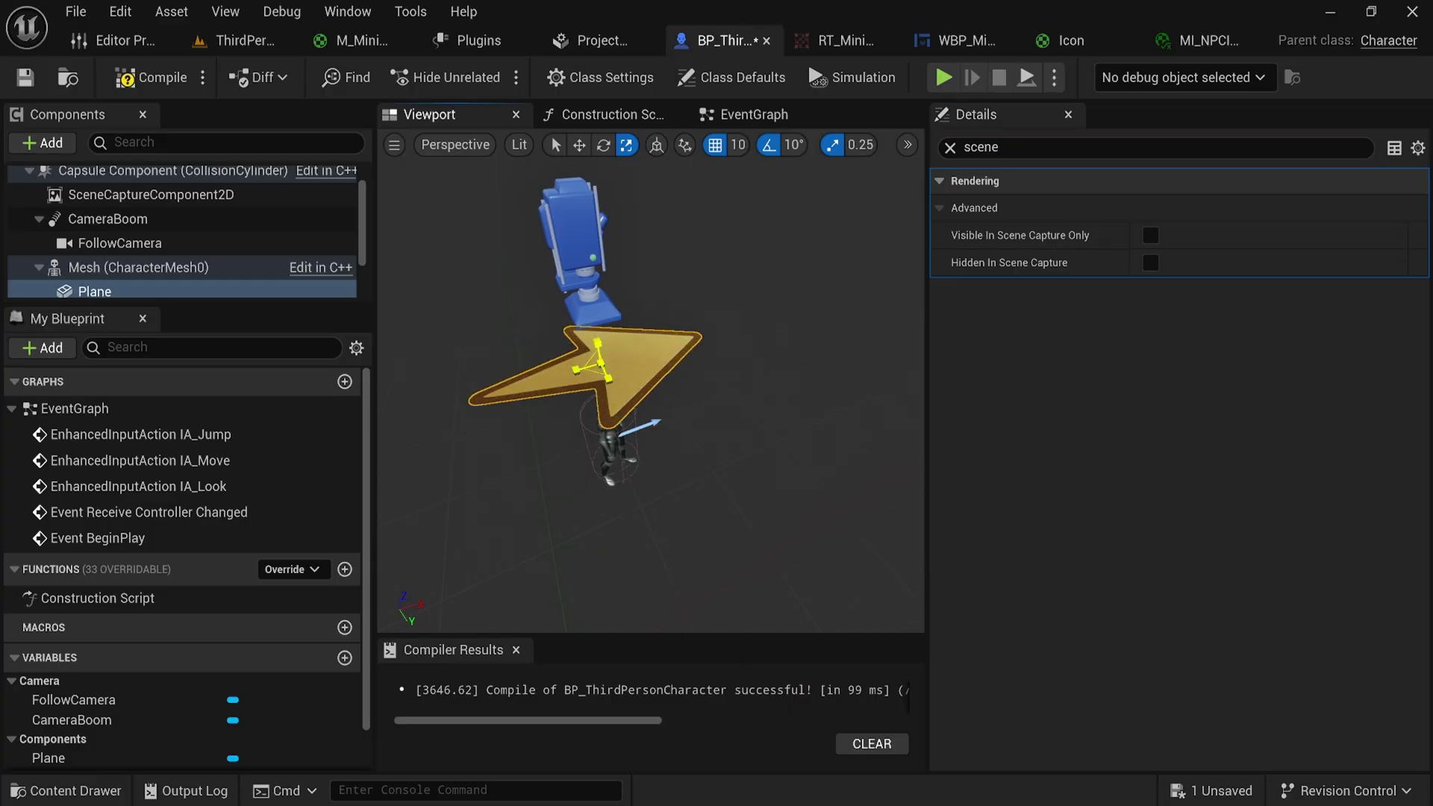
drag(601, 364, 646, 336)
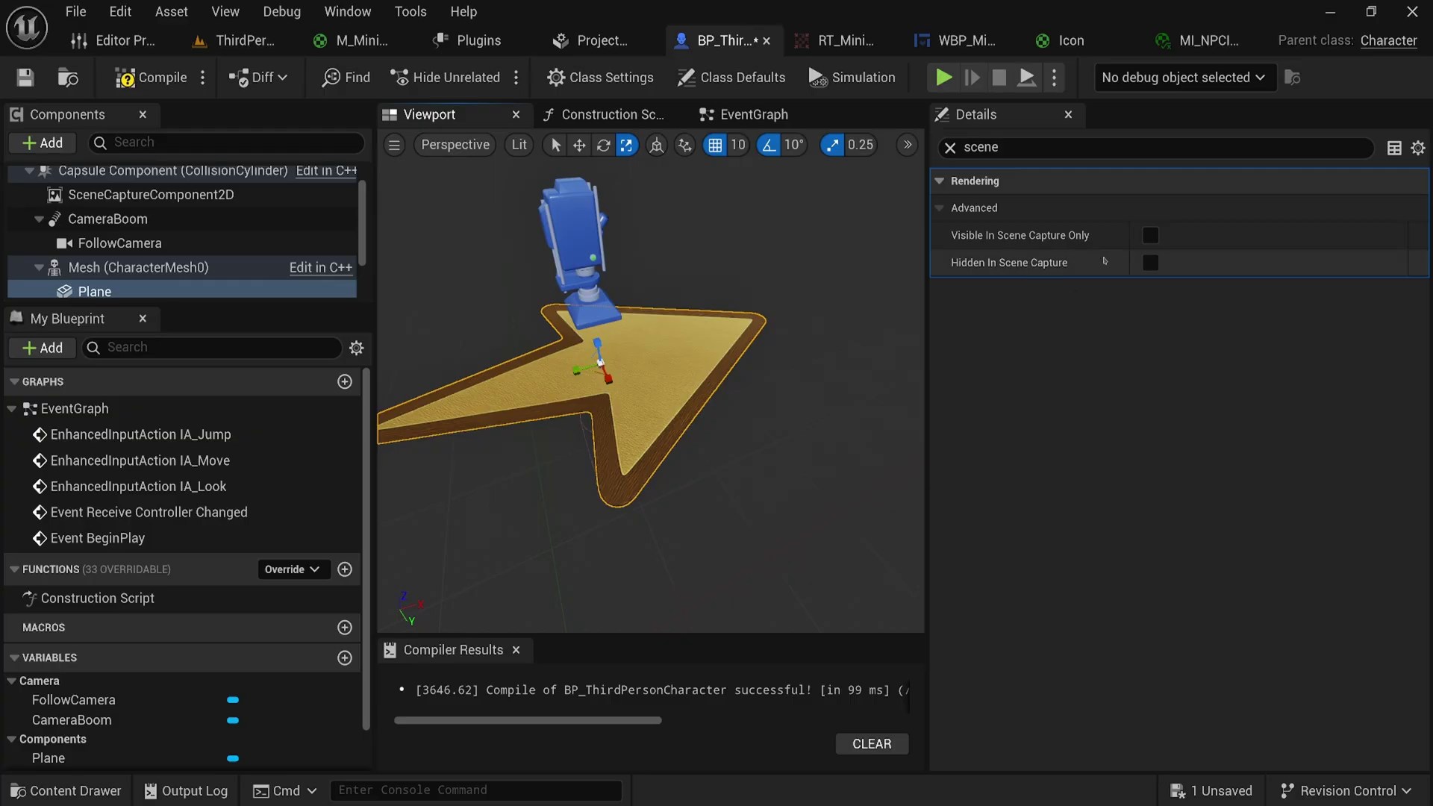
click(1150, 235)
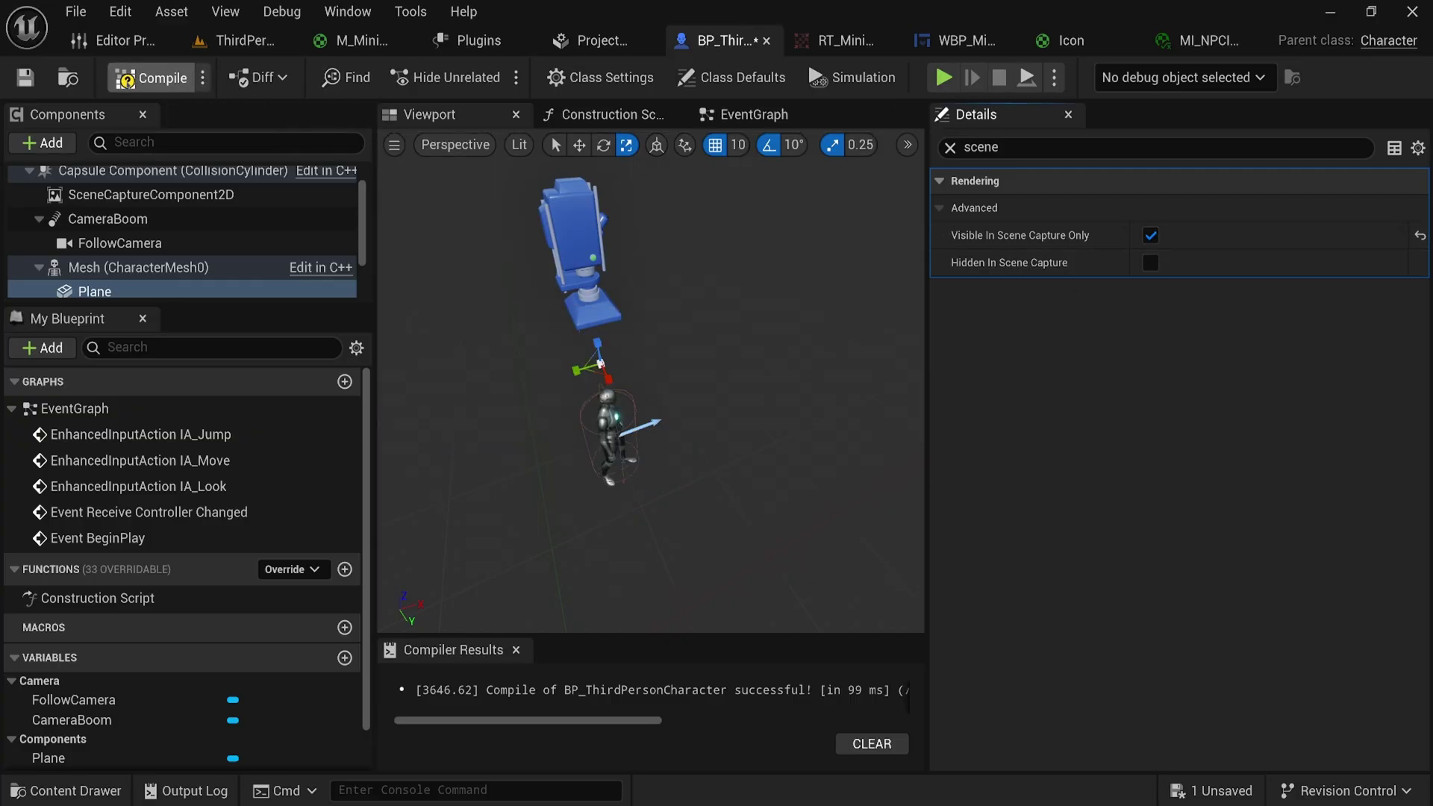
Step: Play-test the level twice to check the size of the enlarged arrow icon on the minimap
click(266, 51)
click(489, 75)
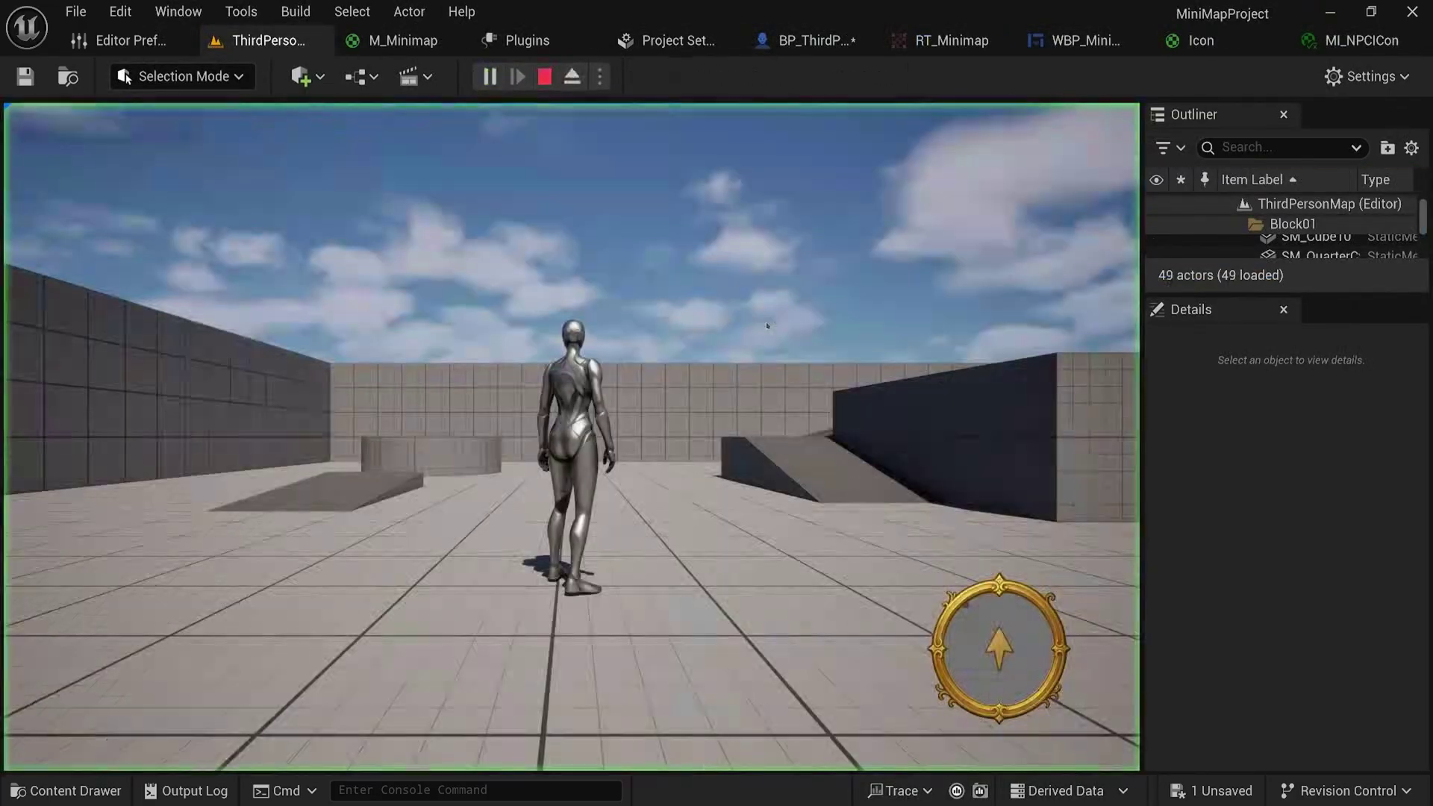
key(w)
key(s)
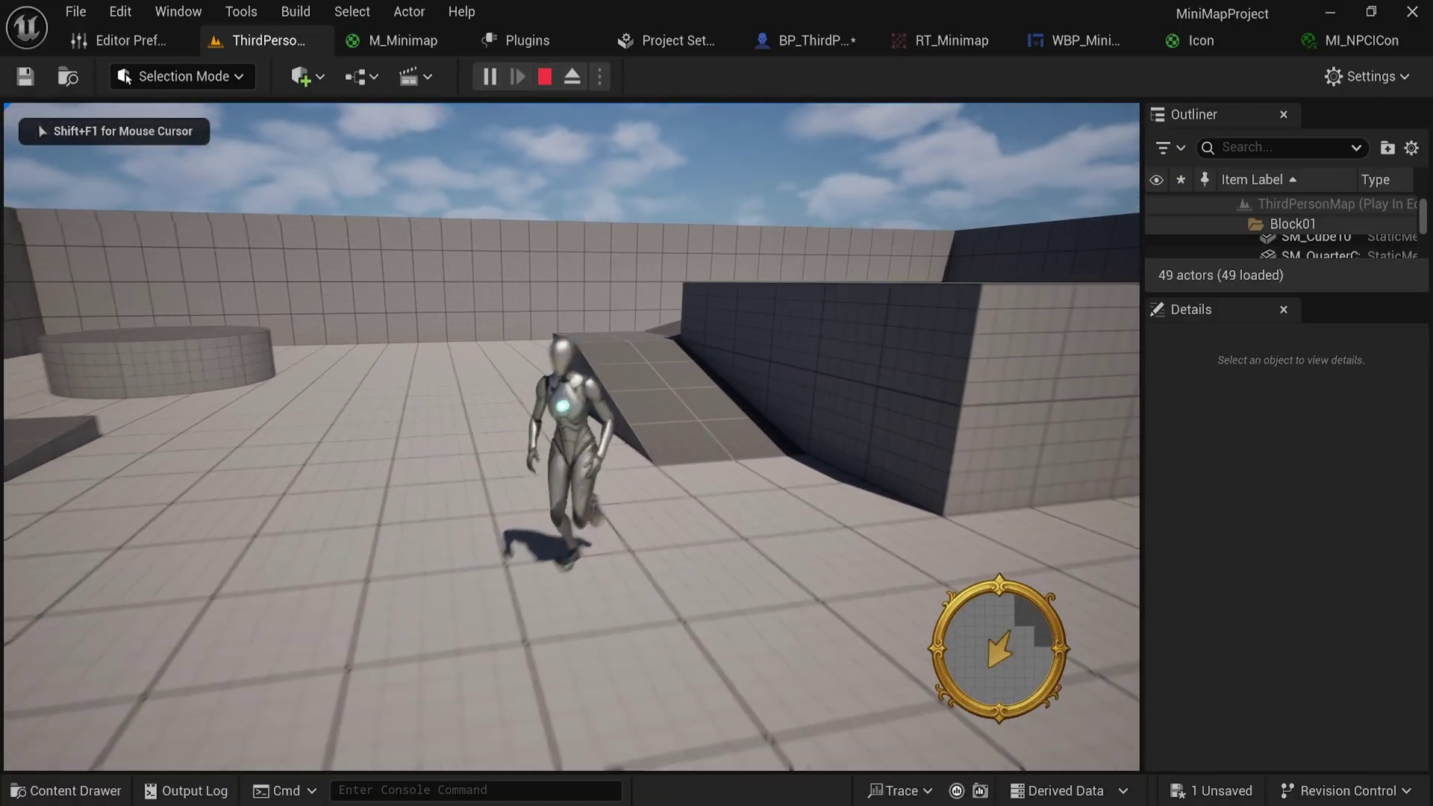
key(a)
key(Escape)
click(810, 40)
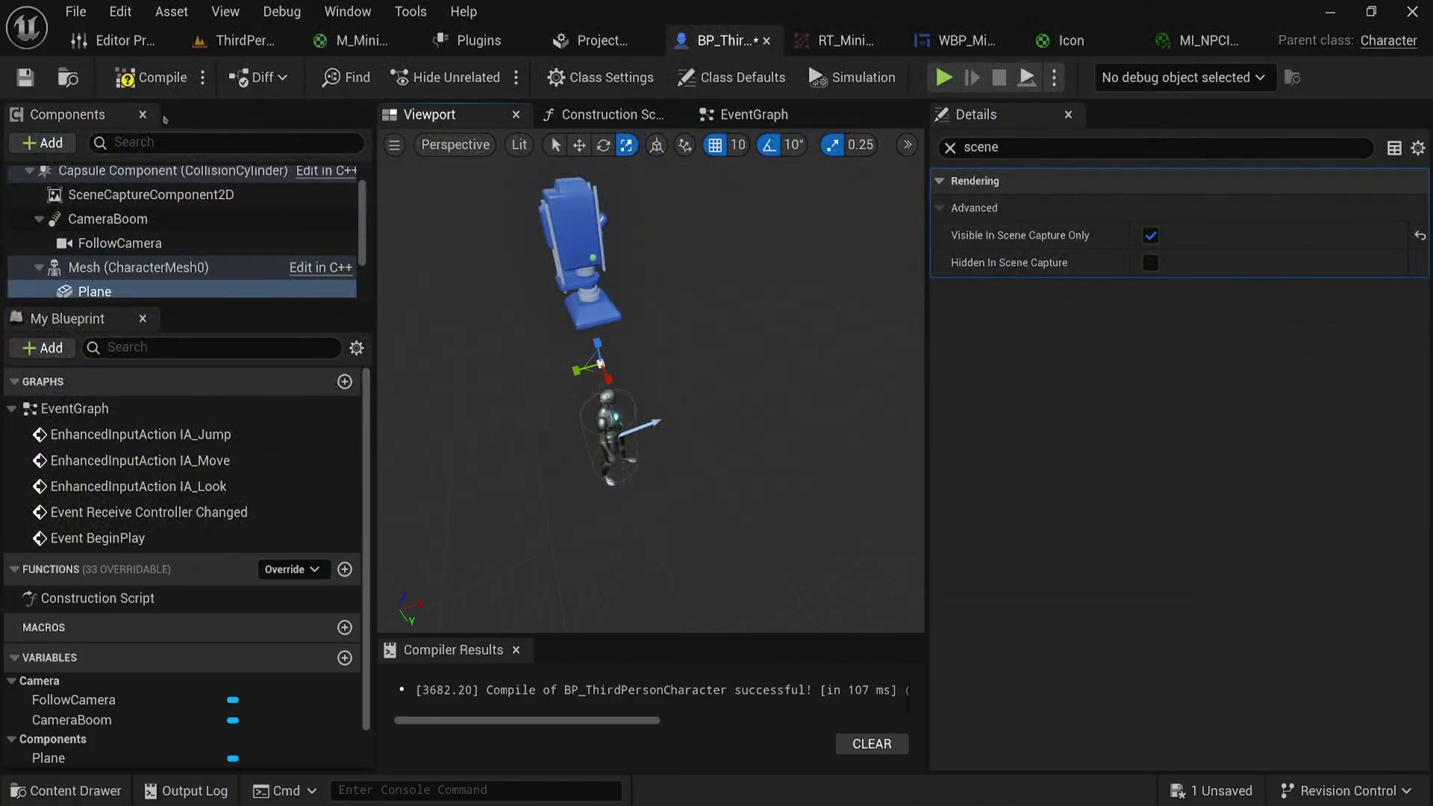
click(246, 40)
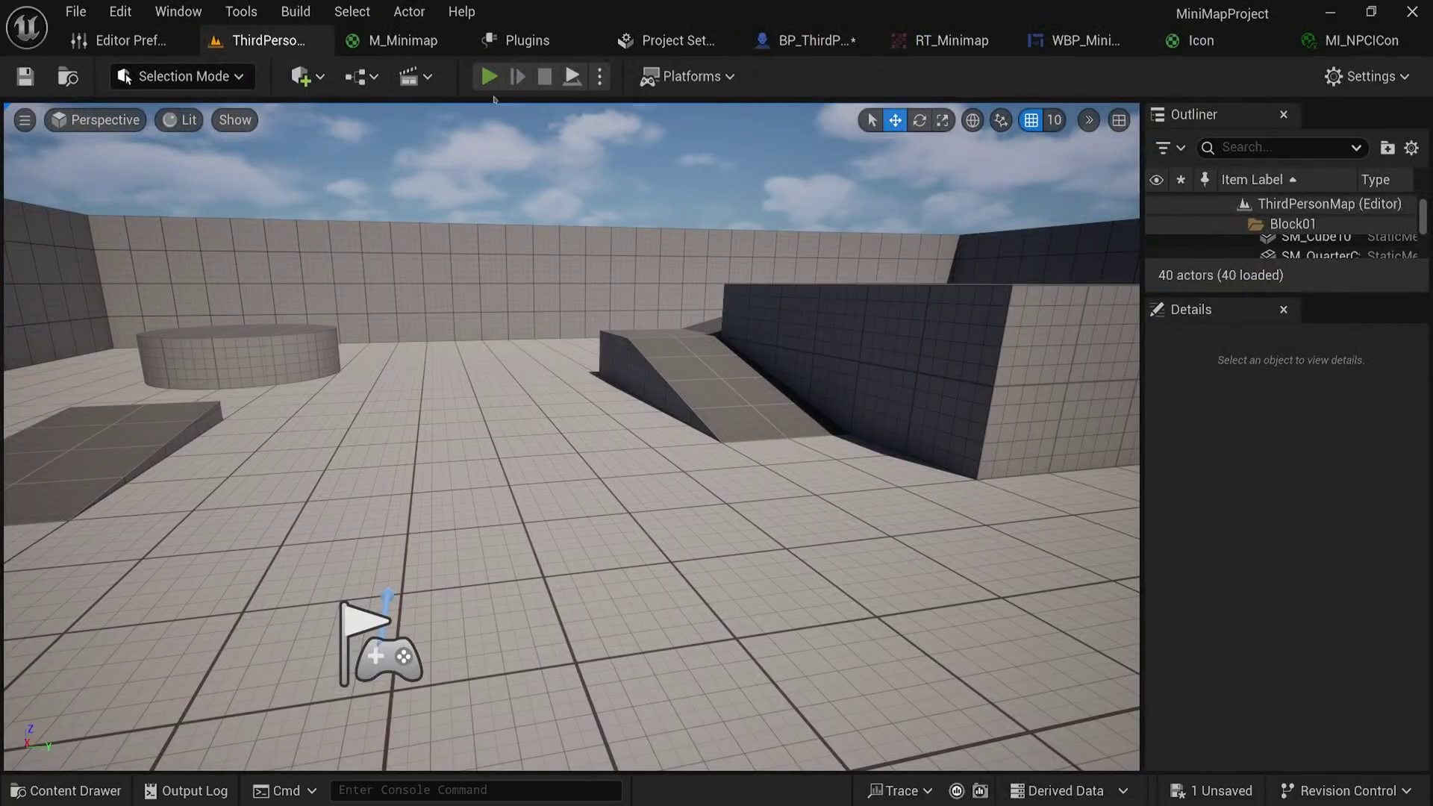
click(490, 74)
key(Escape)
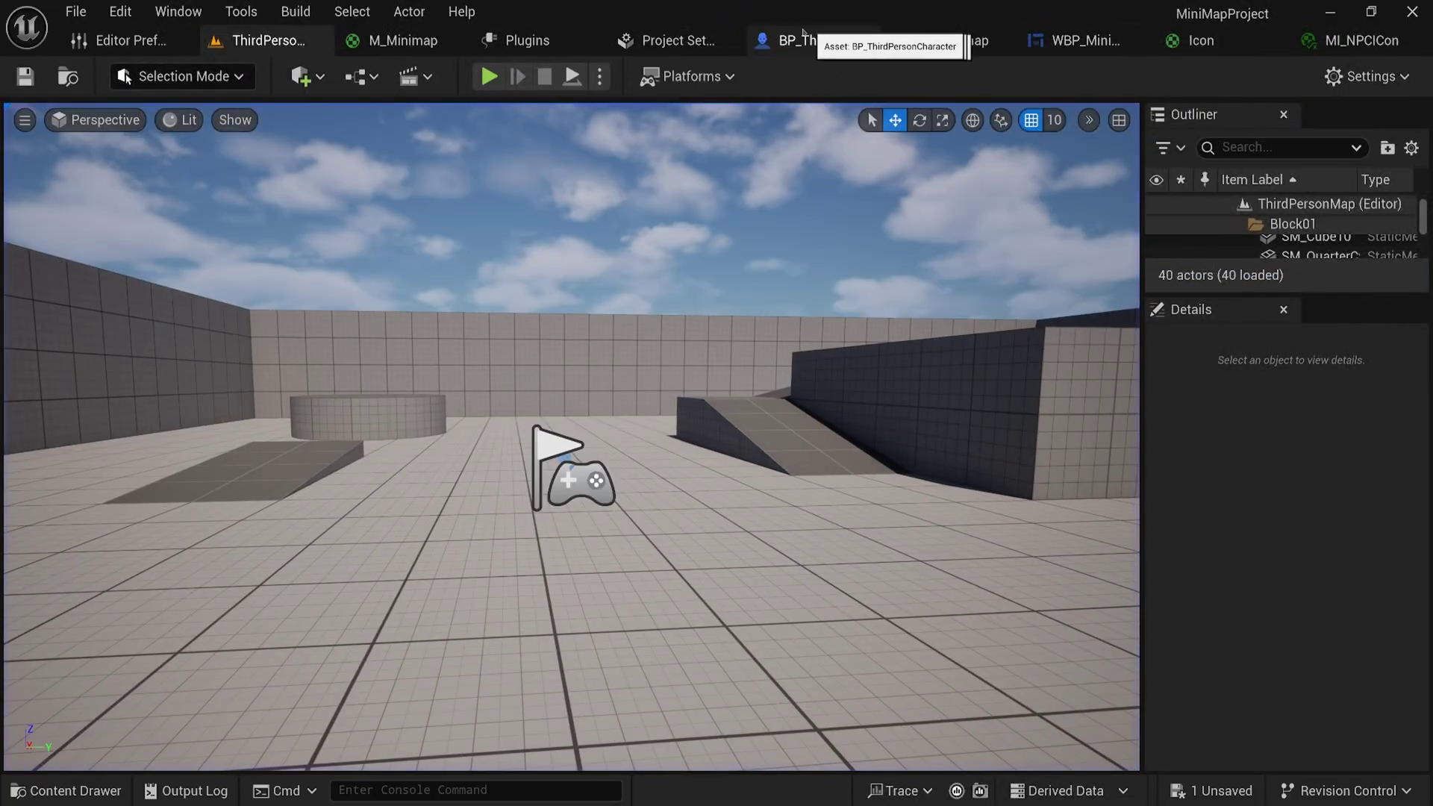
Step: Scale down the character's Plane with Visible In Scene Capture Only turned off, turn the option back on and compile the blueprint
click(810, 40)
click(1151, 235)
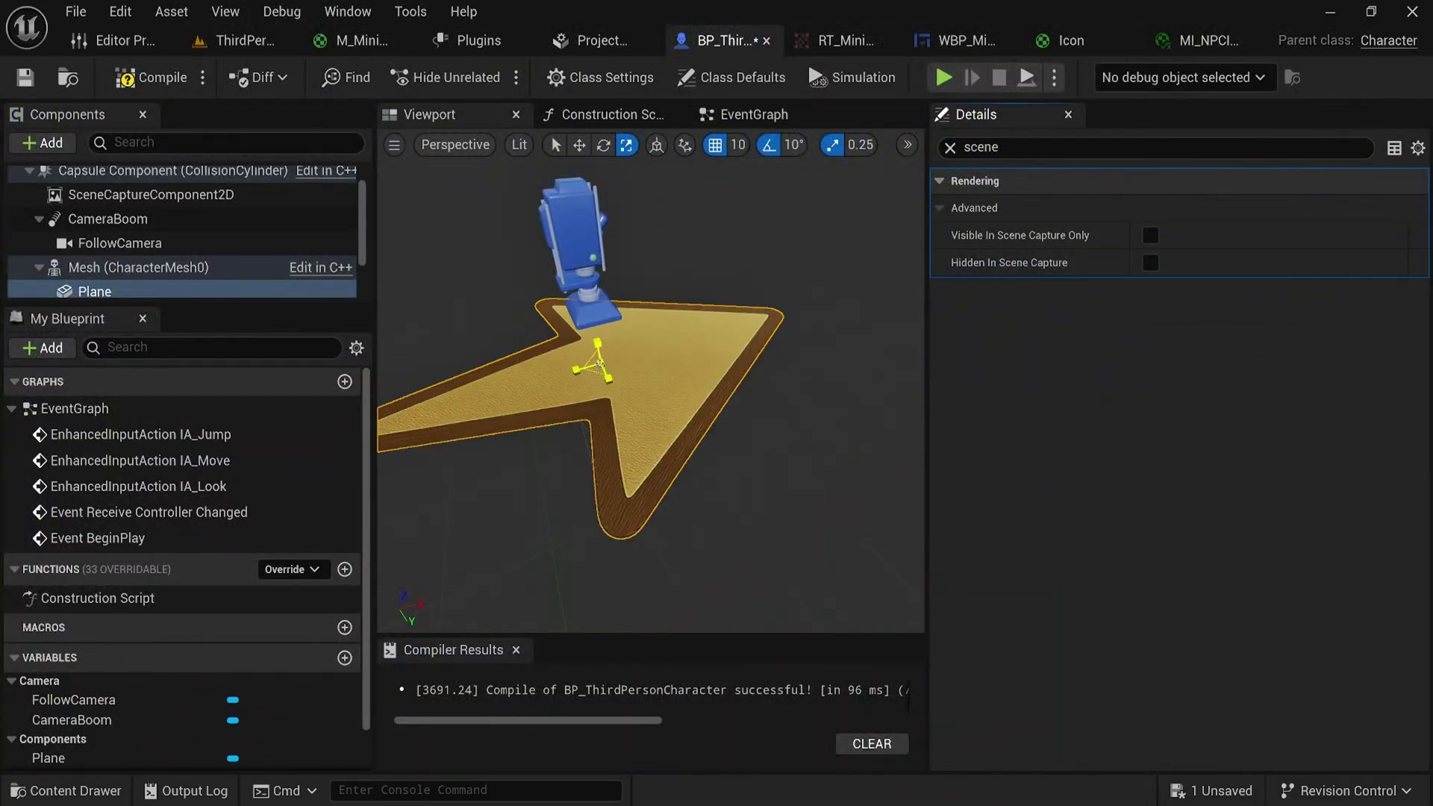
click(1150, 236)
click(153, 77)
Step: Play the level and run the character toward the ramp to check the smaller arrow icon on the minimap
click(243, 41)
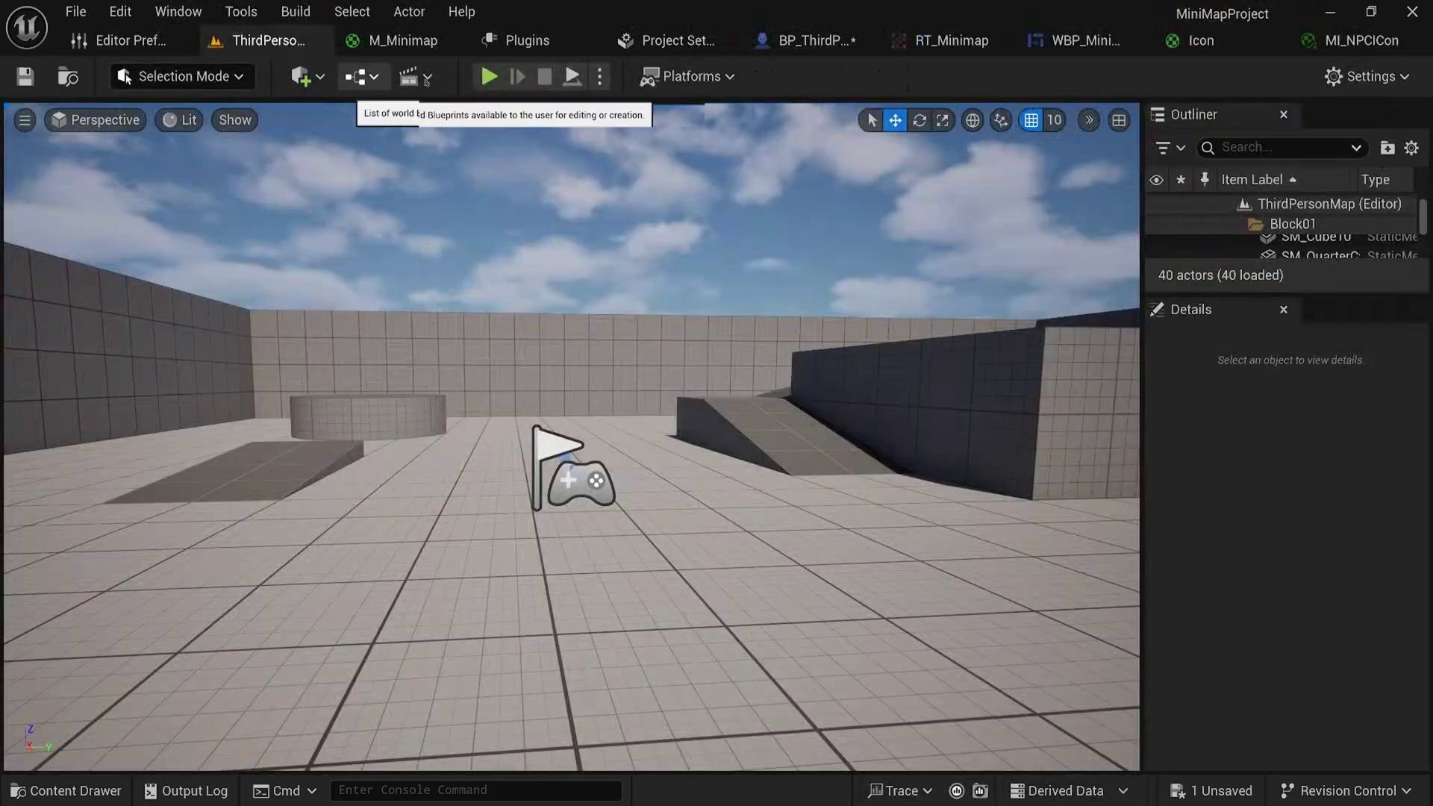
click(489, 76)
key(w)
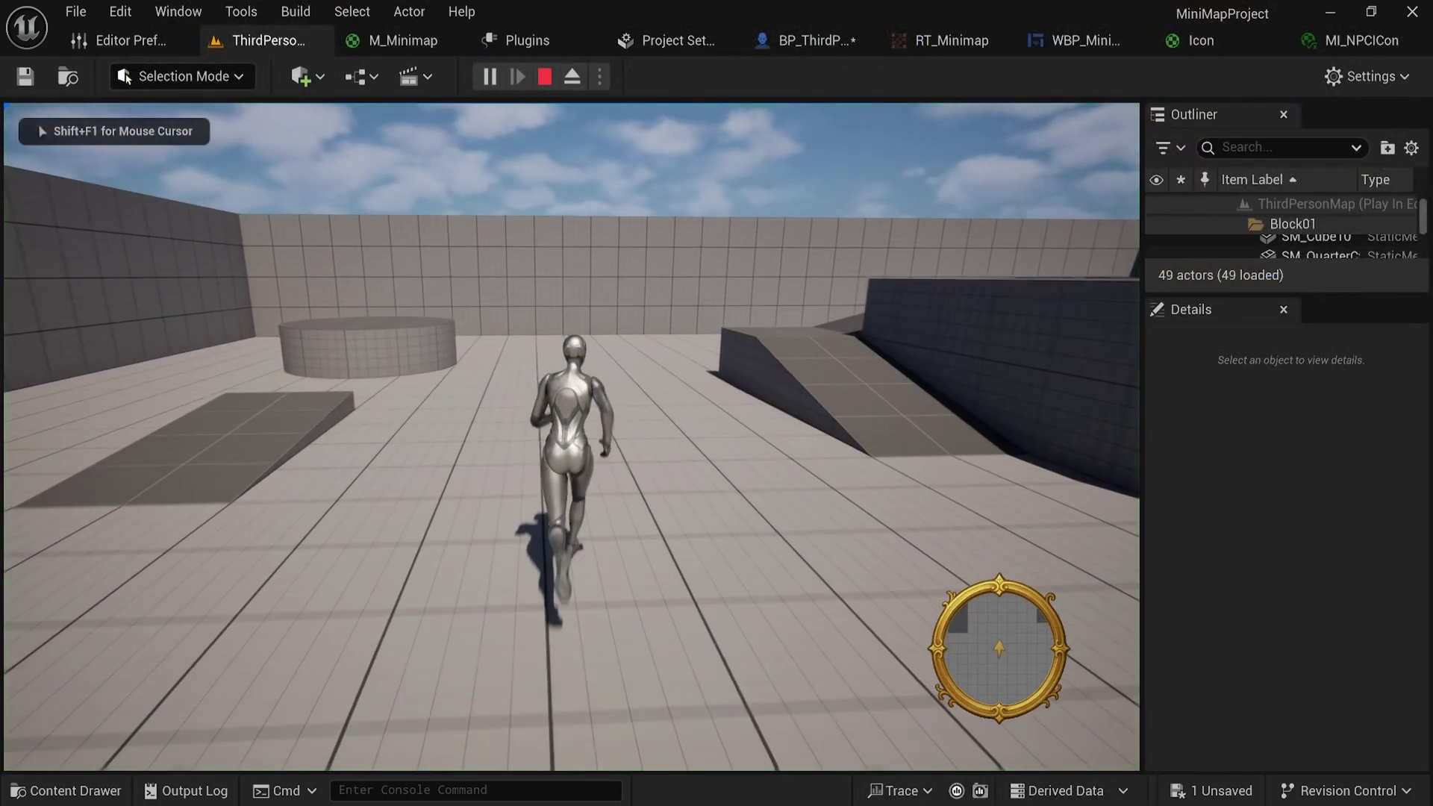
key(d)
key(w)
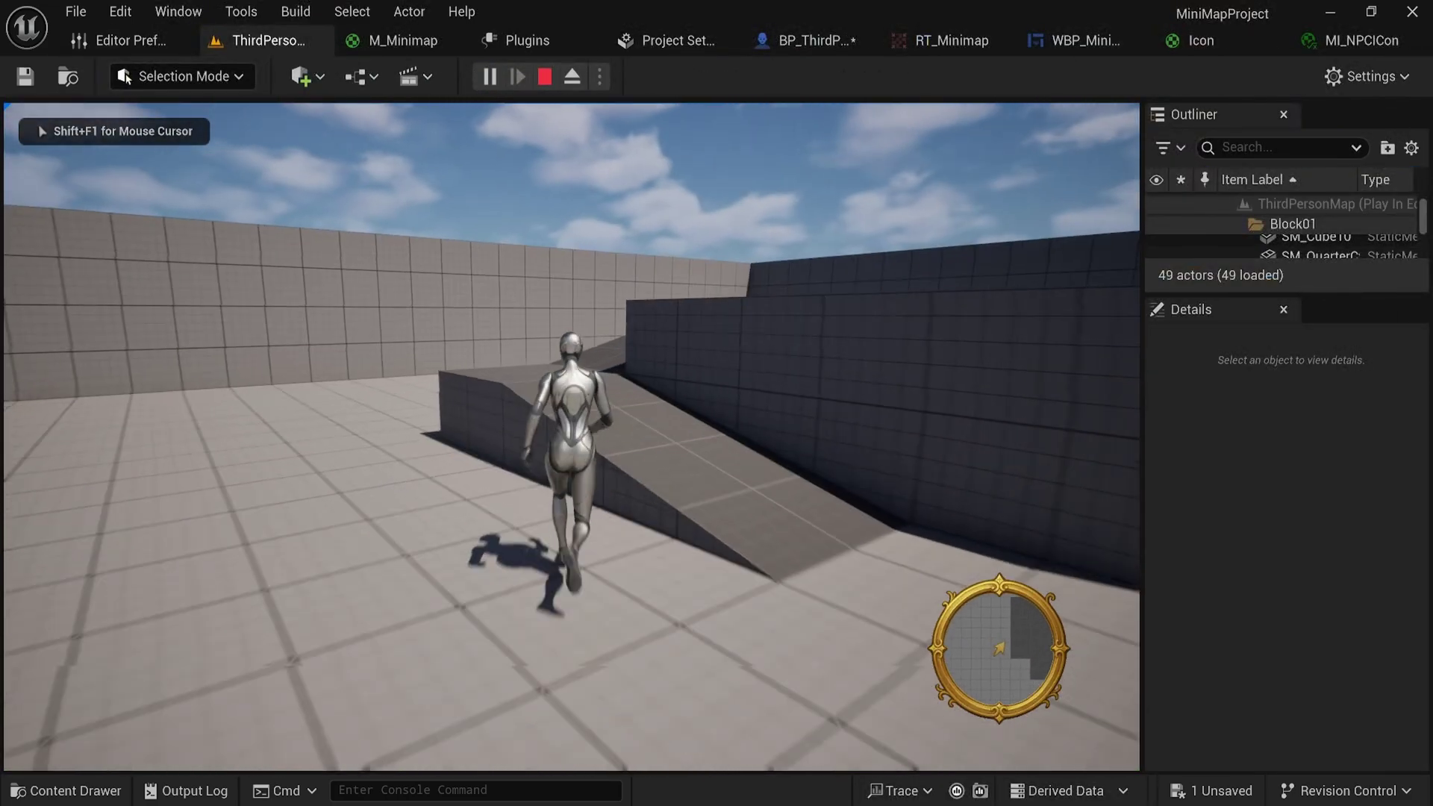
key(Escape)
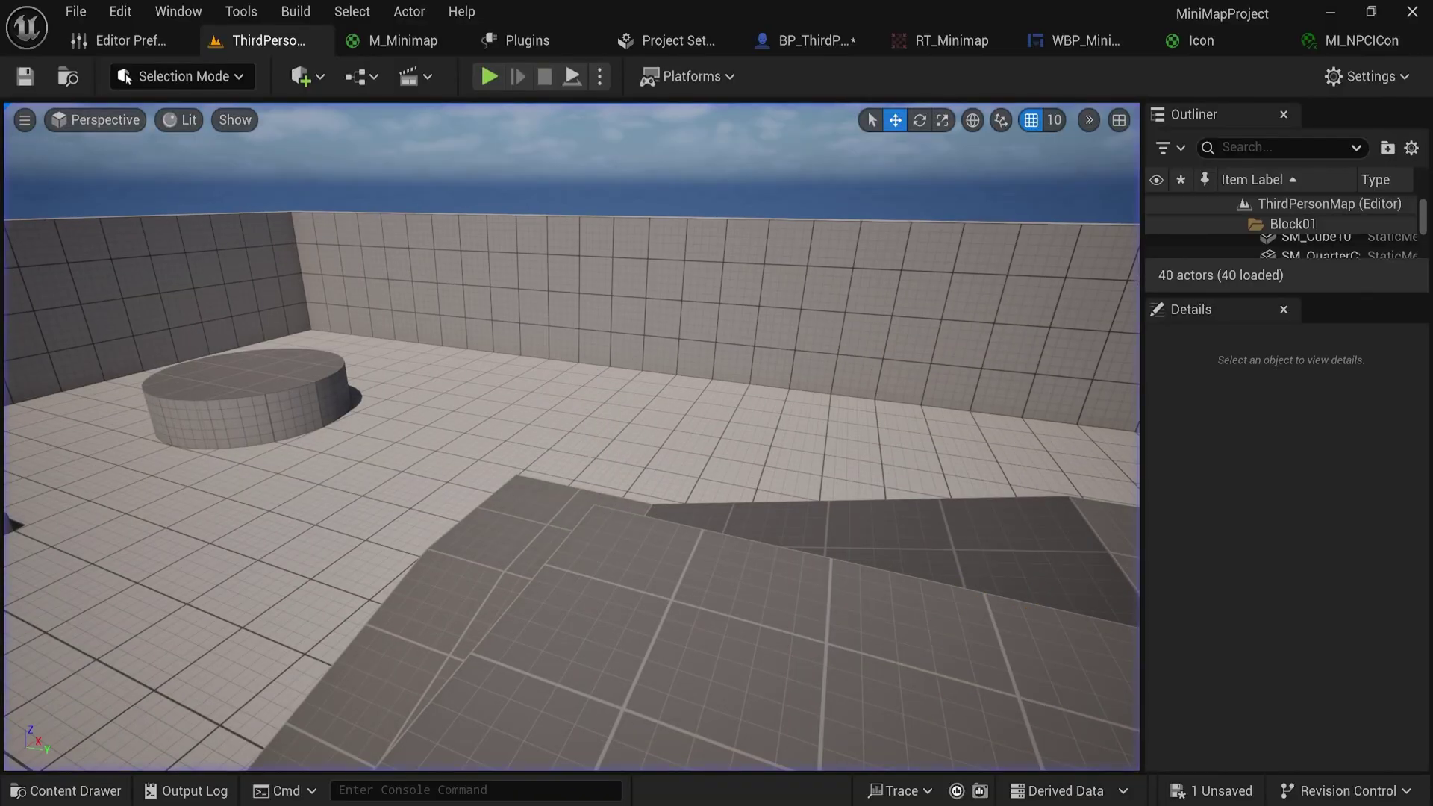
Step: Duplicate the BP_ThirdPersonCharacter blueprint in the ThirdPerson/Blueprints folder
key(ctrl+space)
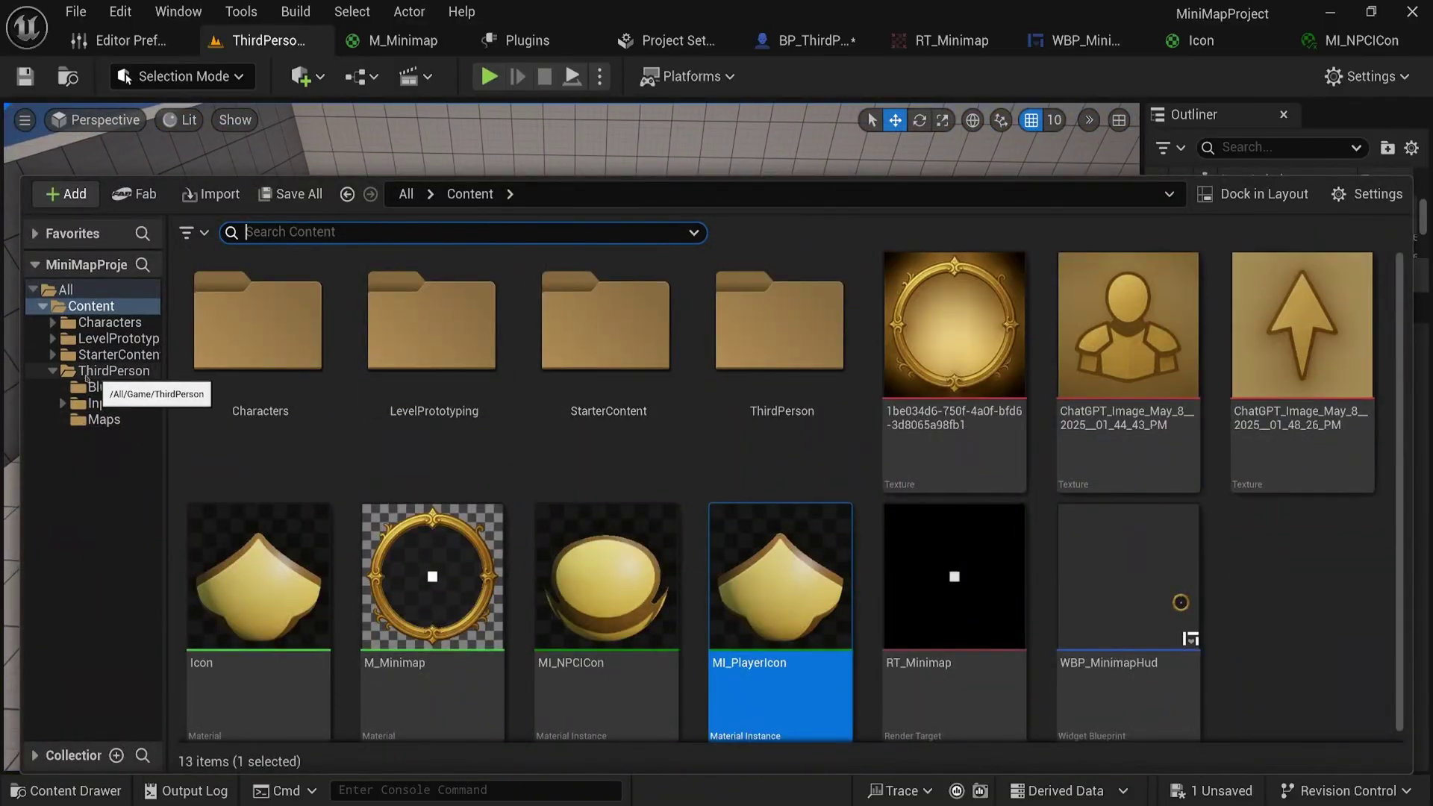
click(86, 377)
double_click(256, 353)
click(250, 344)
key(ctrl+c)
key(ctrl+v)
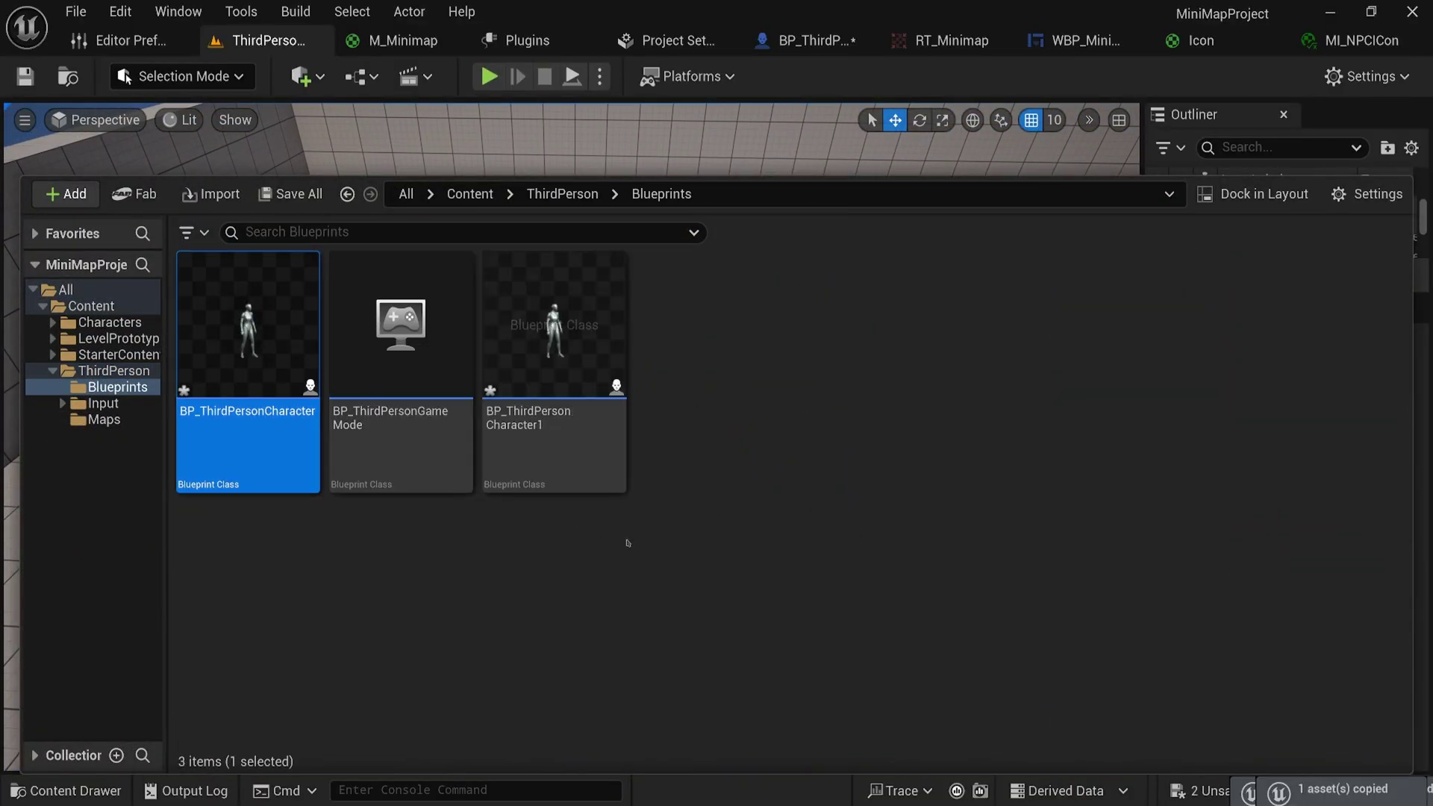
Step: Rename the duplicated character blueprint as BP_NPC and open it for editing
click(591, 365)
key(F2)
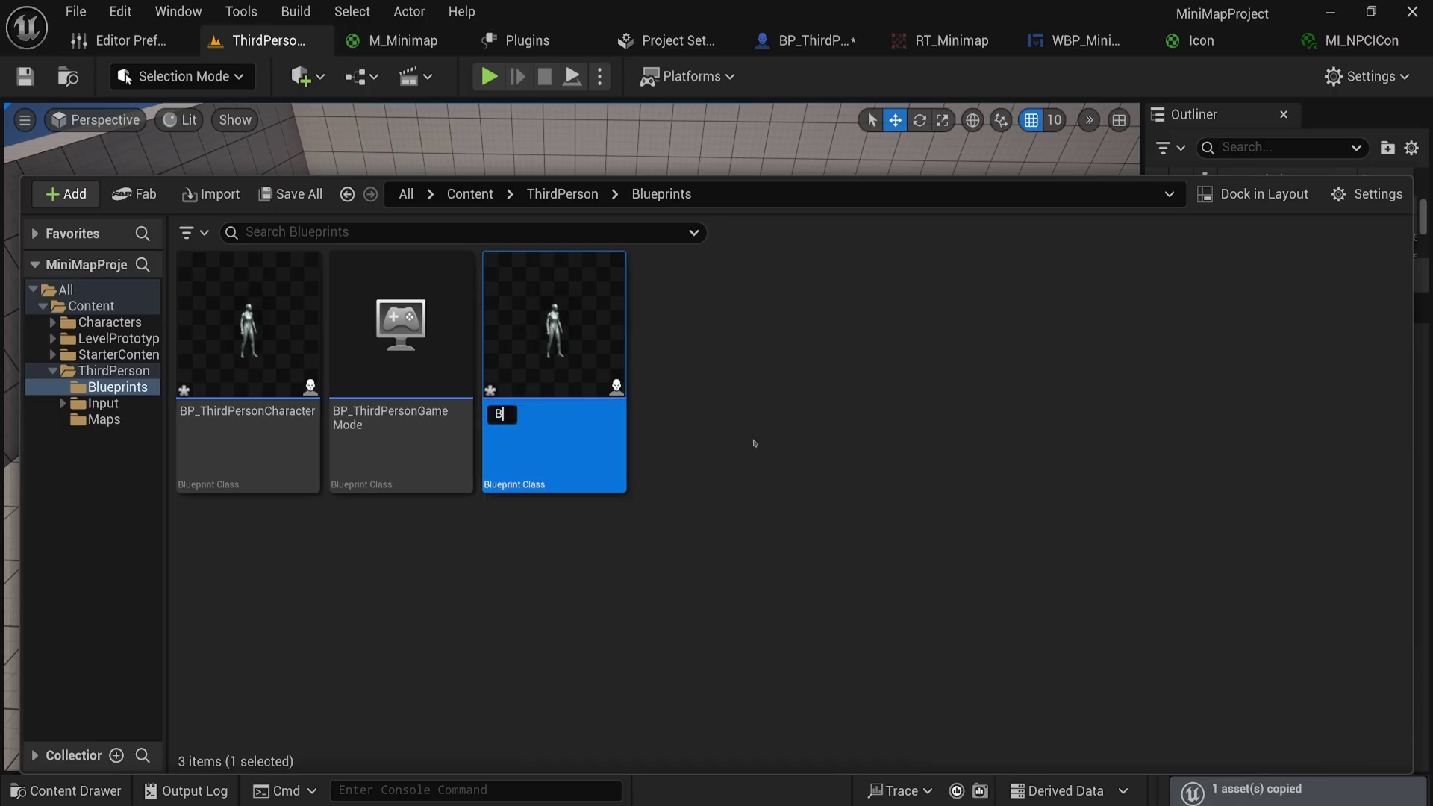
text(BP_NPC)
key(Return)
key(Return)
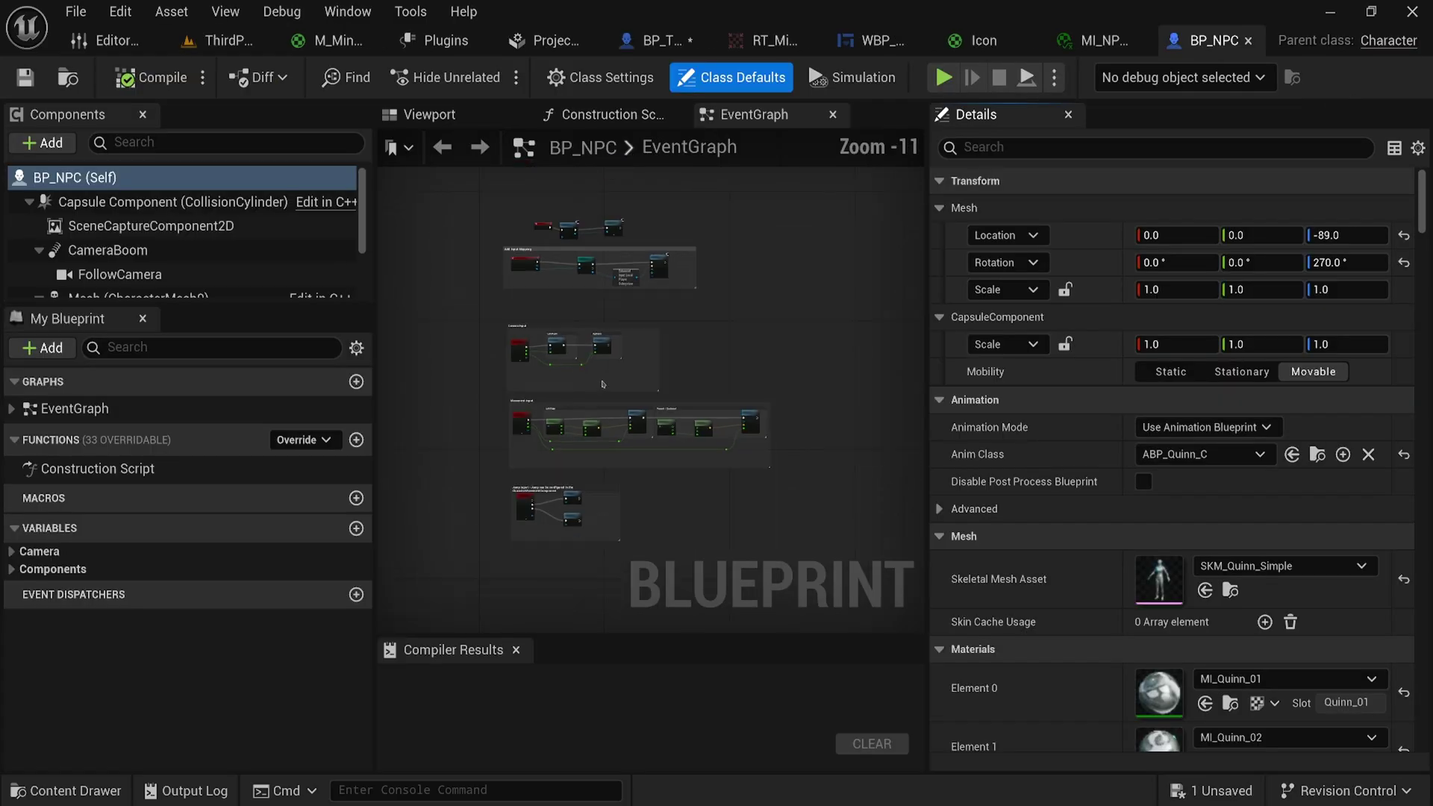
Step: Delete all nodes from the EventGraph of BP_NPC
click(837, 569)
key(ctrl+a)
key(Delete)
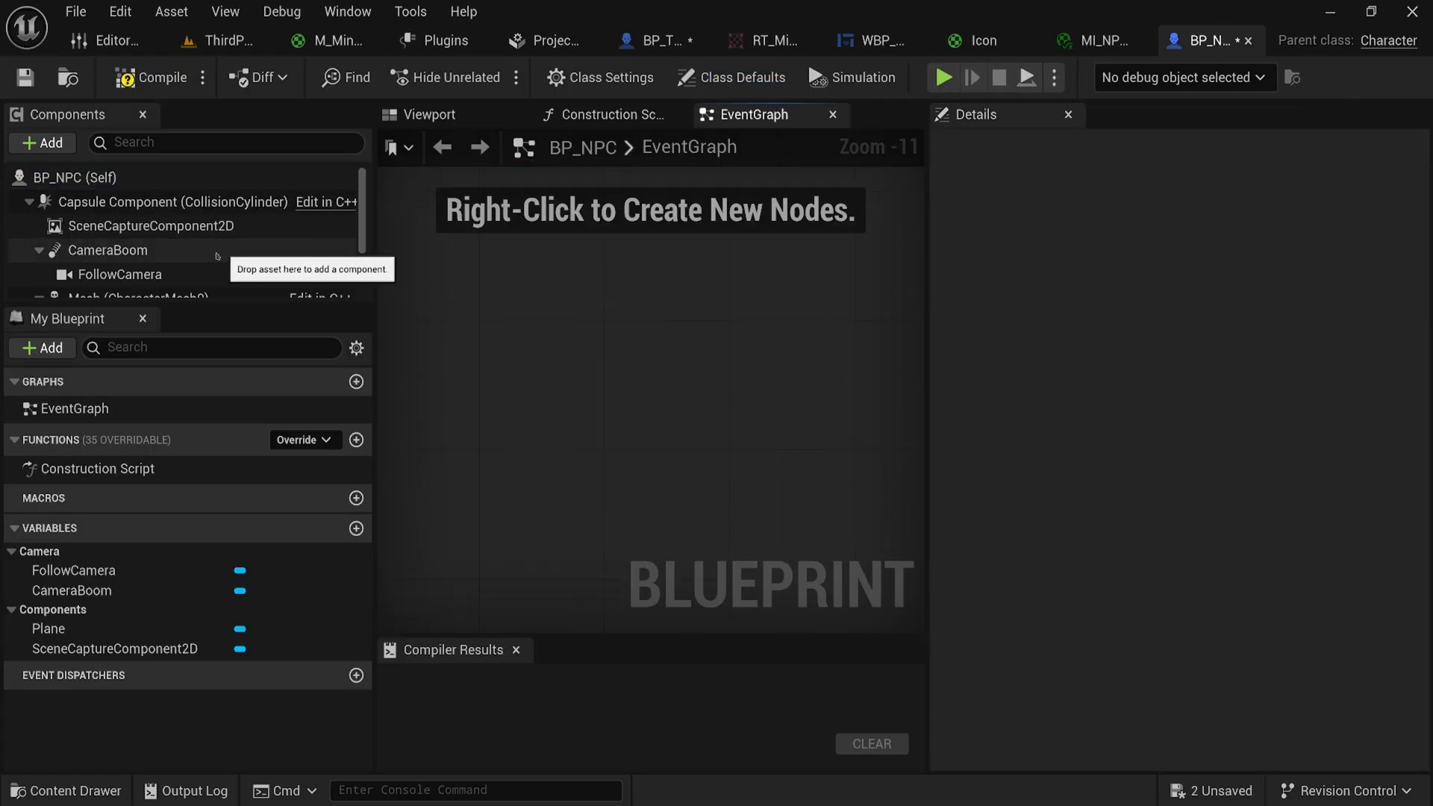
Step: Delete the SceneCaptureComponent2D, CameraBoom and FollowCamera components from BP_NPC
click(182, 227)
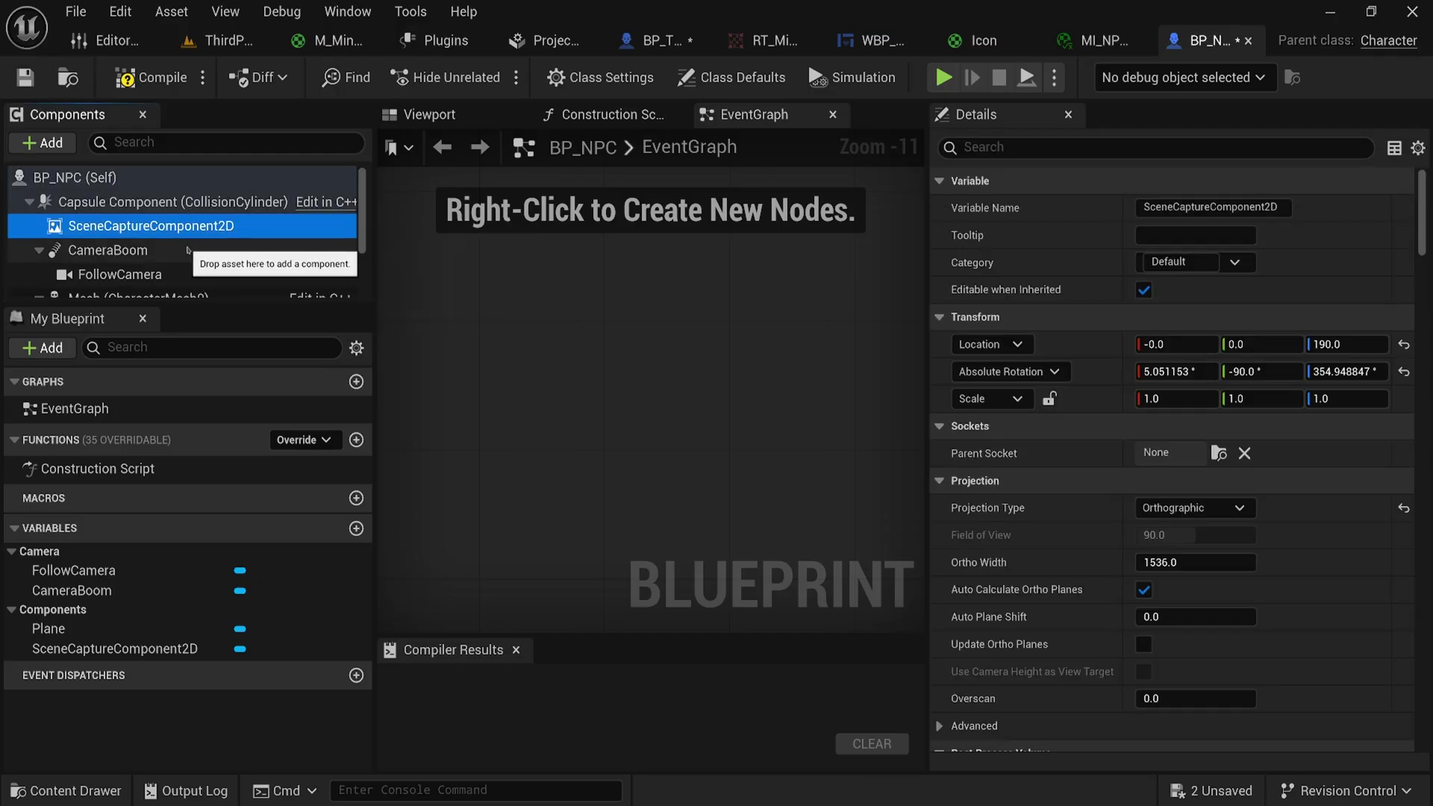
ctrl+click(186, 251)
ctrl+click(203, 274)
scroll(203, 274, down, 2)
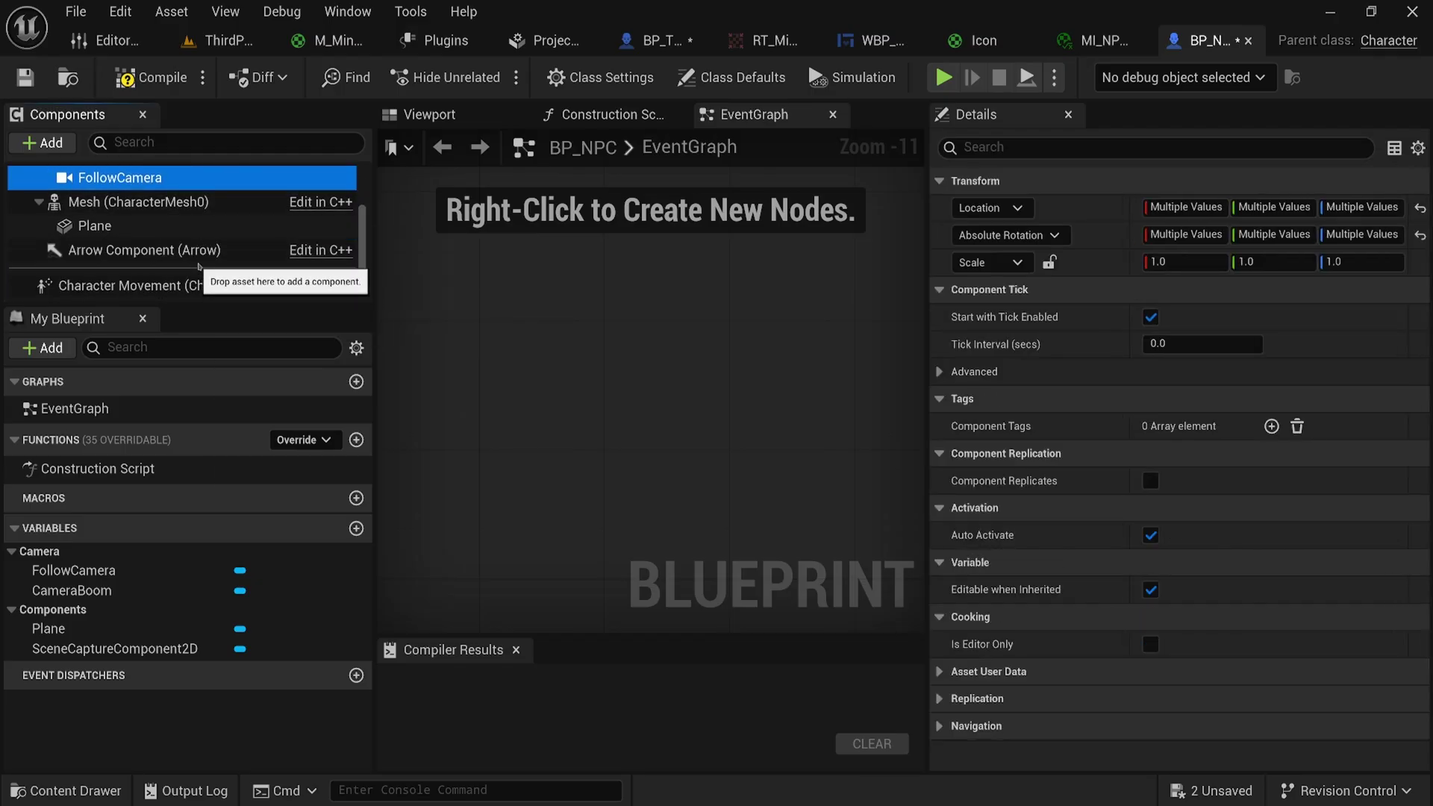
scroll(203, 274, up, 2)
key(Delete)
Step: Assign the MI_NPCICon material to Element 0 of the Plane component in BP_NPC
click(429, 115)
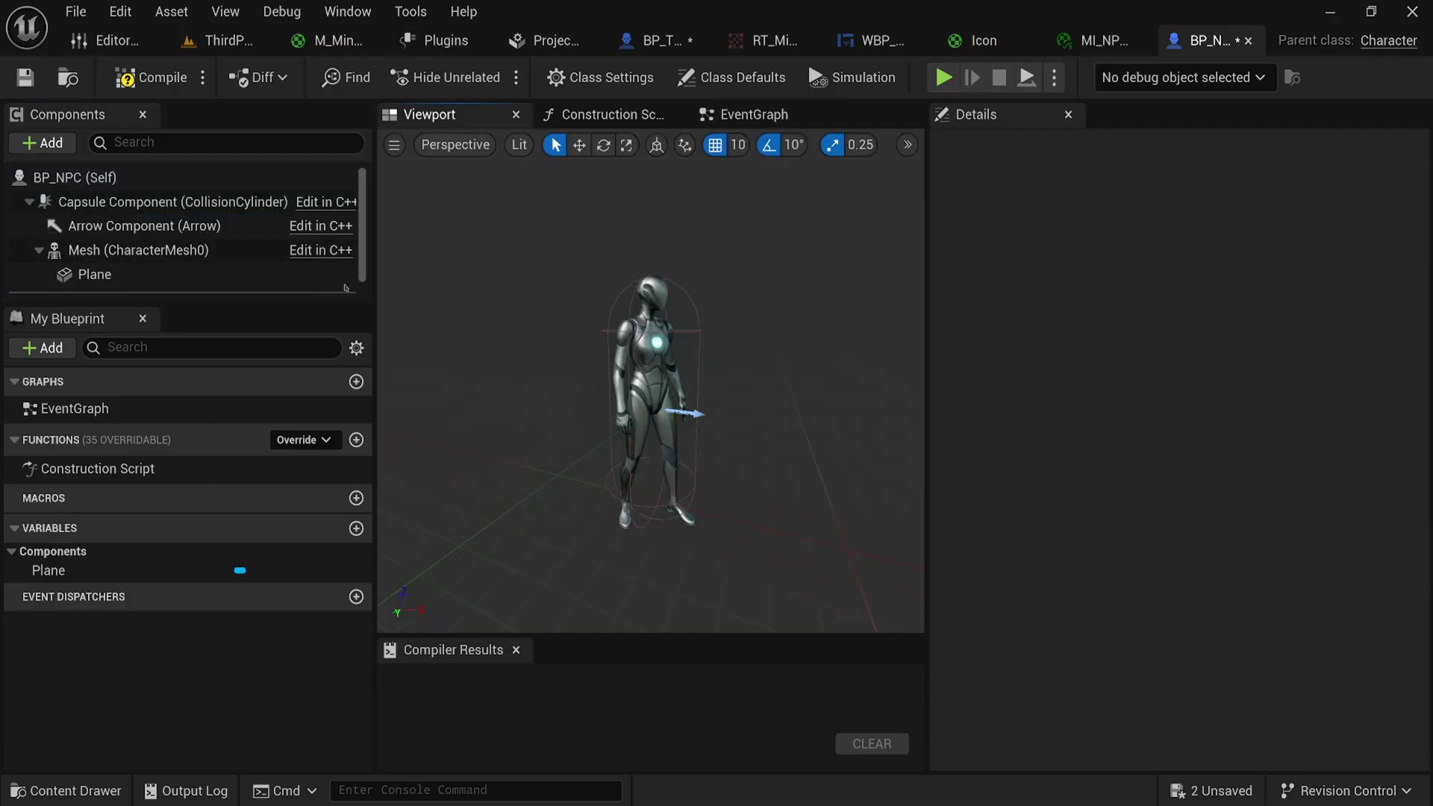
click(179, 275)
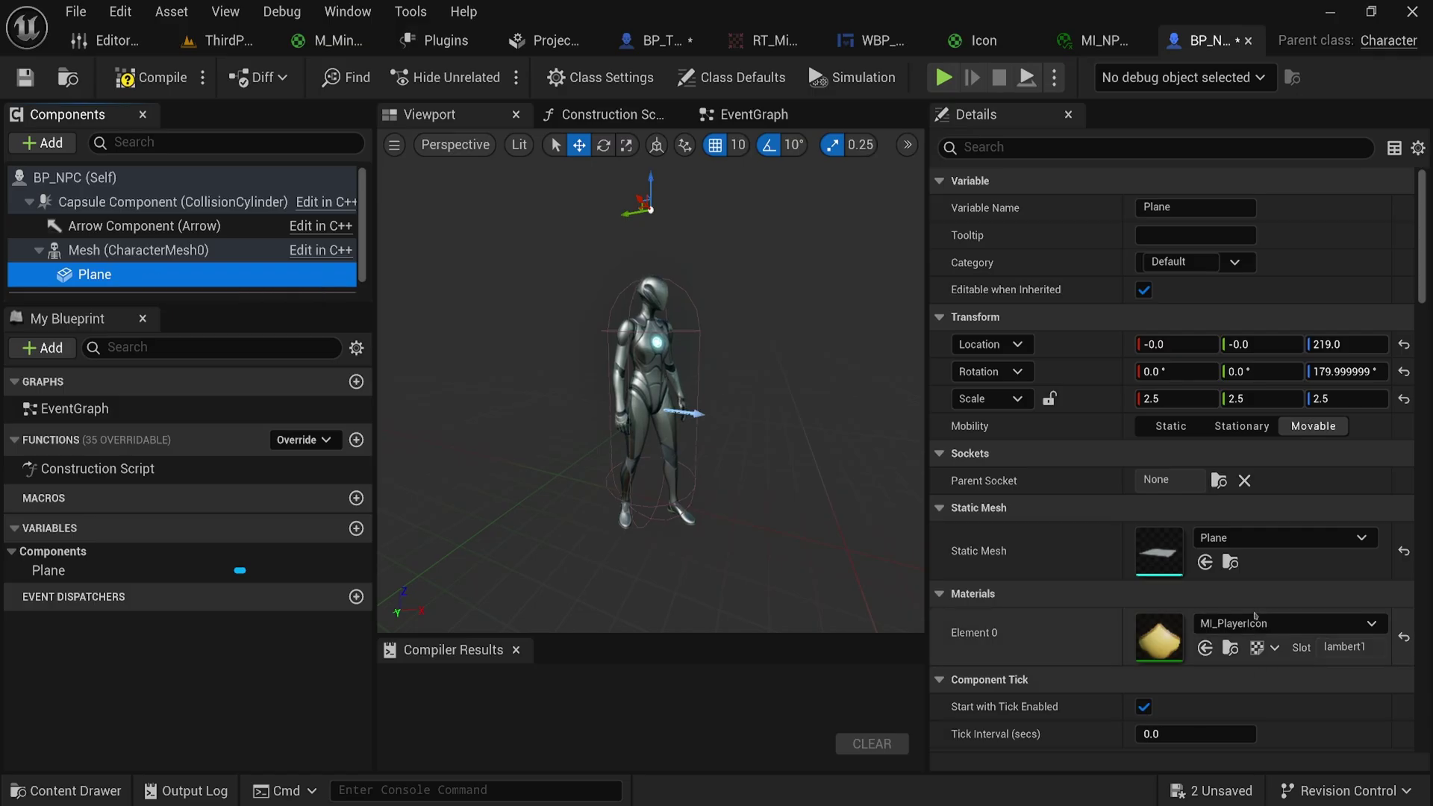
click(1284, 623)
click(1245, 392)
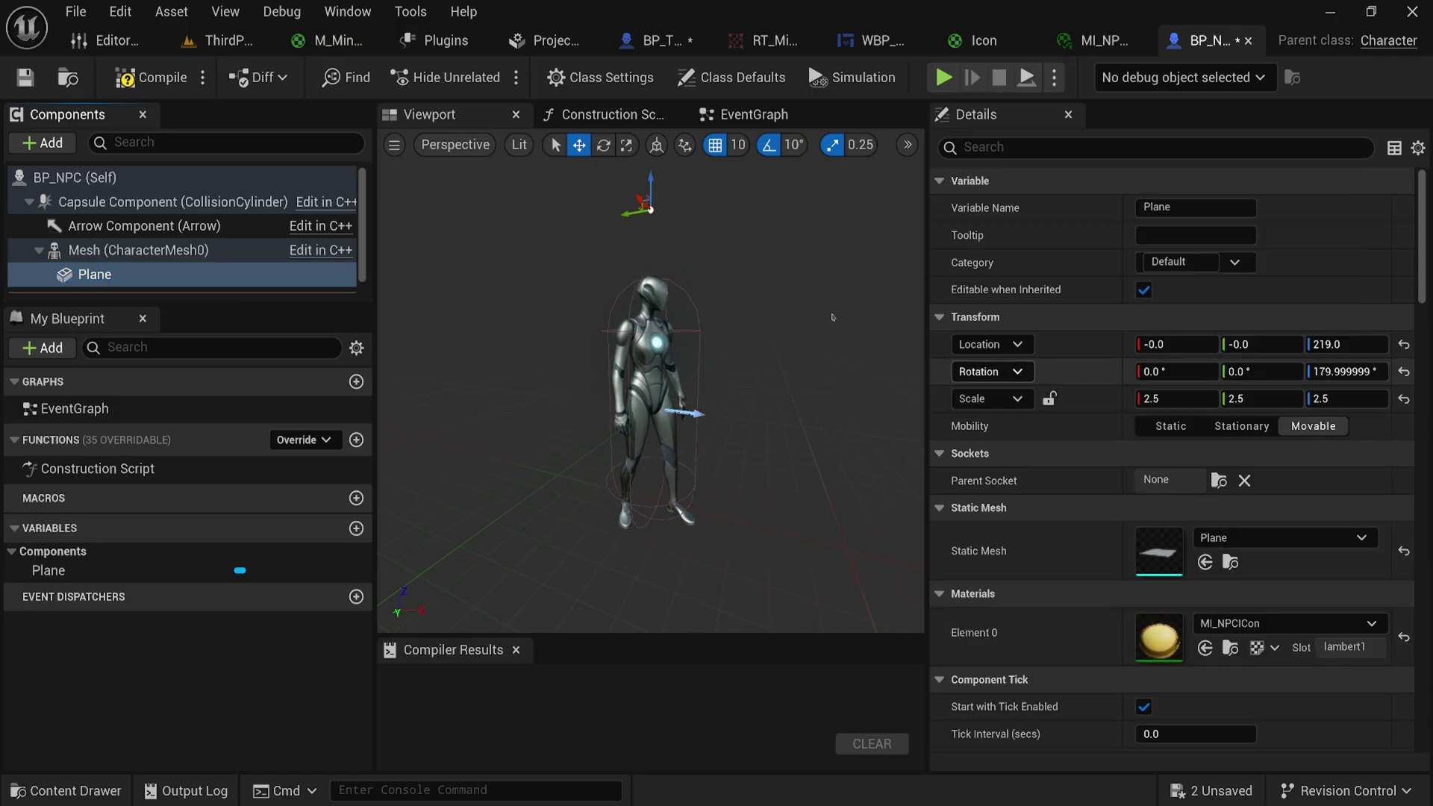
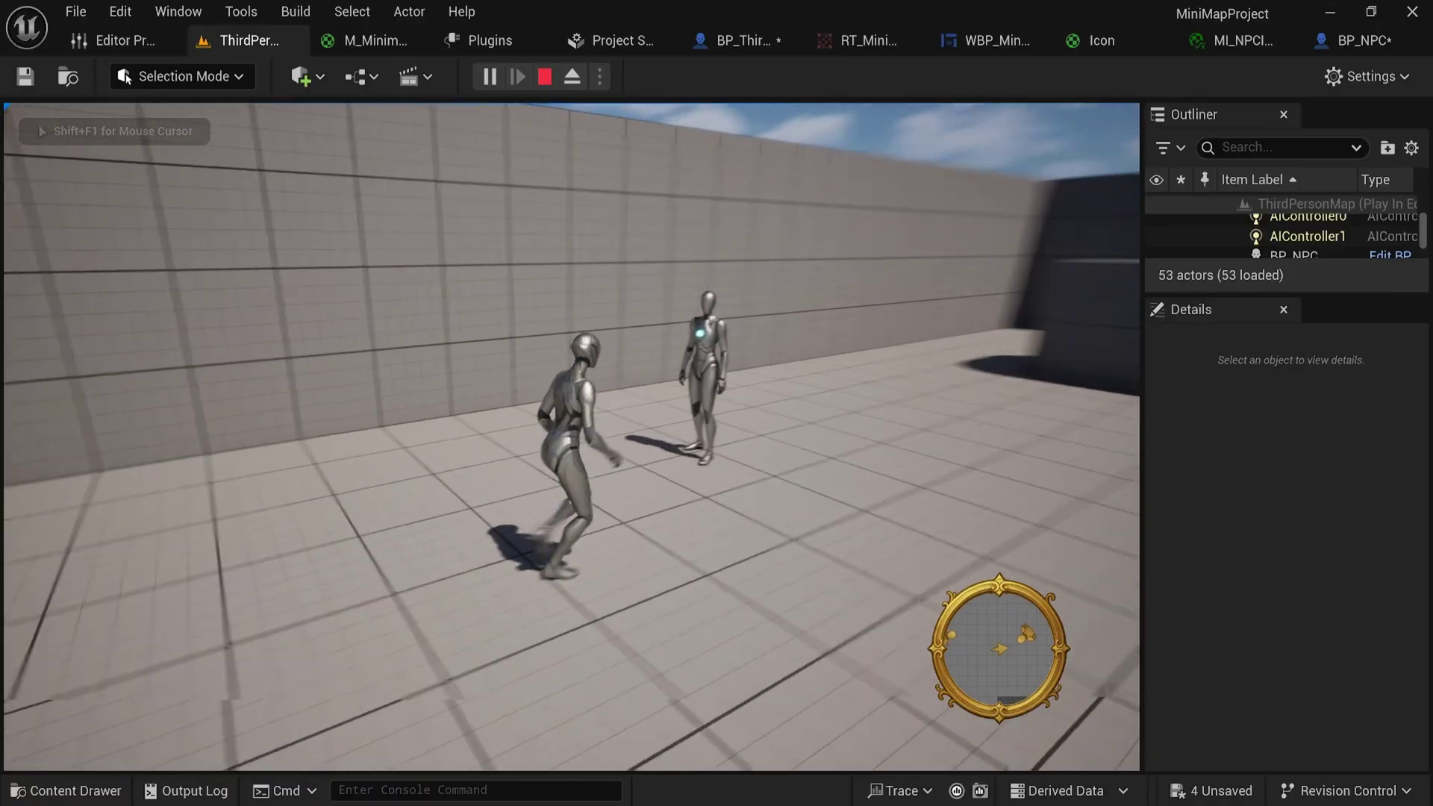
Step: Stop the play session and show the unfiltered properties of the Plane component in the player character blueprint
key(Escape)
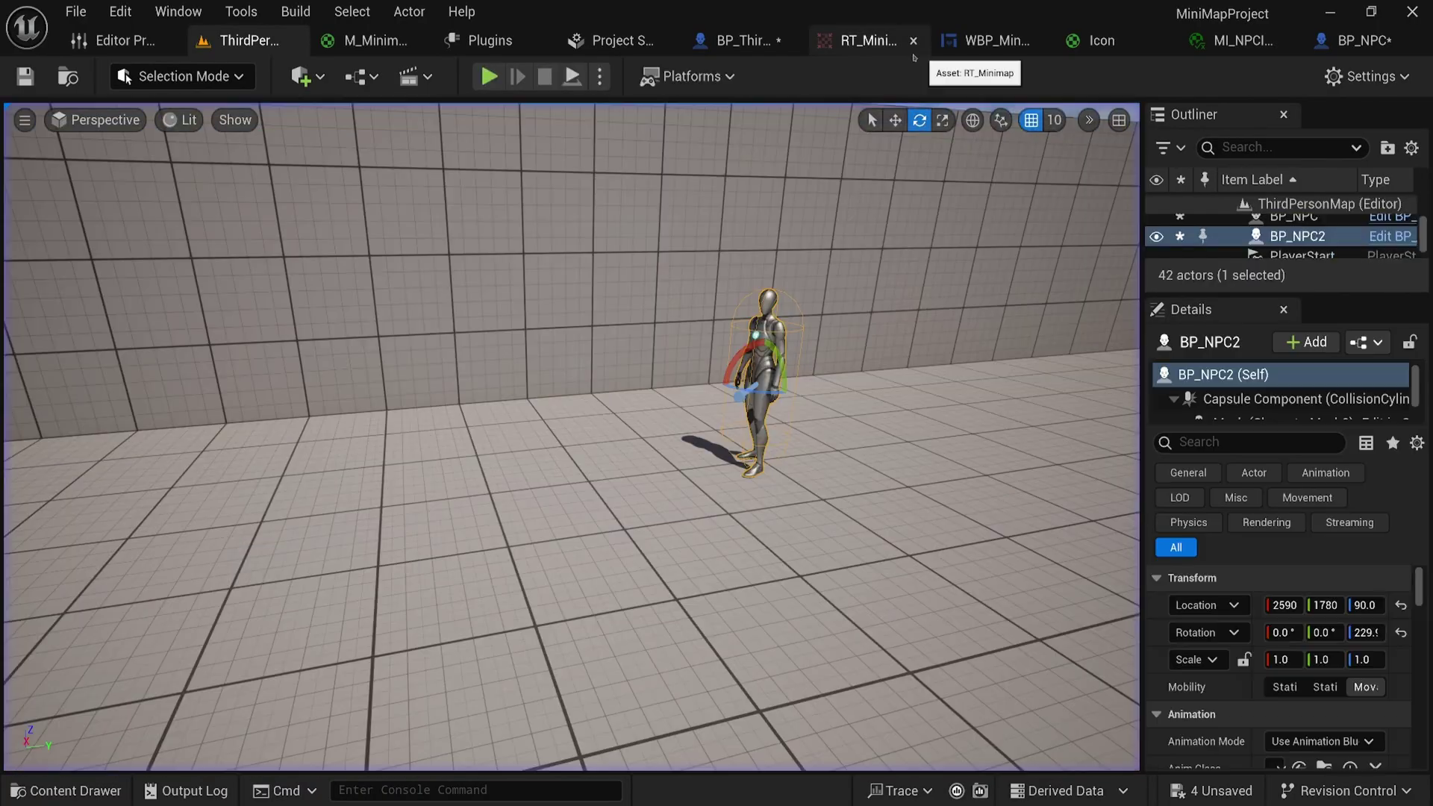
click(739, 41)
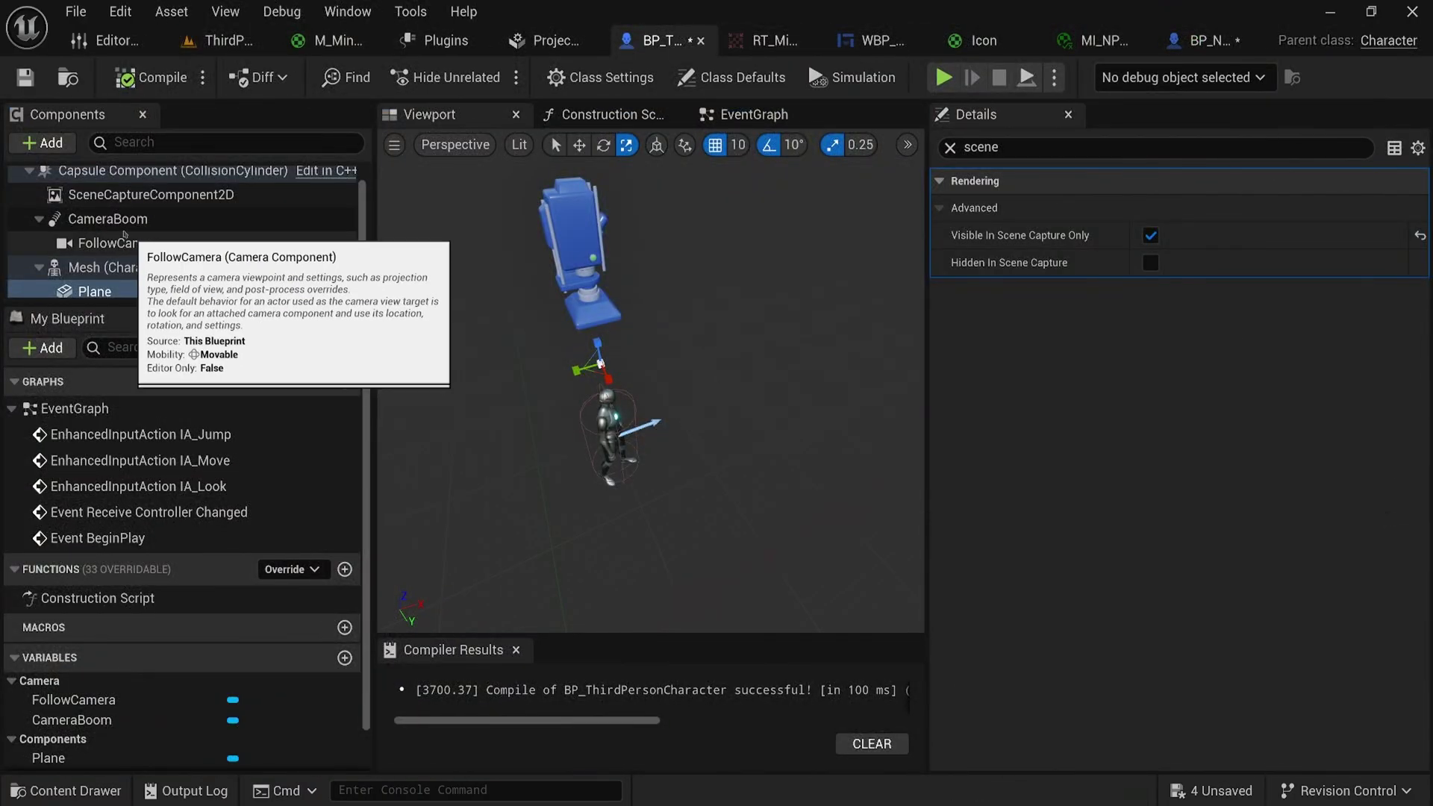
click(110, 293)
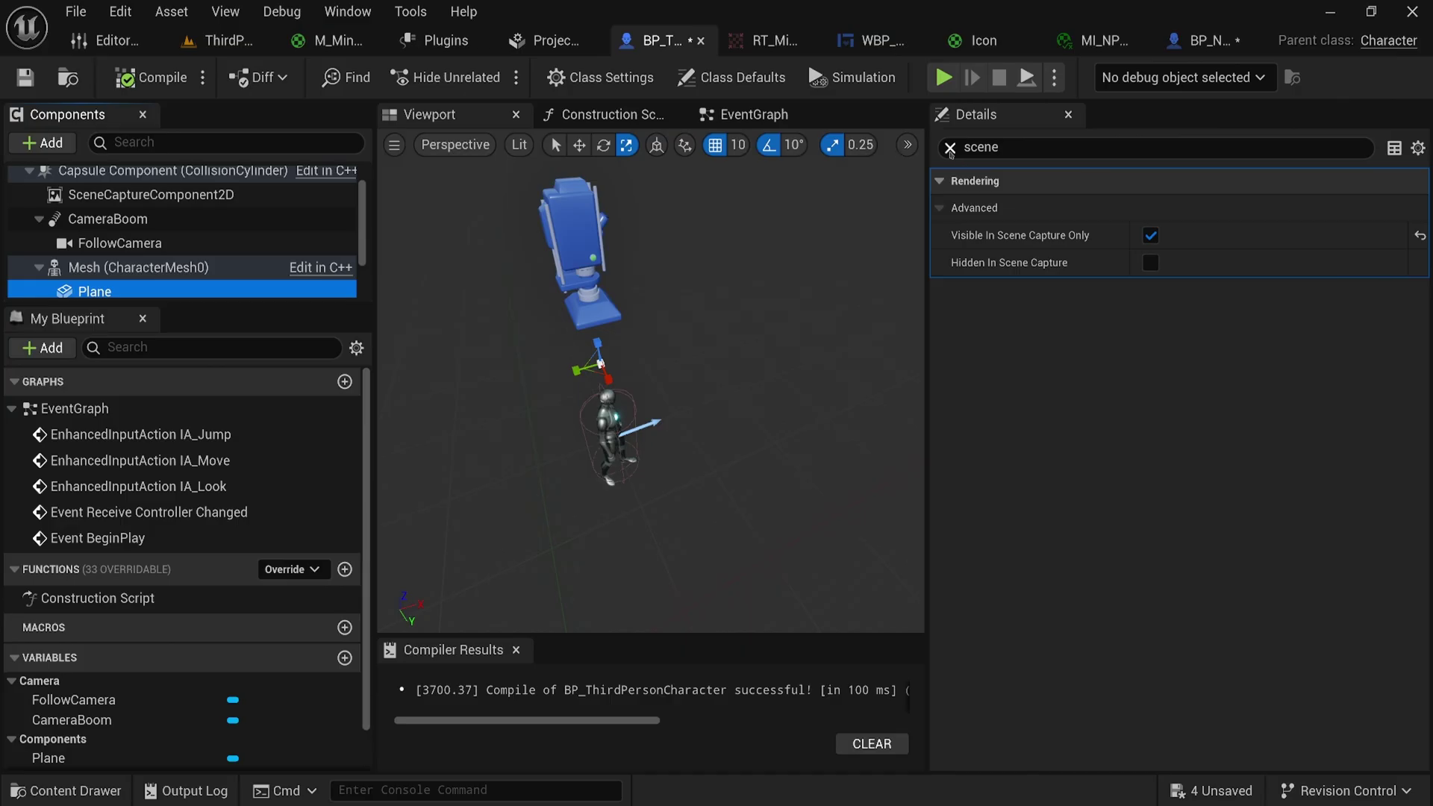
click(950, 147)
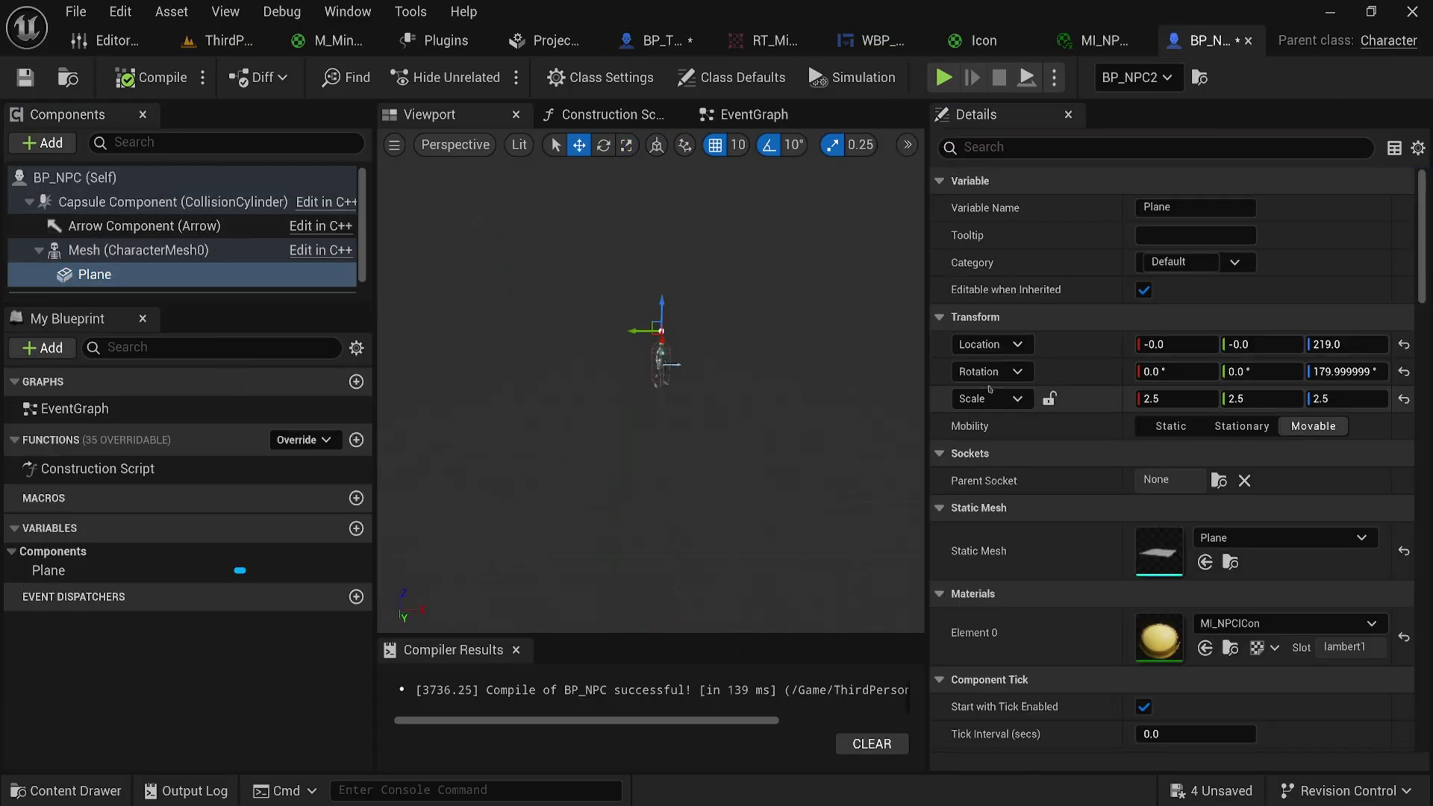
Step: Set the rotation type of the Plane component in BP_NPC to World and compile the blueprint
click(1032, 373)
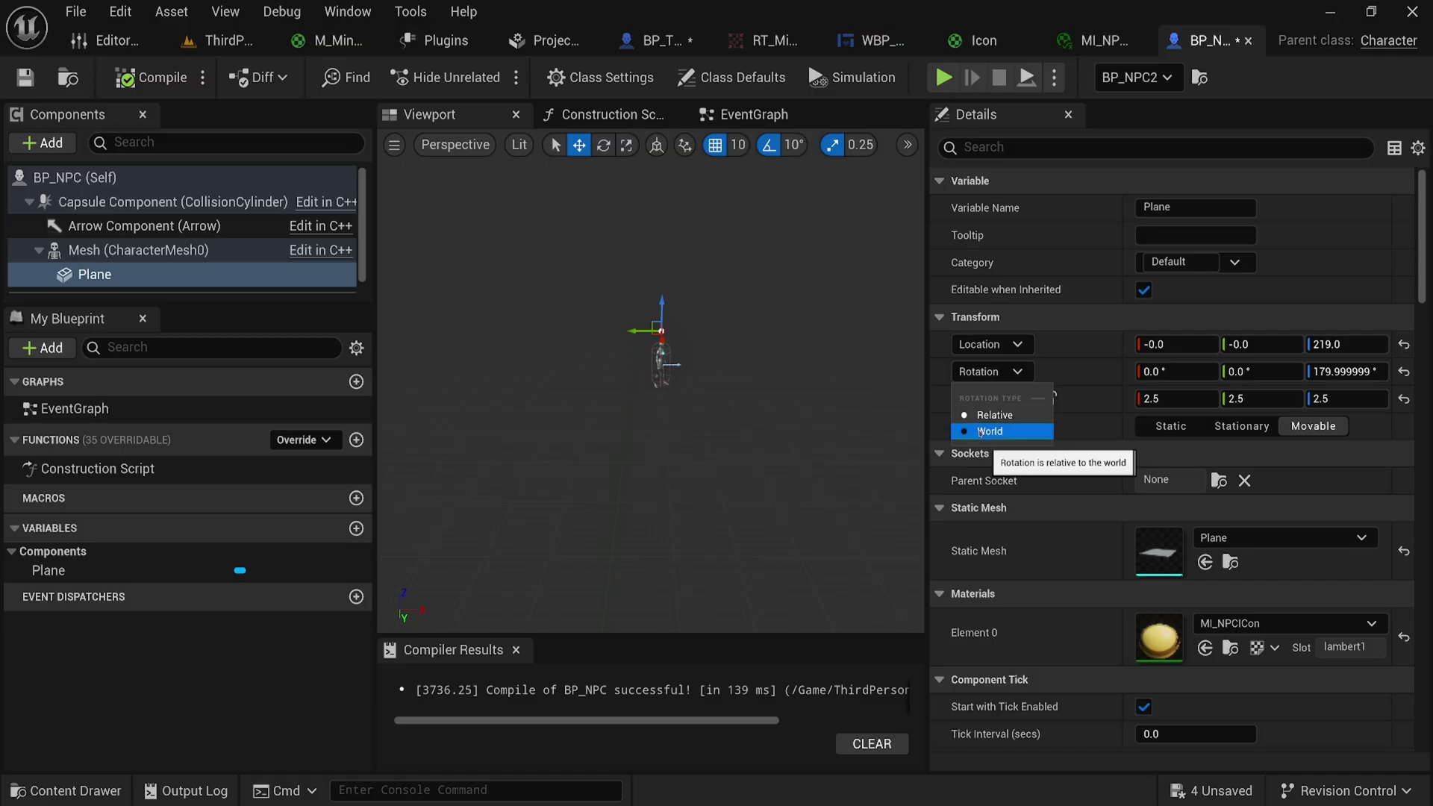
click(986, 424)
click(129, 88)
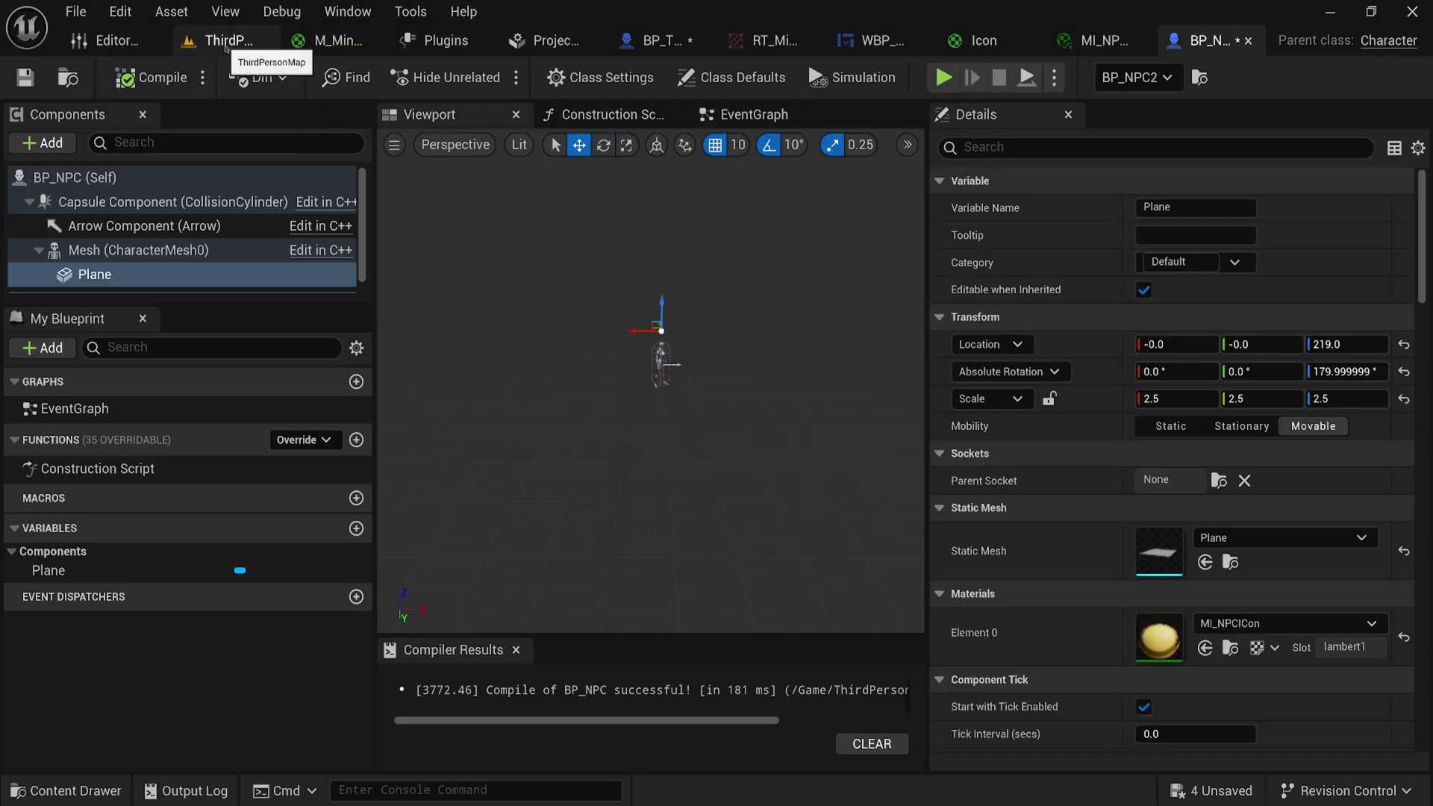
Step: Play-test ThirdPersonMap by running toward the NPCs to check their minimap icons, and stop the session
click(224, 40)
click(486, 79)
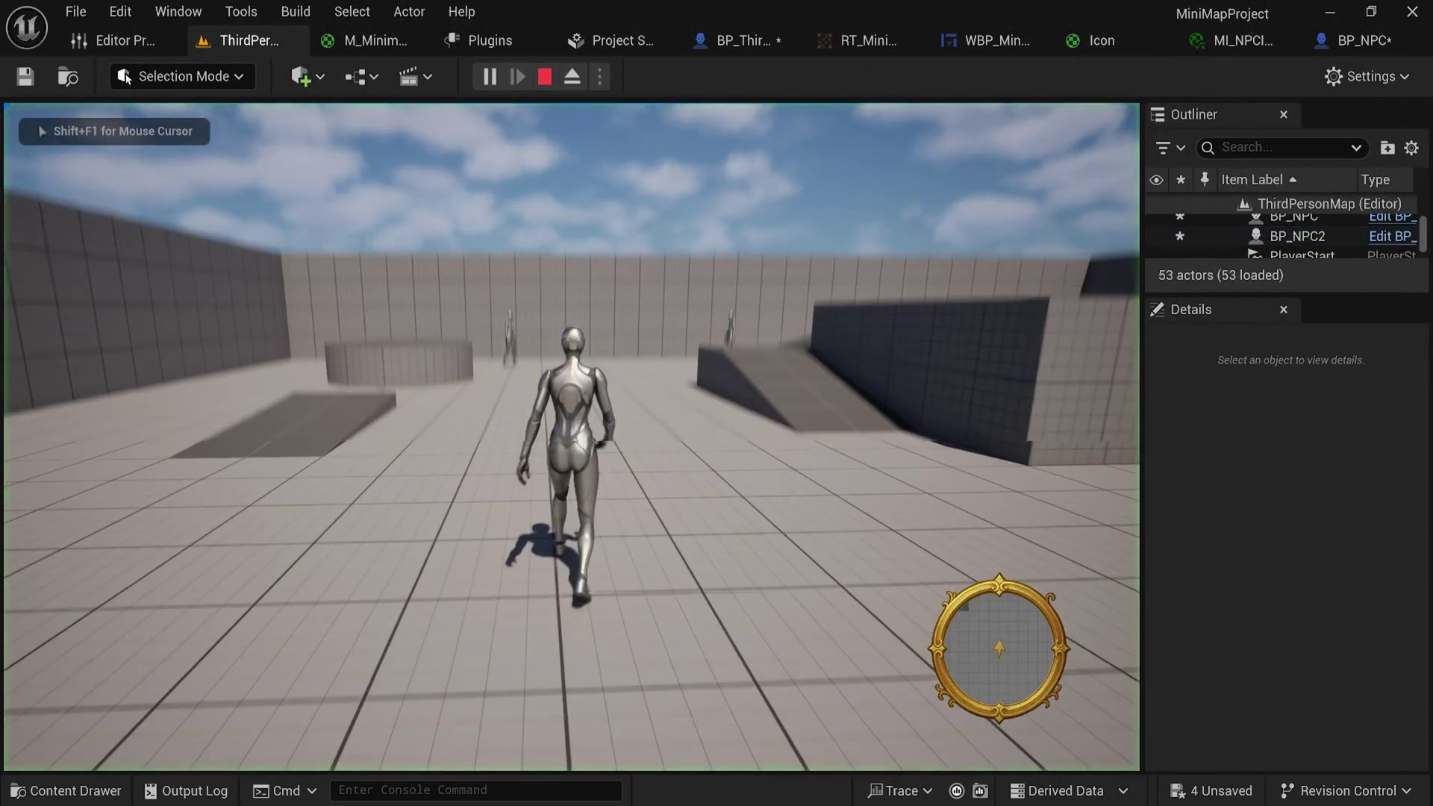
key(w)
key(w)
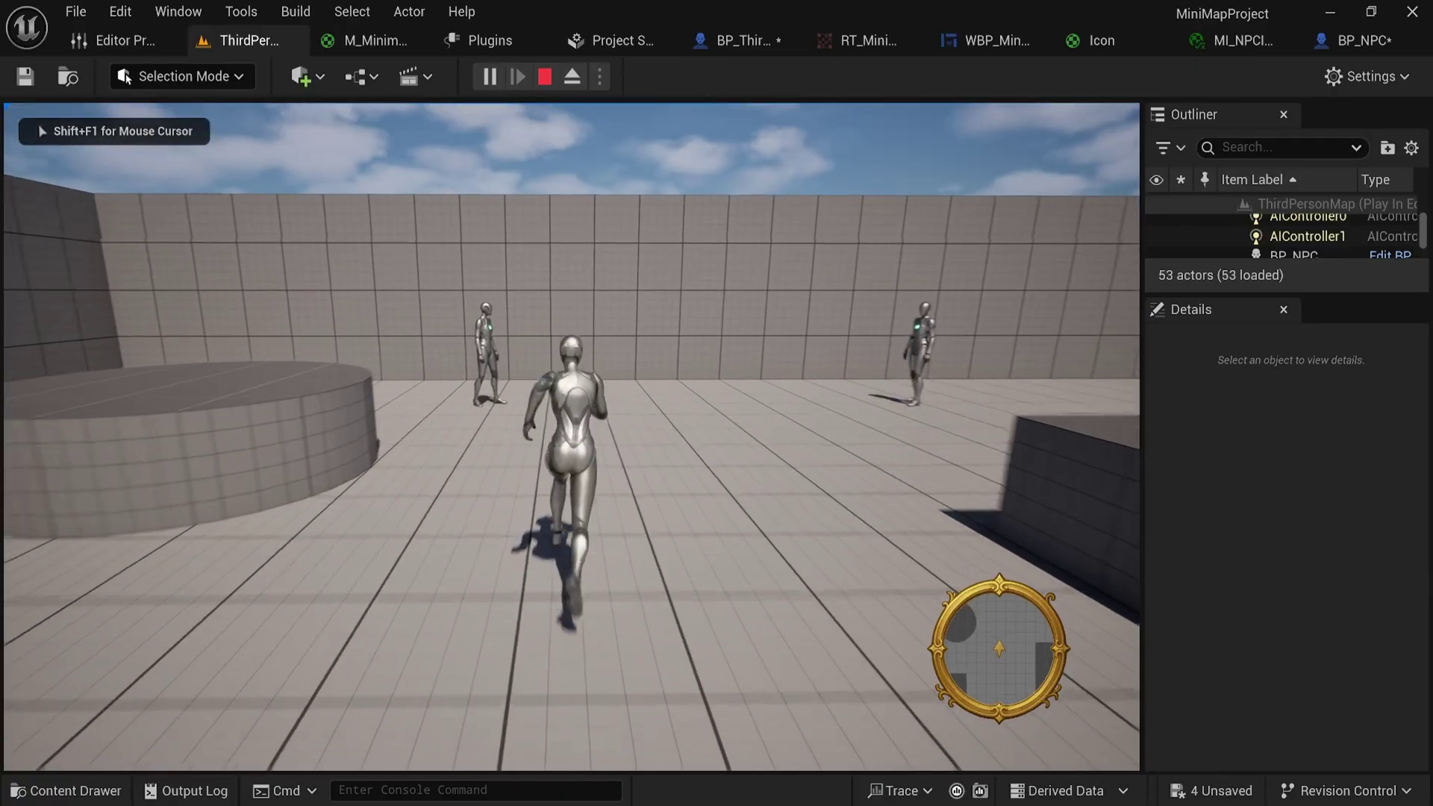
key(Escape)
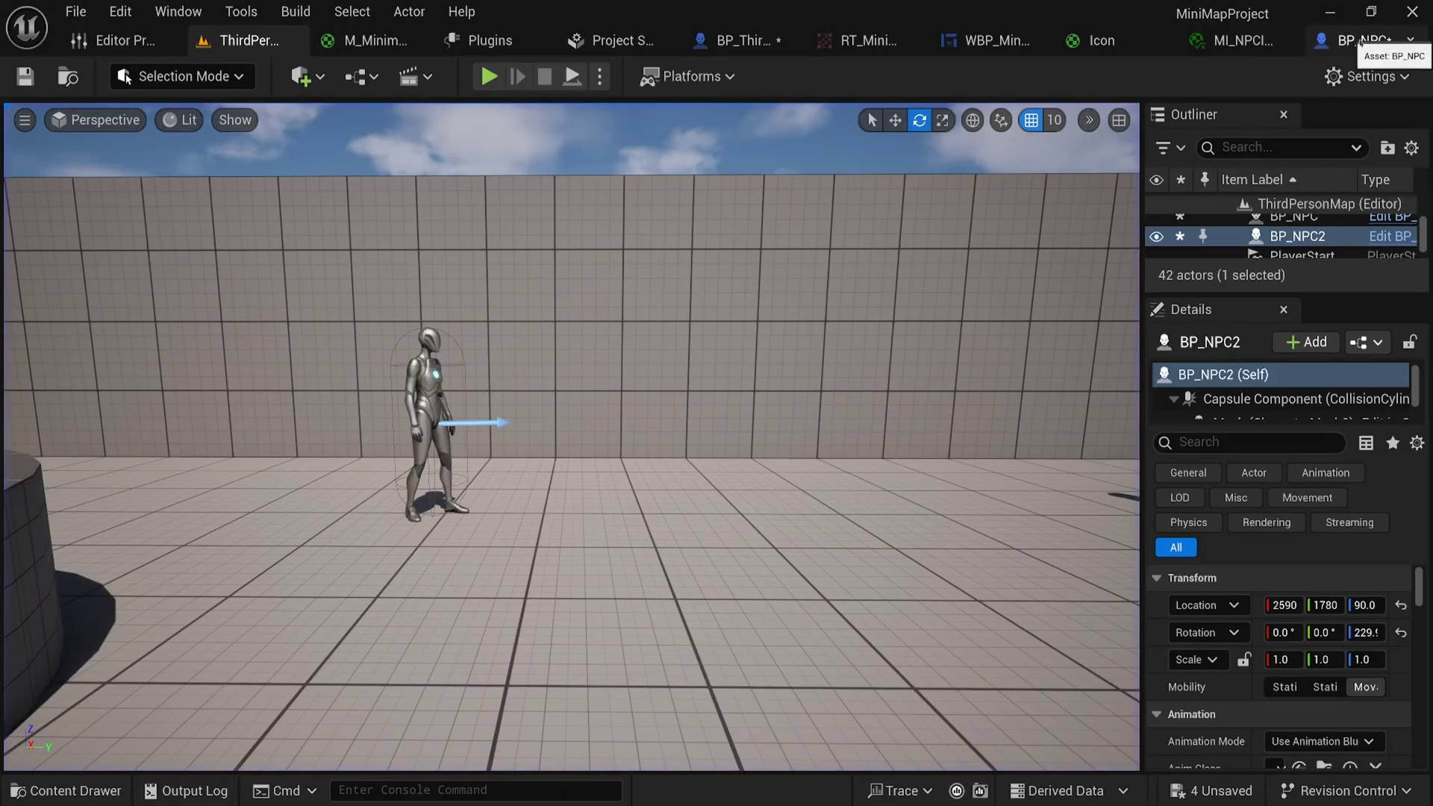
Step: Rotate the Plane component in BP_NPC to an absolute Z rotation of 90°
click(1364, 40)
click(664, 349)
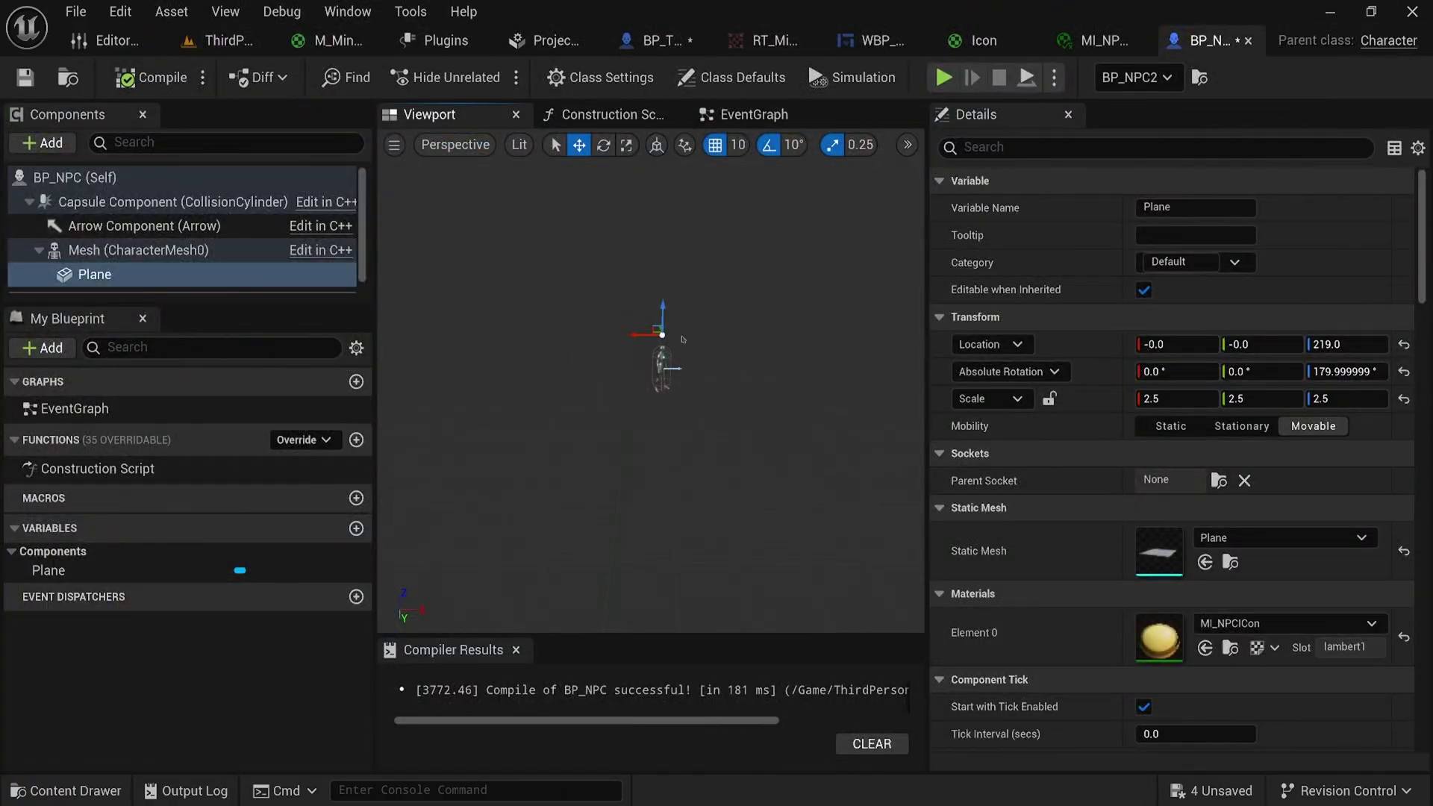
key(e)
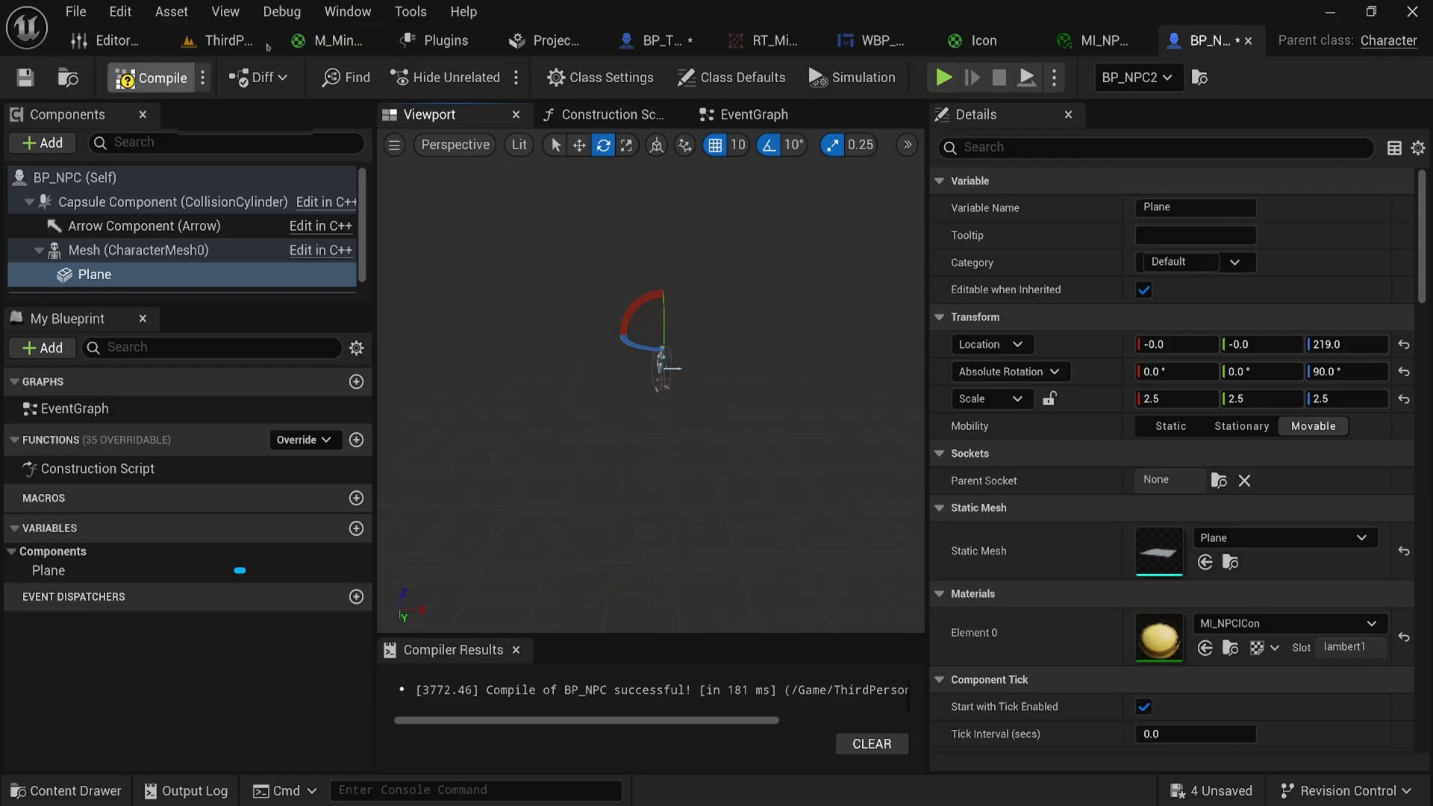
Step: Play-test ThirdPersonMap, running around both NPCs to examine the orientation of their minimap icons, and stop the session
click(237, 42)
click(488, 76)
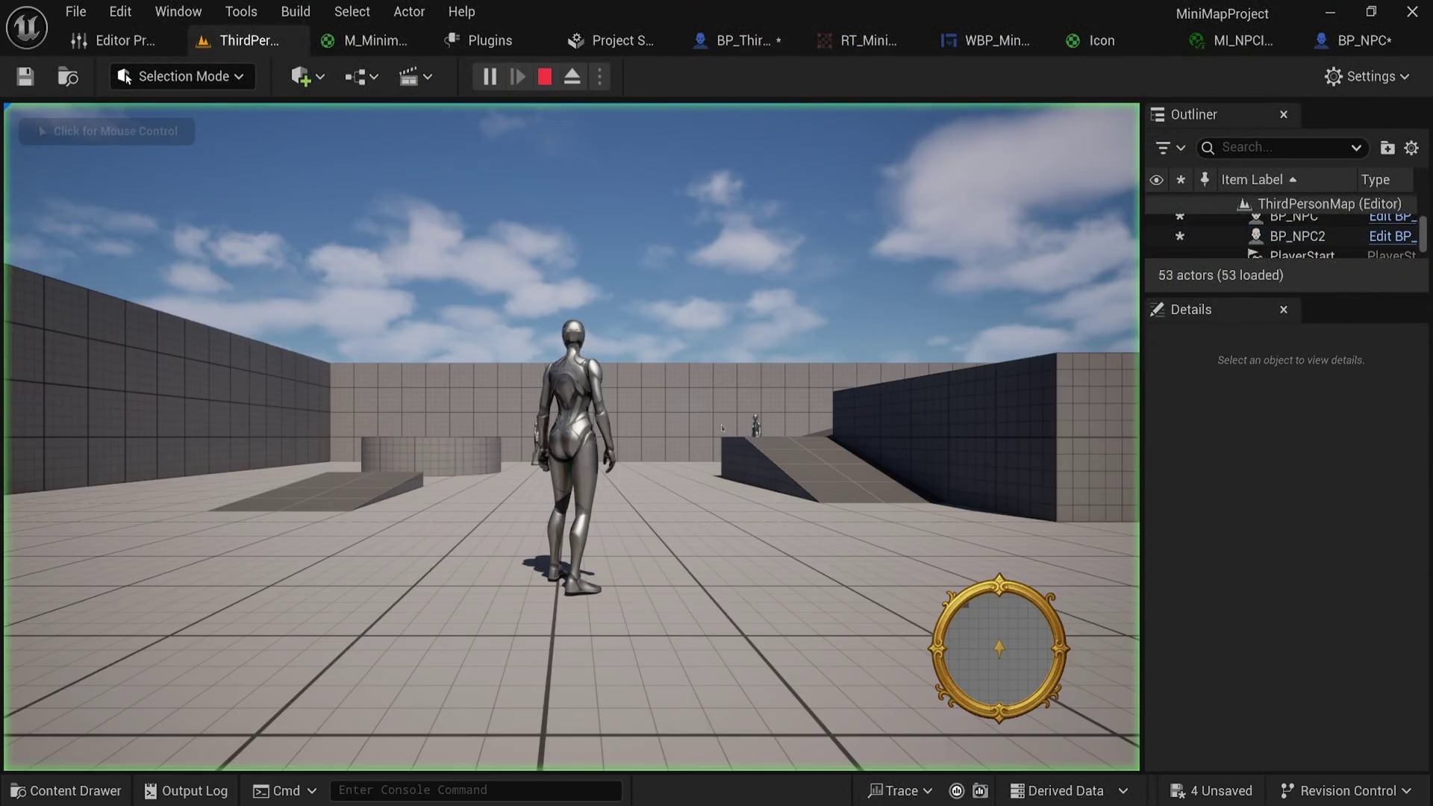
key(w)
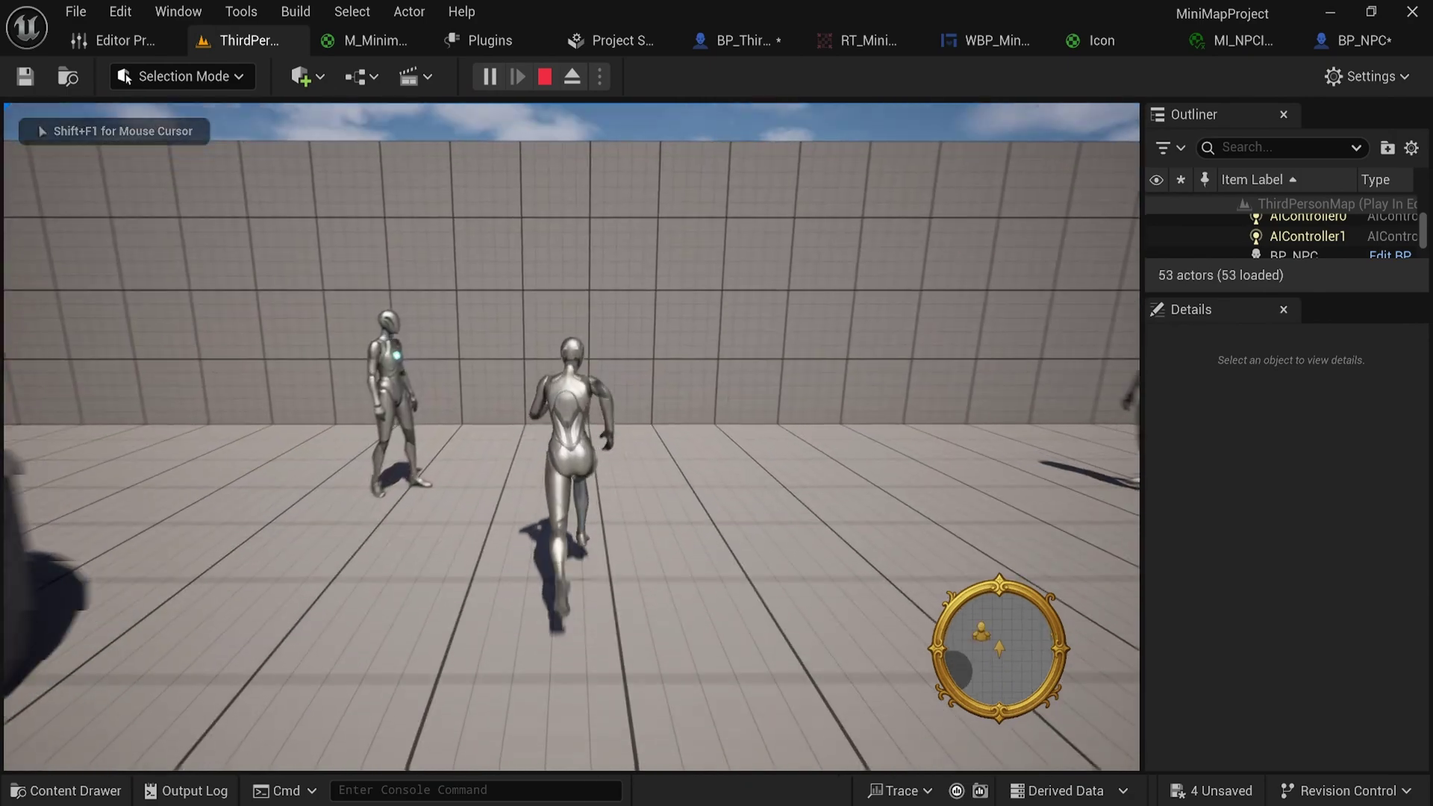
key(d)
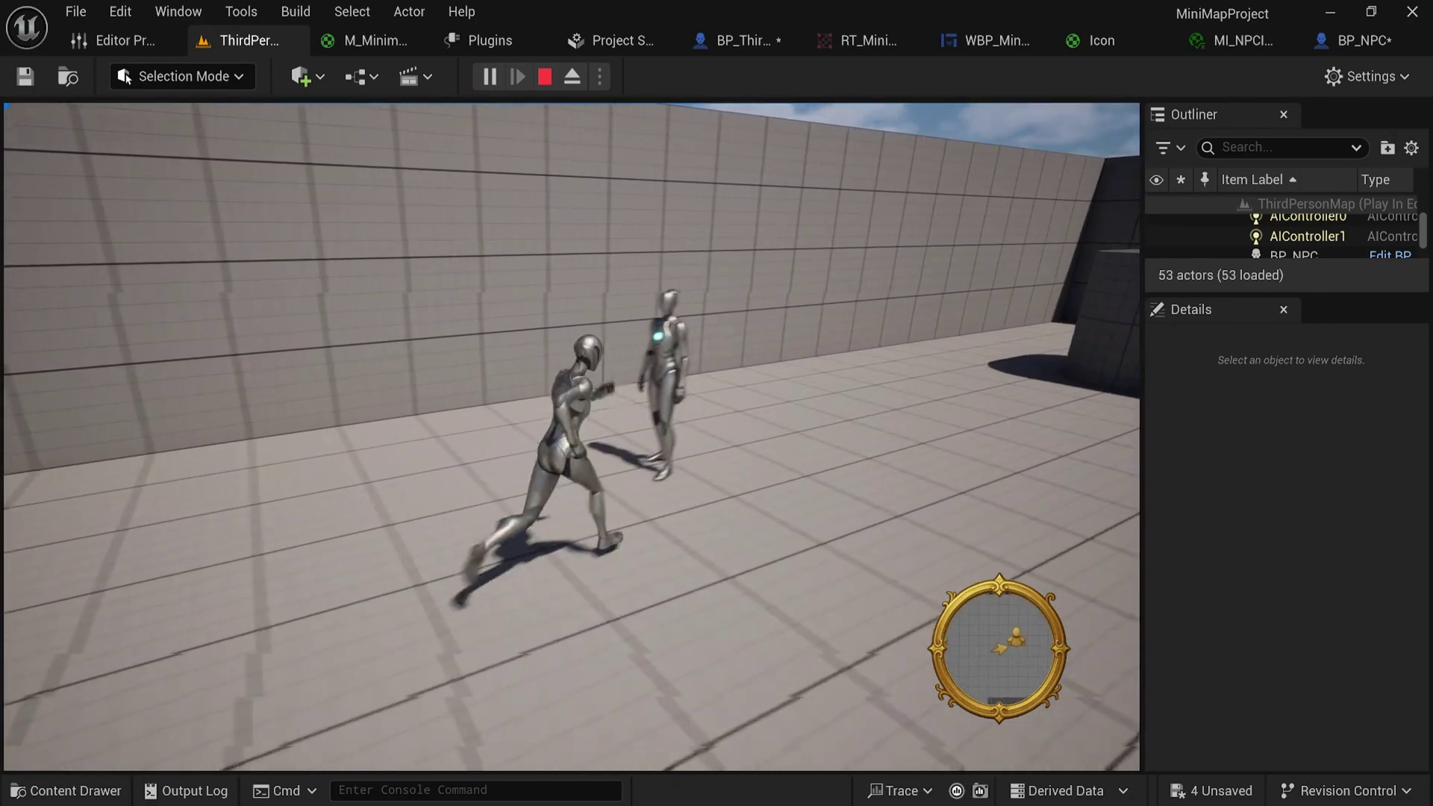
key(w)
key(s)
key(a)
key(w)
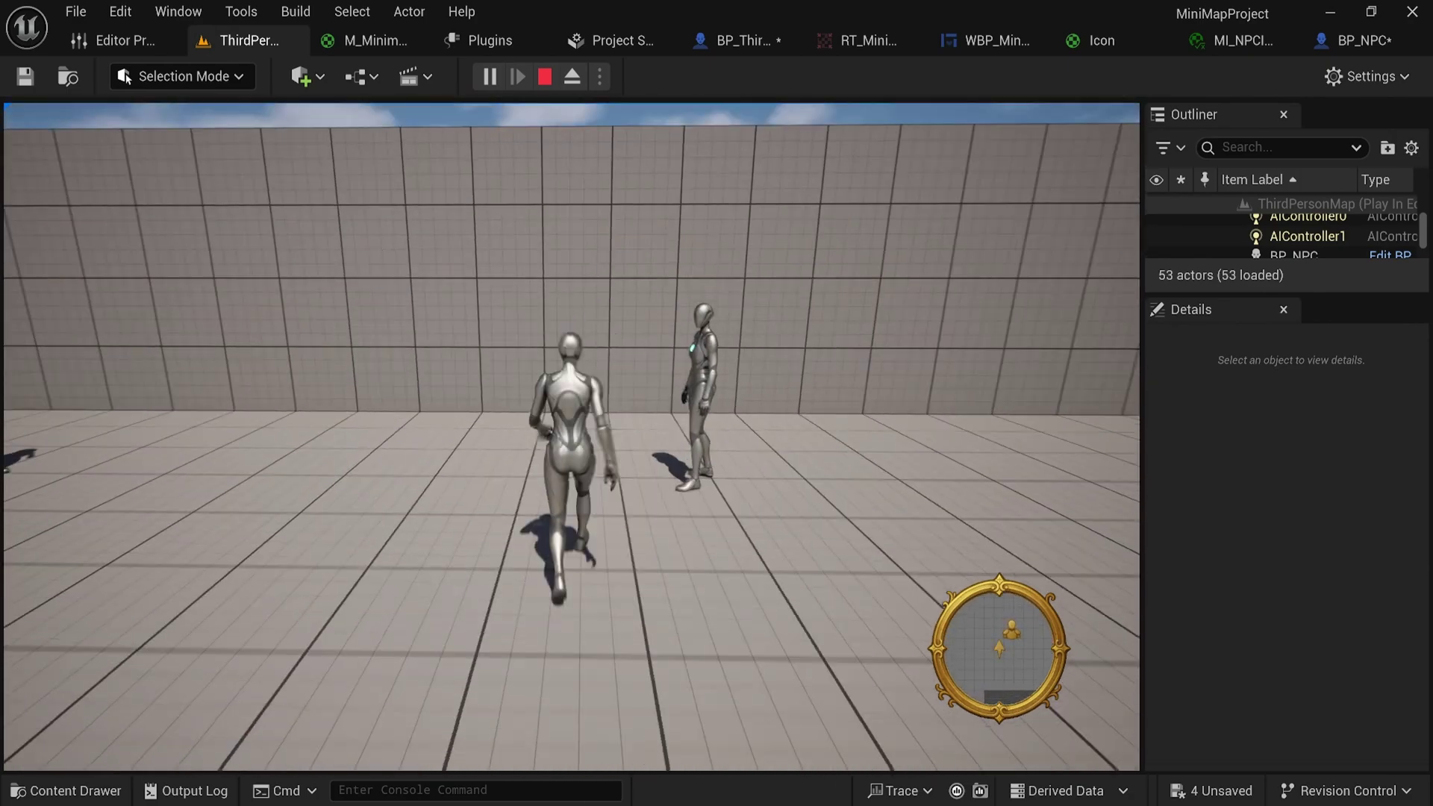
key(a)
key(s)
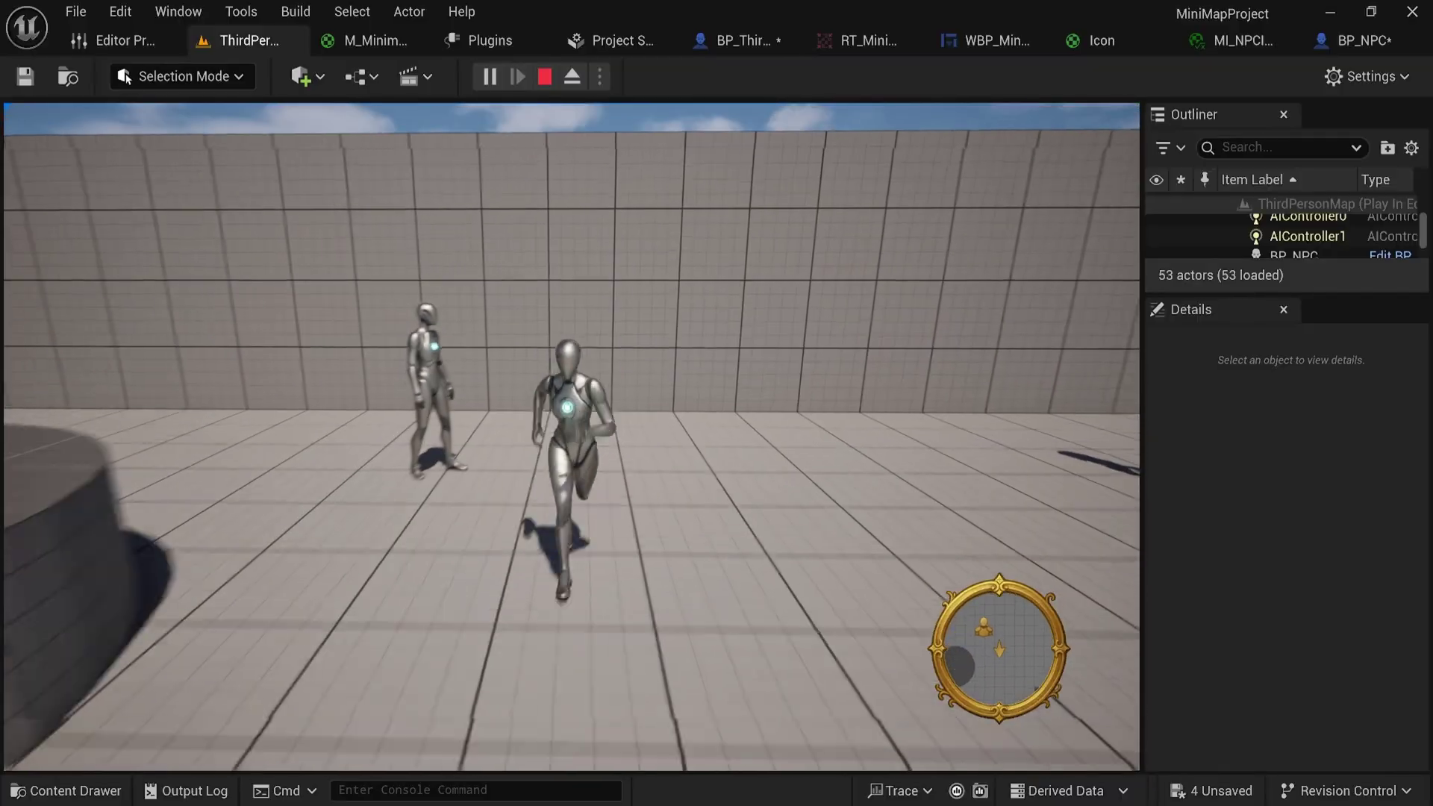
key(d)
key(s)
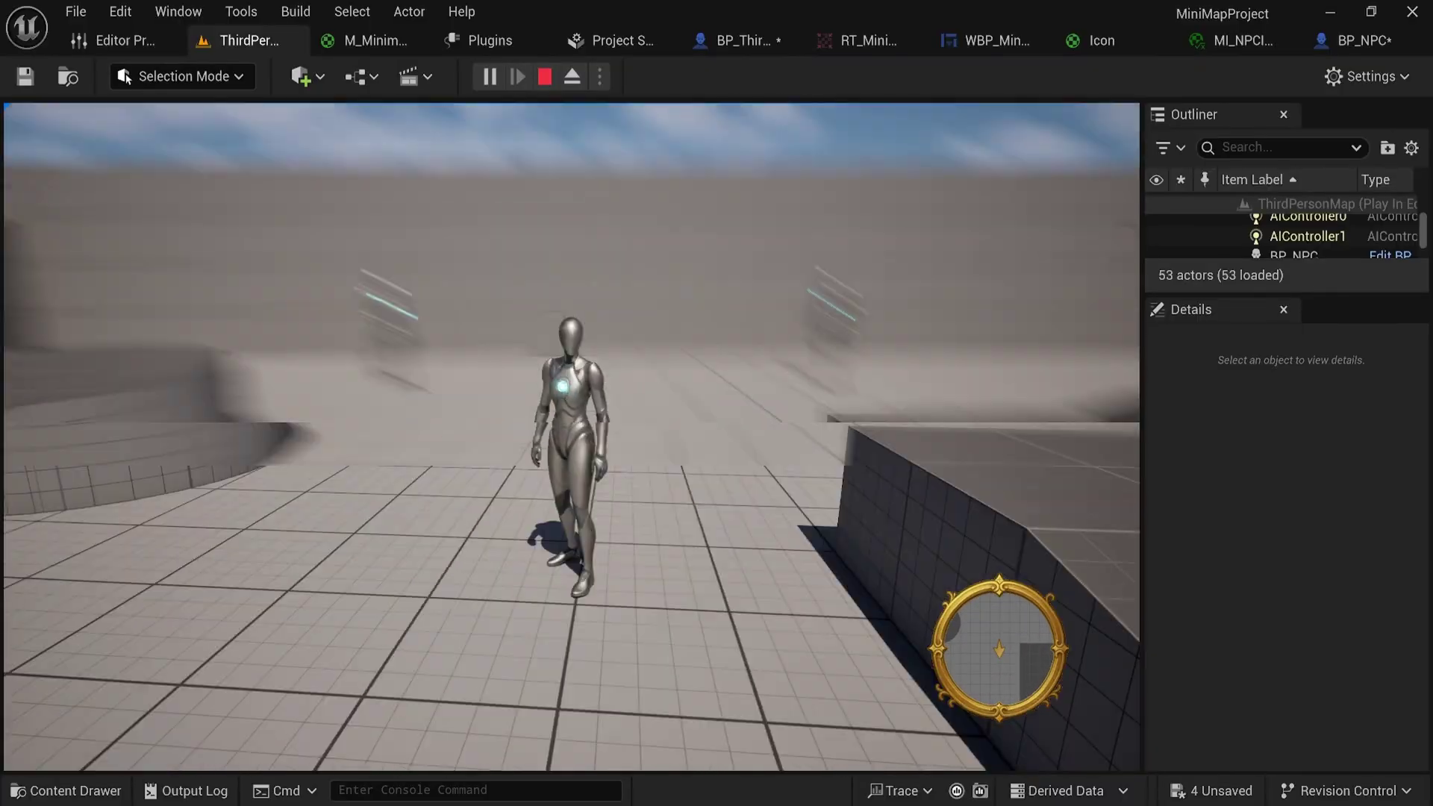
key(w)
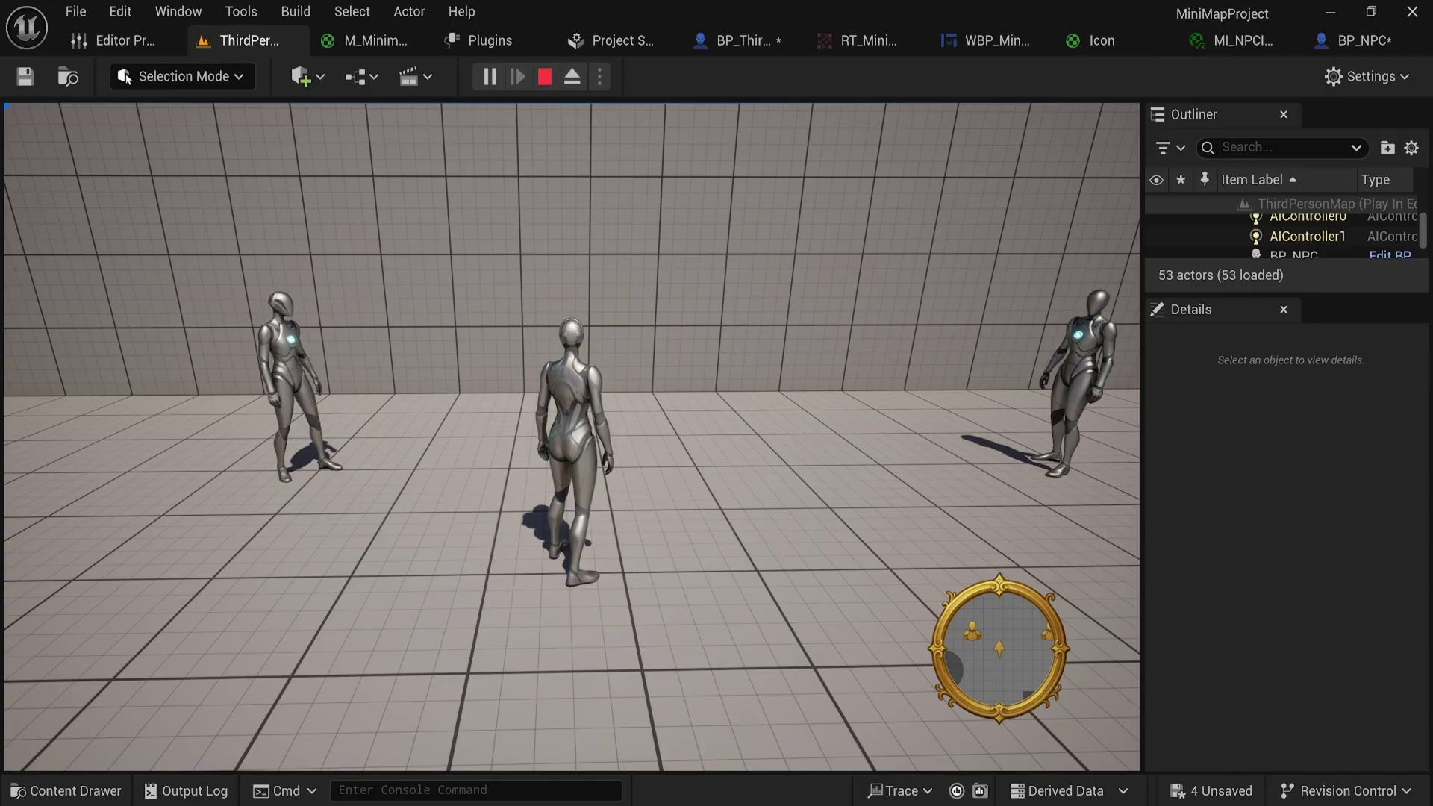
key(a)
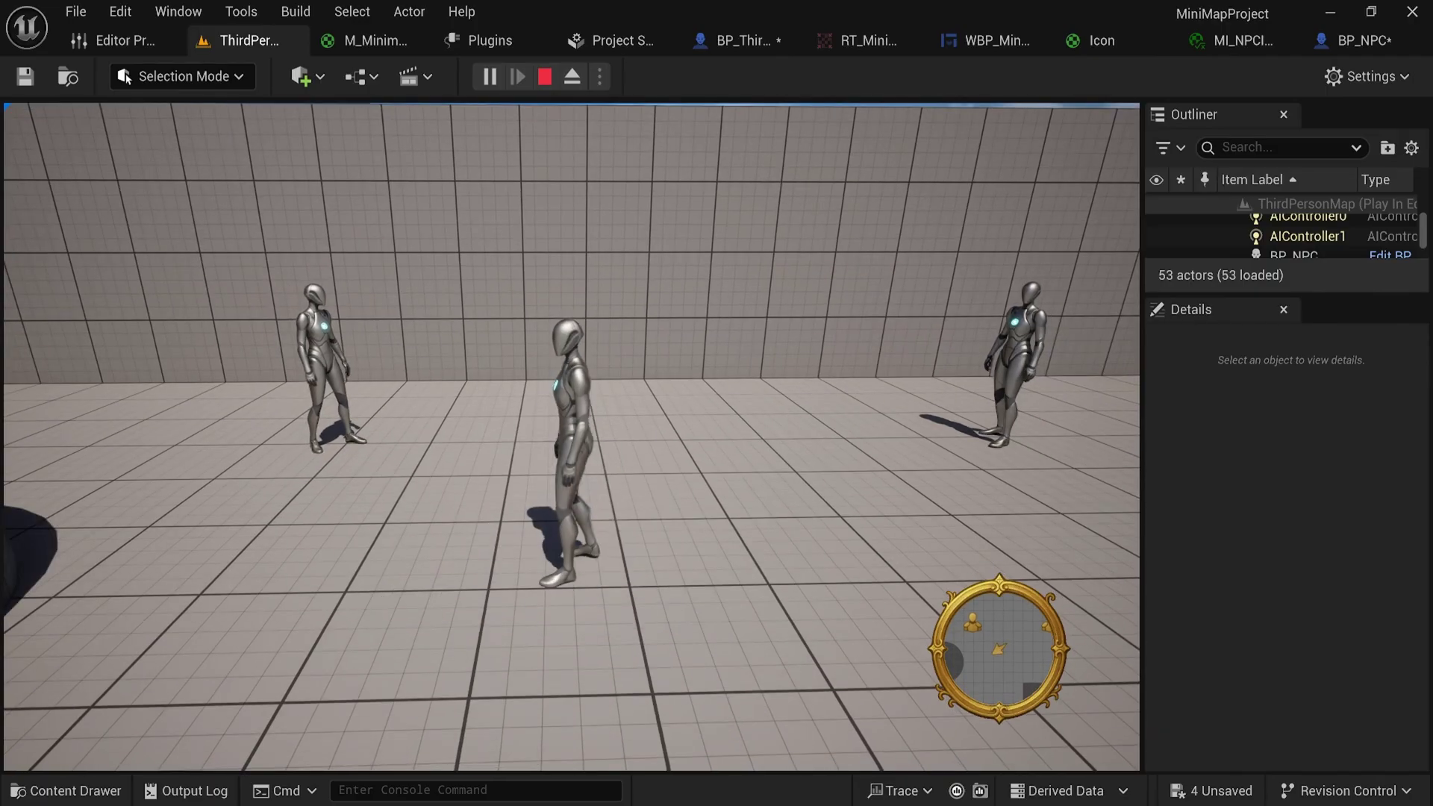
key(Escape)
Step: Set the Ortho Width of the player character's SceneCaptureComponent2D to 2500
click(739, 40)
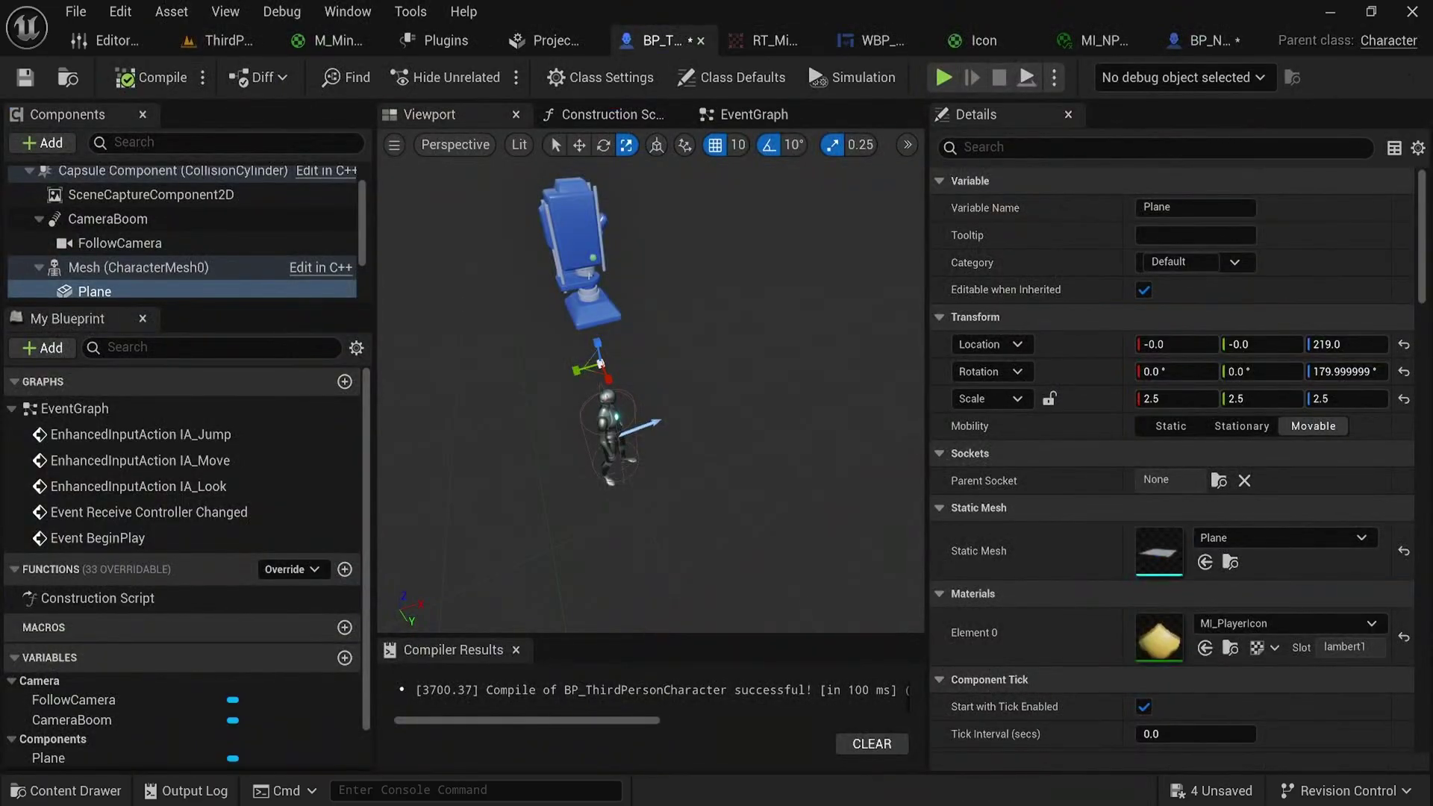
click(149, 194)
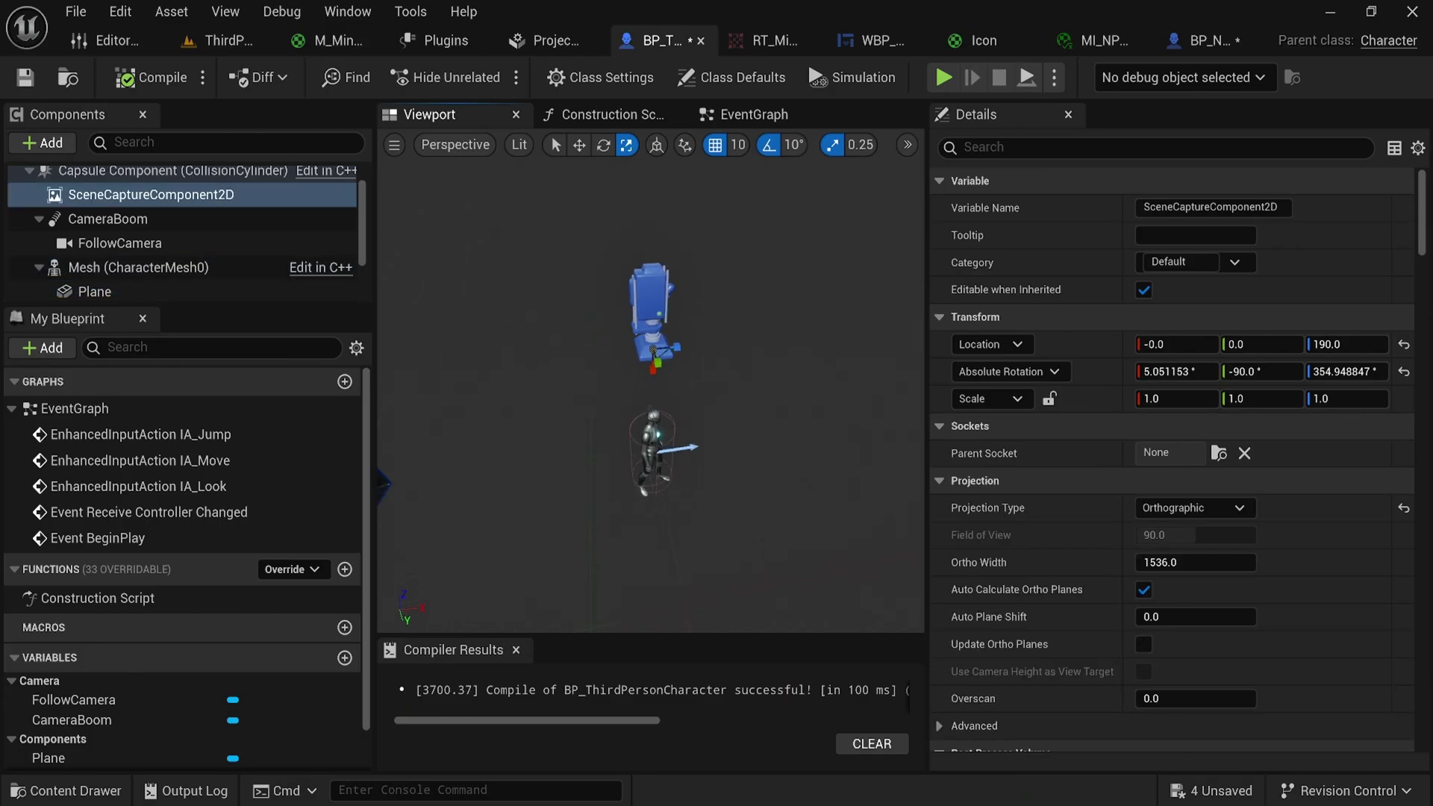
scroll(636, 319, down, 3)
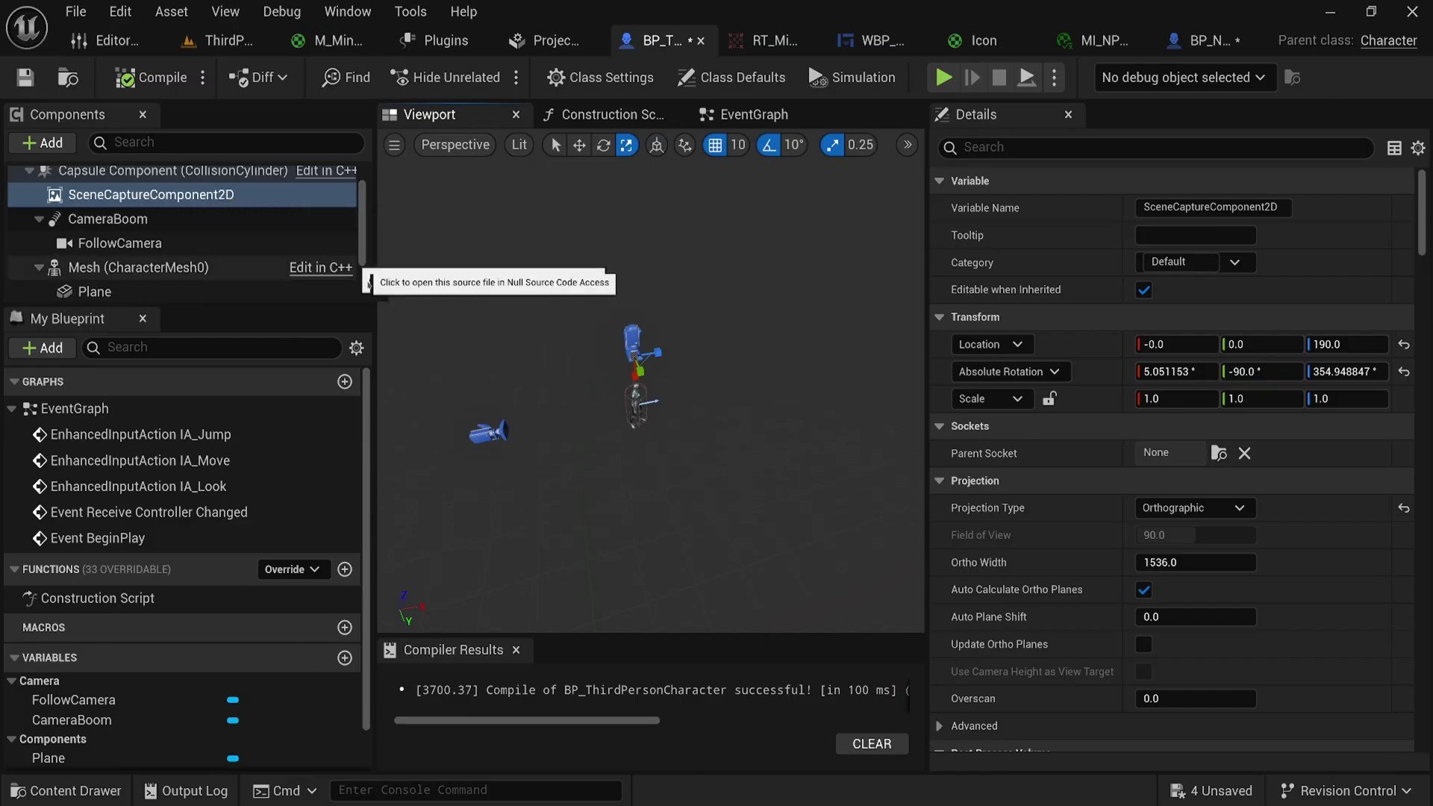
click(1168, 563)
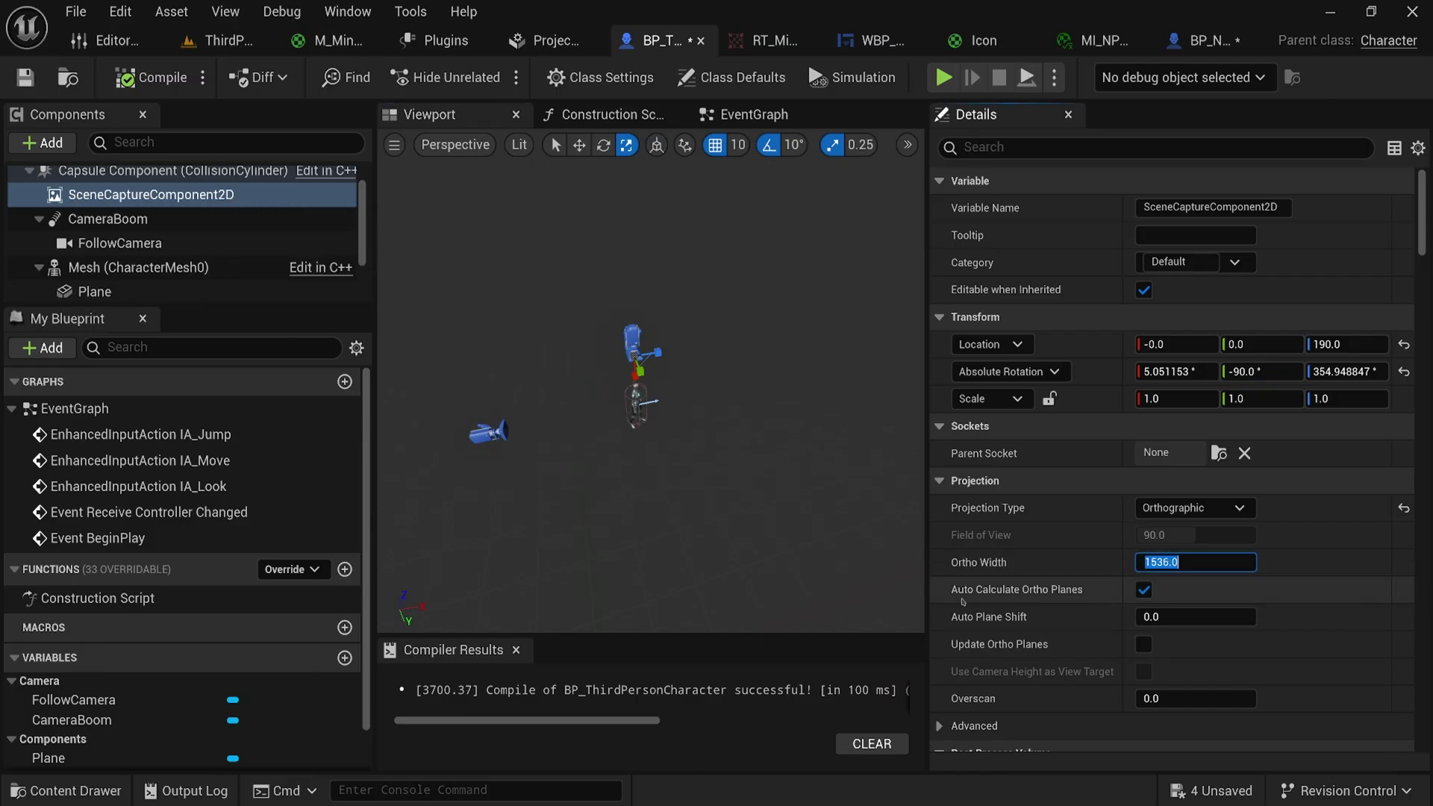
text(2500)
key(Return)
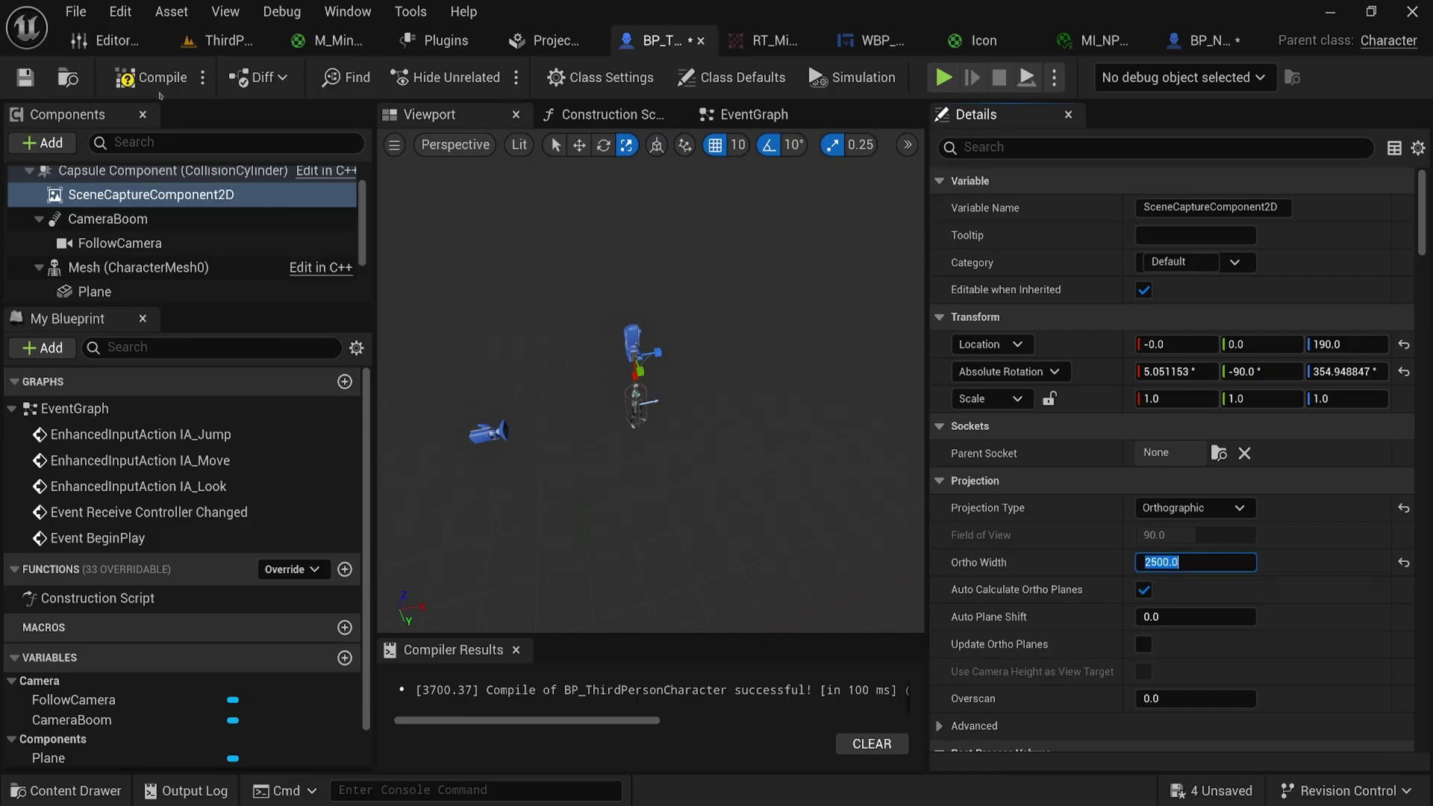
Step: Play-test ThirdPersonMap, running in several directions to examine the area covered by the minimap, and stop the session
click(228, 40)
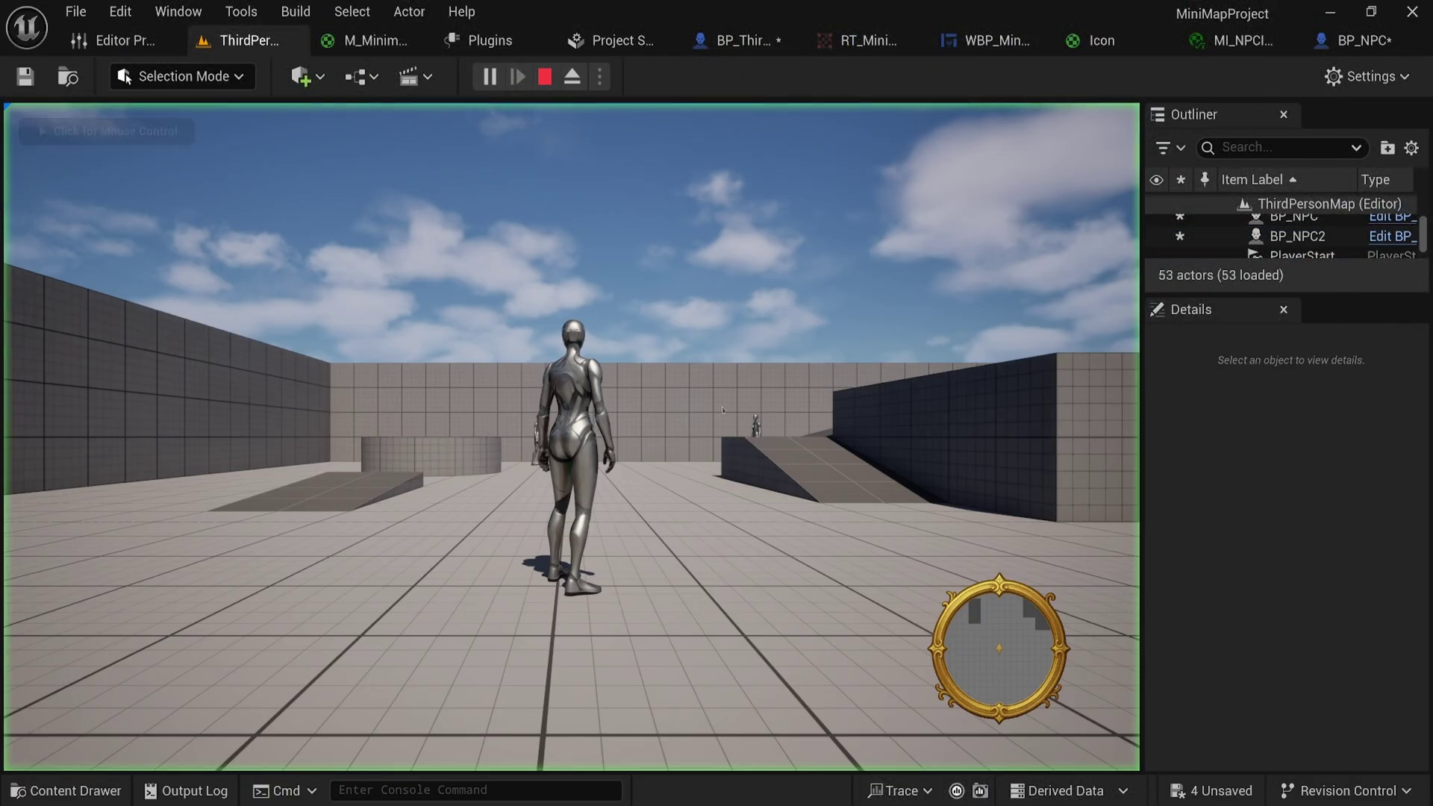
click(723, 409)
key(w)
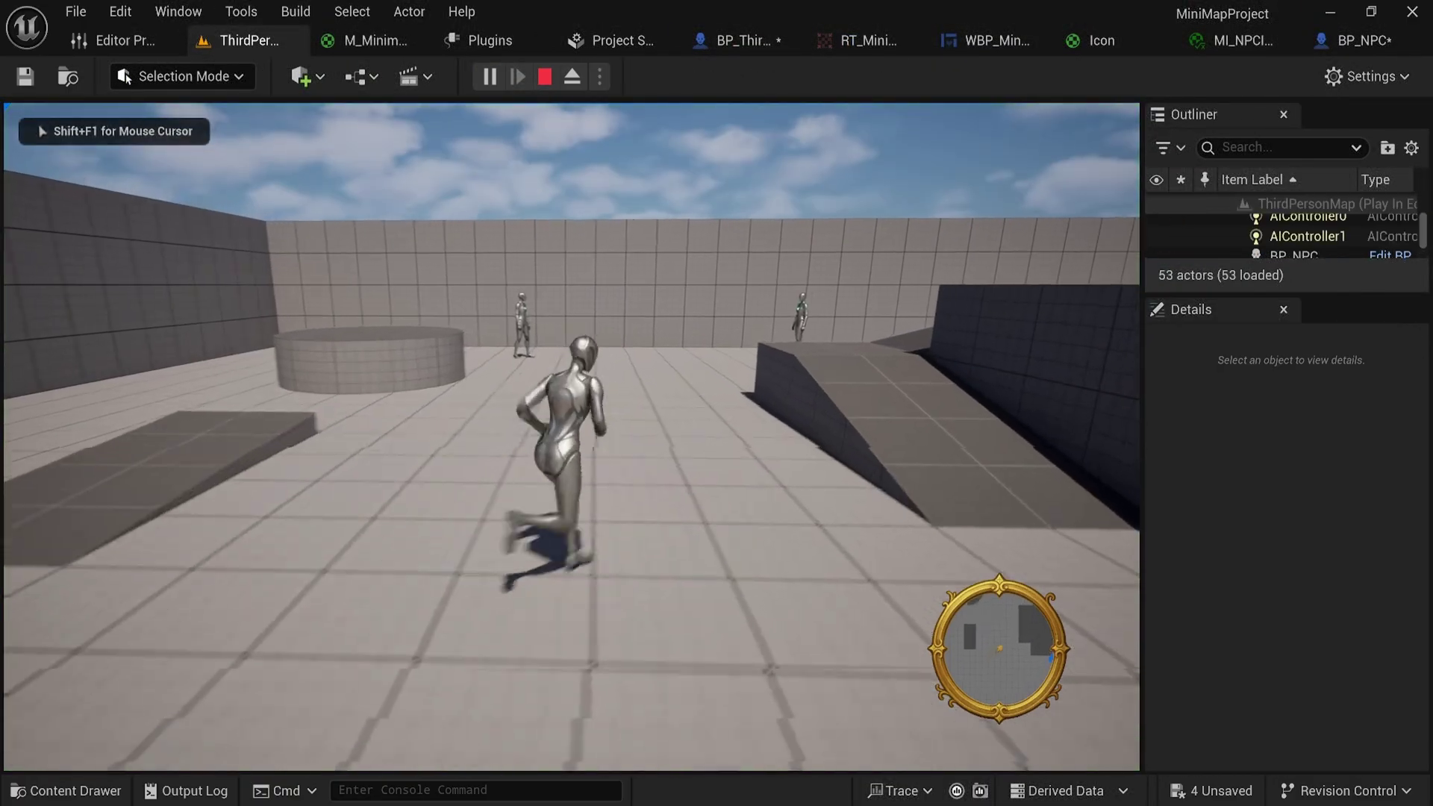
key(a)
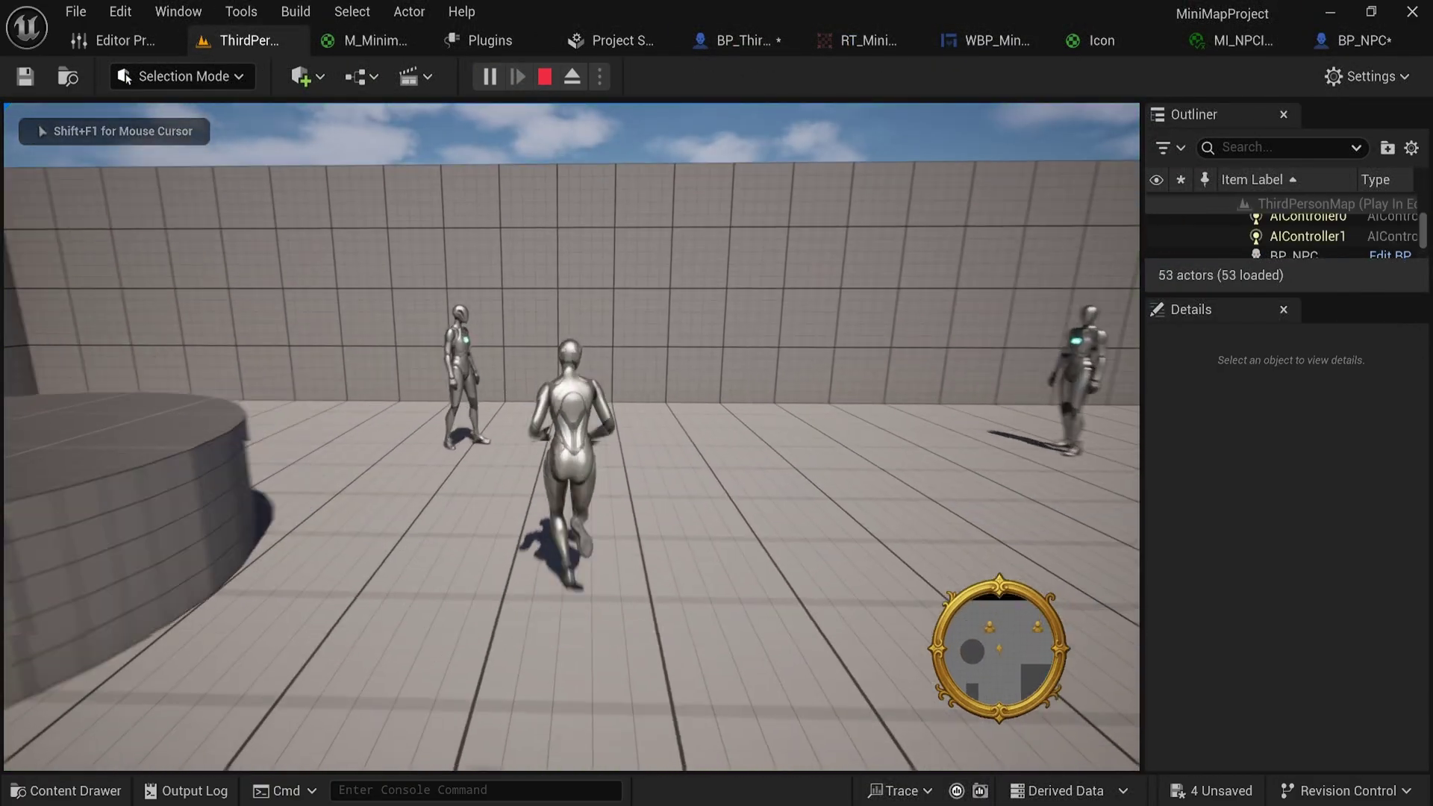
key(d)
key(s)
key(a)
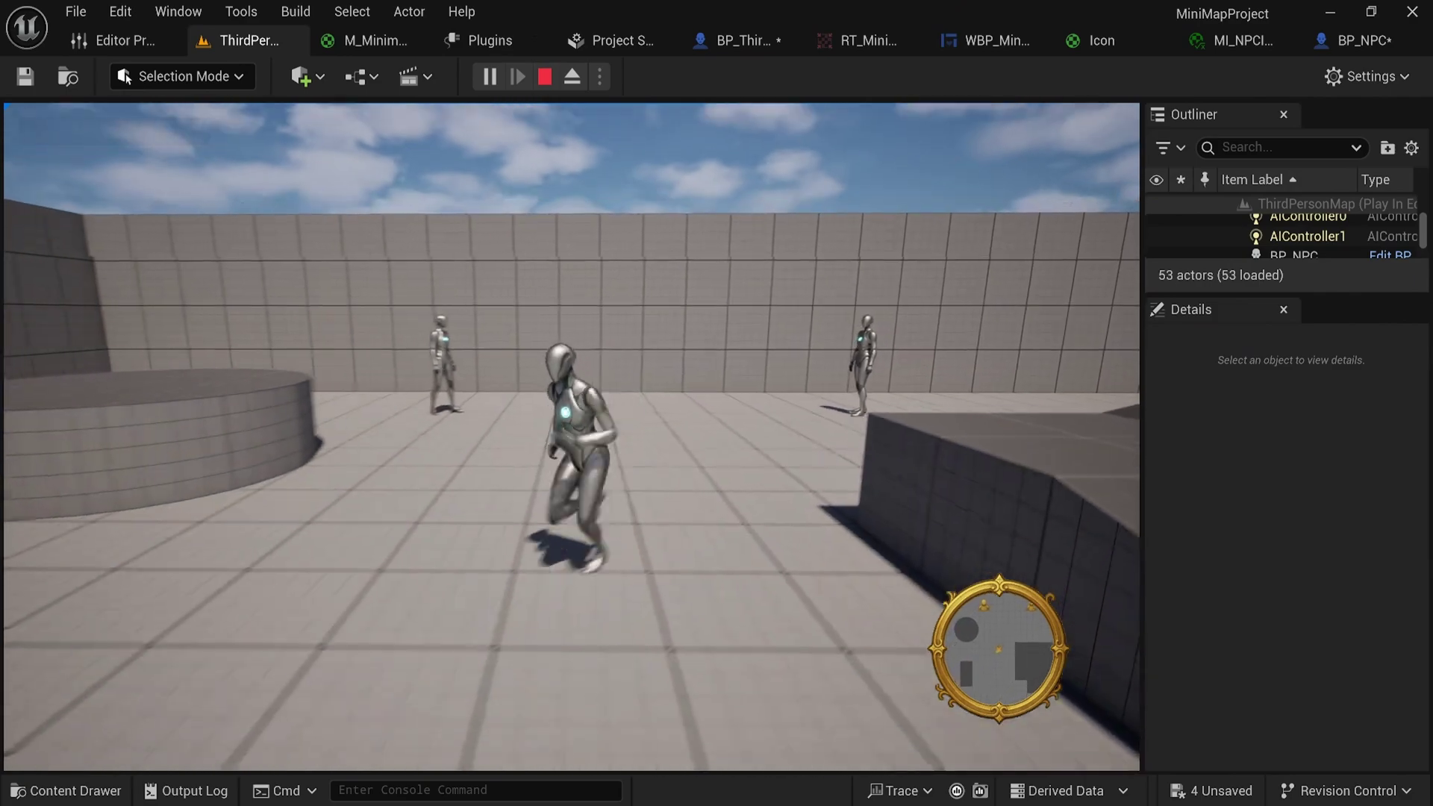
key(d)
key(Escape)
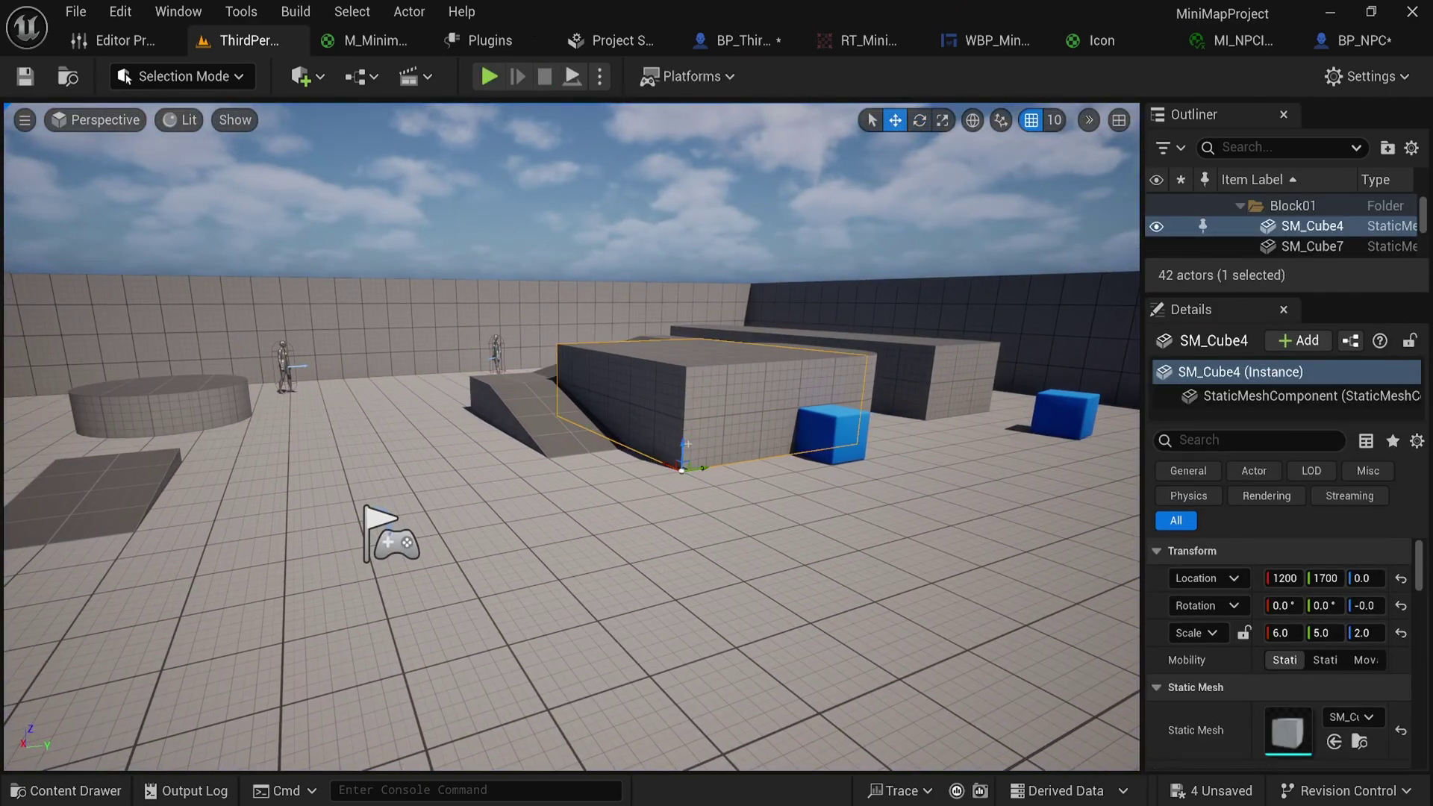
Step: Duplicate the large block SM_Cube4 and raise the copy above the floor to location X 1200, Y 960, Z 370
drag(705, 244, 326, 168)
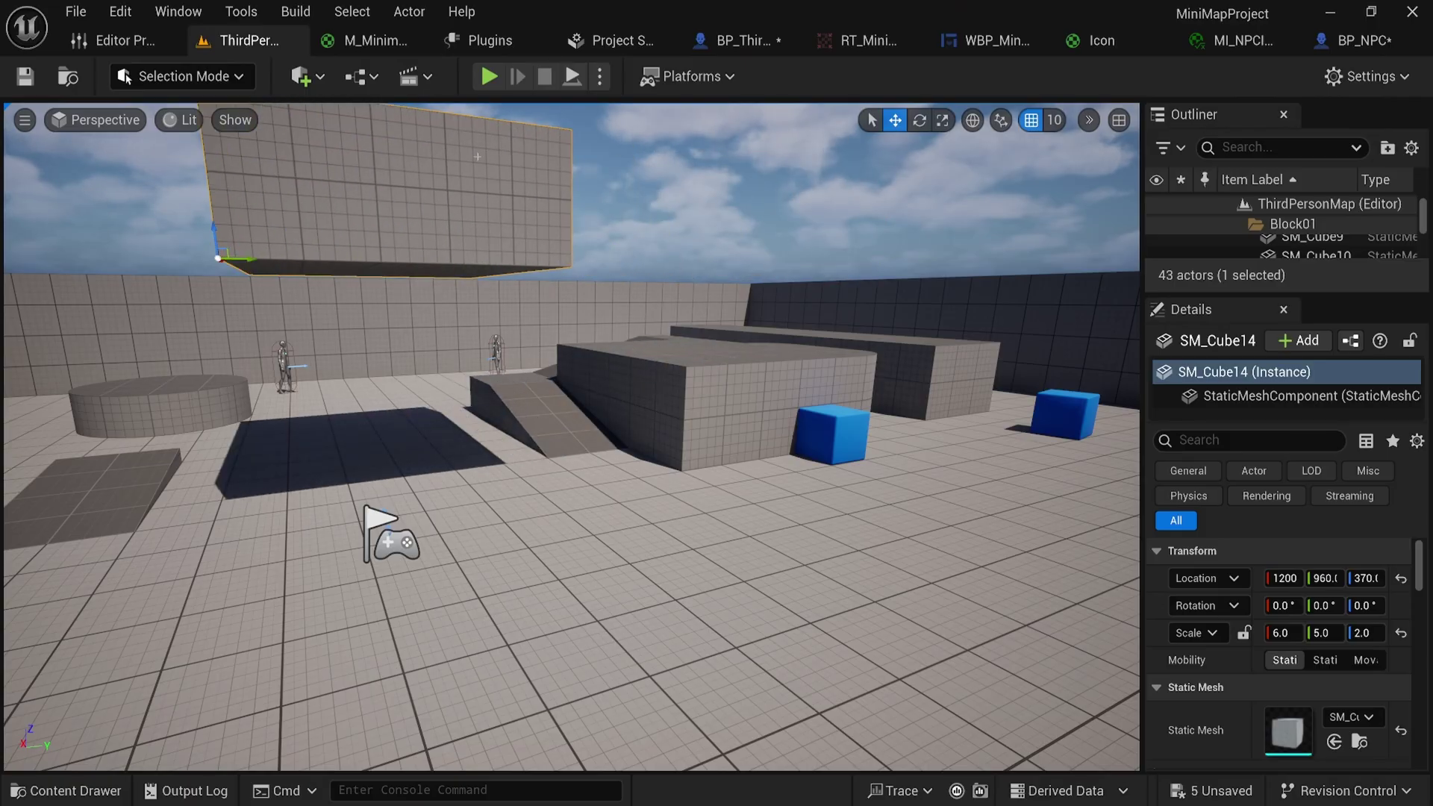
Step: Play-test ThirdPersonMap, running beneath the raised block to examine how the minimap handles the overhead obstacle
click(485, 82)
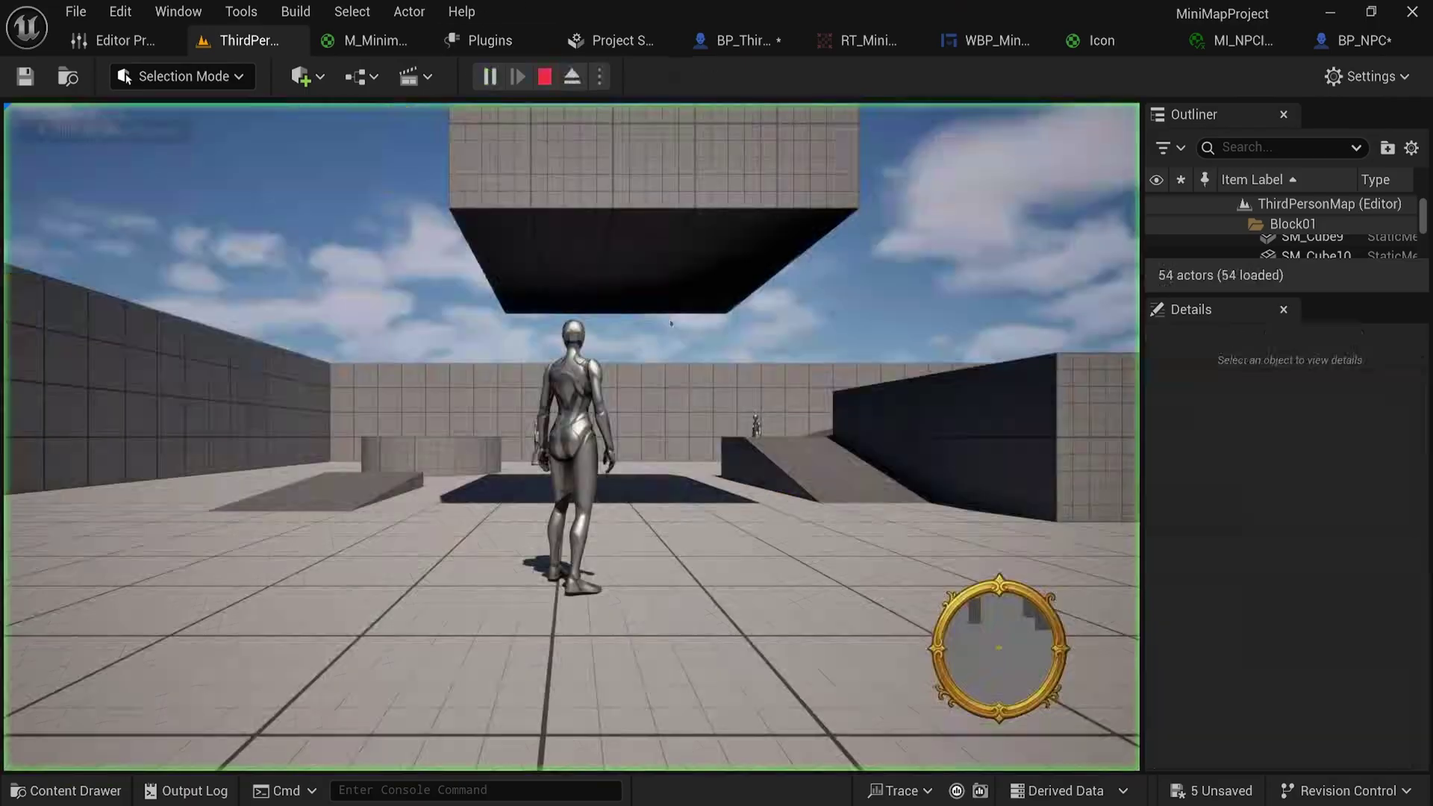
key(w)
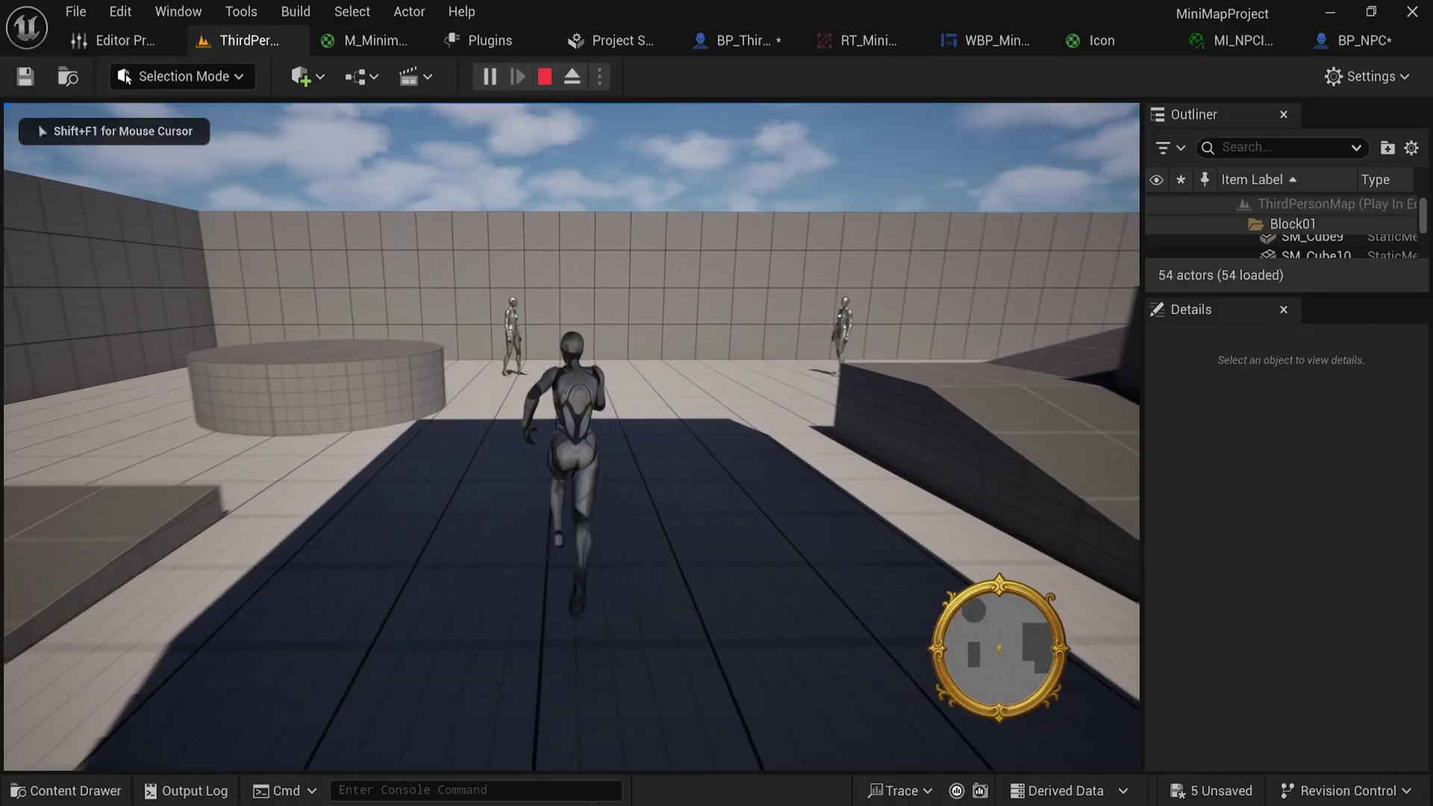
key(s)
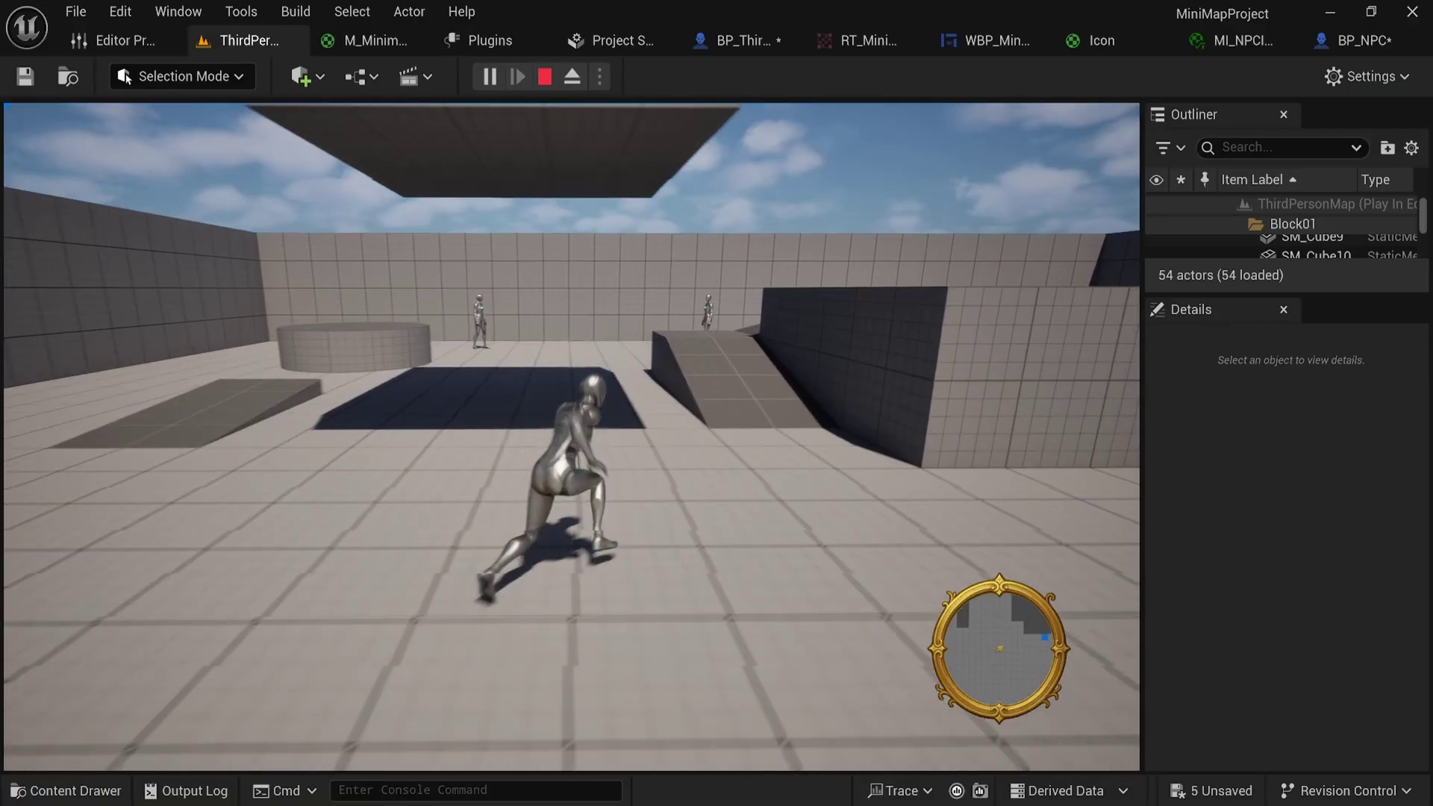
Step: Run up the ramp and jump around on the blocks beside the raised block to examine what the minimap shows at each height
key(w)
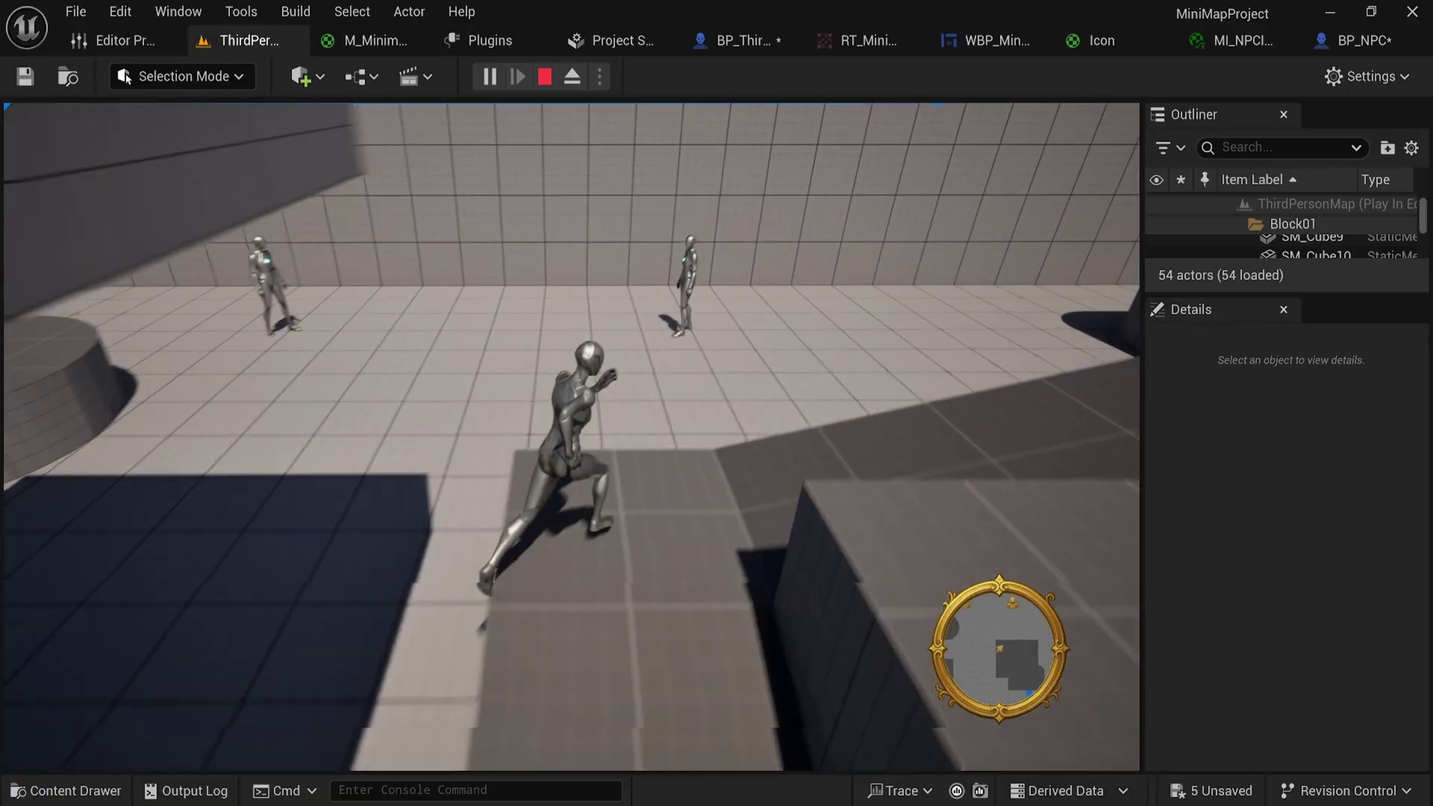
key(s)
key(a)
key(space)
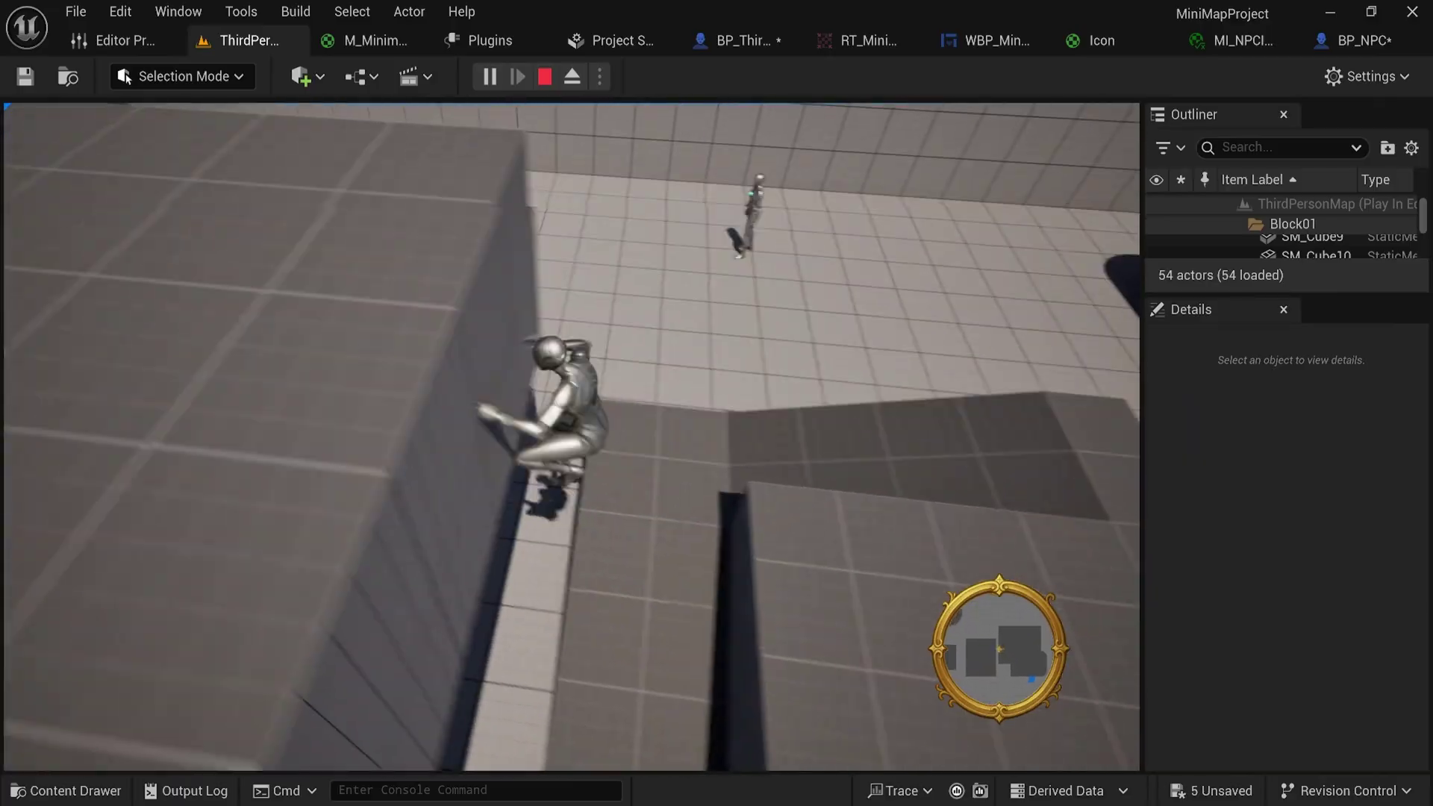
key(space)
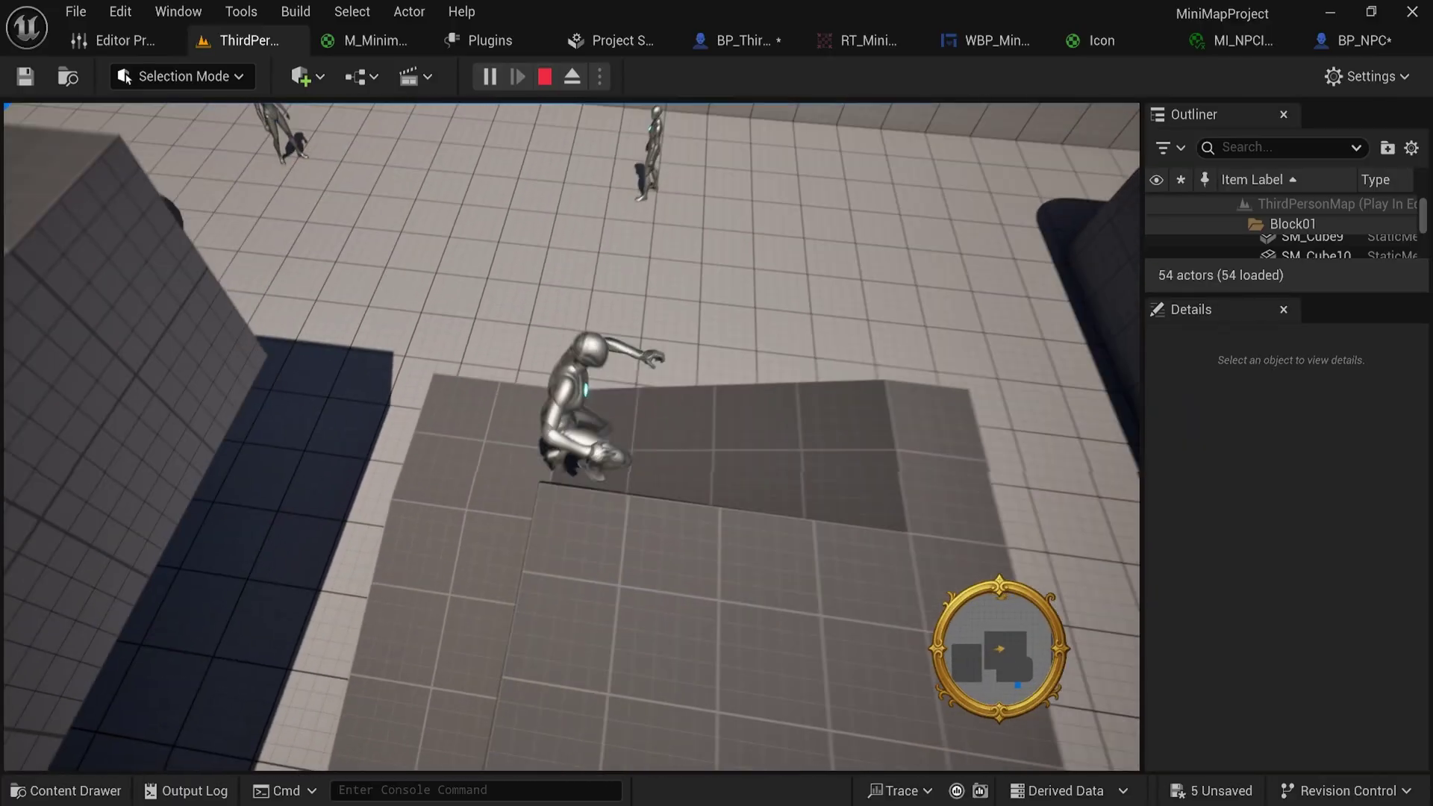
key(a)
key(space)
key(a)
key(space)
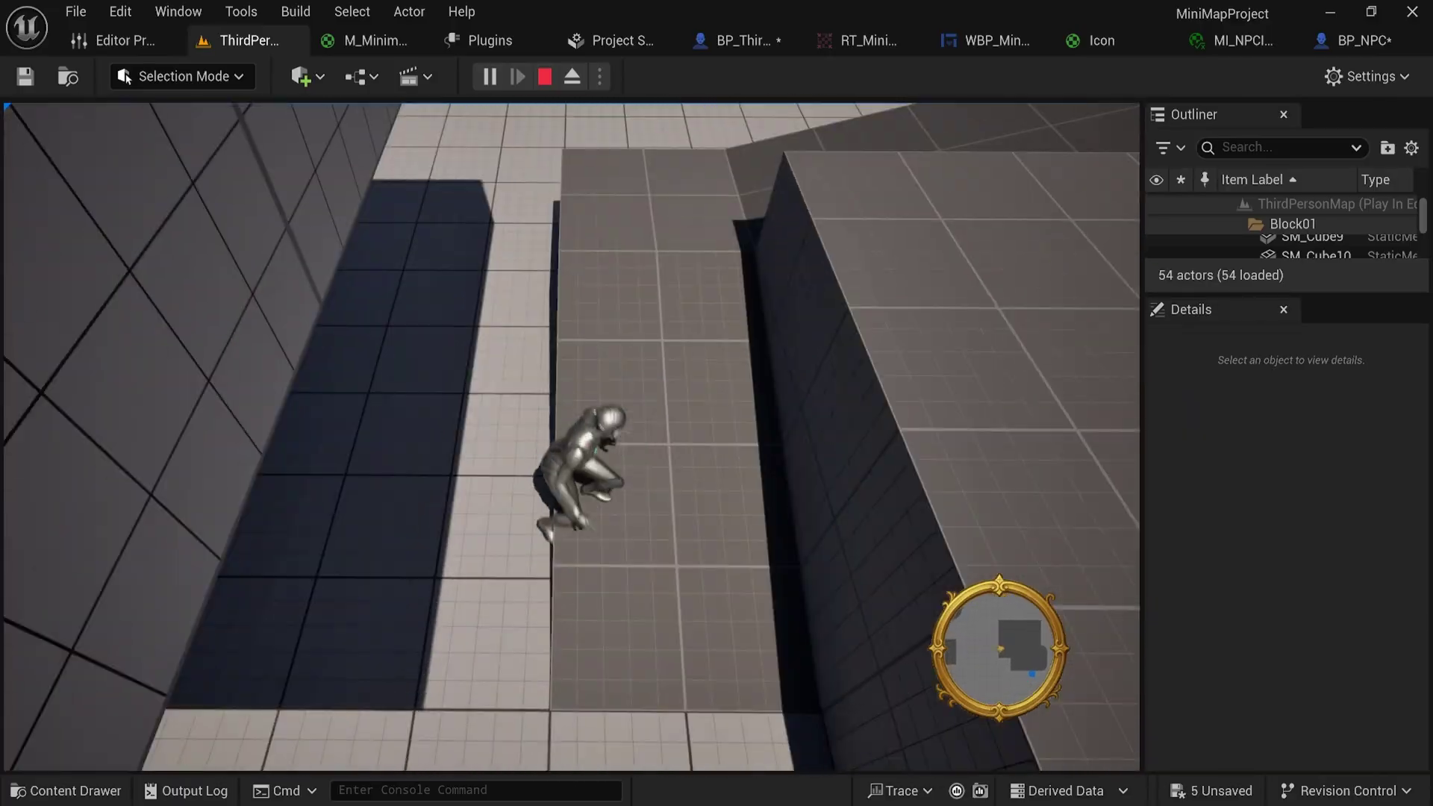
key(d)
key(w)
key(d)
key(space)
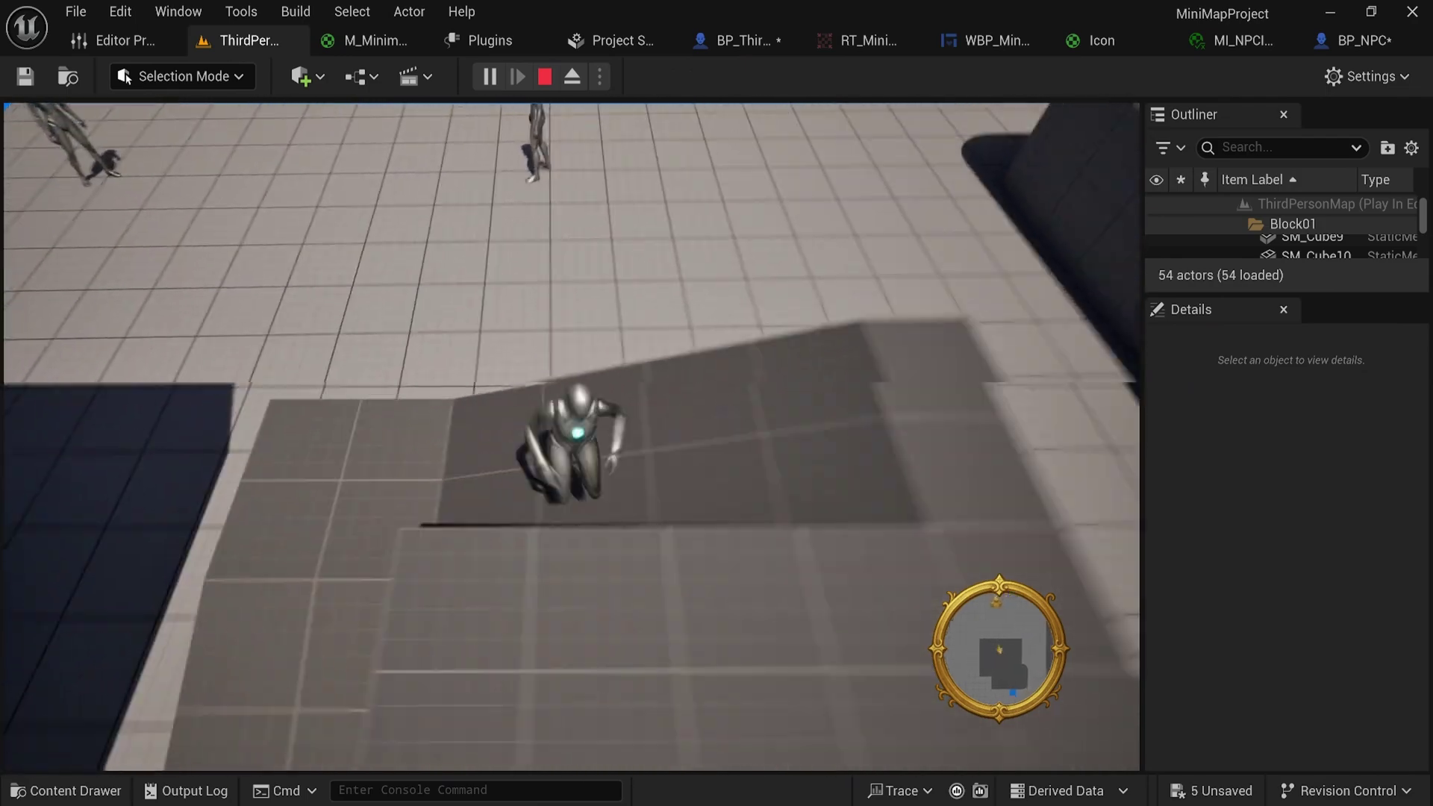
key(space)
key(w)
key(a)
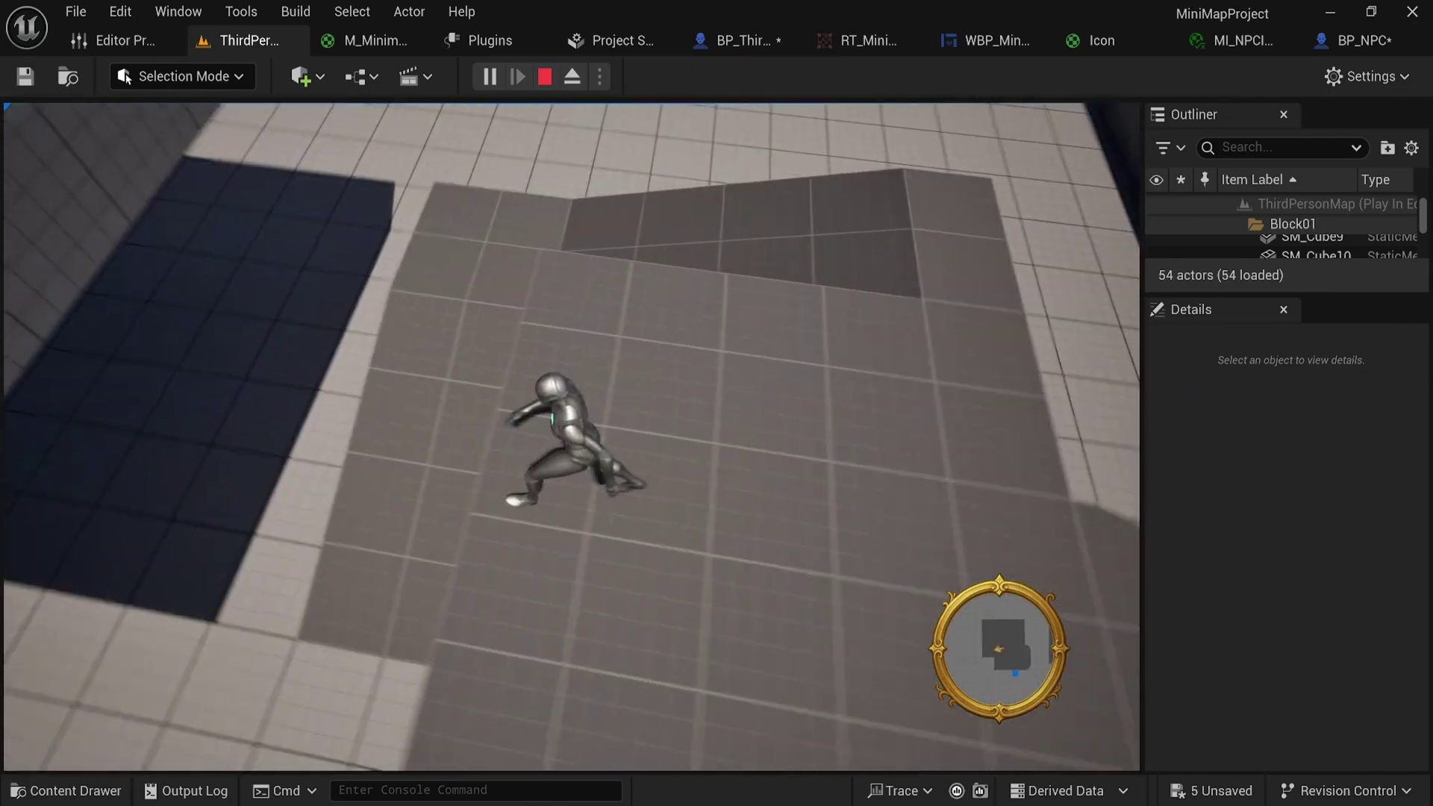
key(space)
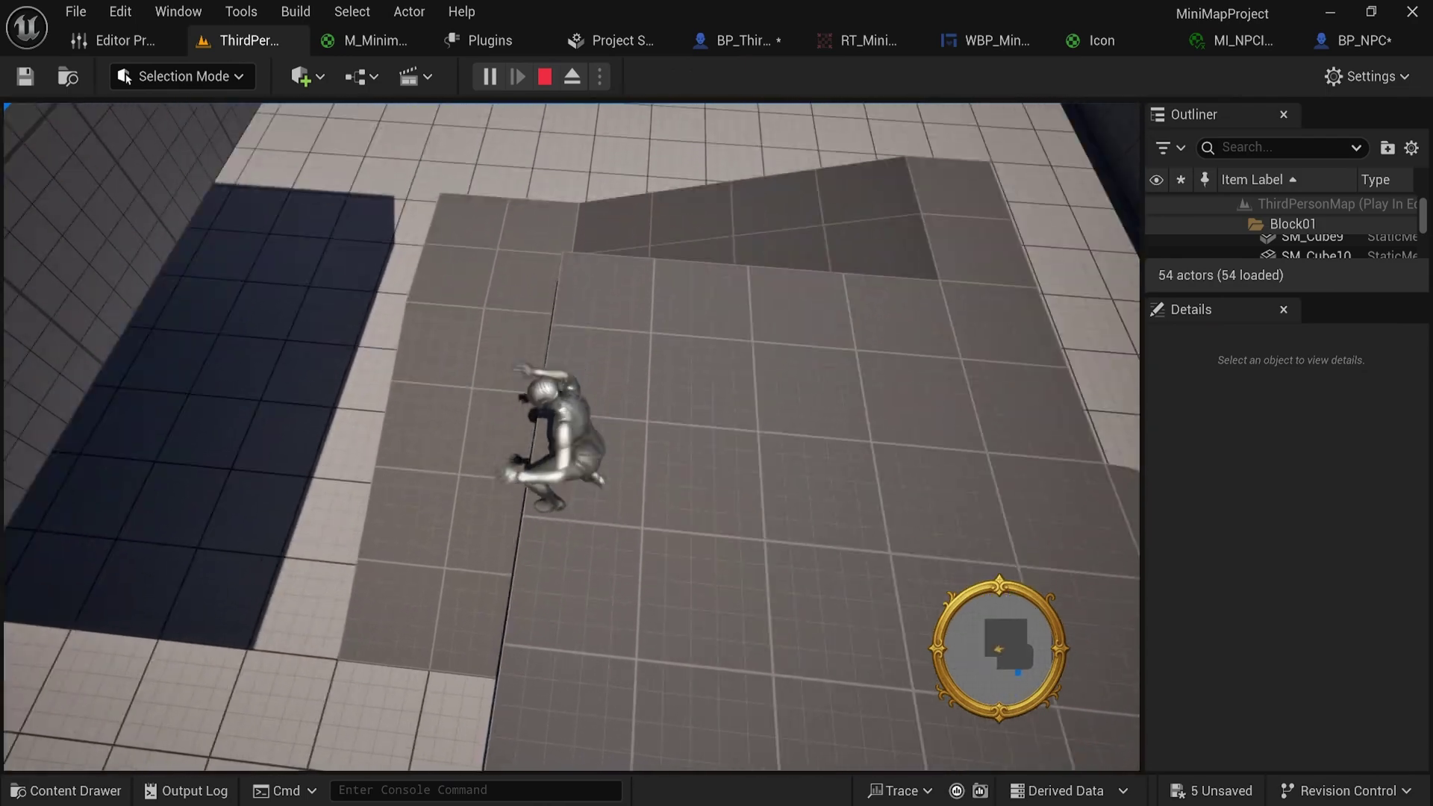
Step: Stop the play session and remove the raised block copy from ThirdPersonMap
key(Escape)
scroll(656, 374, down, 5)
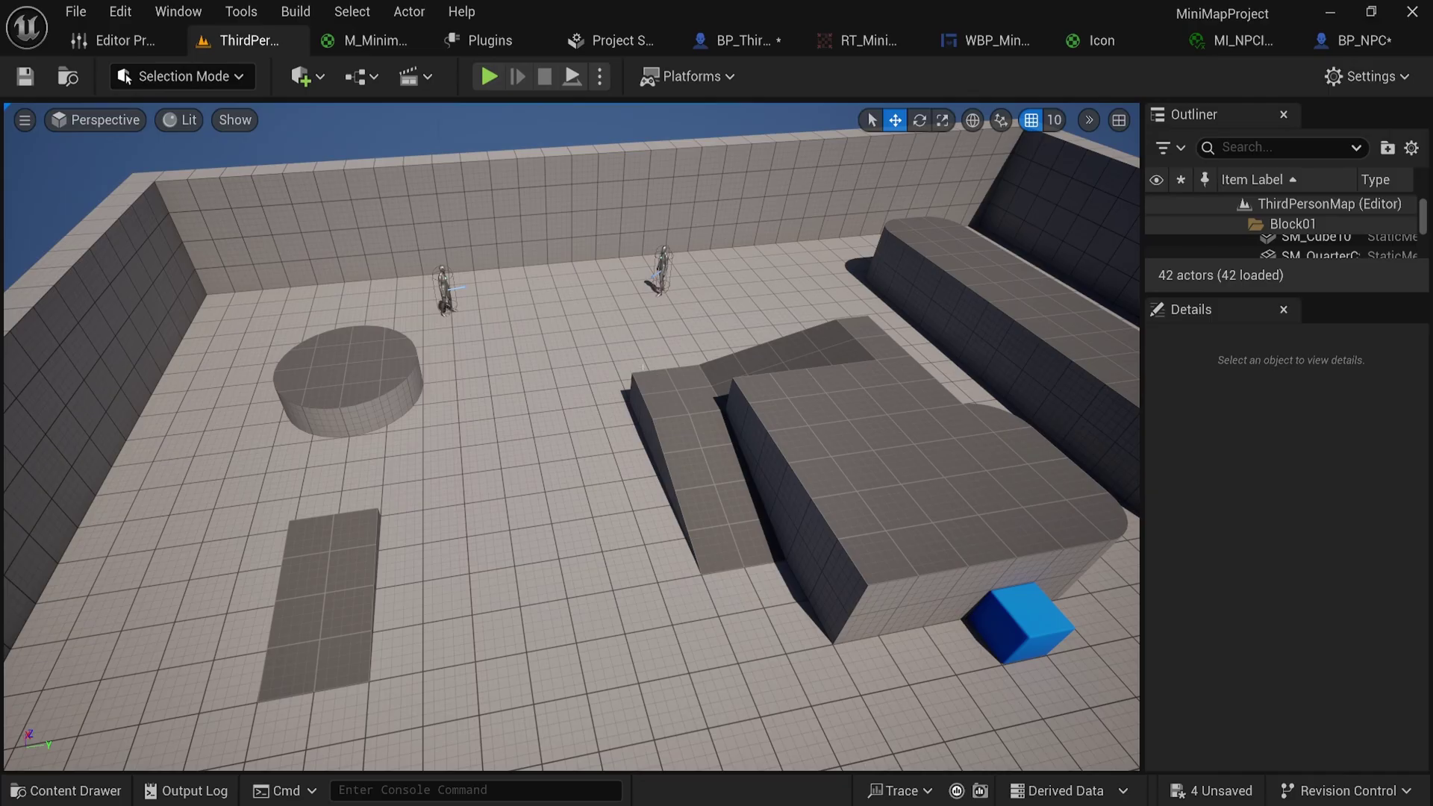
Step: Examine the Scene Capture settings and Capture Source options of SceneCaptureComponent2D in BP_ThirdPersonCharacter, and return to ThirdPersonMap
click(737, 40)
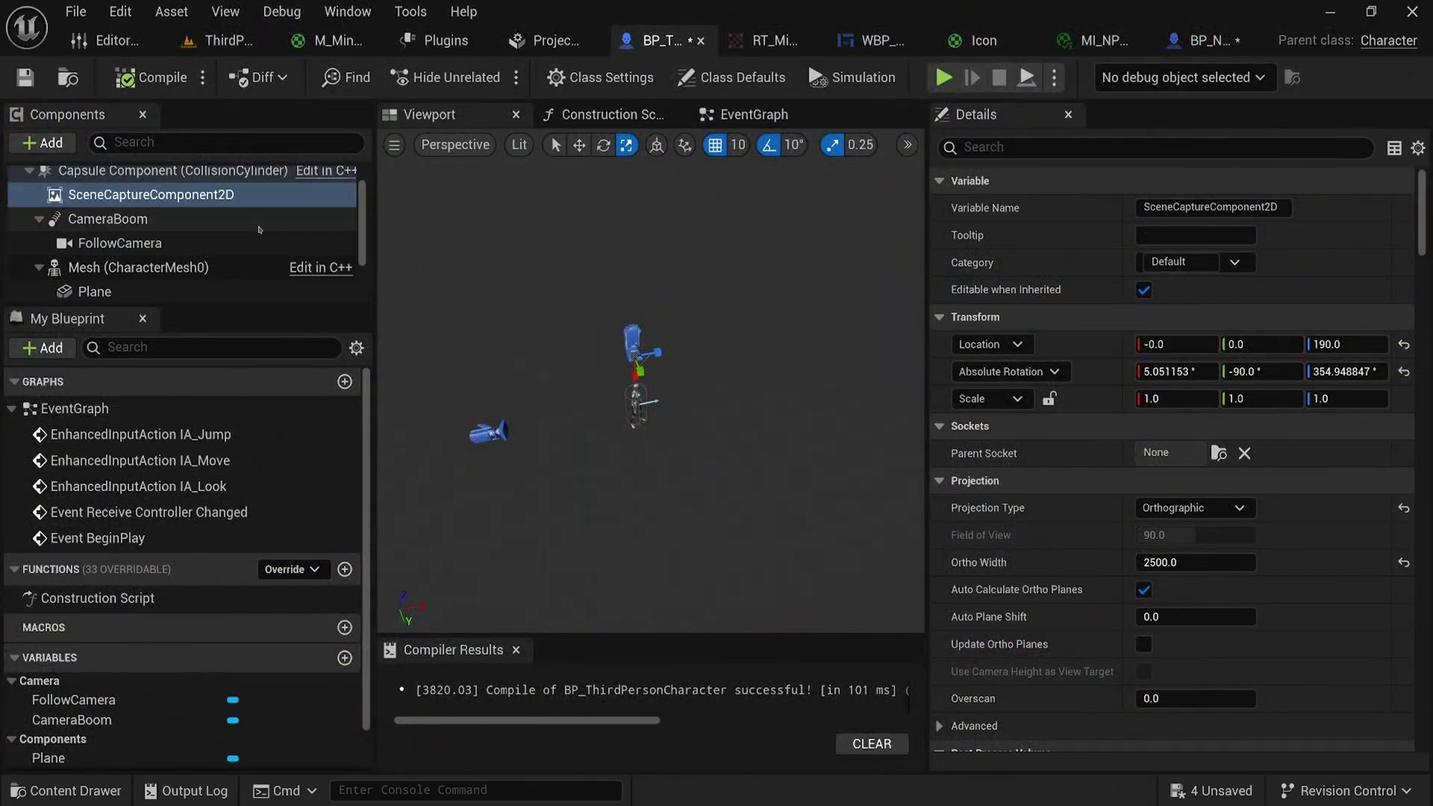
scroll(1098, 454, down, 3)
scroll(1090, 462, up, 3)
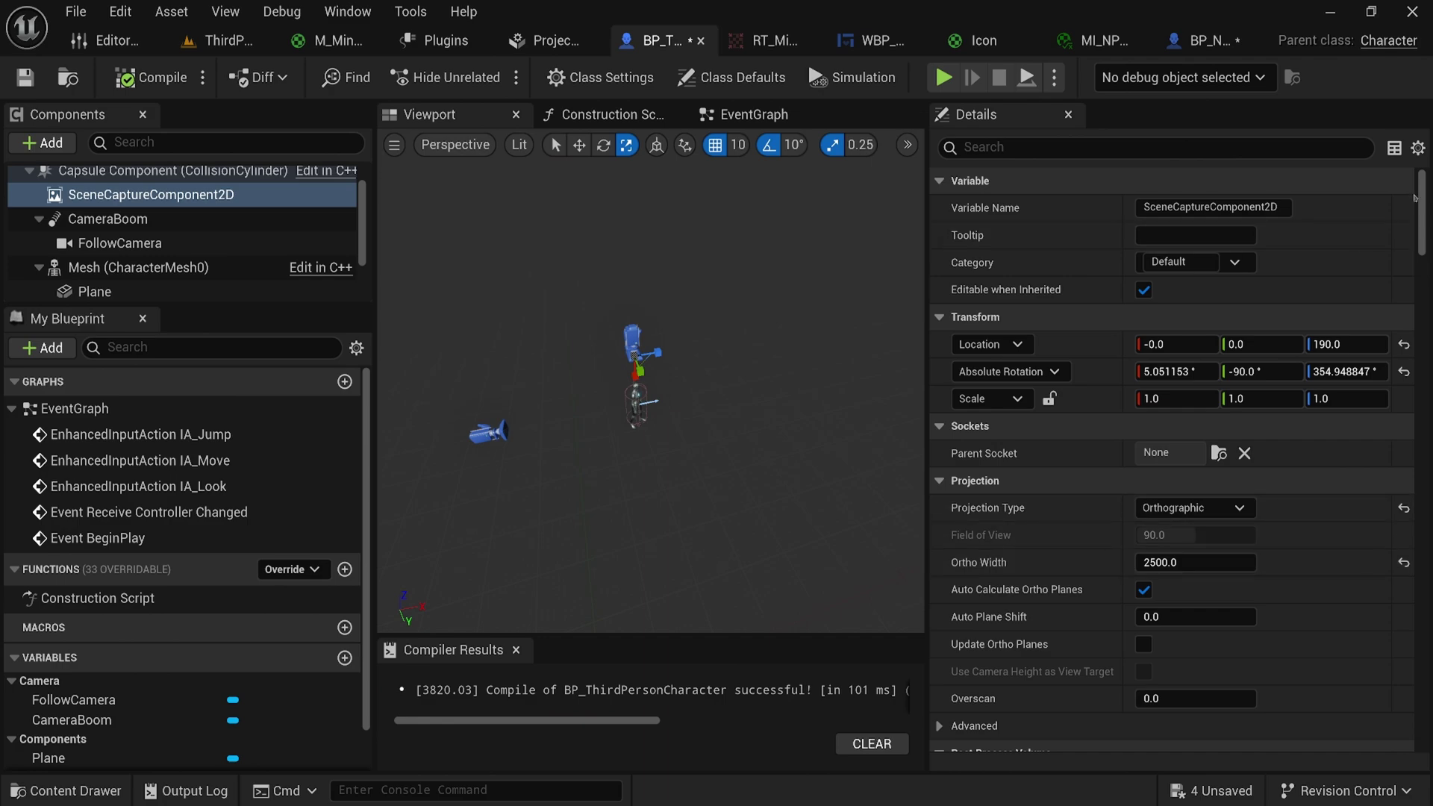
mouse_move(1422, 212)
mouse_down()
mouse_move(1430, 588)
mouse_move(1430, 446)
mouse_up()
scroll(1210, 492, down, 10)
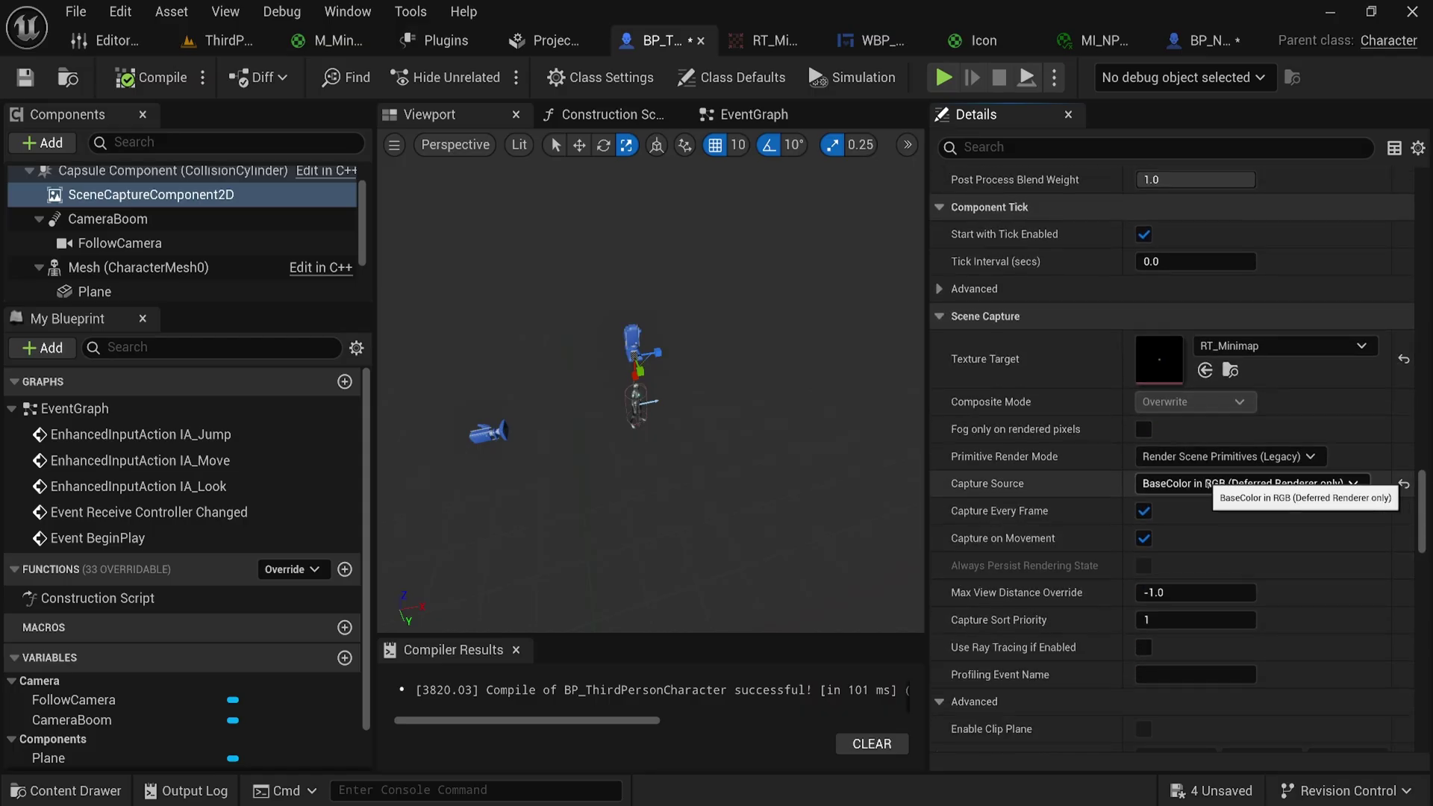
click(1186, 483)
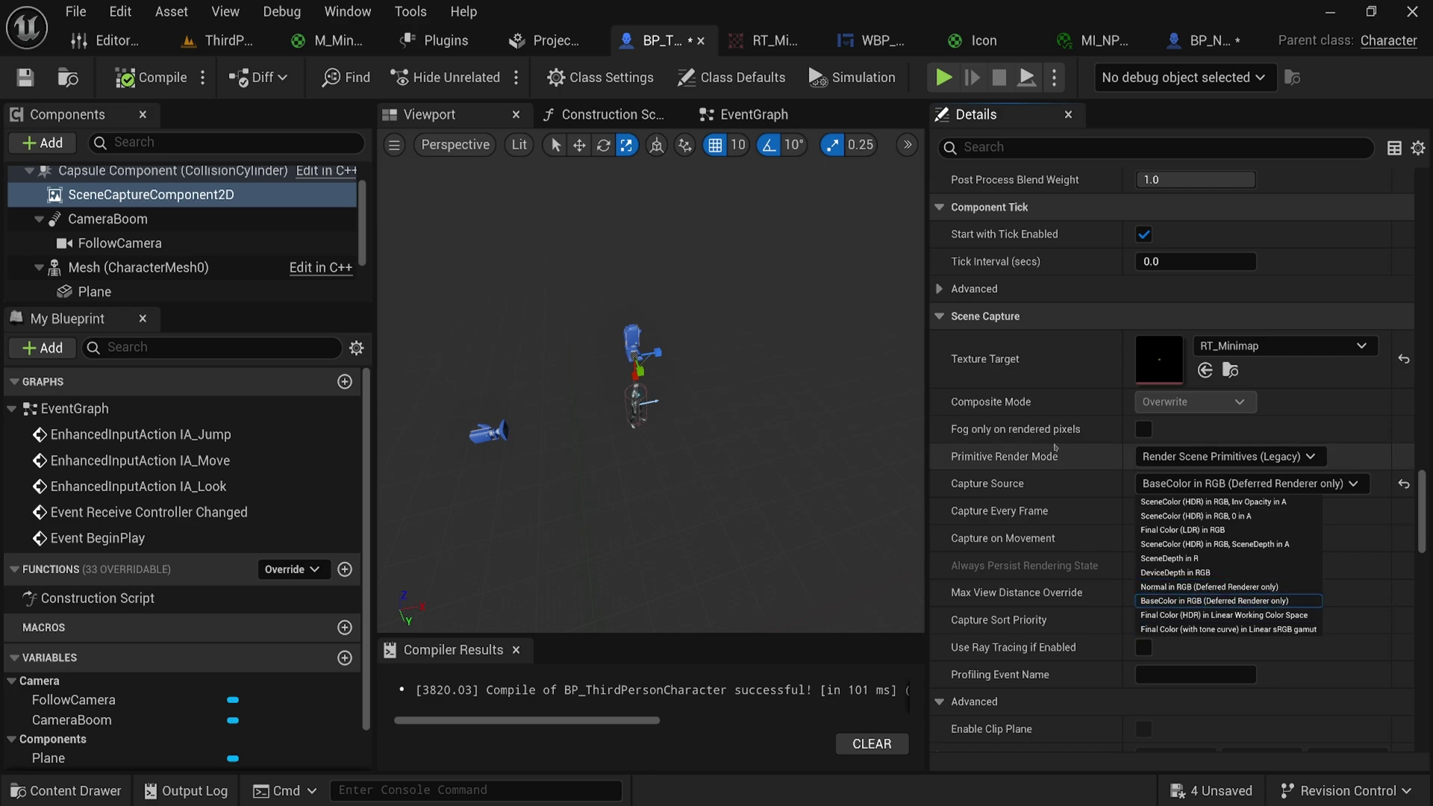
click(992, 402)
right_click(992, 403)
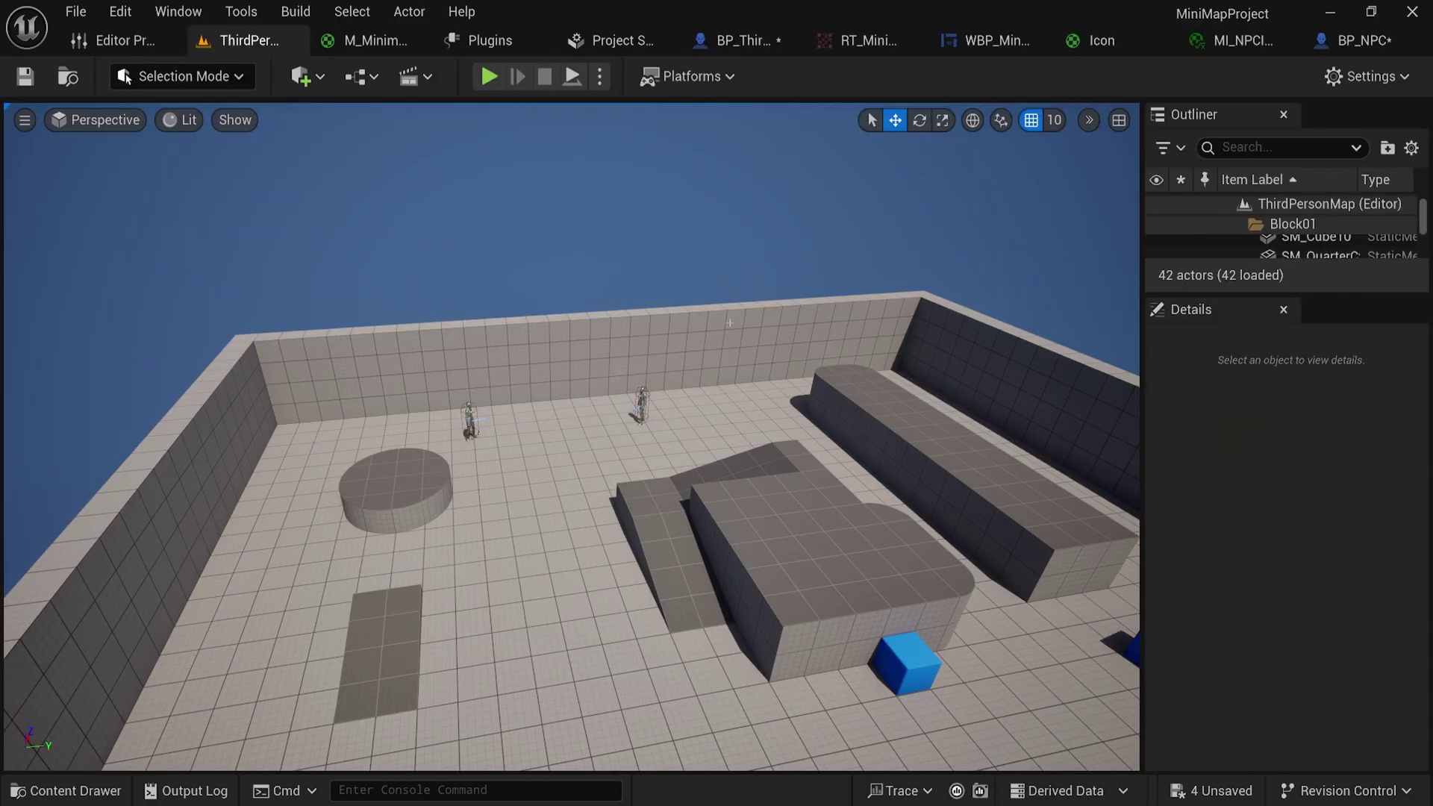